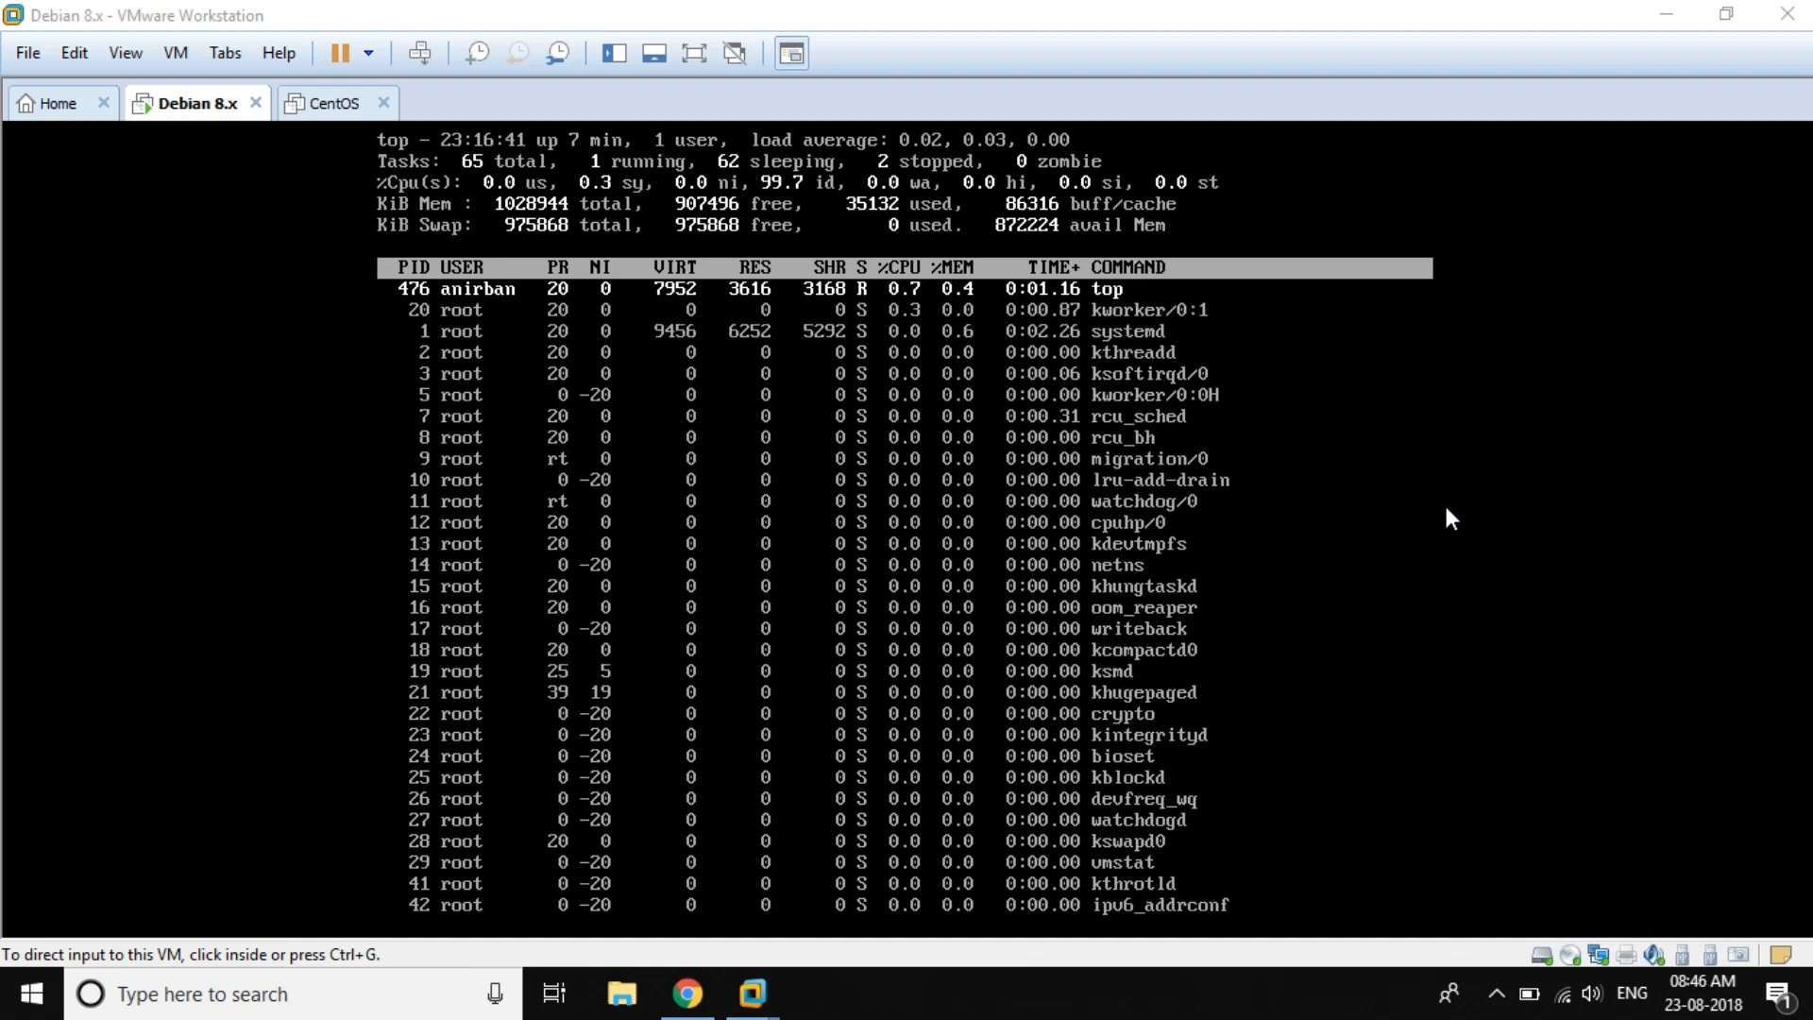
Step: Suspend the running top monitor with Ctrl+Z to get back to the bash prompt
click(1446, 504)
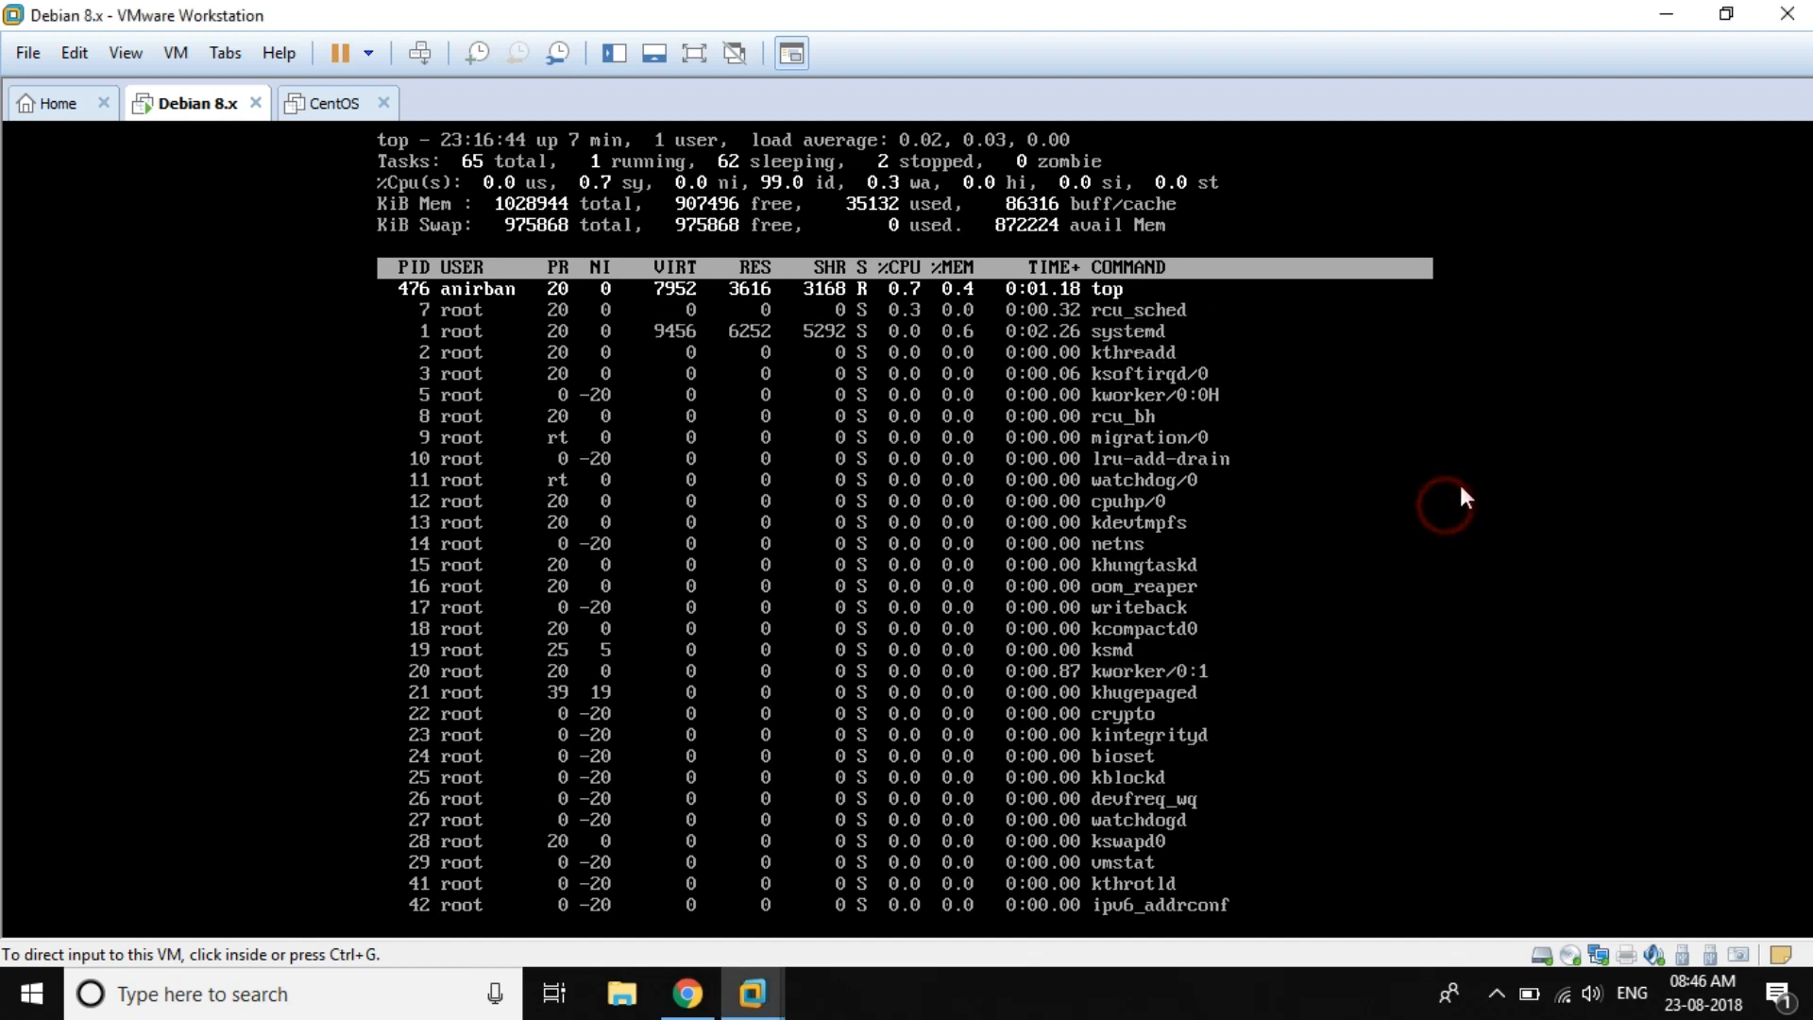
key(ctrl+z)
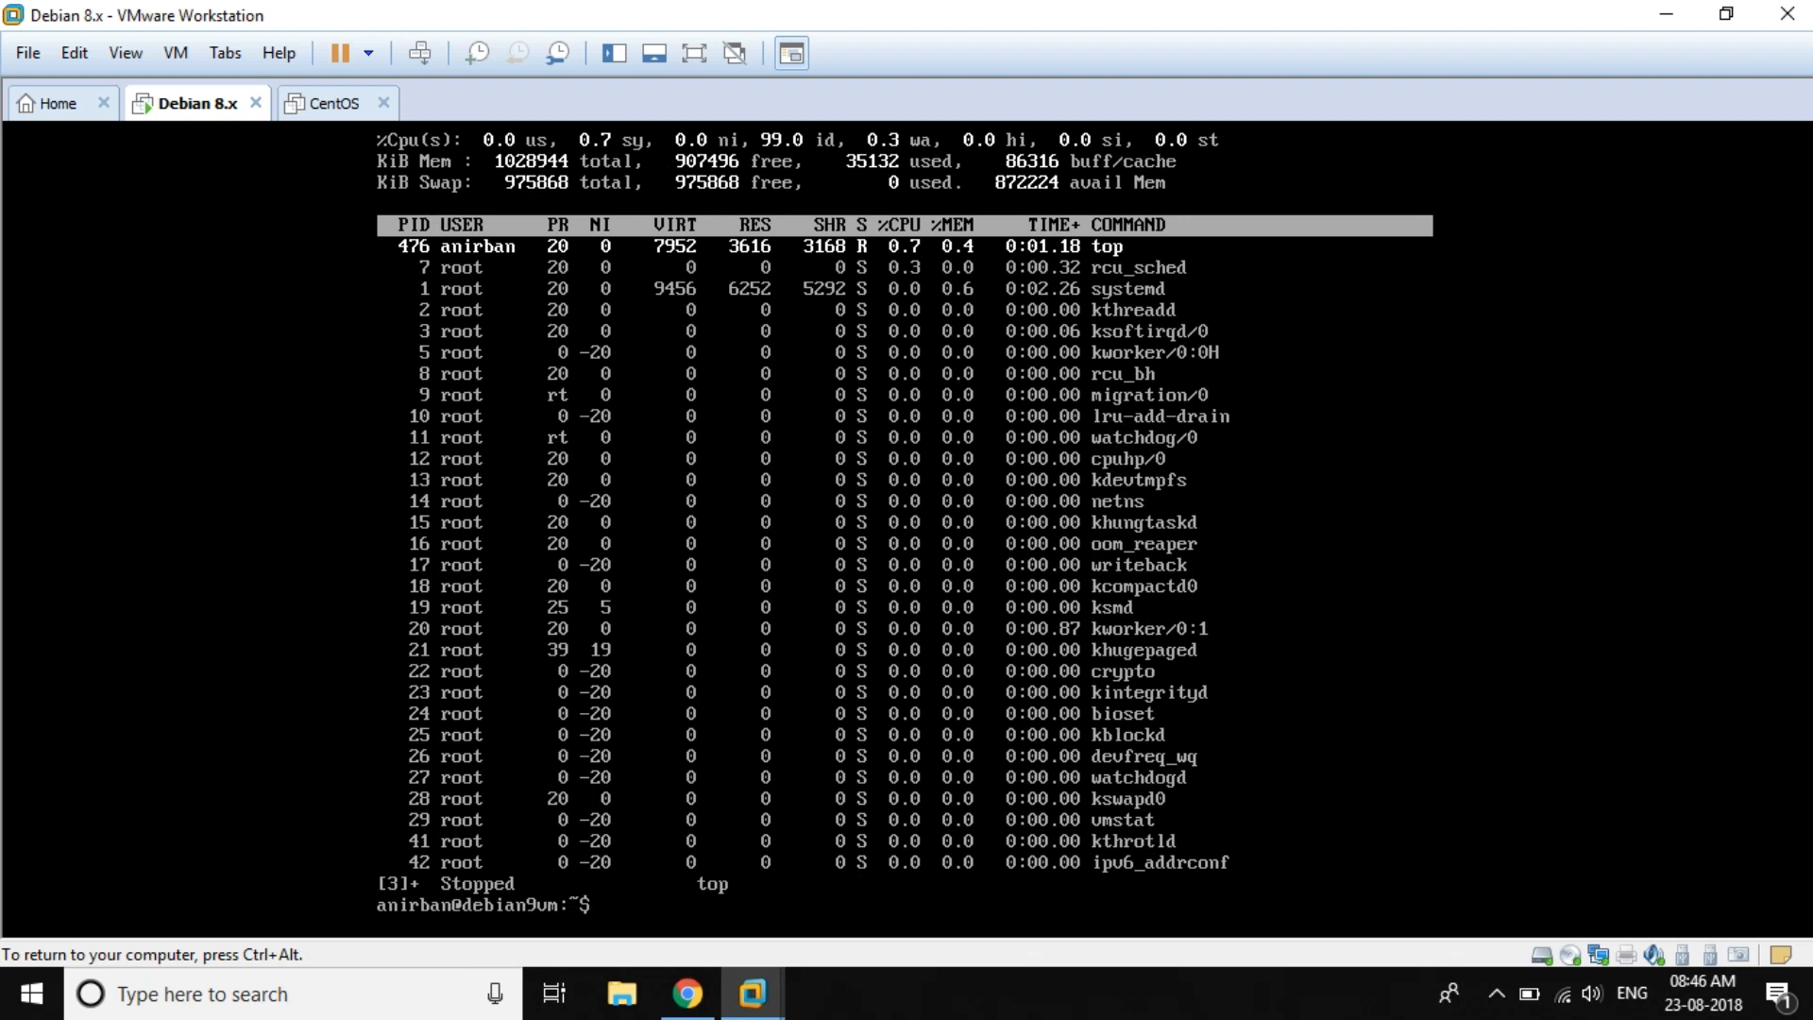
text(sus)
text(doi)
Step: Run sudo fdisk -l, listing the 12 GiB /dev/sda with sda2 at 10.6G
key(BackSpace)
text(fdisk -l)
key(Return)
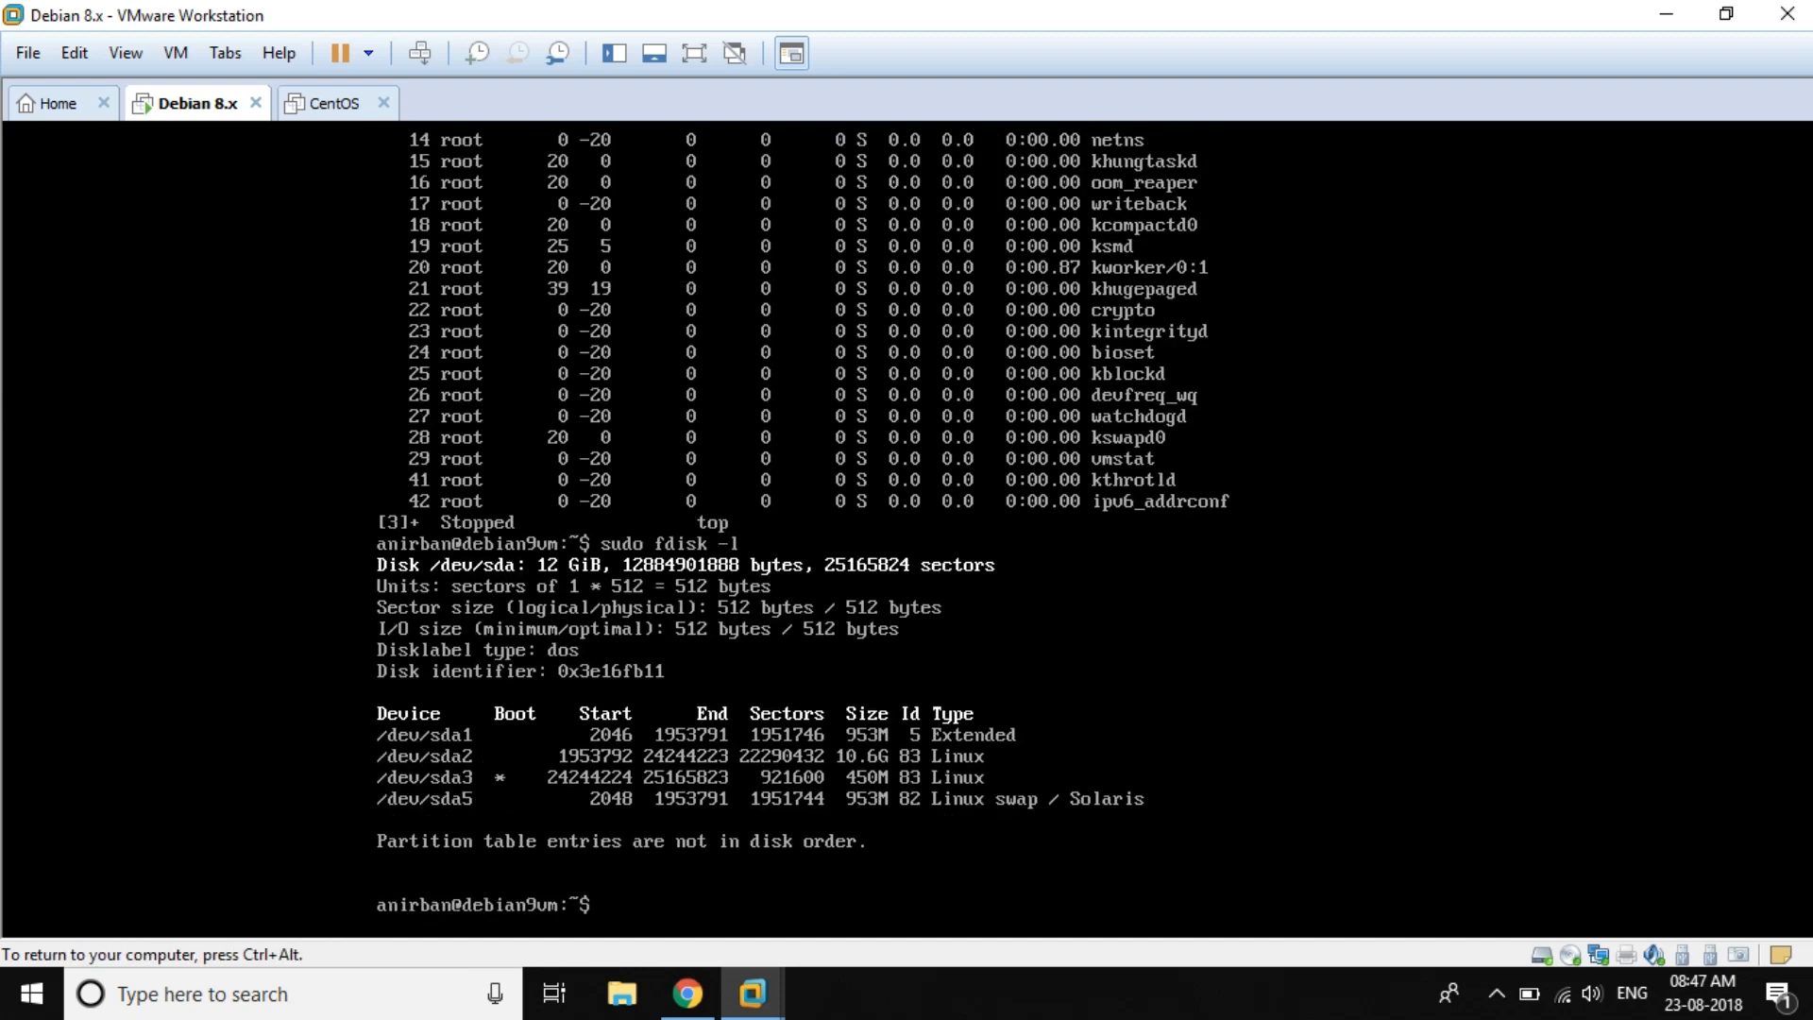
key(ctrl+alt)
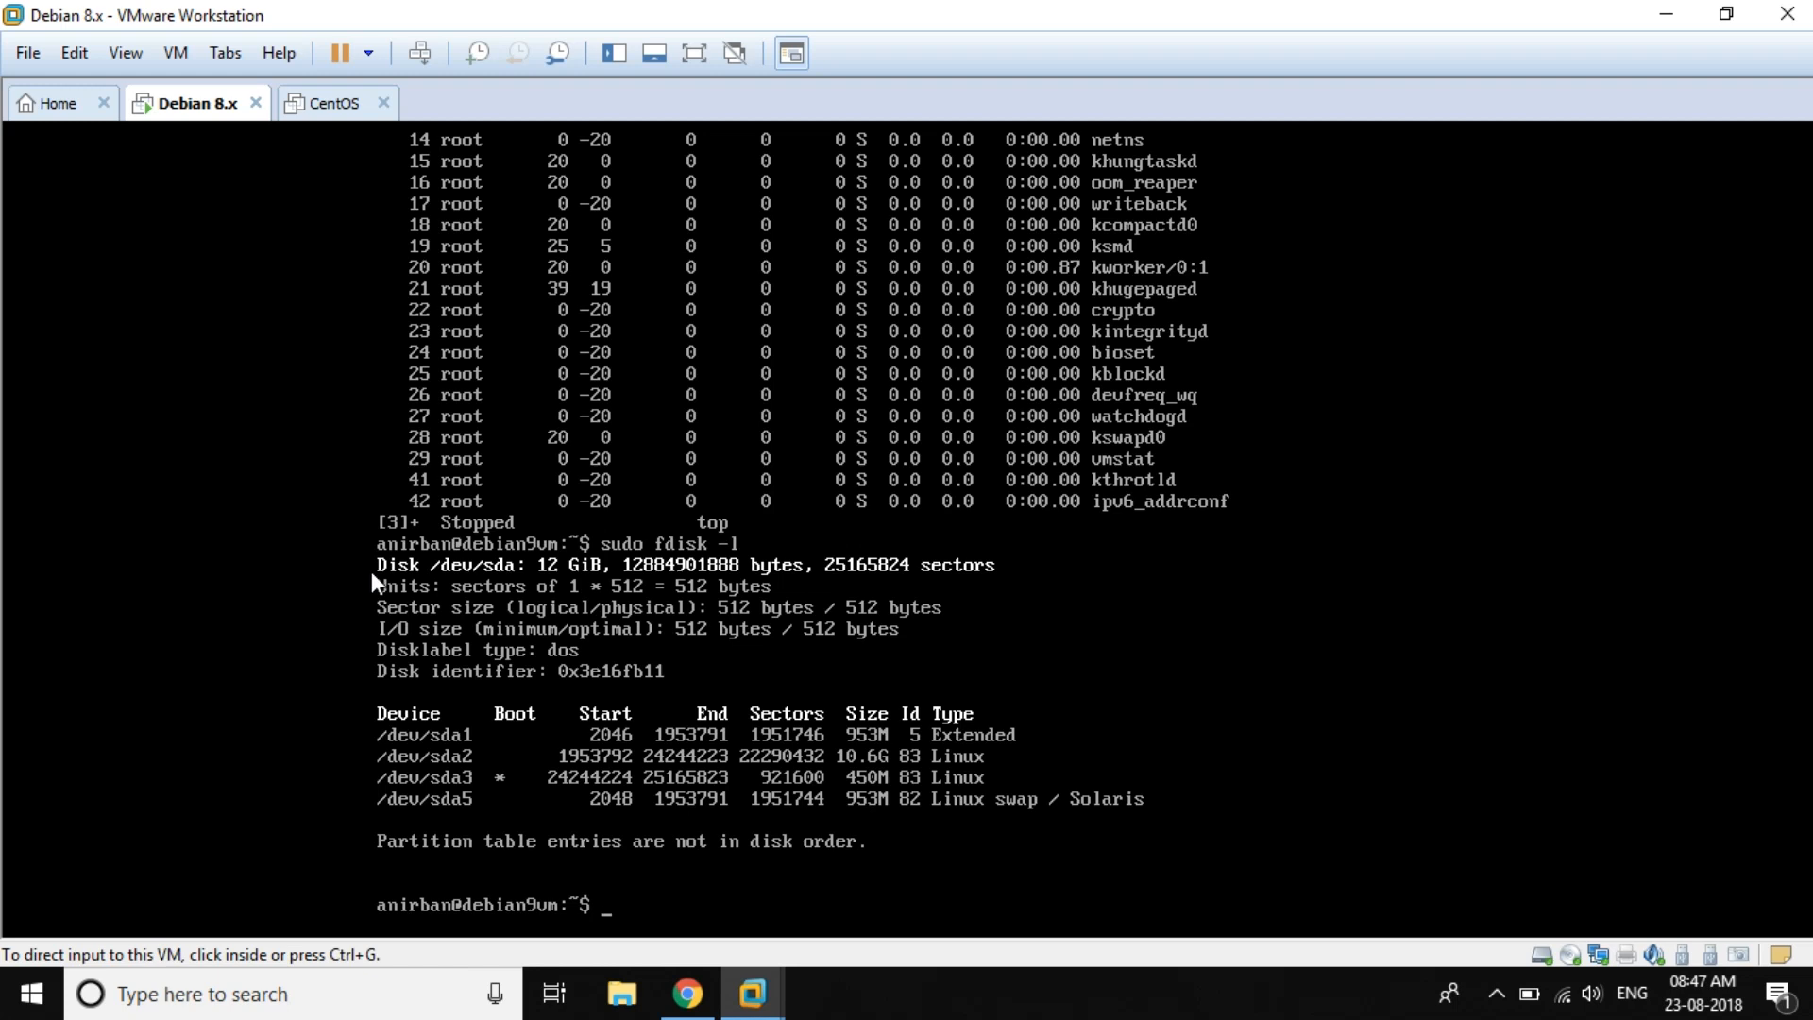
click(372, 570)
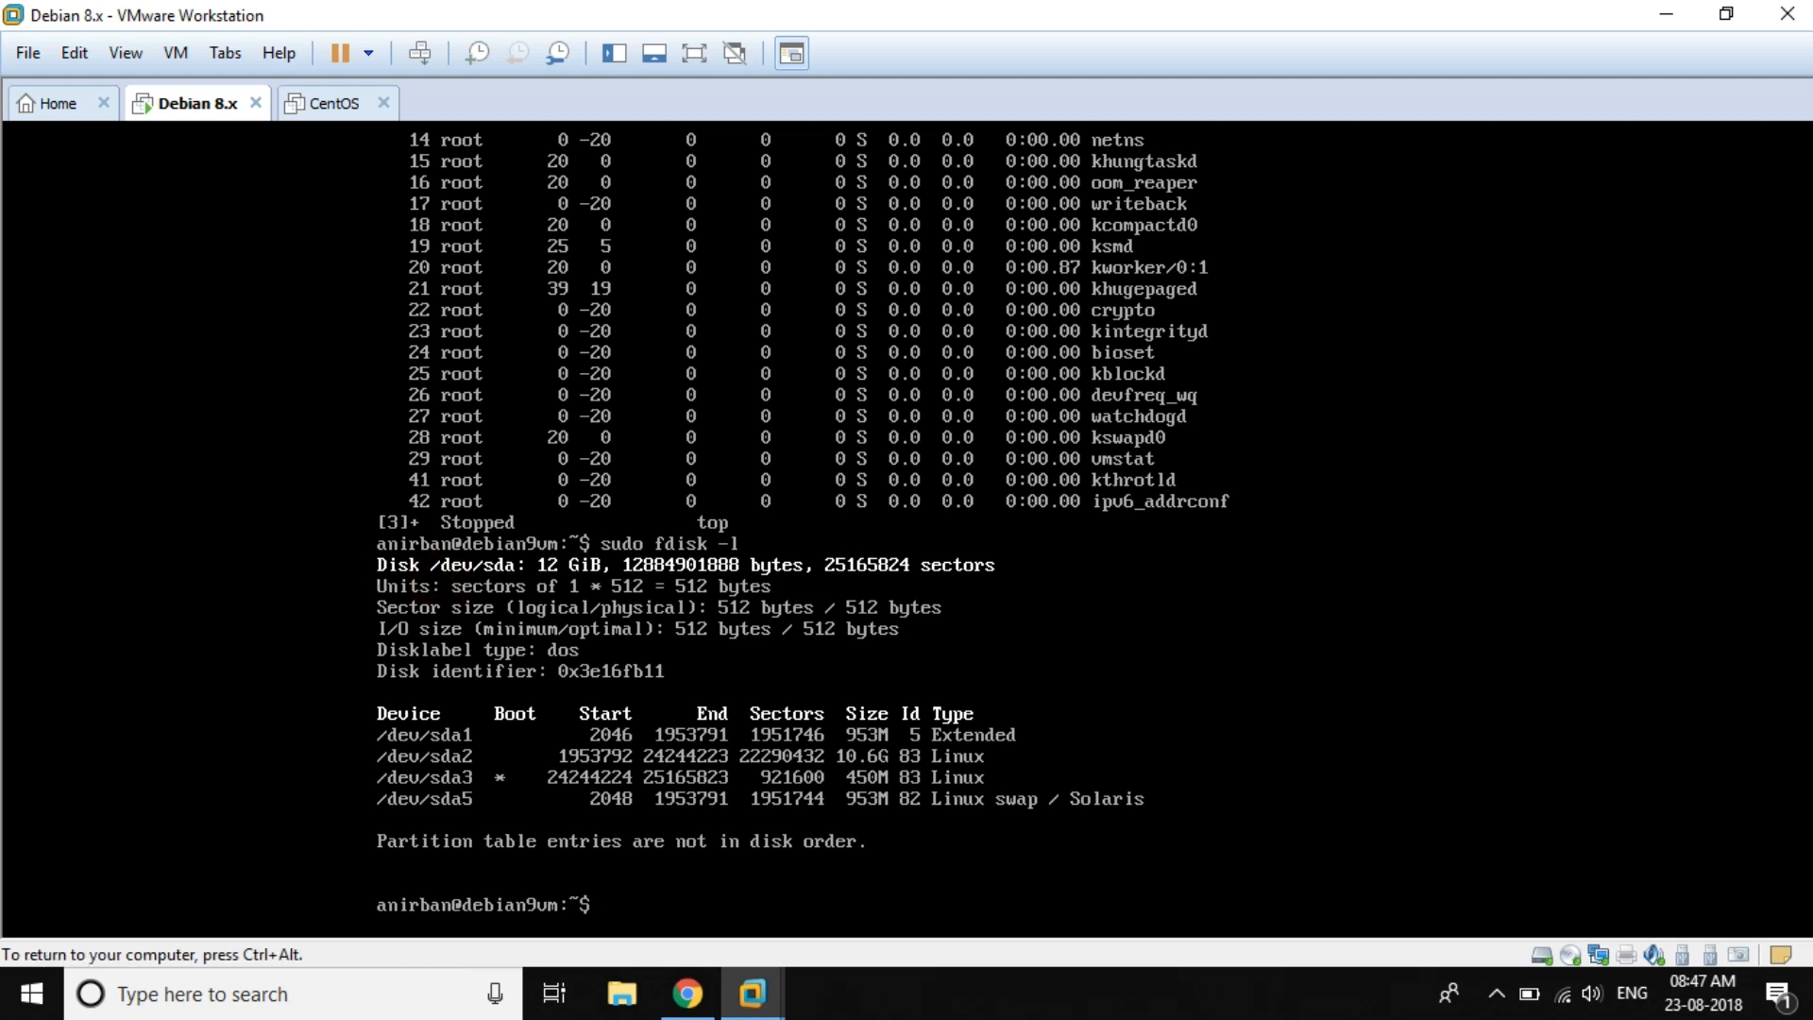
key(ctrl+alt)
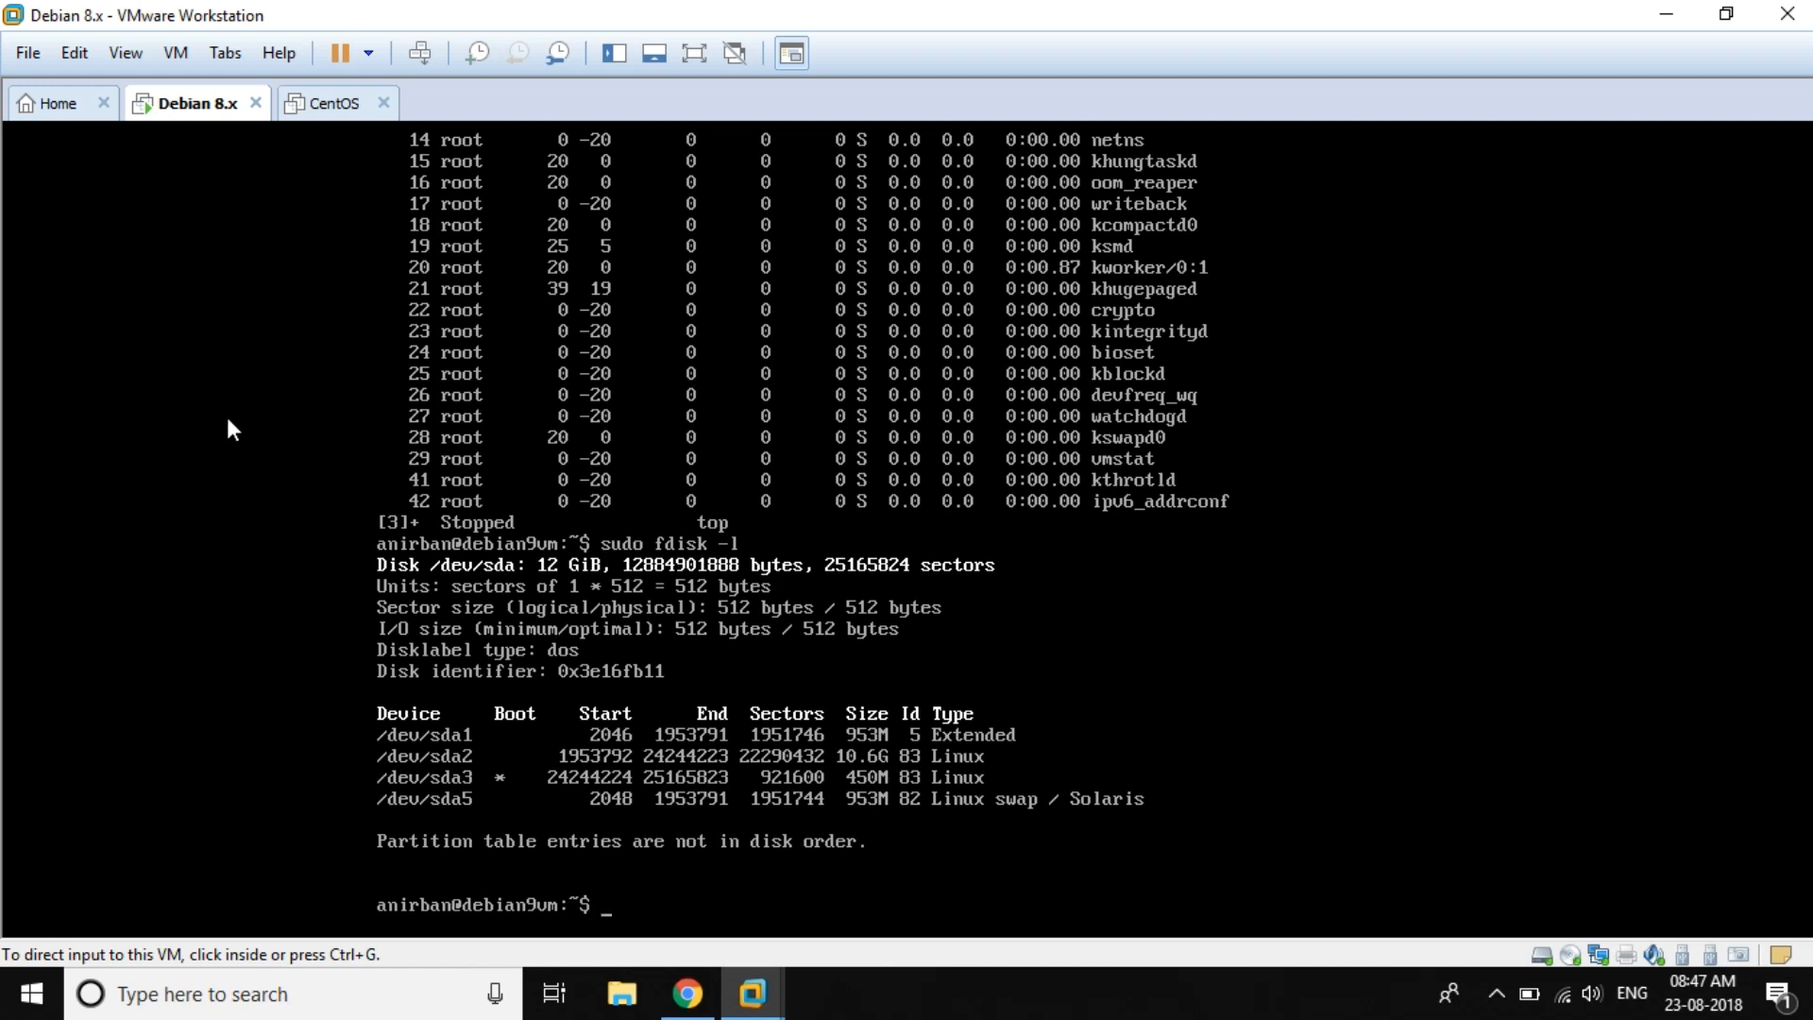
click(265, 570)
key(ctrl+alt)
Step: Power off the guest with sudo shutdown now after plain shutdown now fails
click(291, 605)
text(sh)
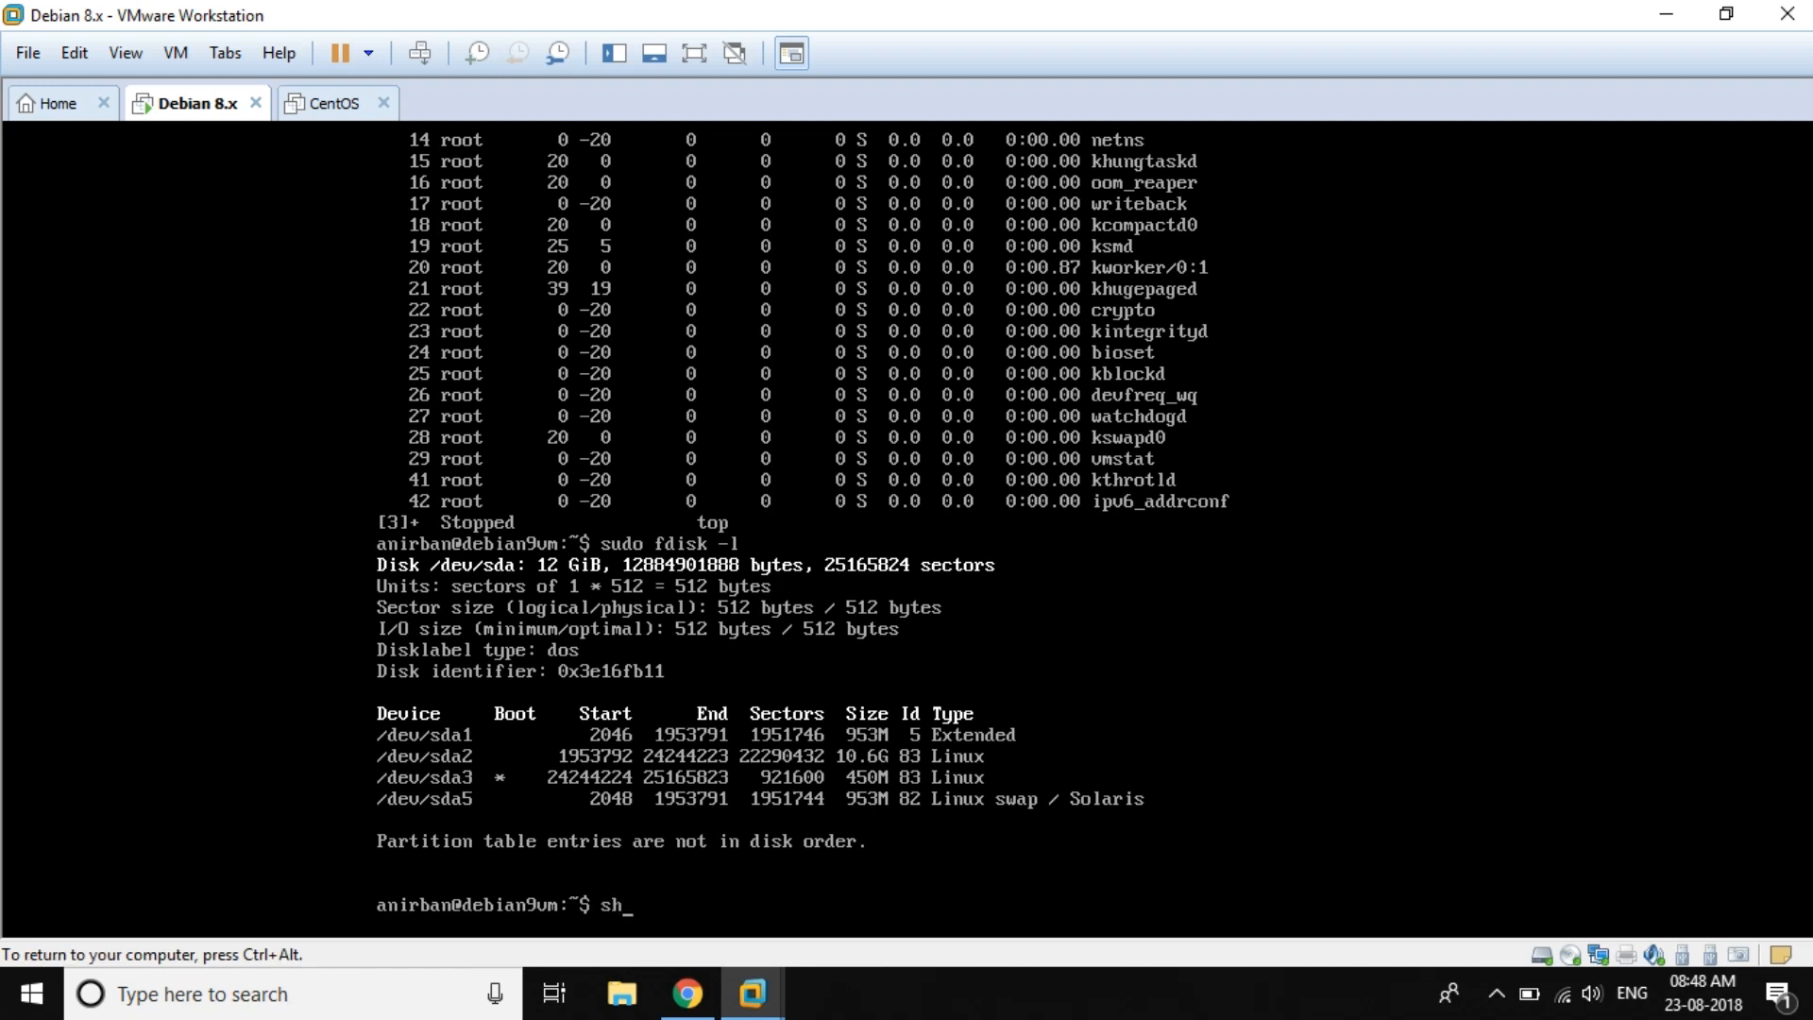
text(utdown now)
key(Return)
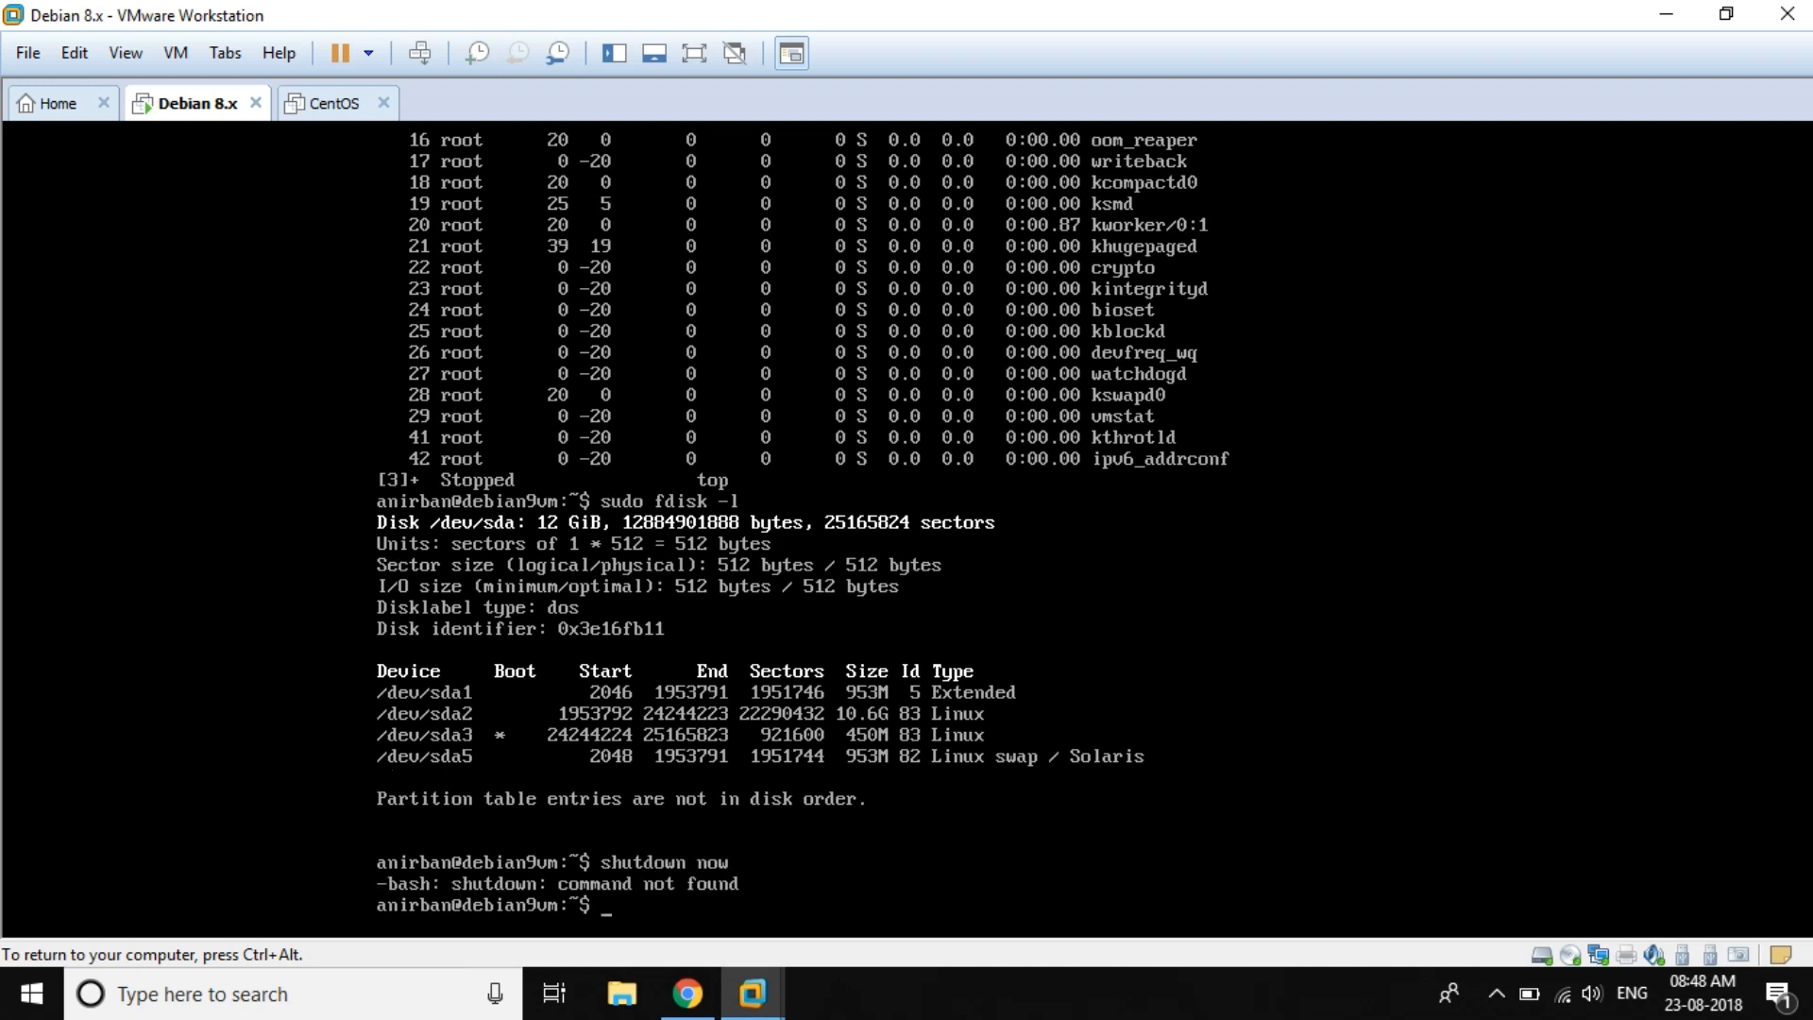
text(sudo shutdown now)
key(Return)
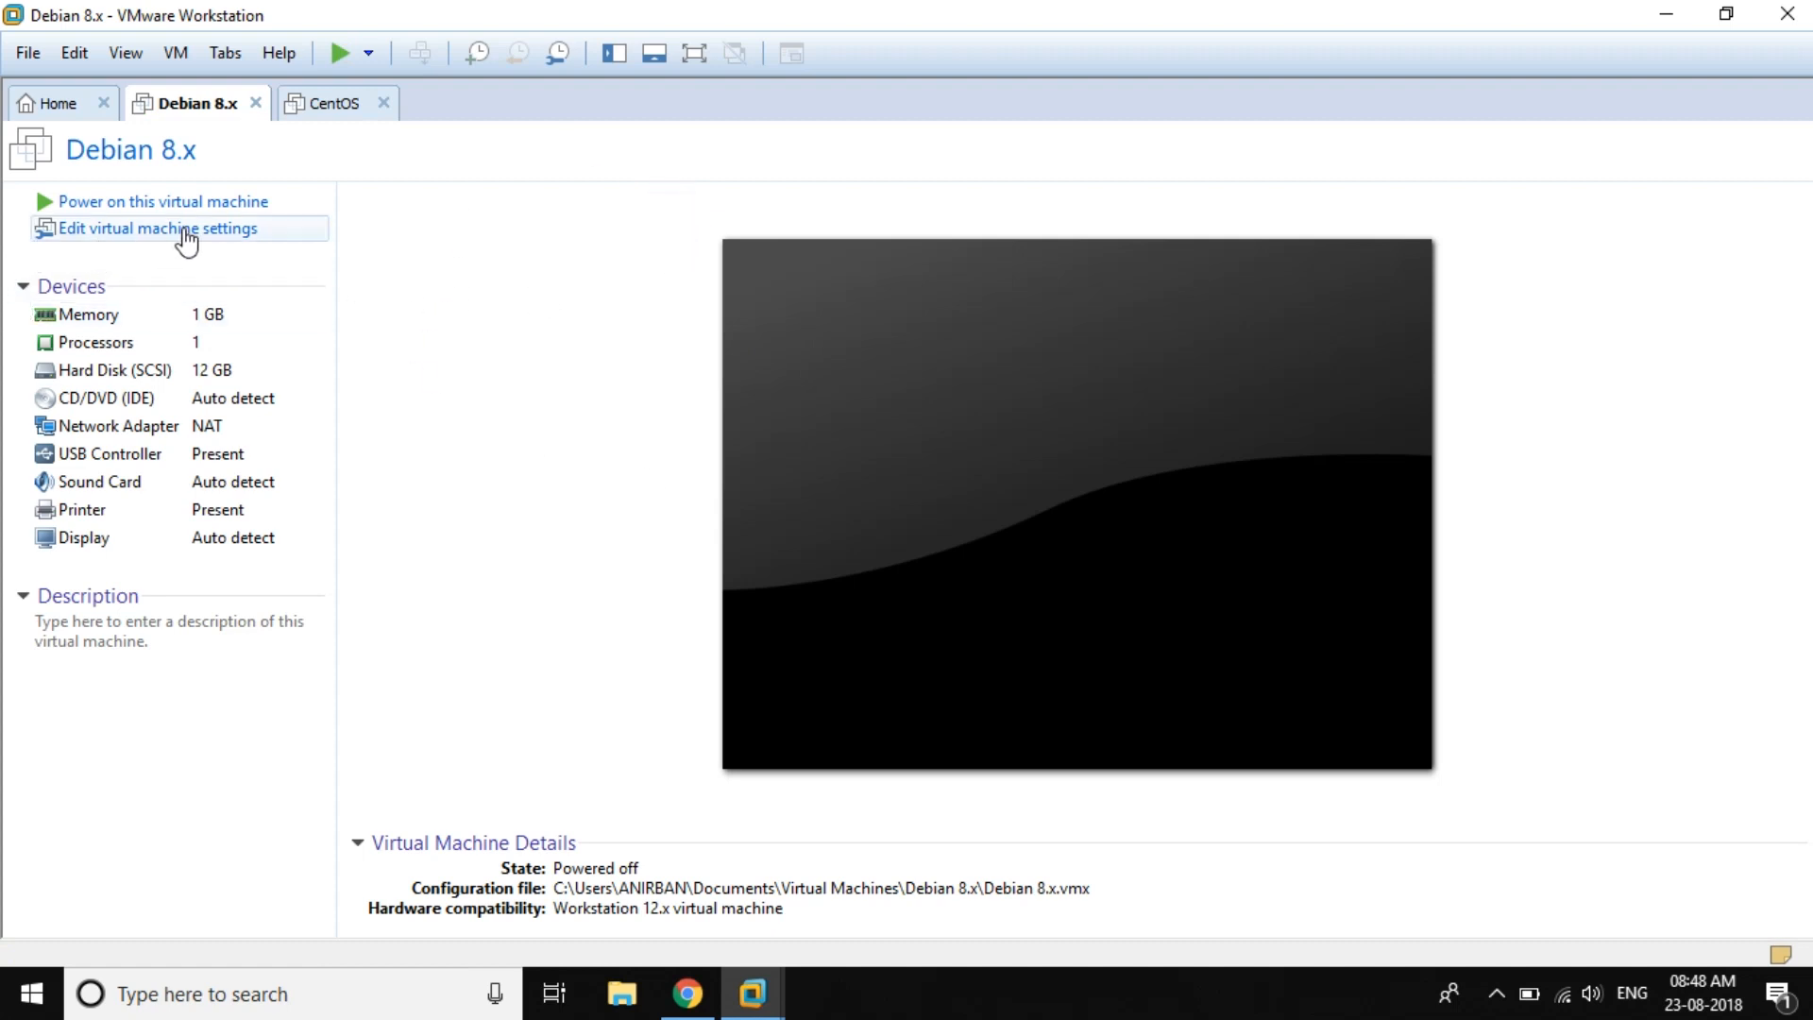
Step: Expand the Hard Disk (SCSI) from 12 GB to 14.0 GB and save the VM settings
click(205, 231)
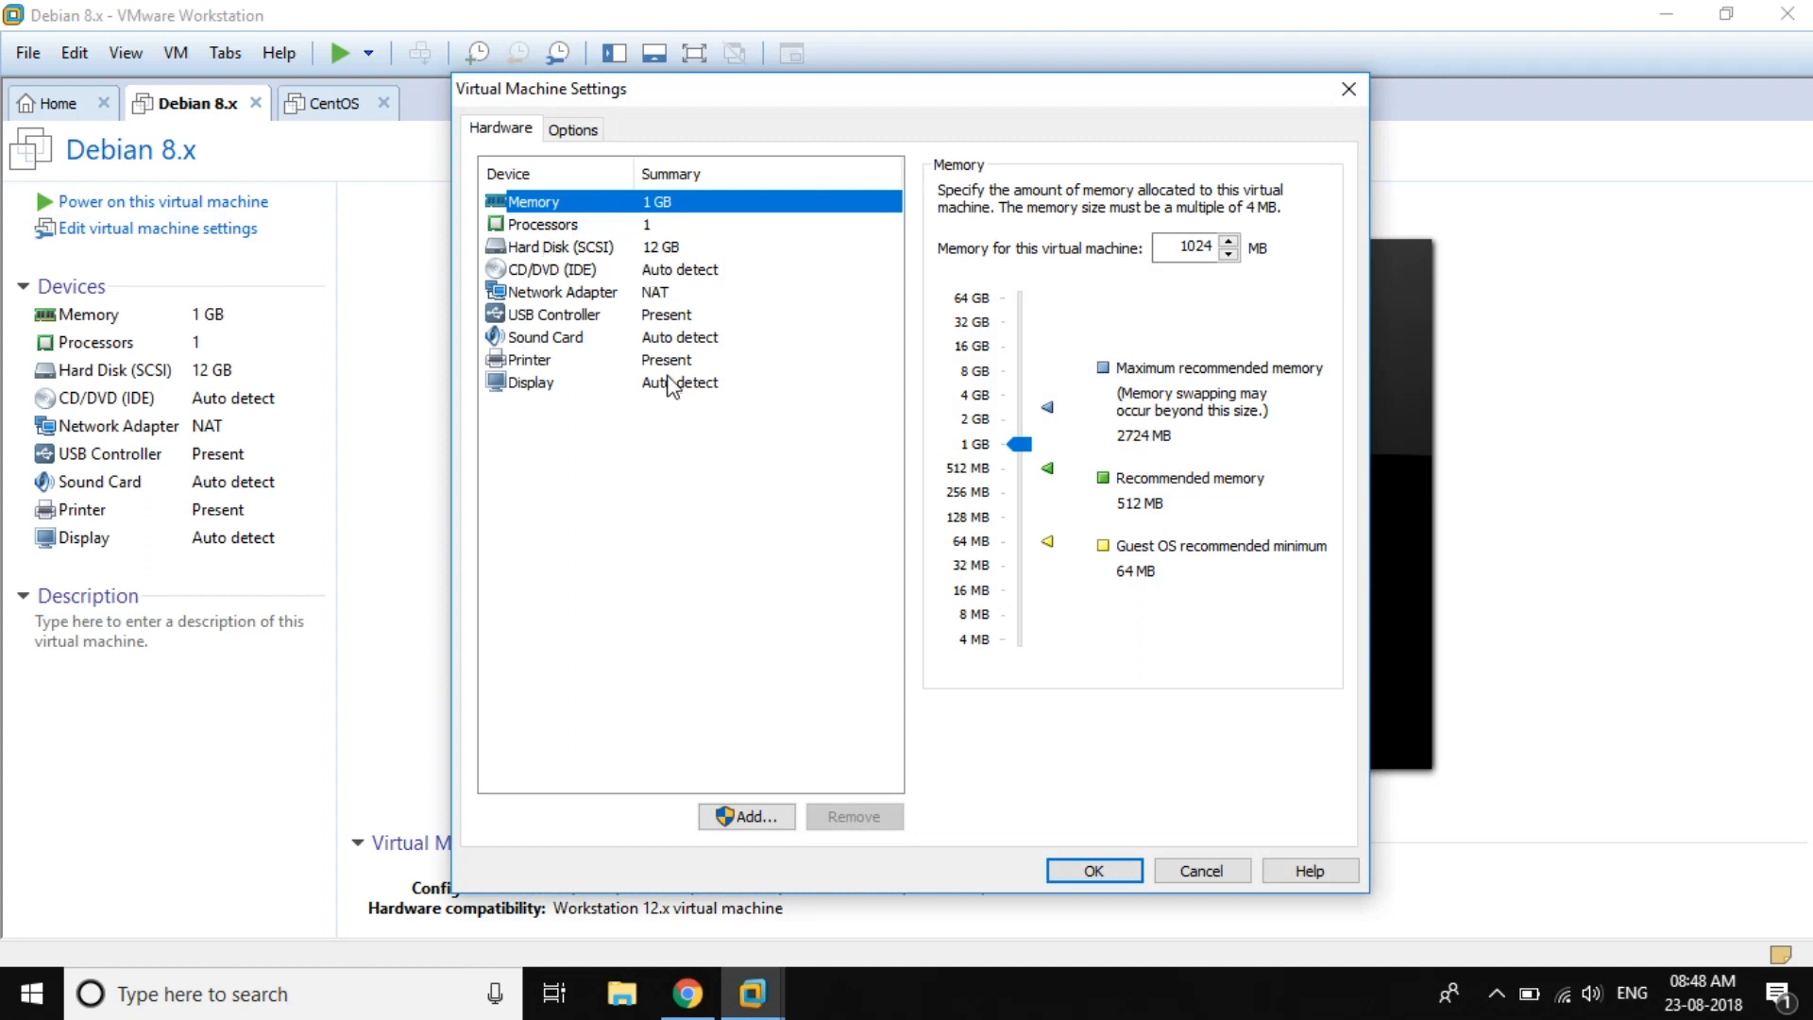
click(609, 247)
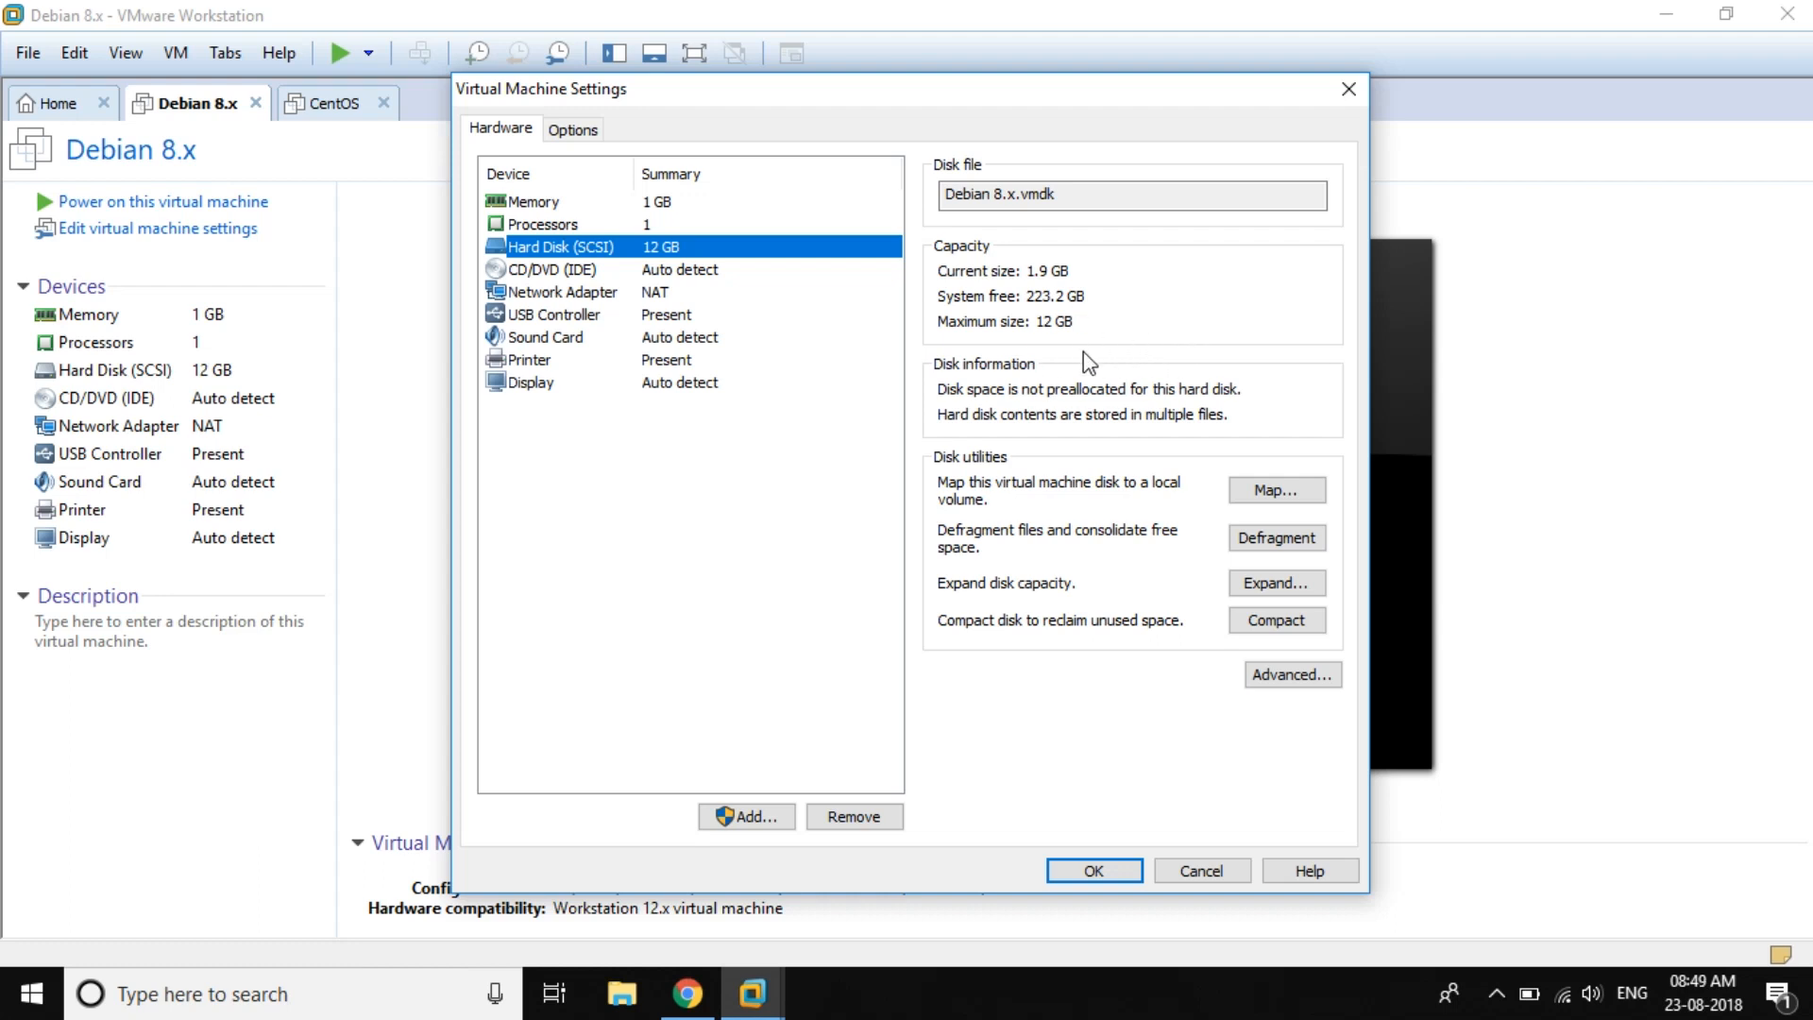
click(1290, 585)
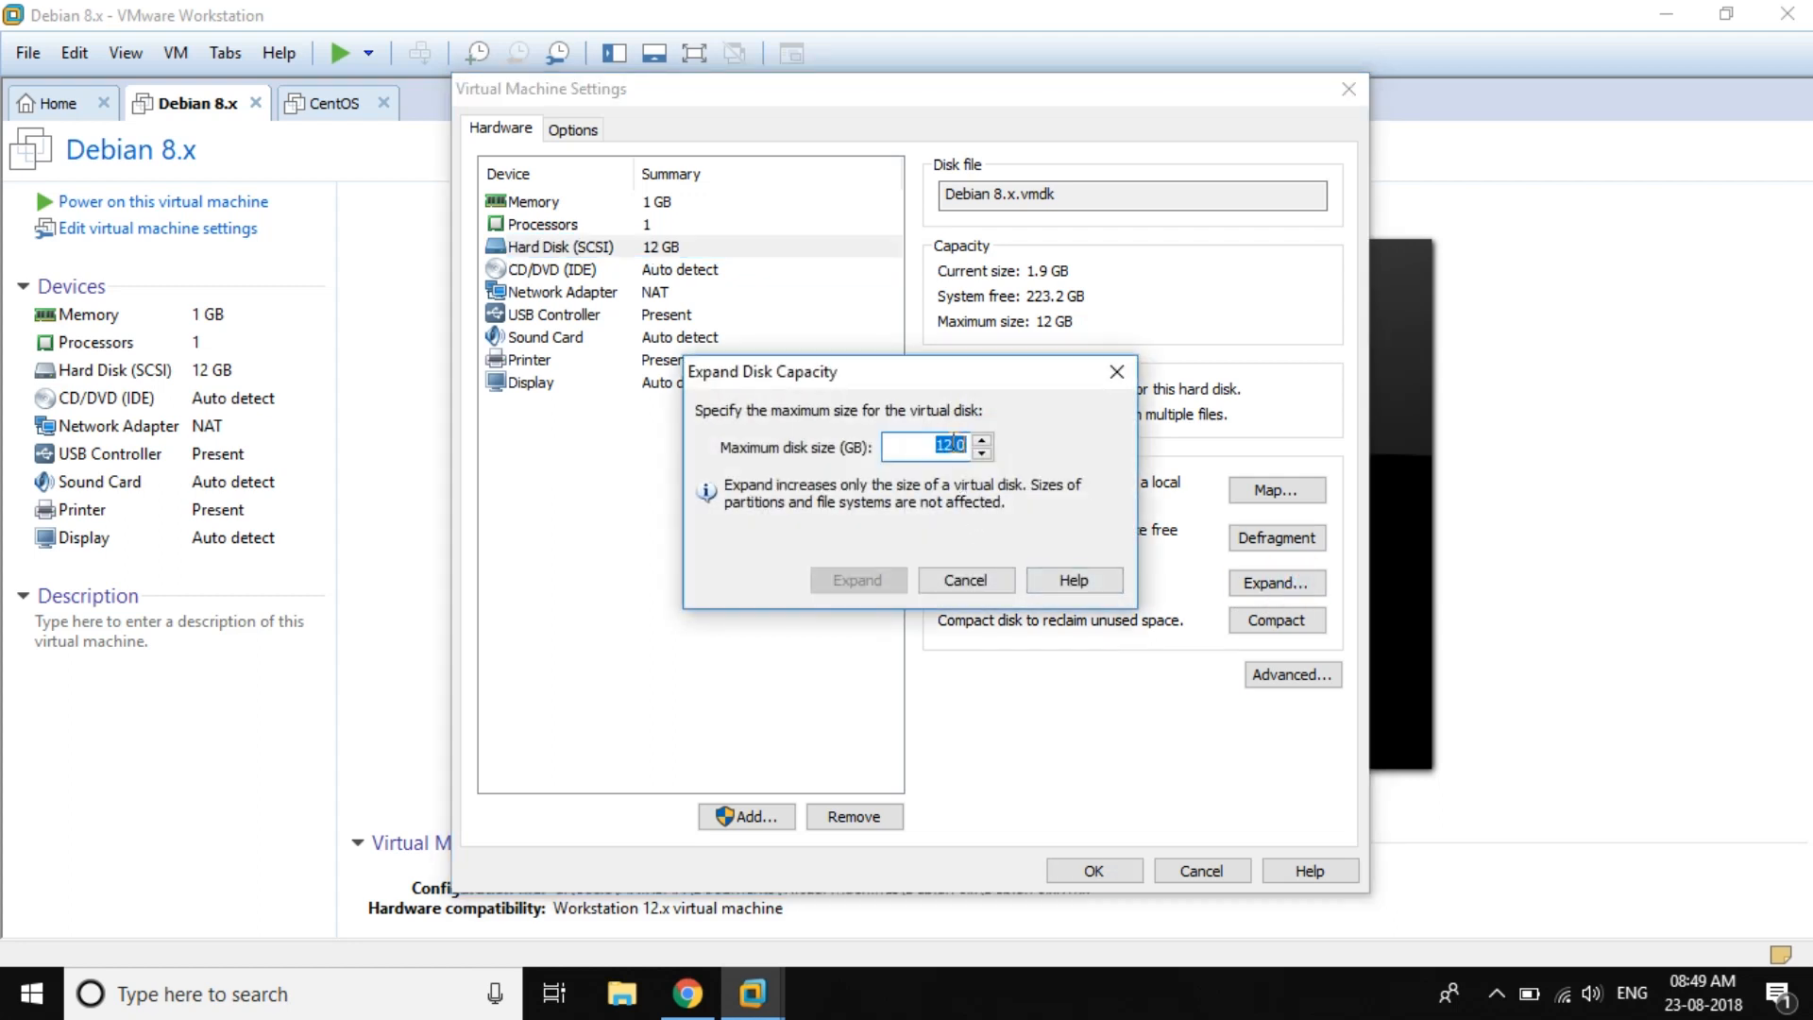
click(954, 444)
key(BackSpace)
text(4)
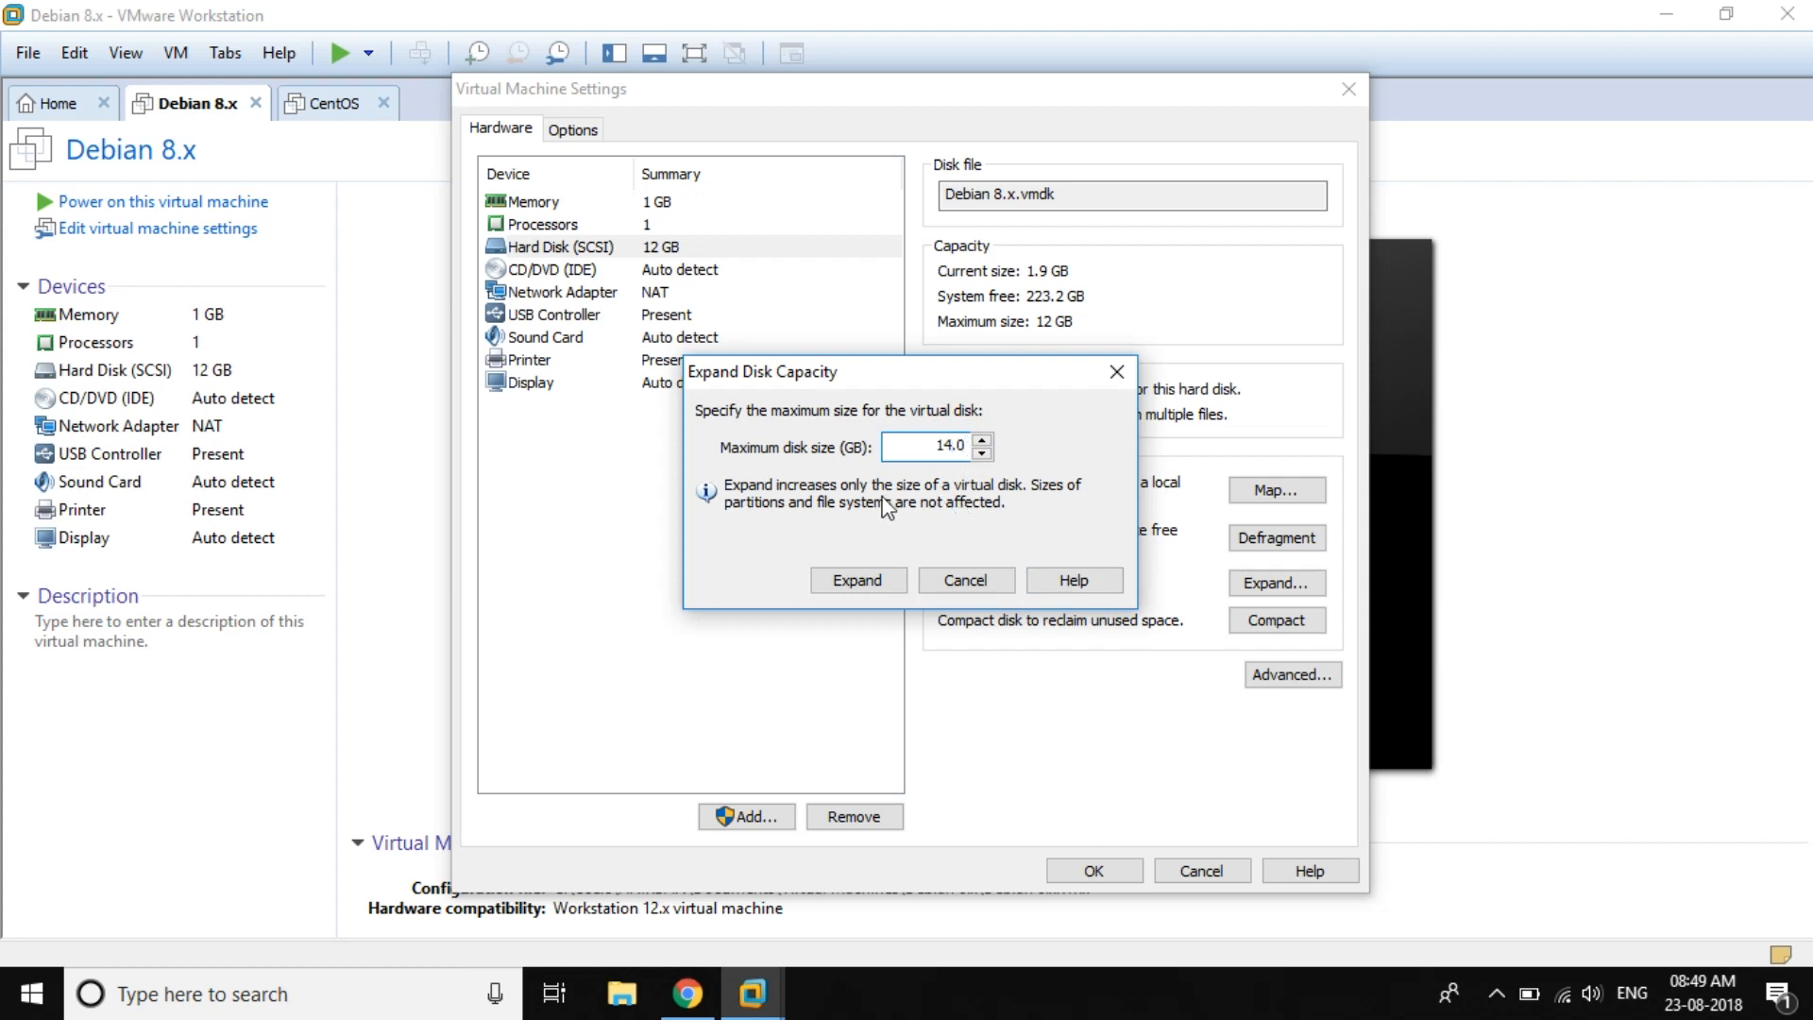
click(875, 577)
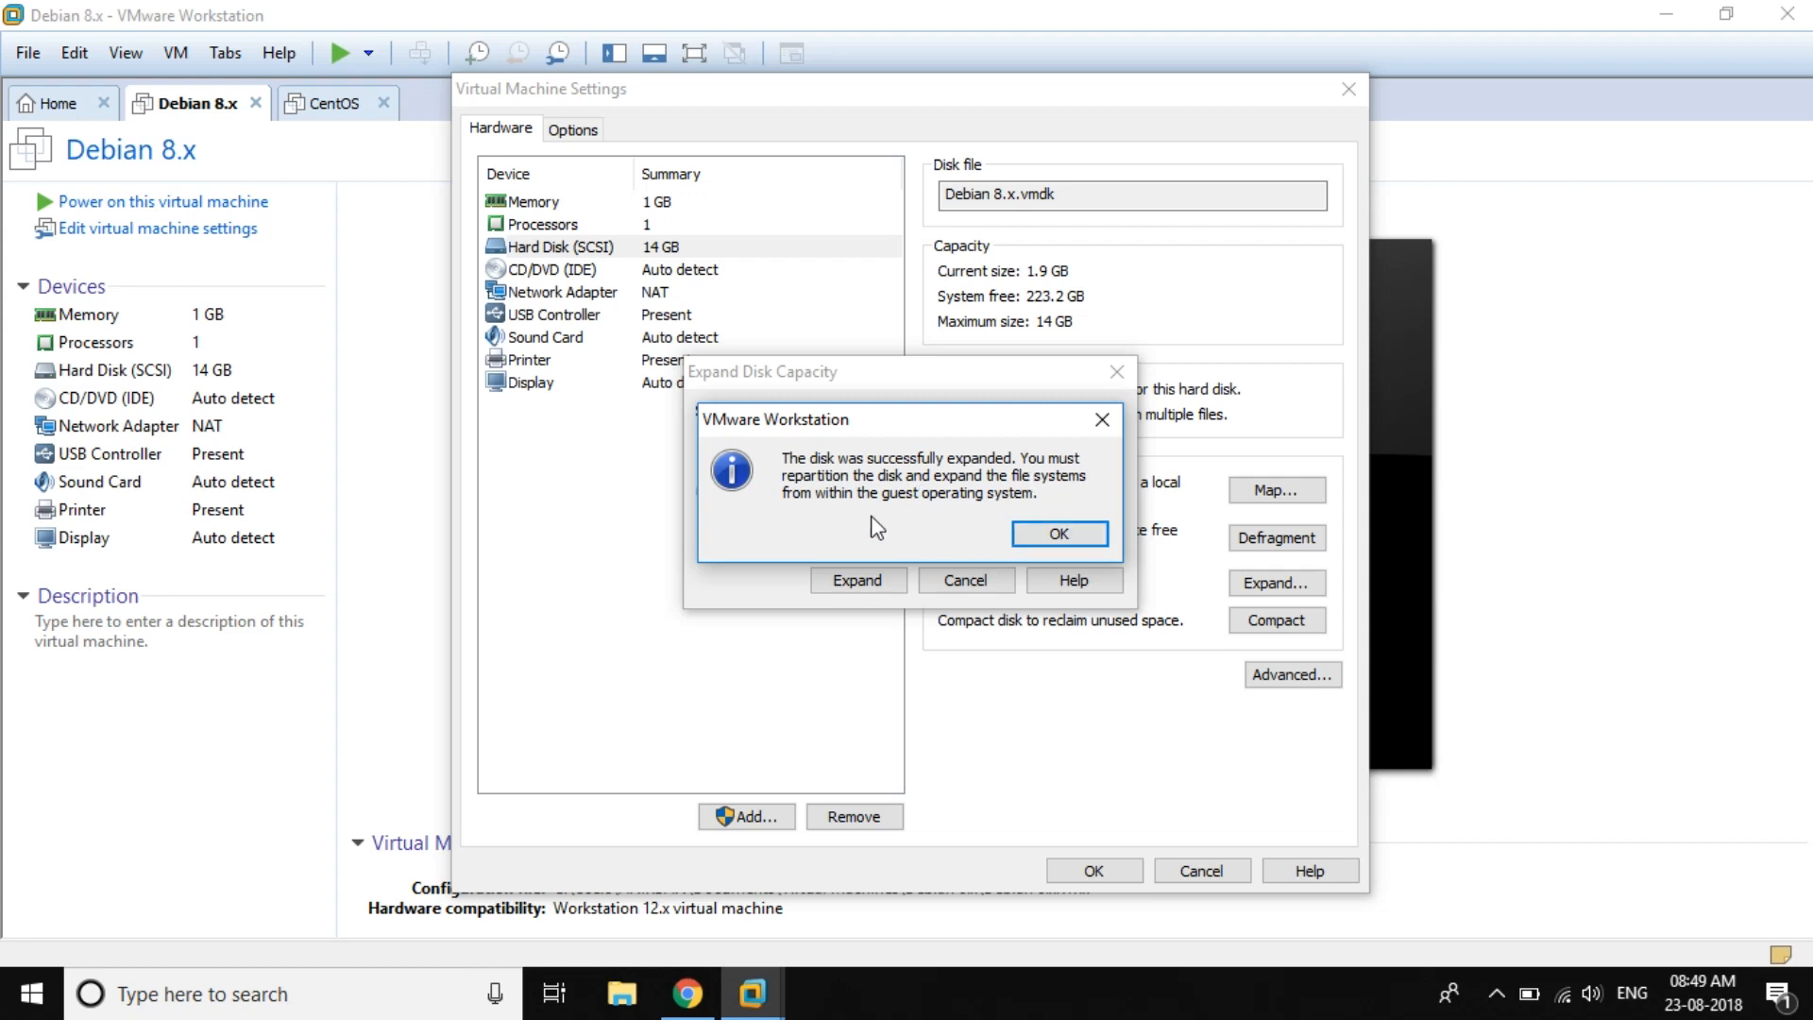
click(1079, 529)
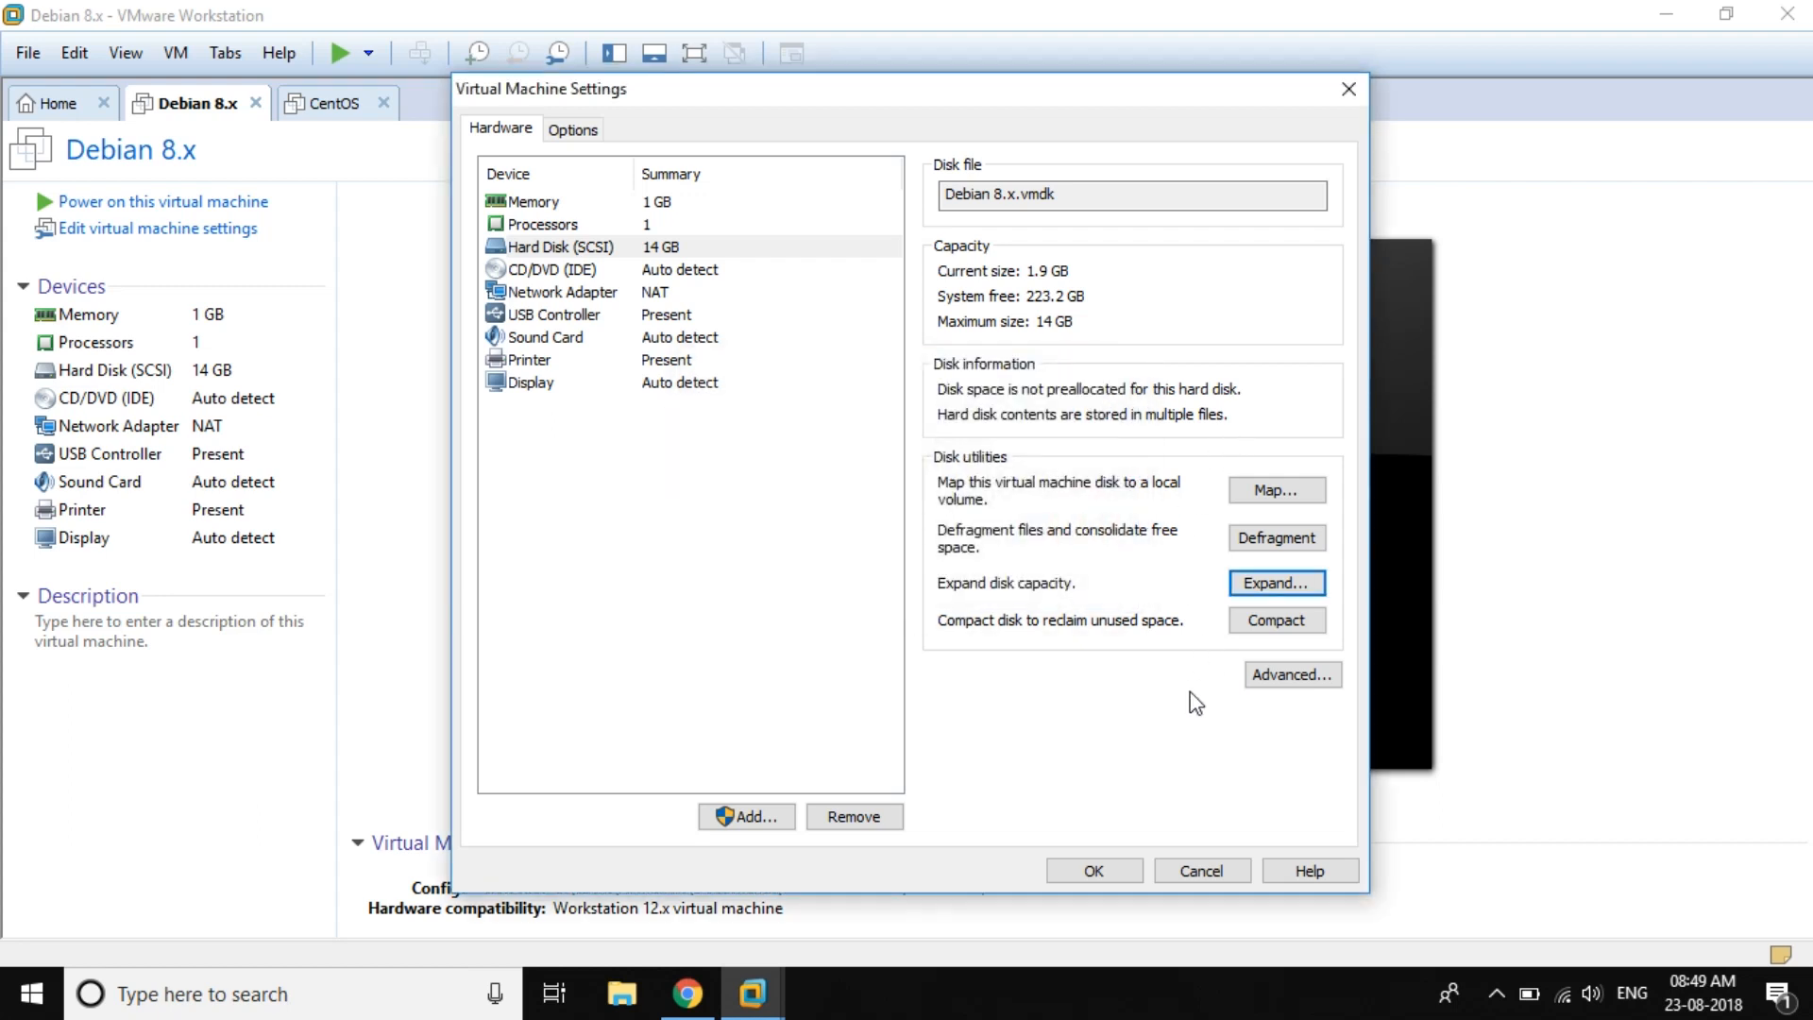
click(1093, 869)
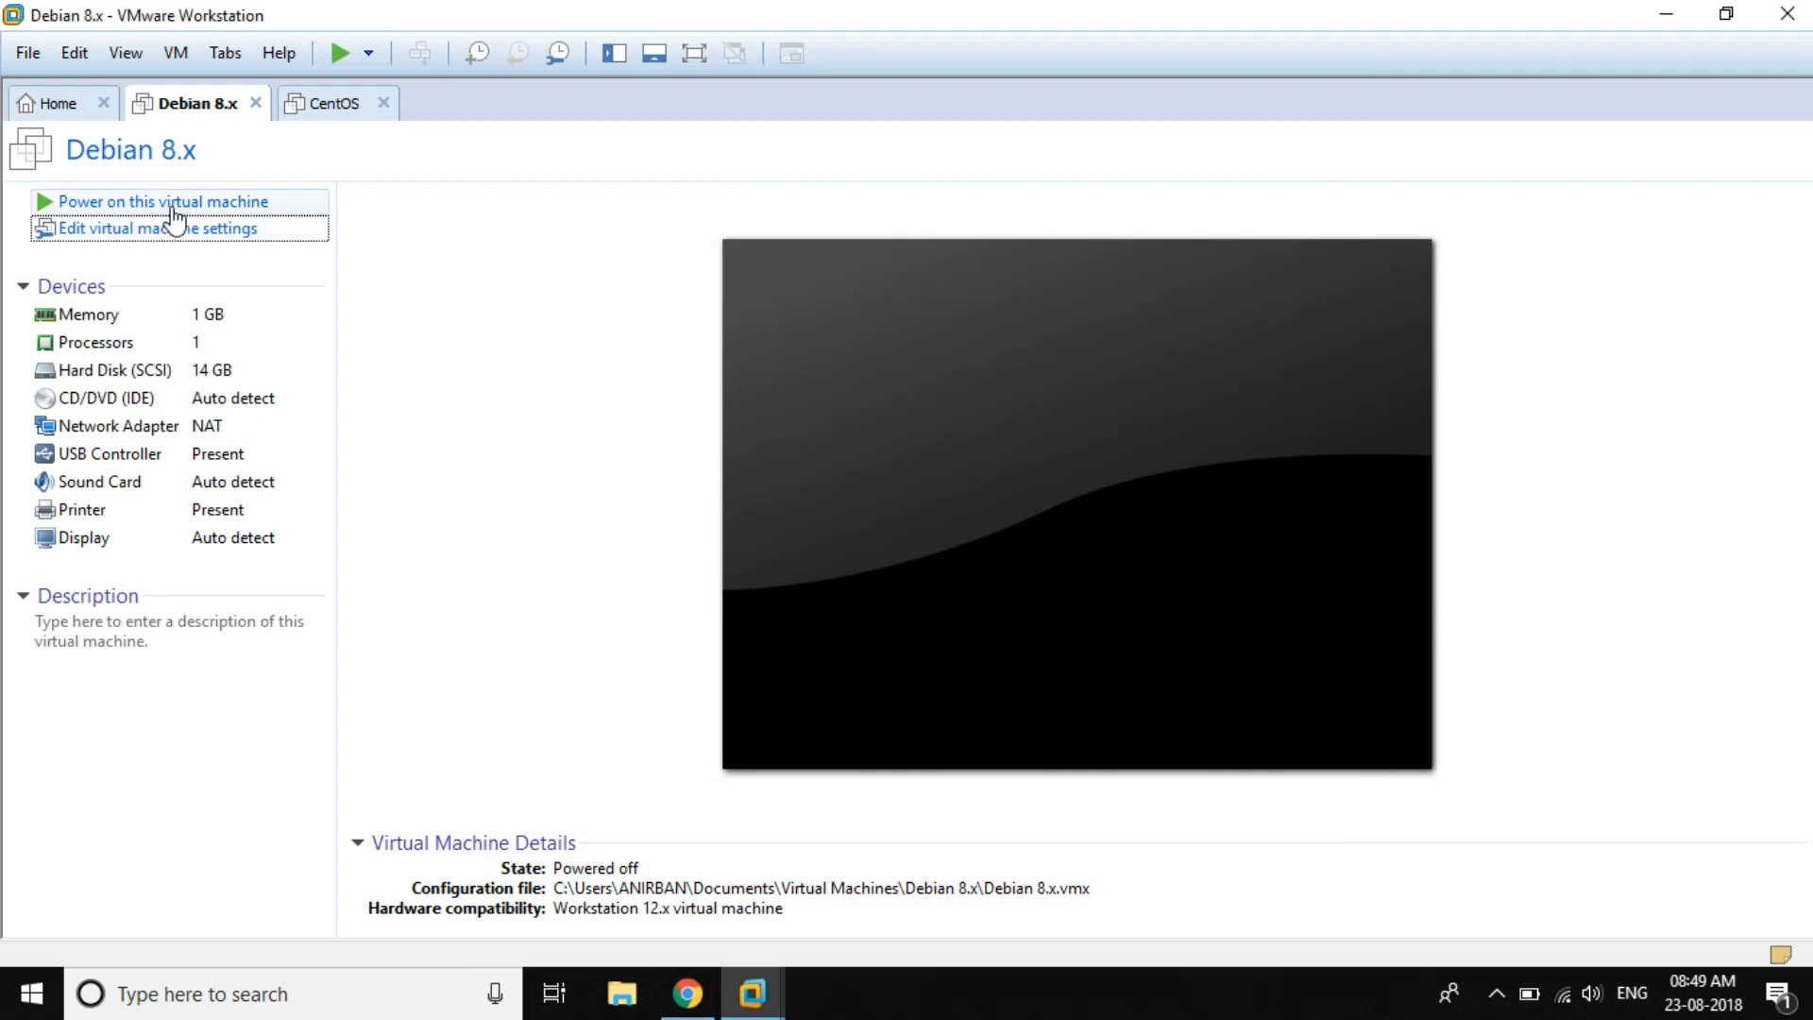
Step: Power on the Debian VM and boot the default Debian GNU/Linux GRUB entry
click(141, 204)
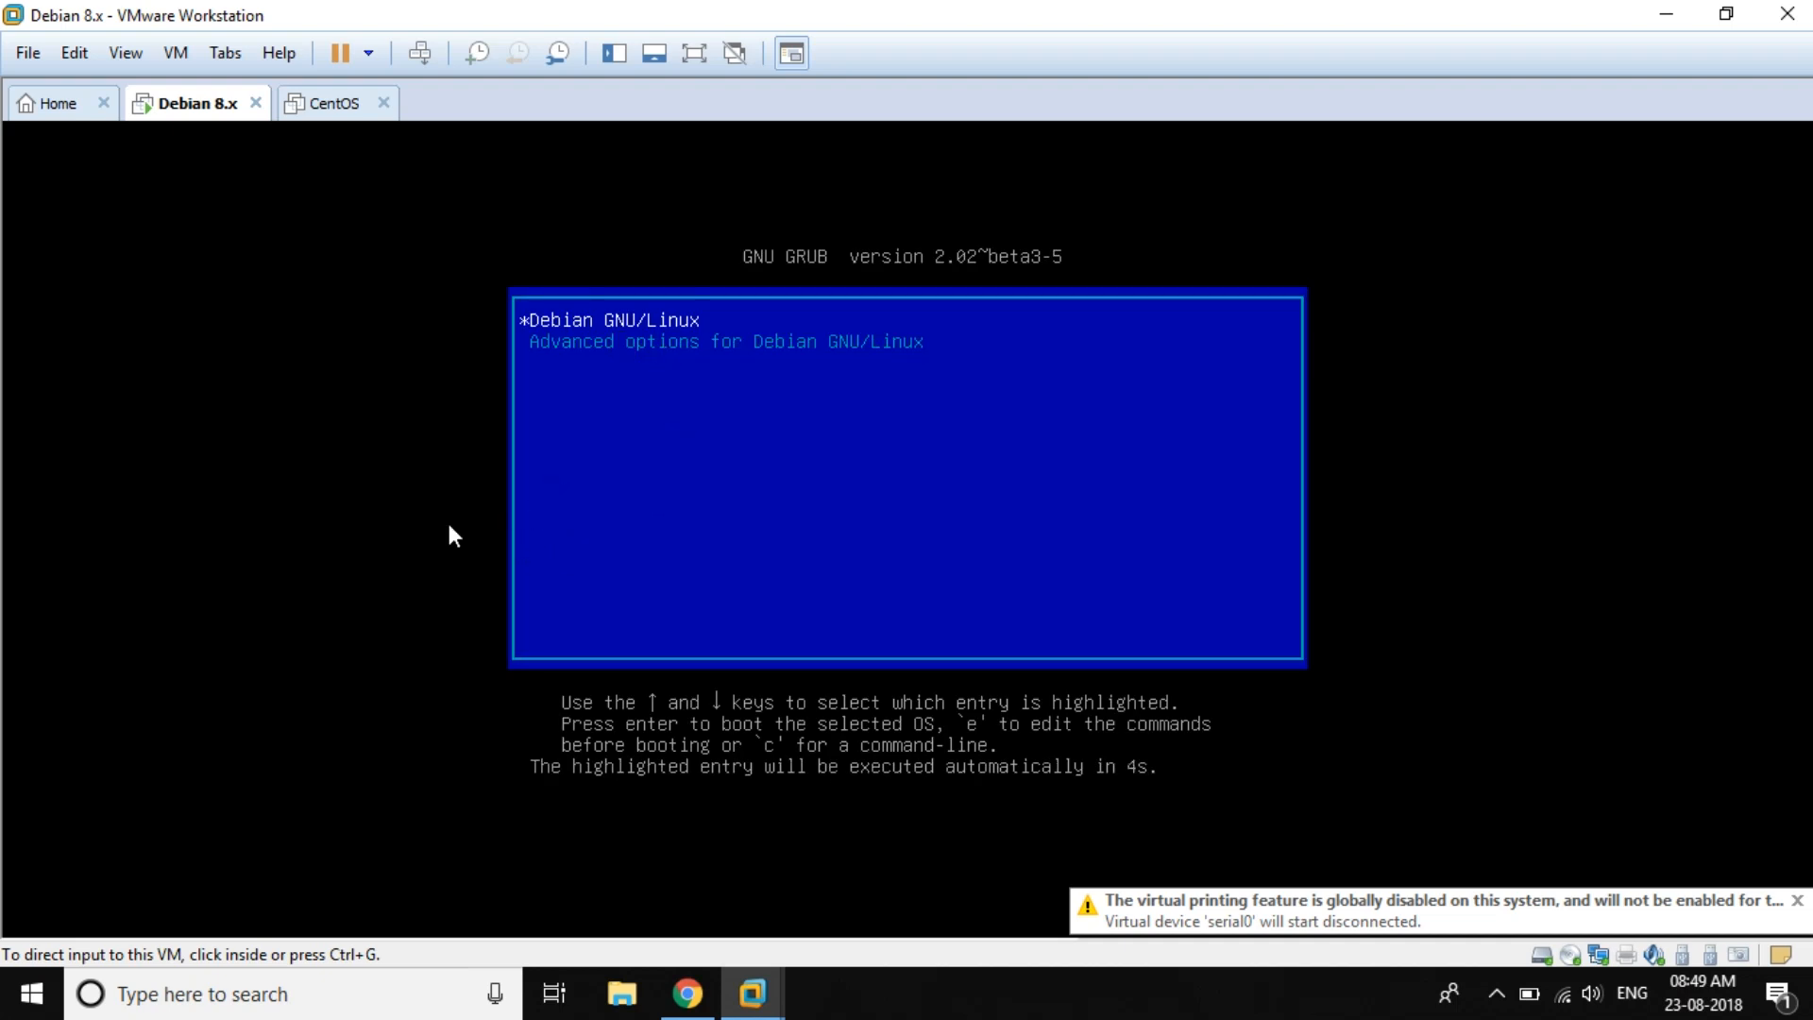
click(449, 527)
key(Return)
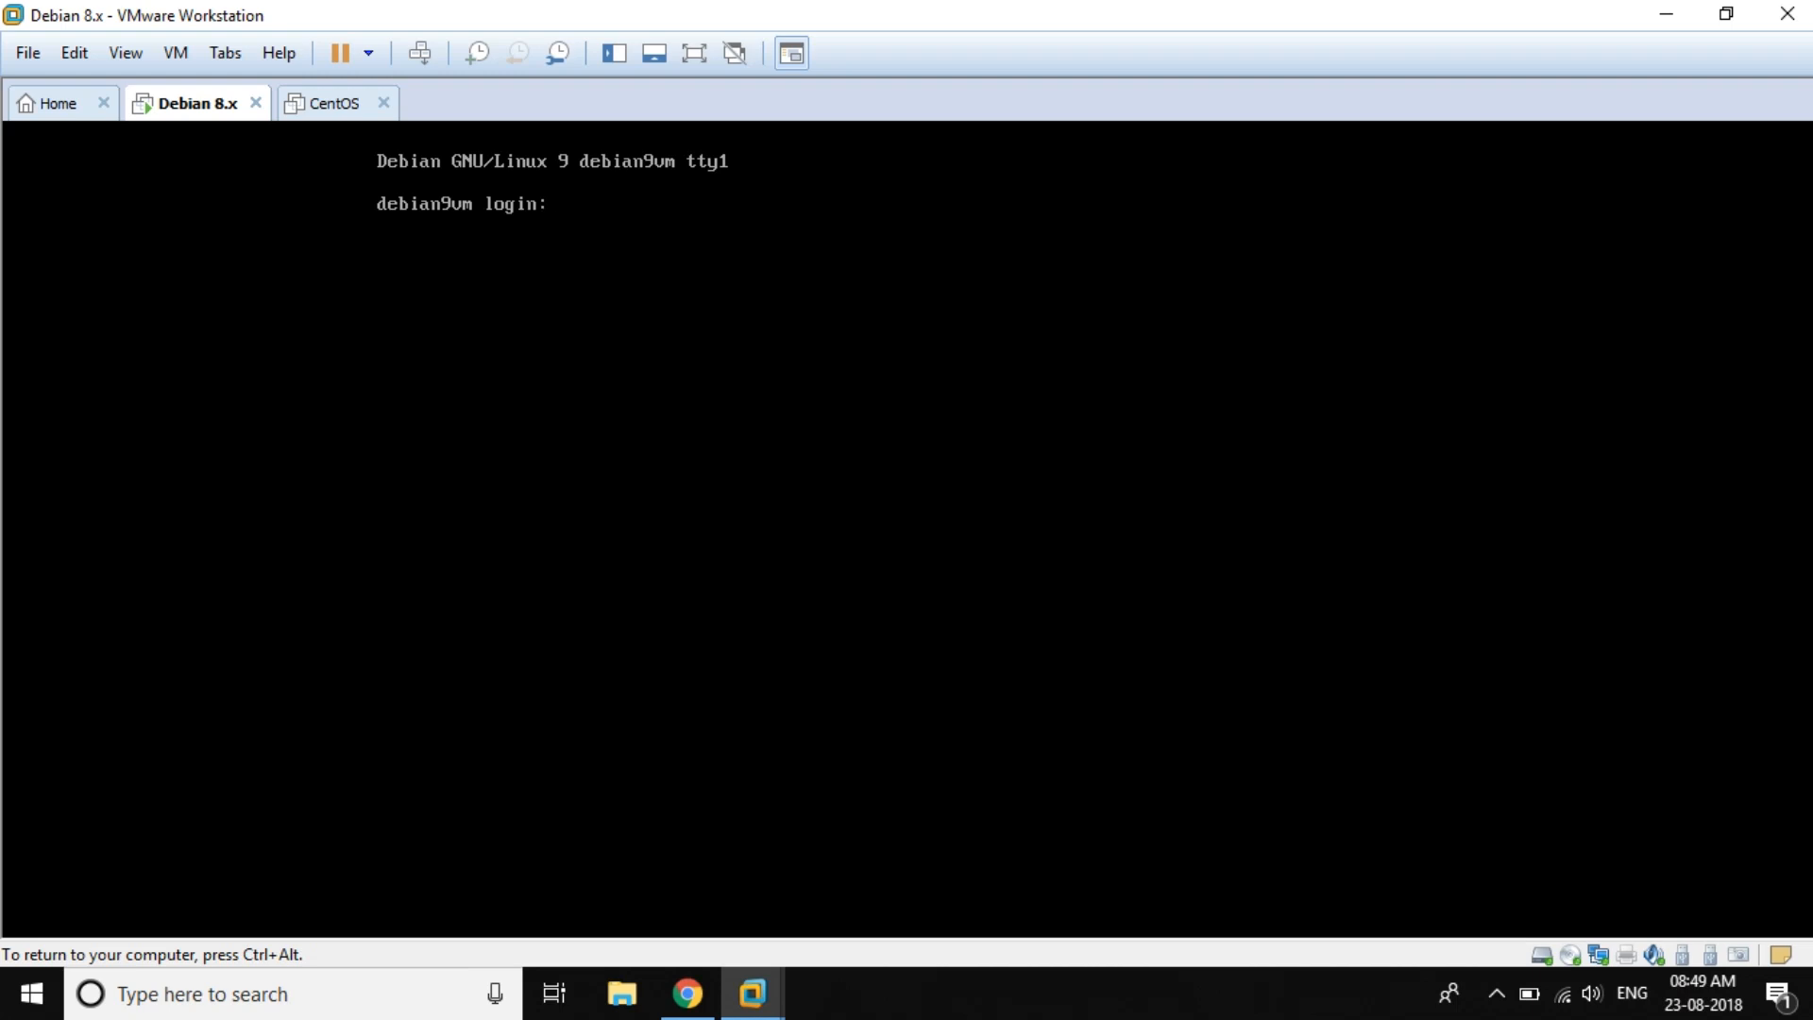
Step: Log in at the Debian console with the username and password
text(anirbaqn)
key(BackSpace)
key(BackSpace)
text(n)
key(Return)
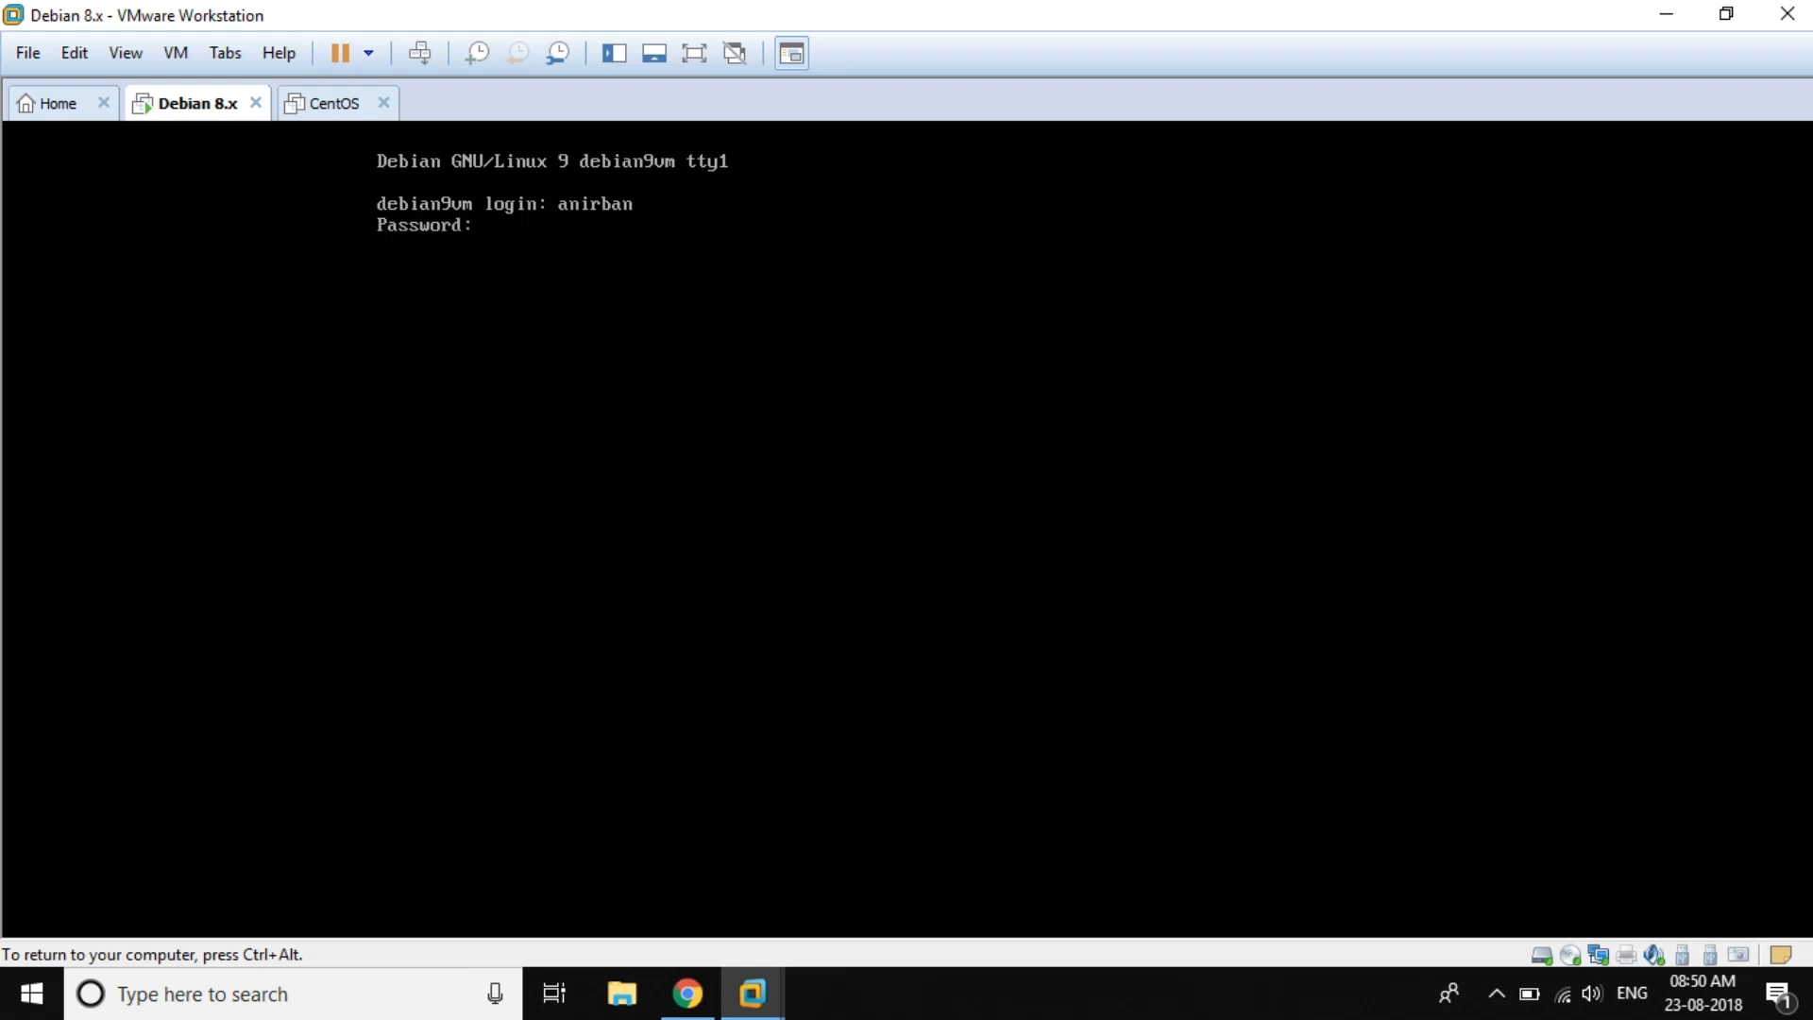
key(Return)
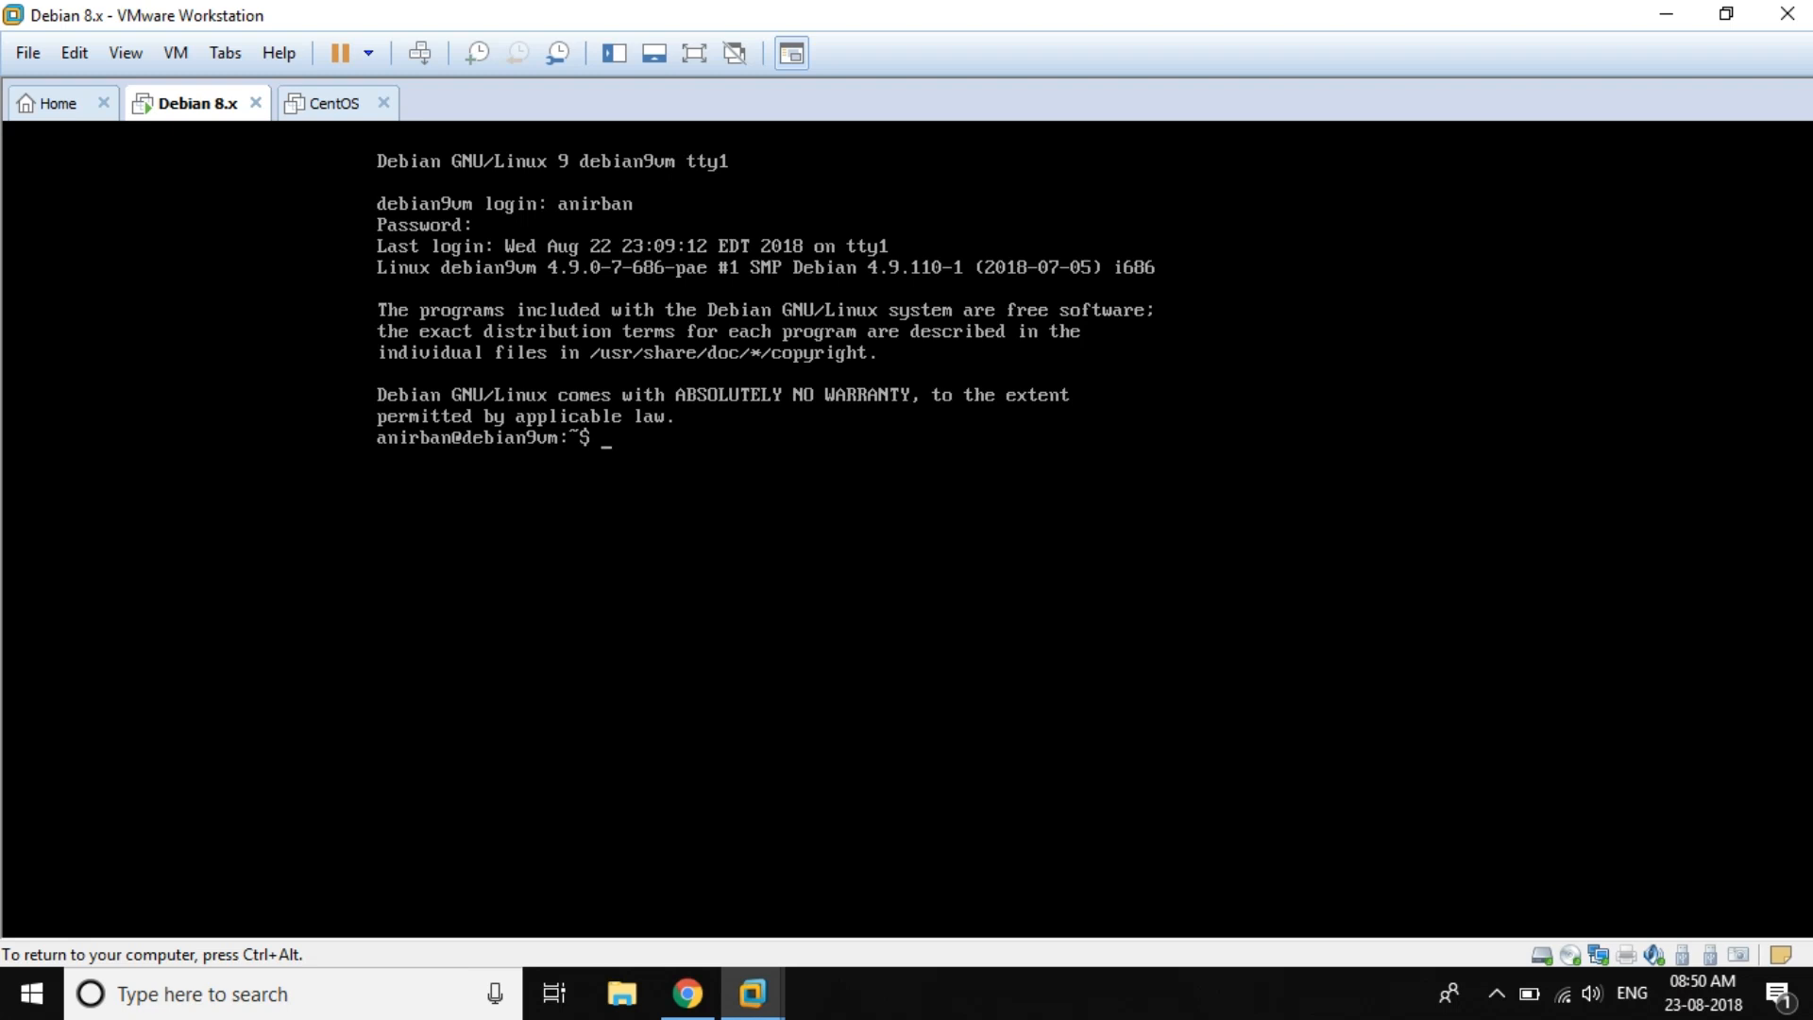
Step: Run sudo fdisk -l, confirming /dev/sda is 14 GiB while sda2 stays 10.6G
text(sudo fdisk -l)
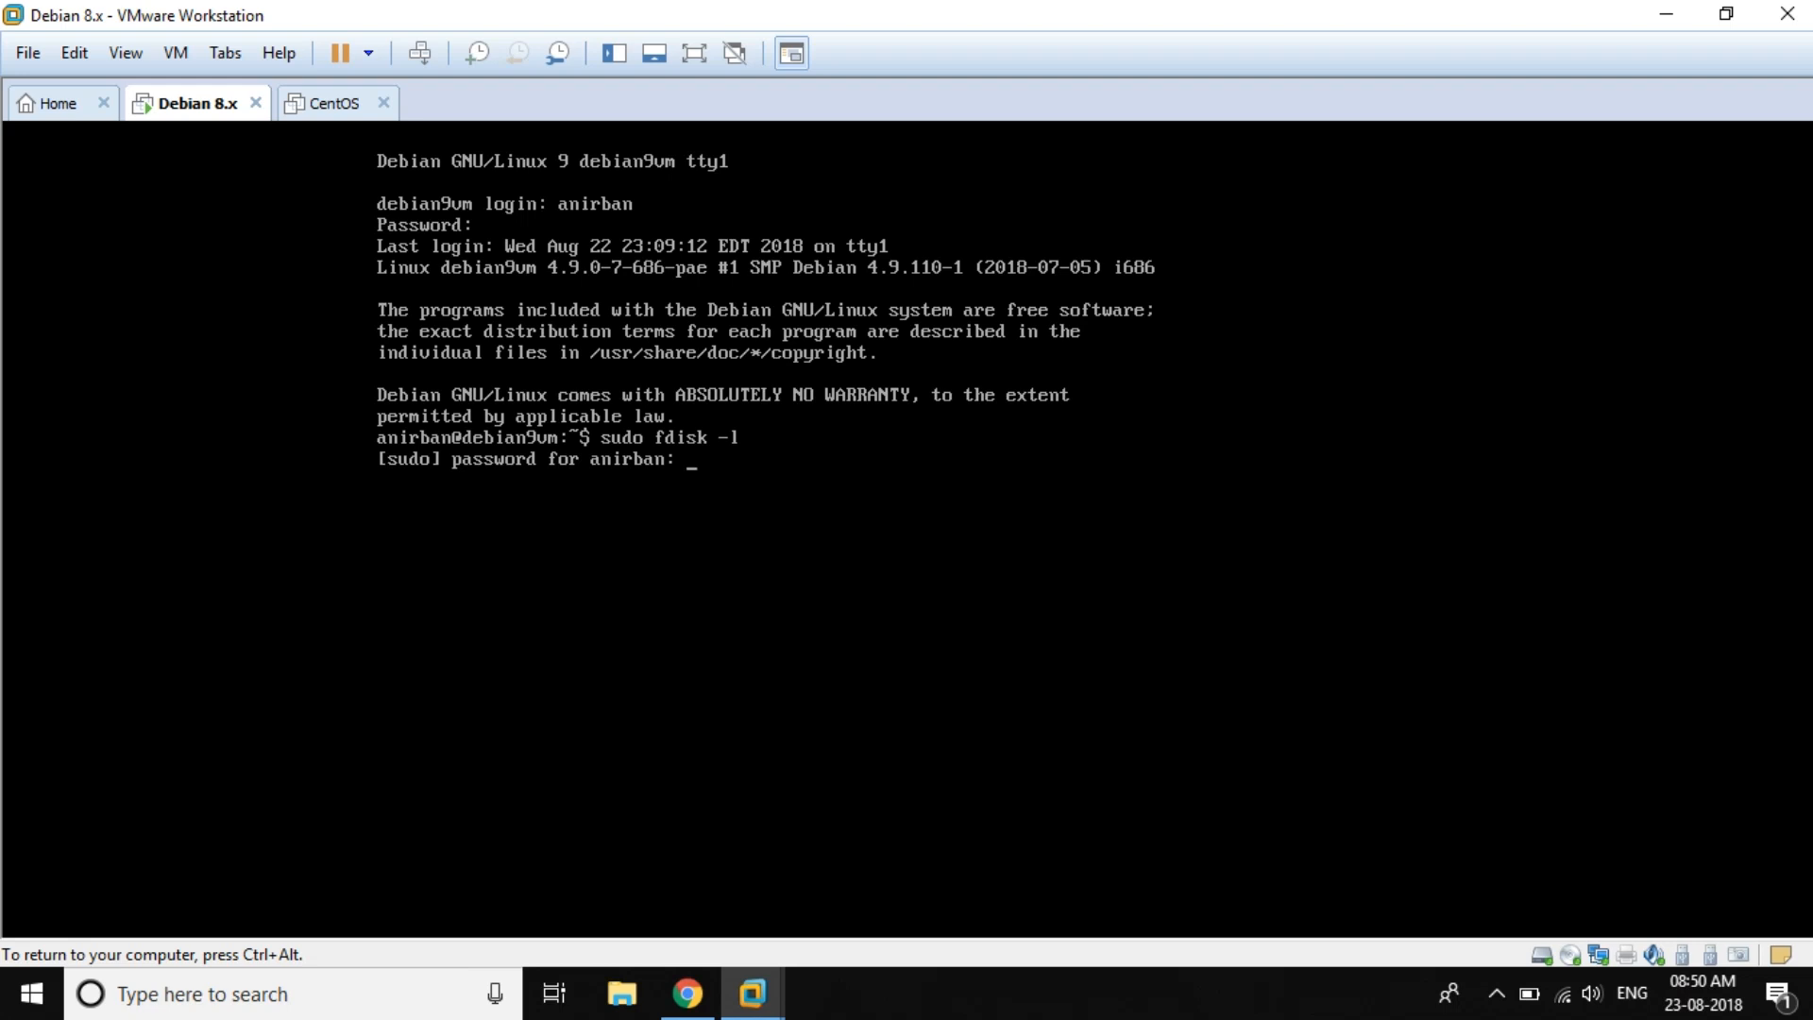
key(Return)
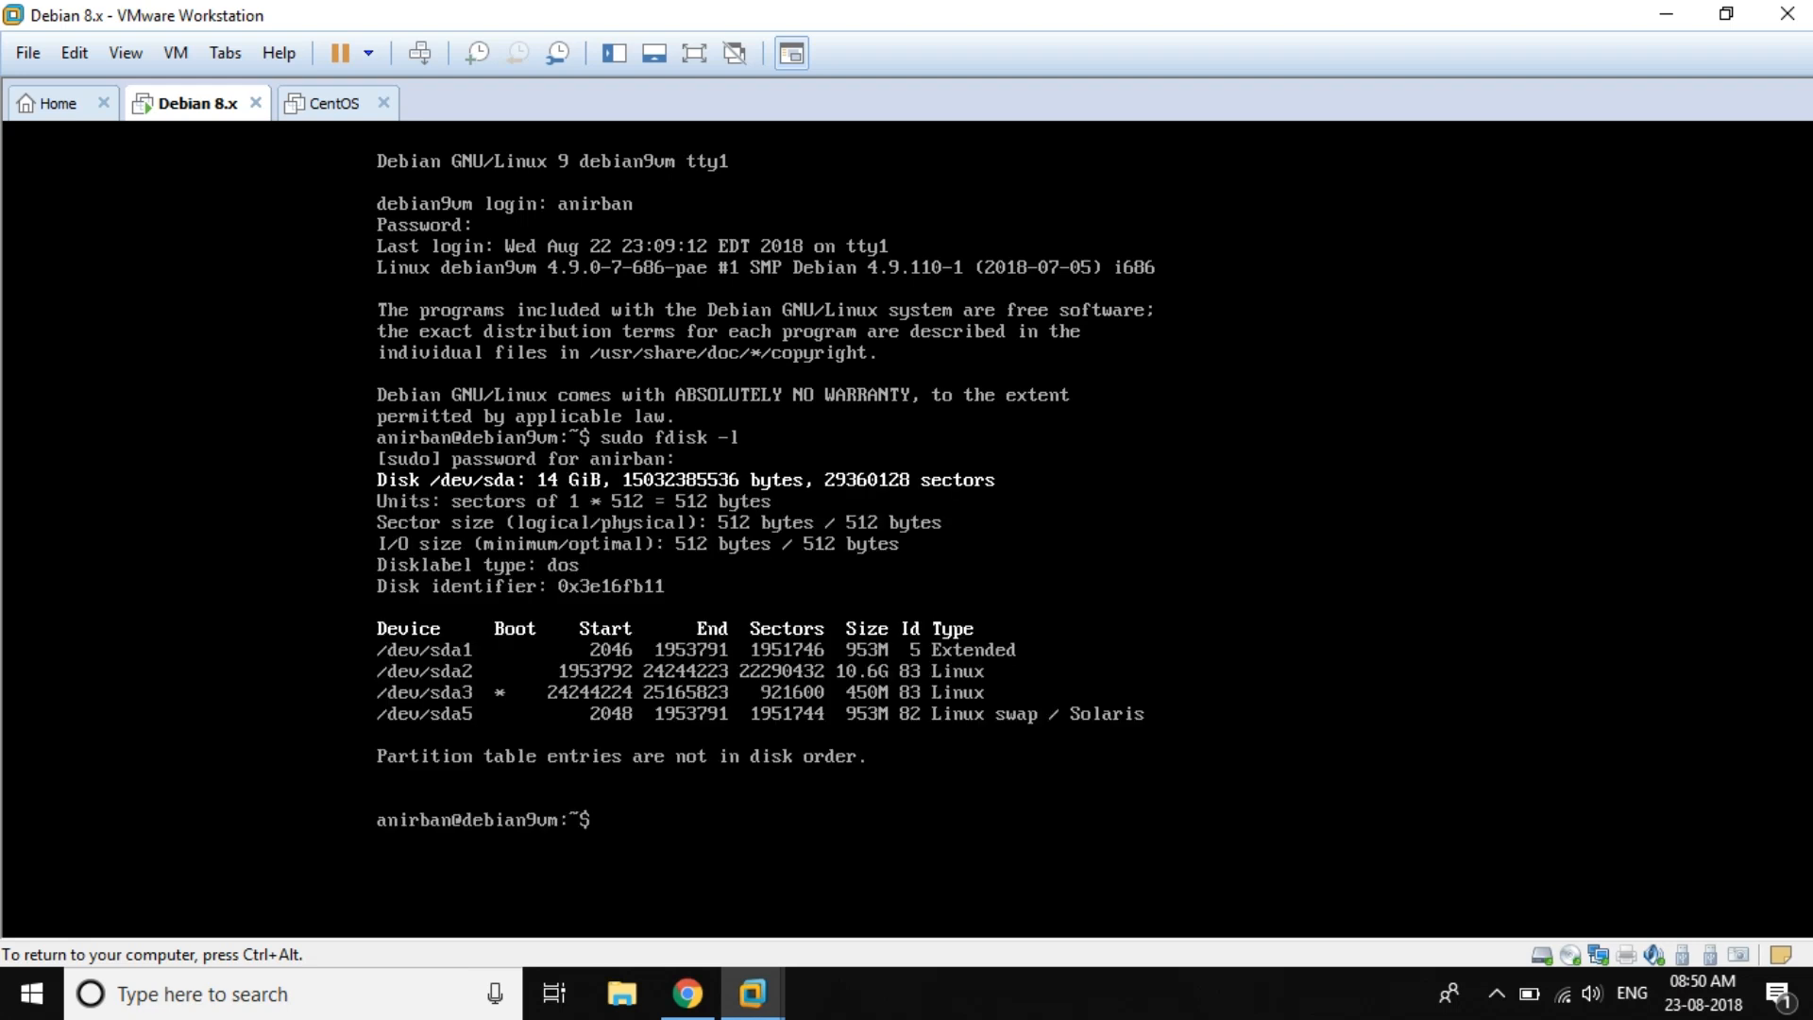
key(ctrl+alt)
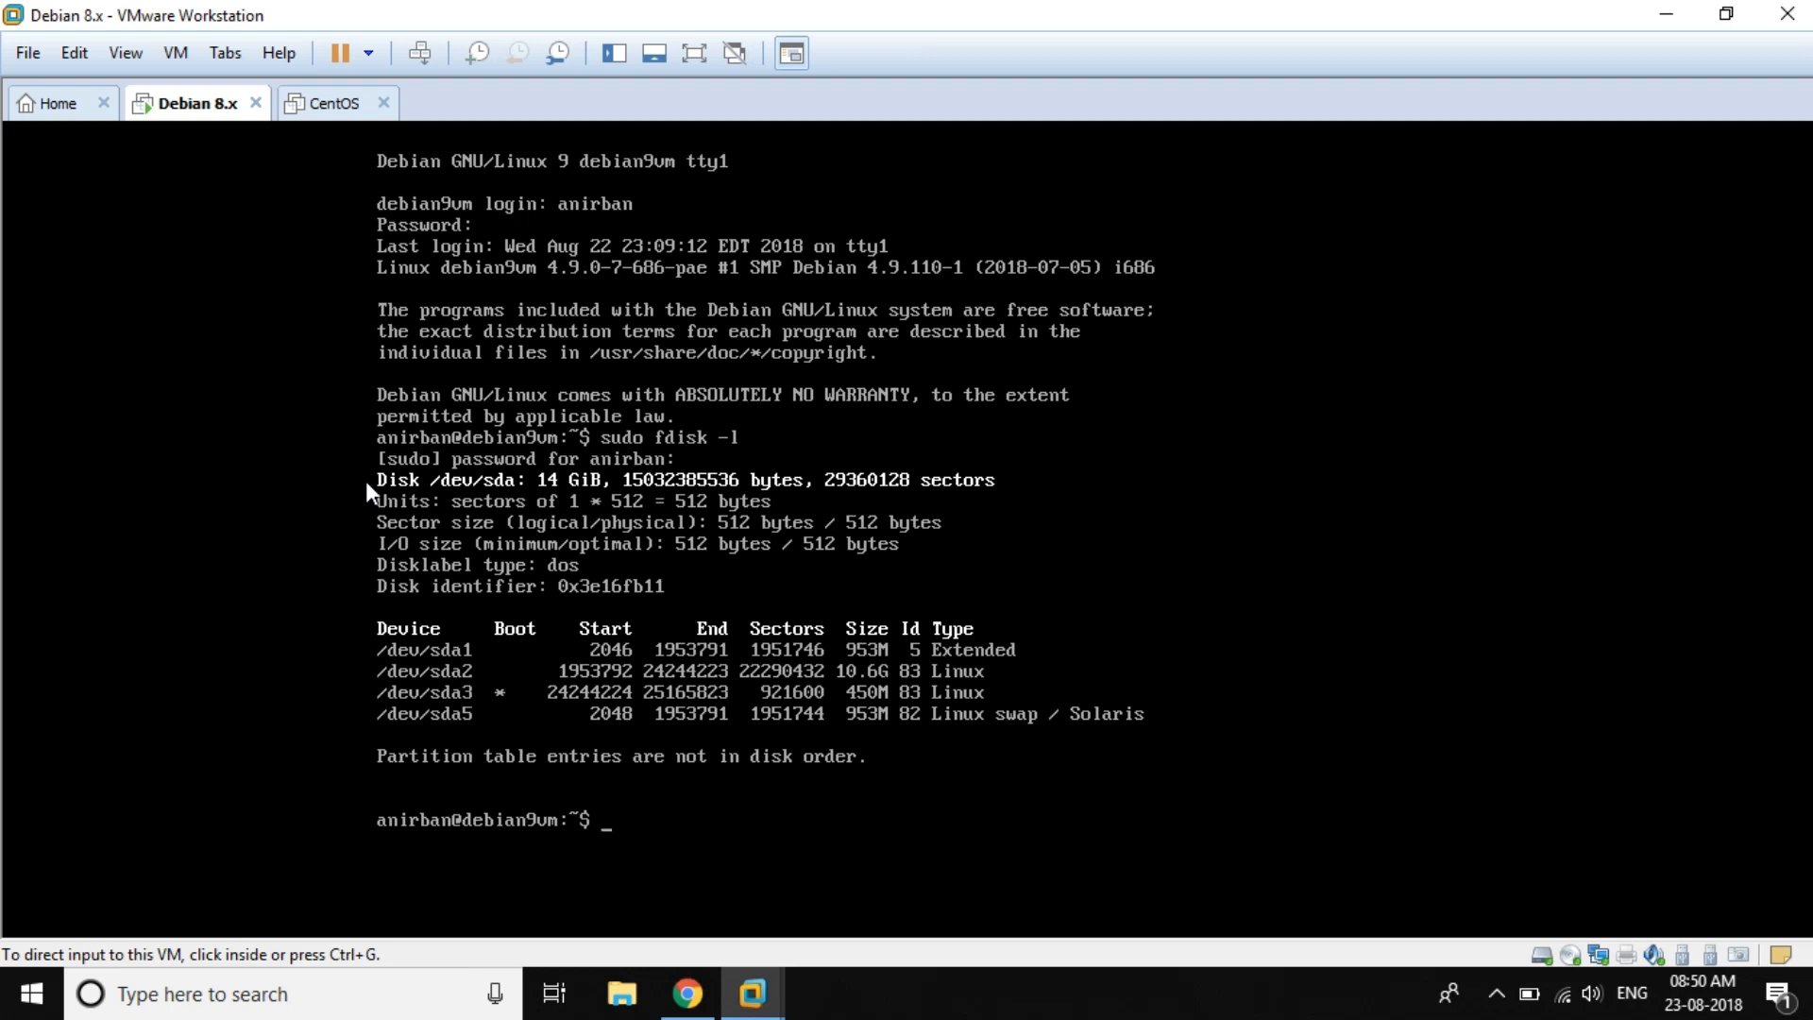
click(322, 698)
key(ctrl+alt)
Step: Run df -h, showing /dev/sda2 mounted on / at 11G
click(357, 671)
text(df )
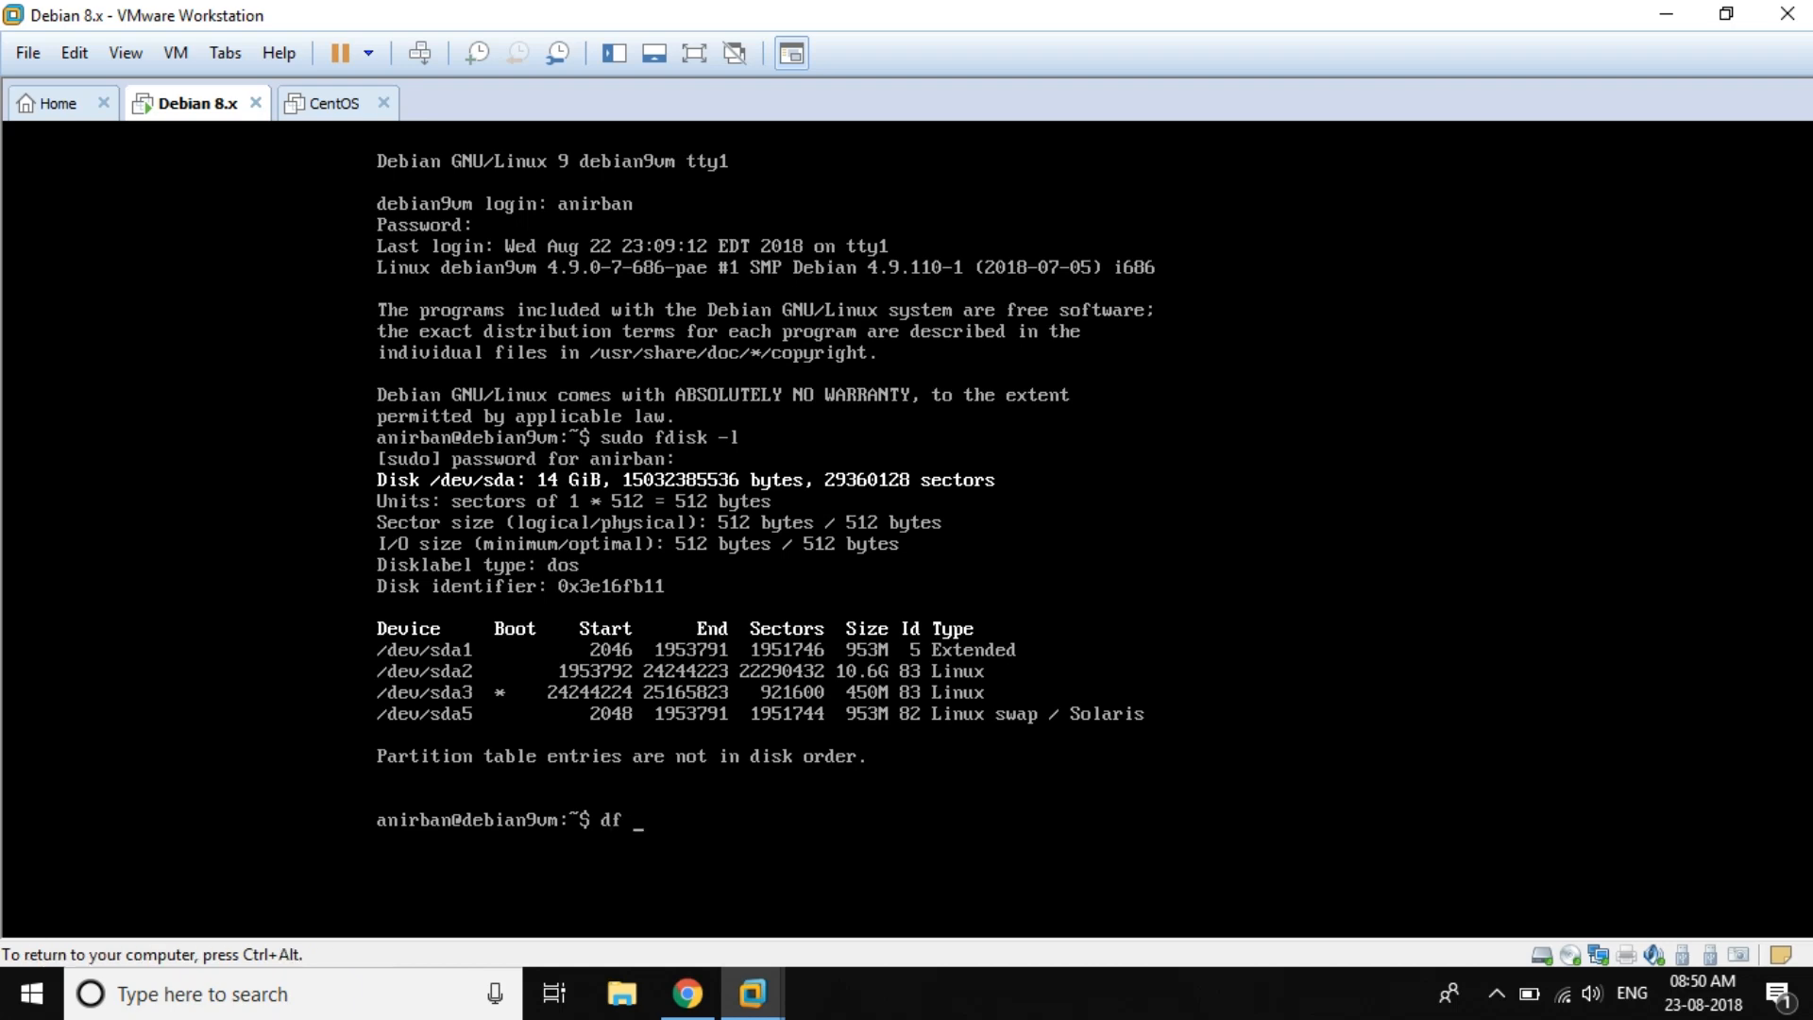
text(-h)
key(Return)
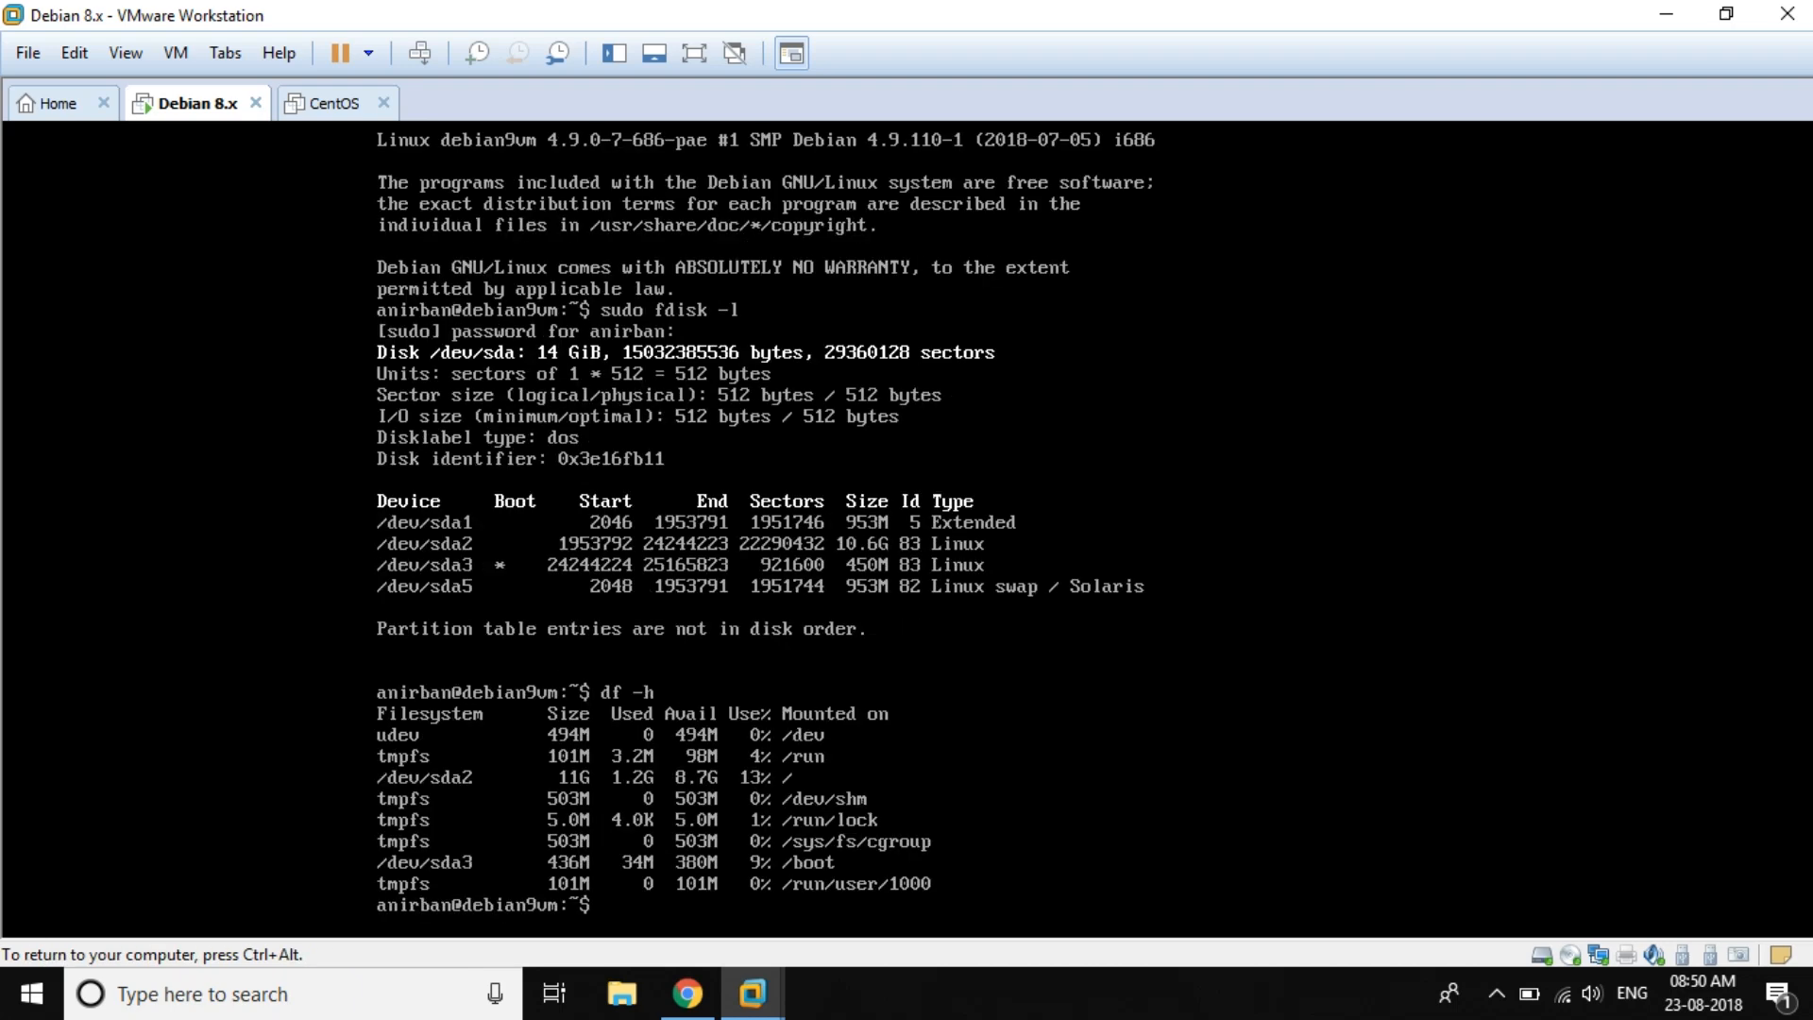
key(ctrl+alt)
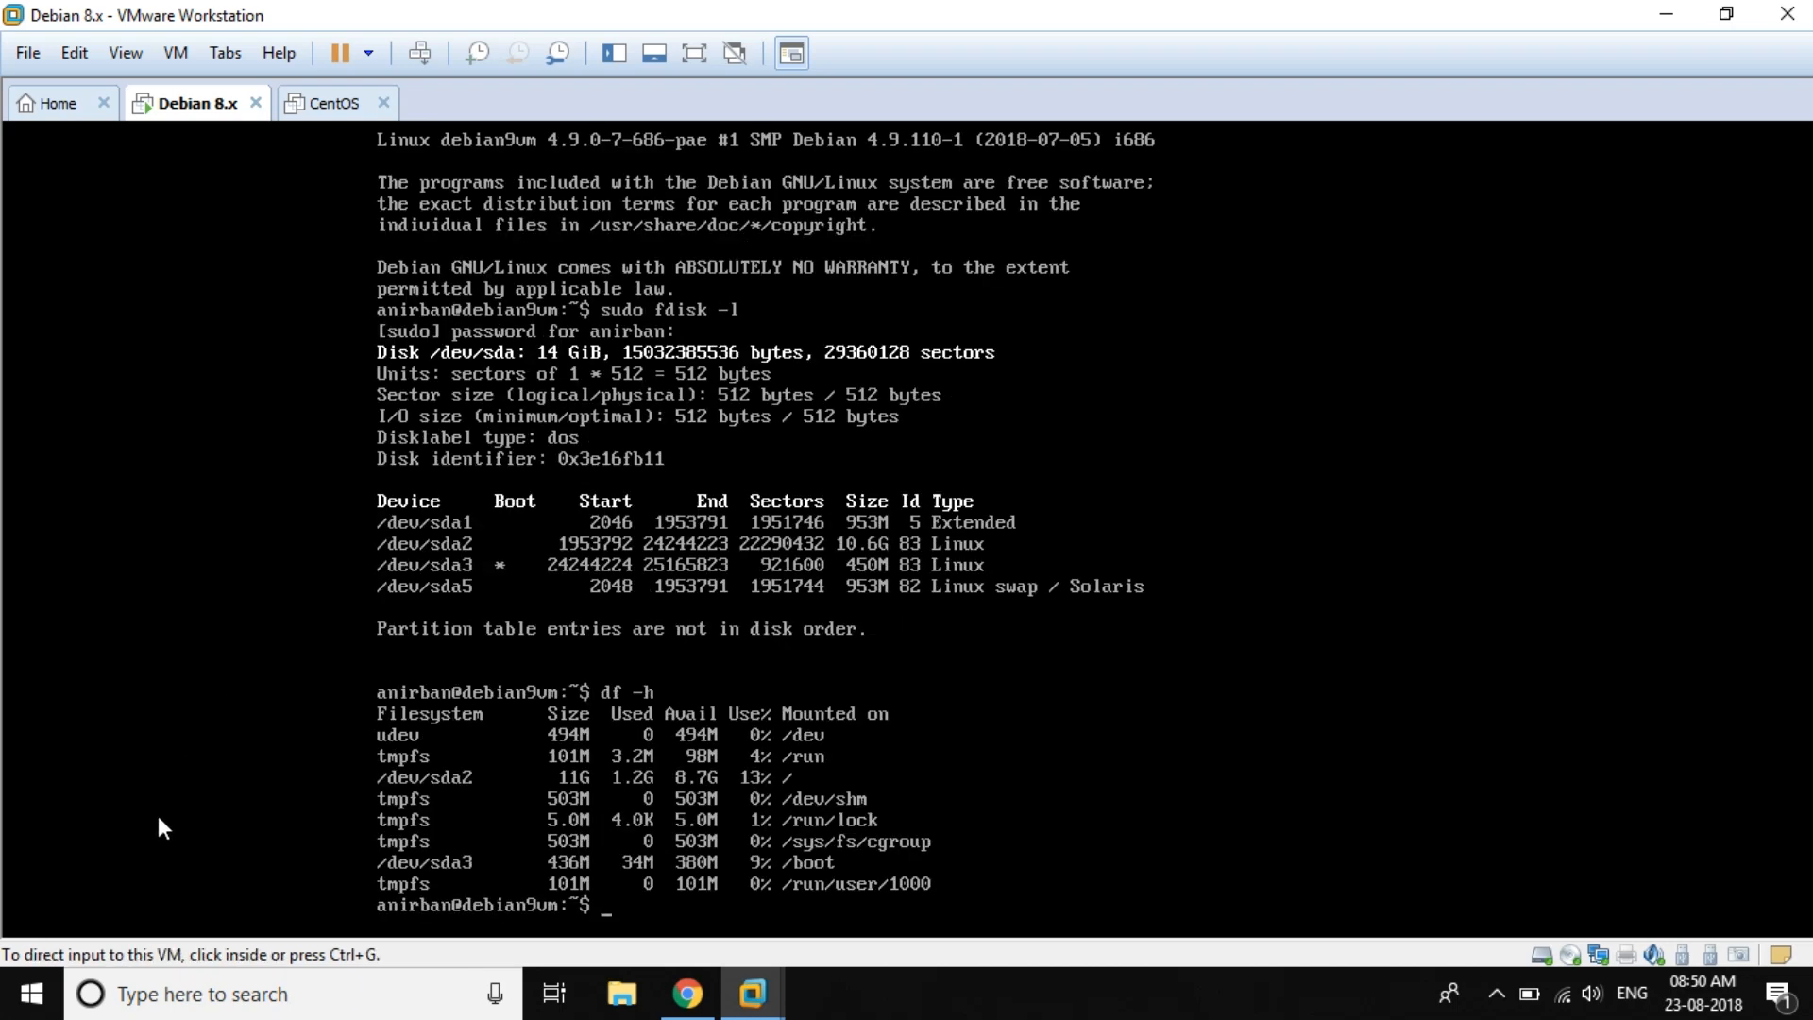
click(375, 771)
key(ctrl+alt)
Step: Run sudo shutdown now in the VM console to power off the guest
key(ctrl+g)
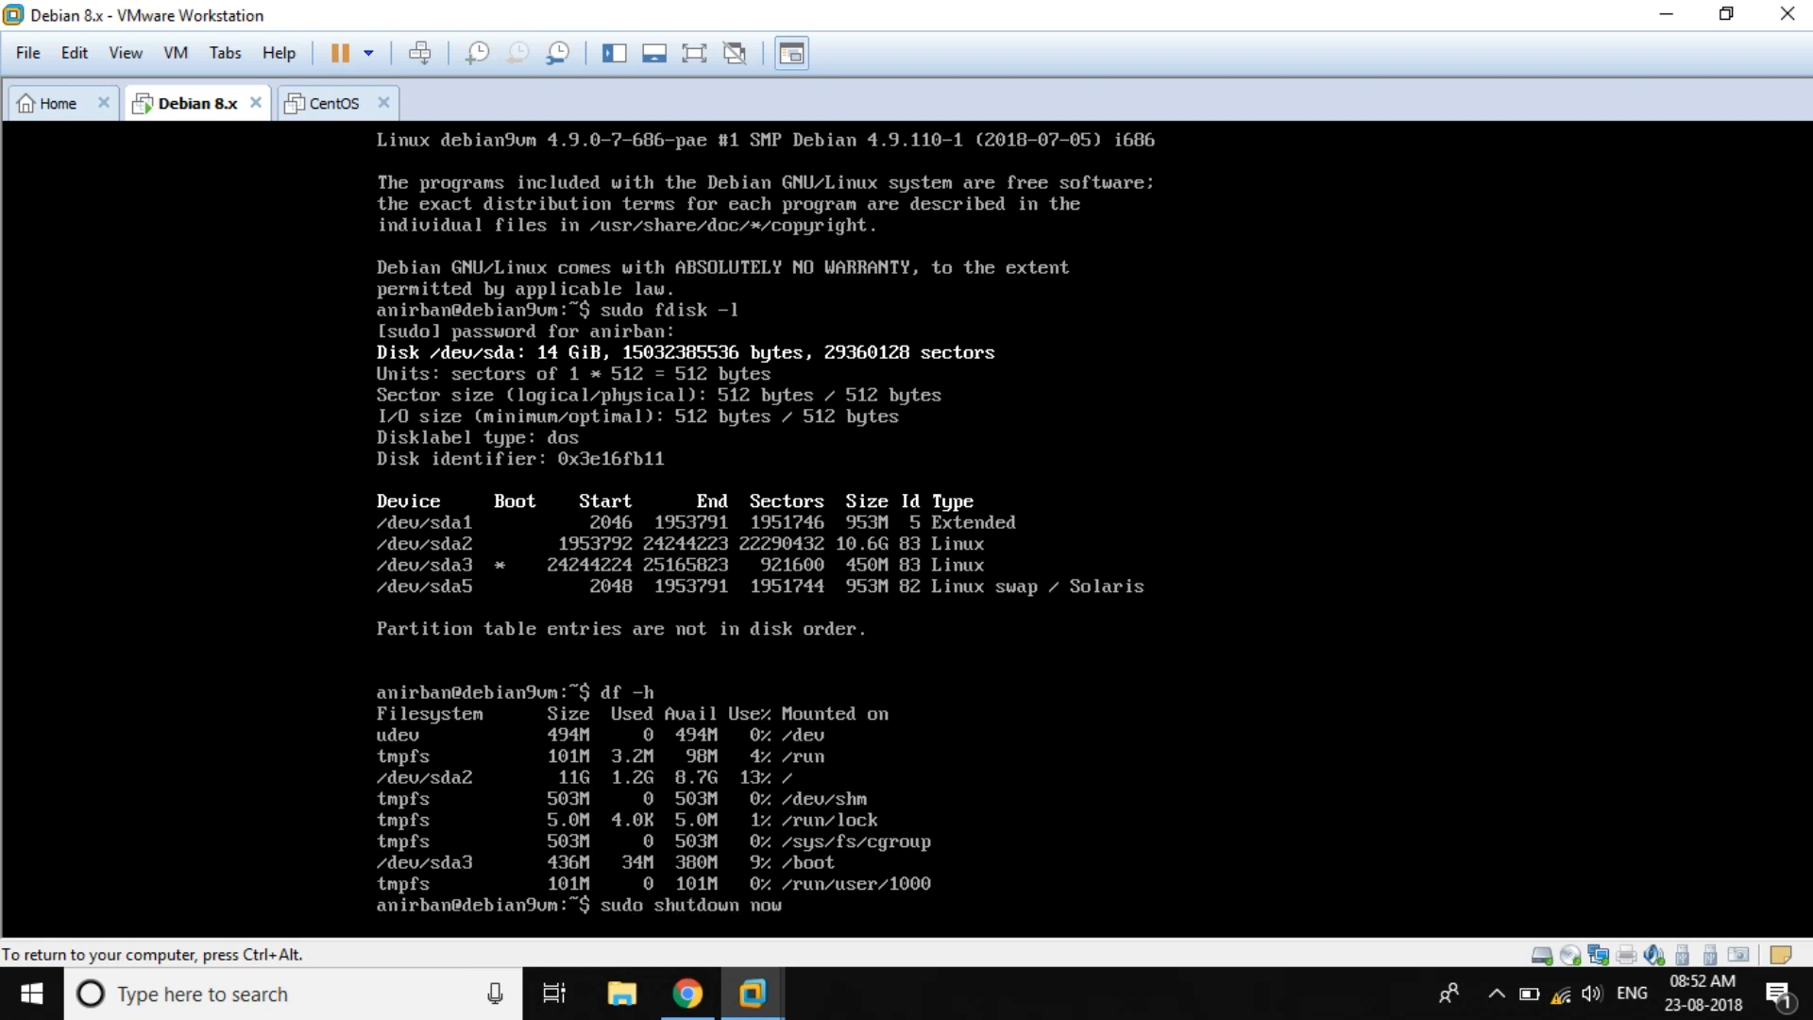
key(Return)
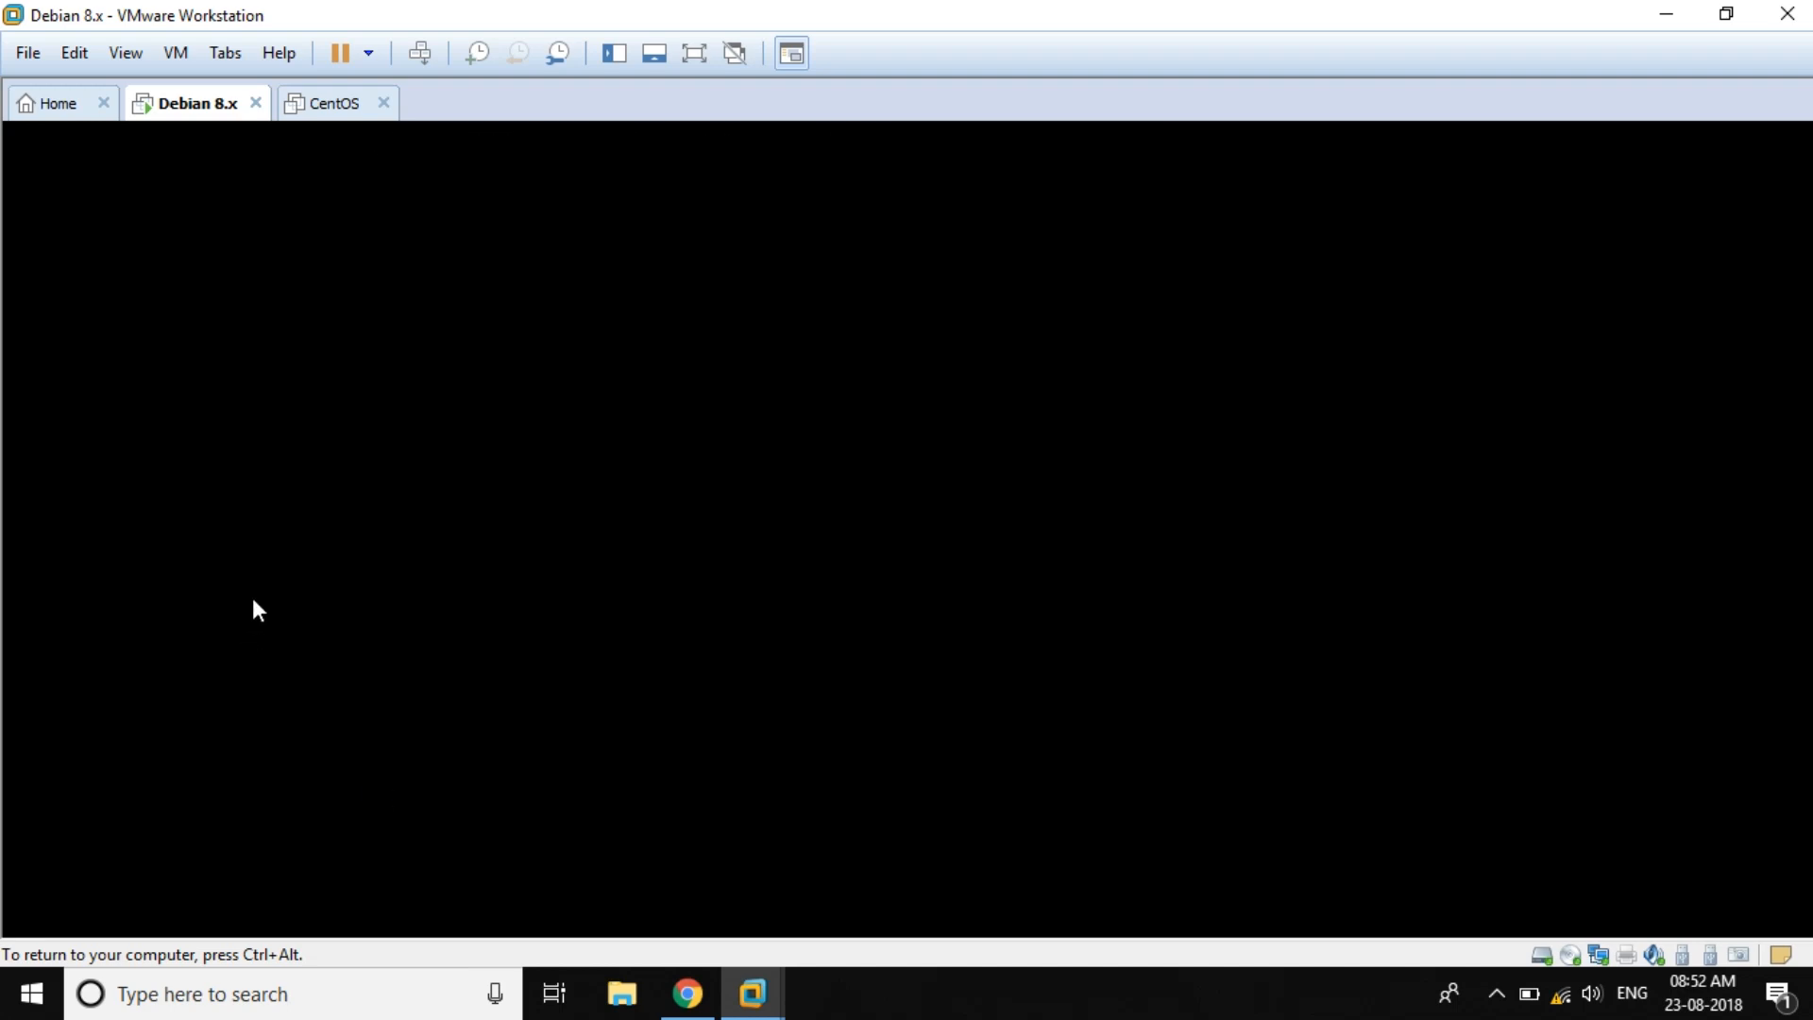
Step: Search Google for gparted in Chrome, which hits No internet, and check the Wi-Fi status
key(ctrl+alt)
click(687, 993)
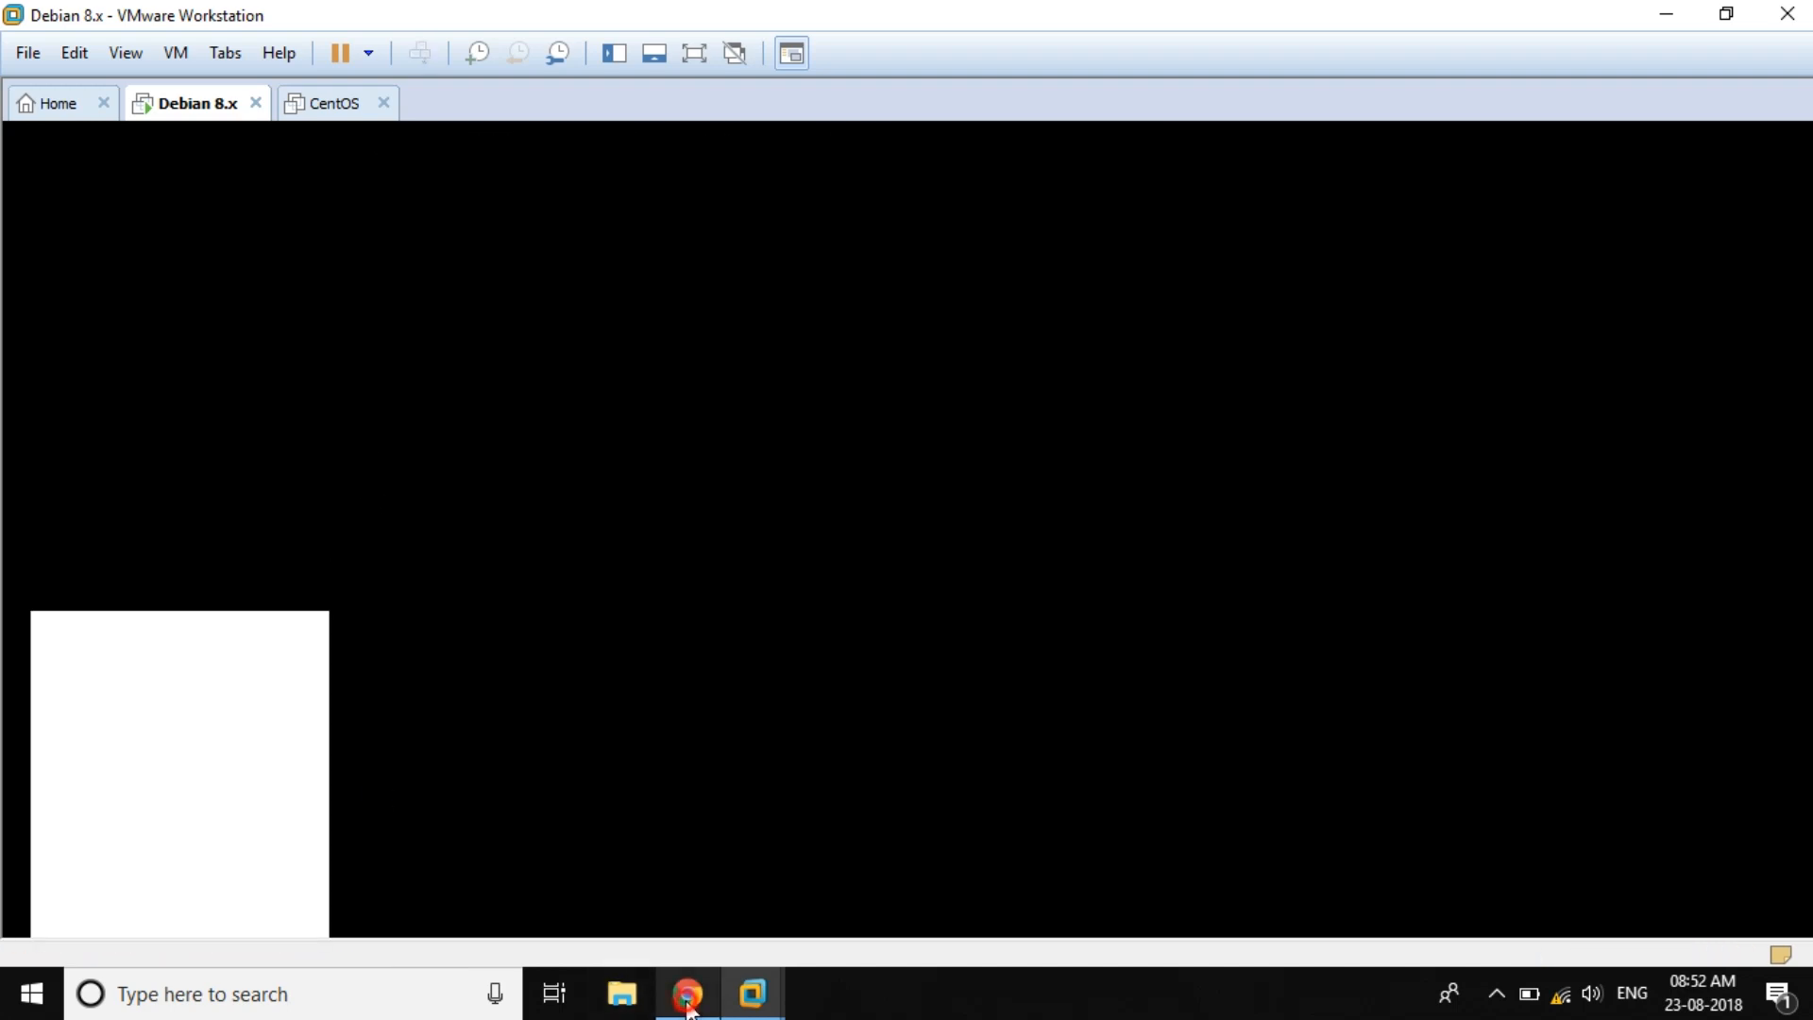
text(gpart)
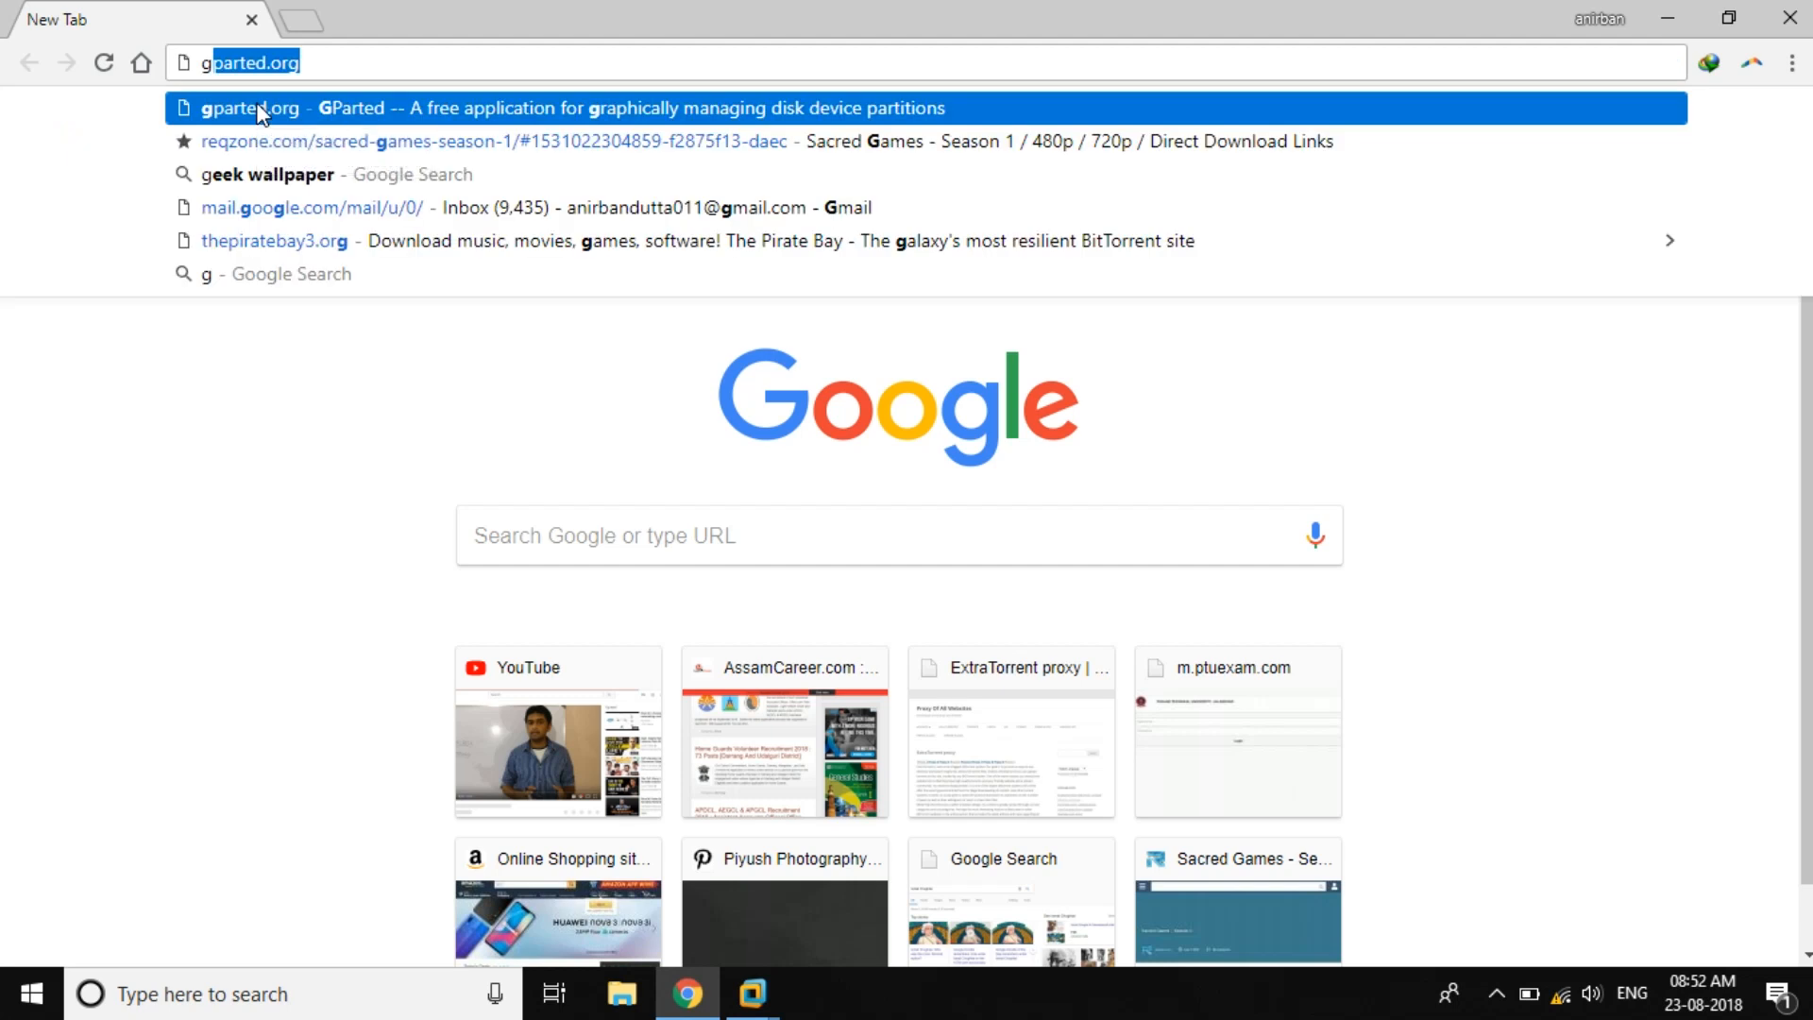
text(ed)
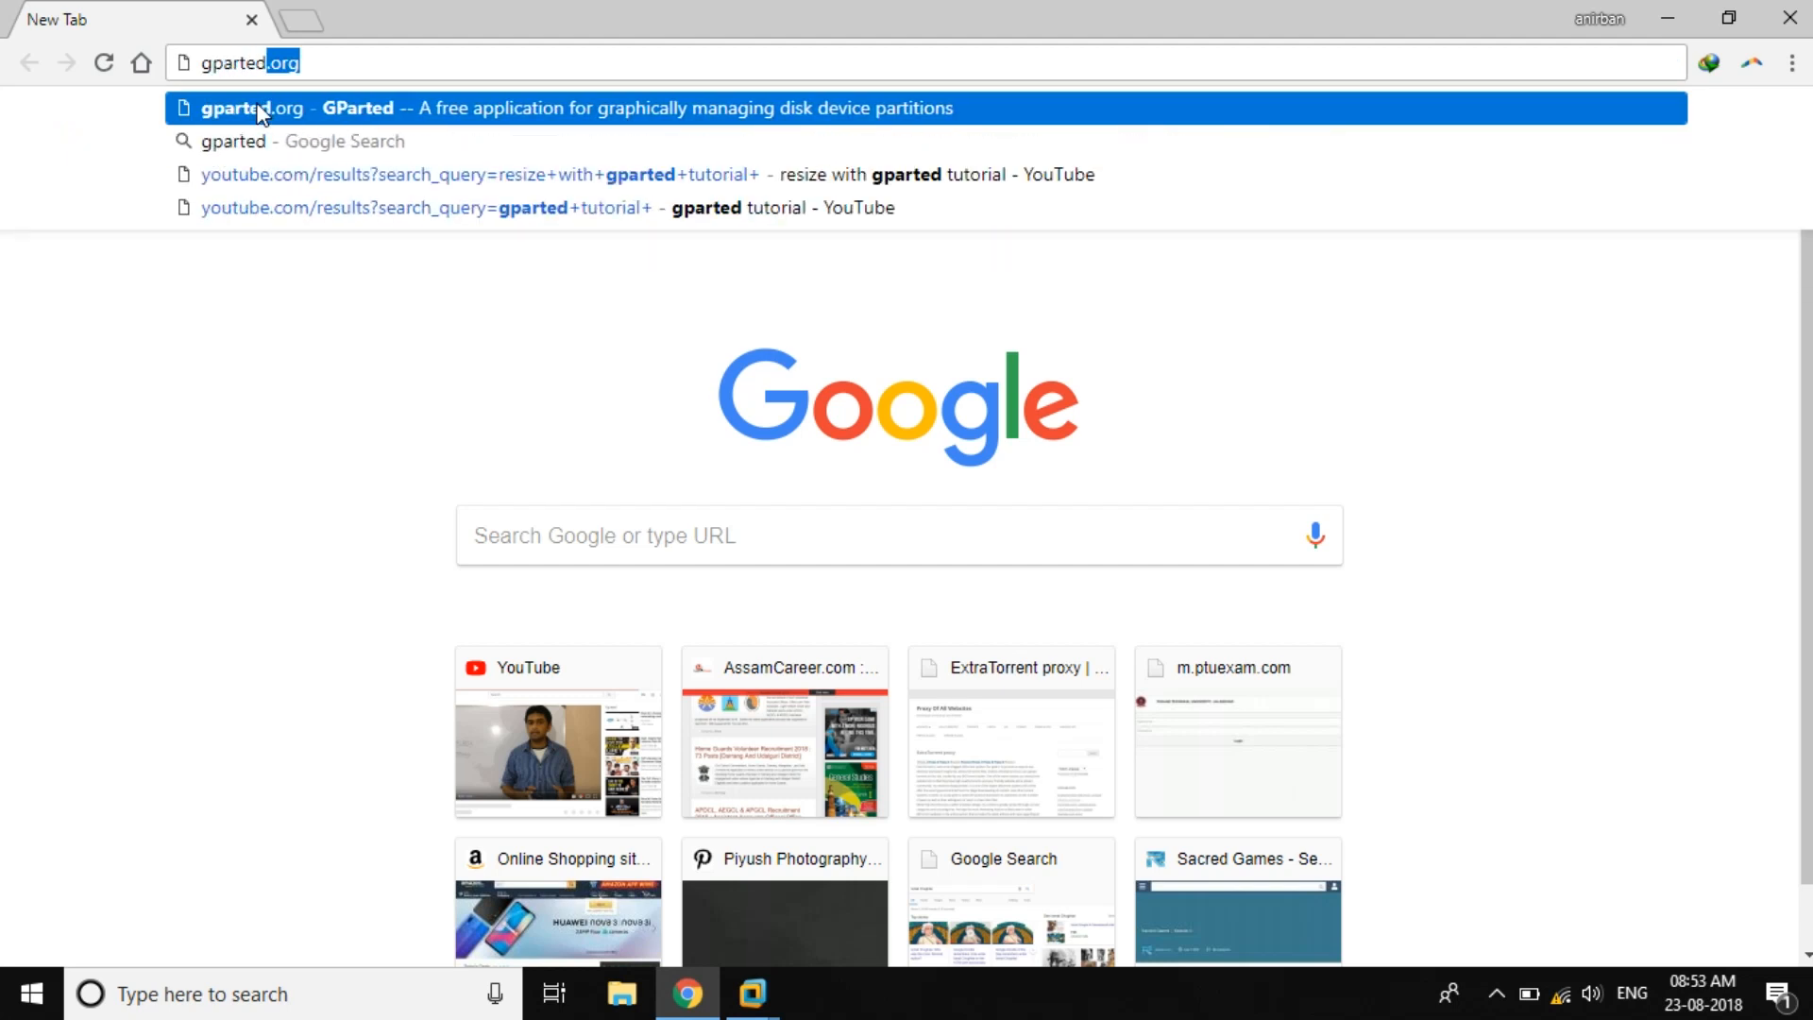
key(Delete)
click(262, 109)
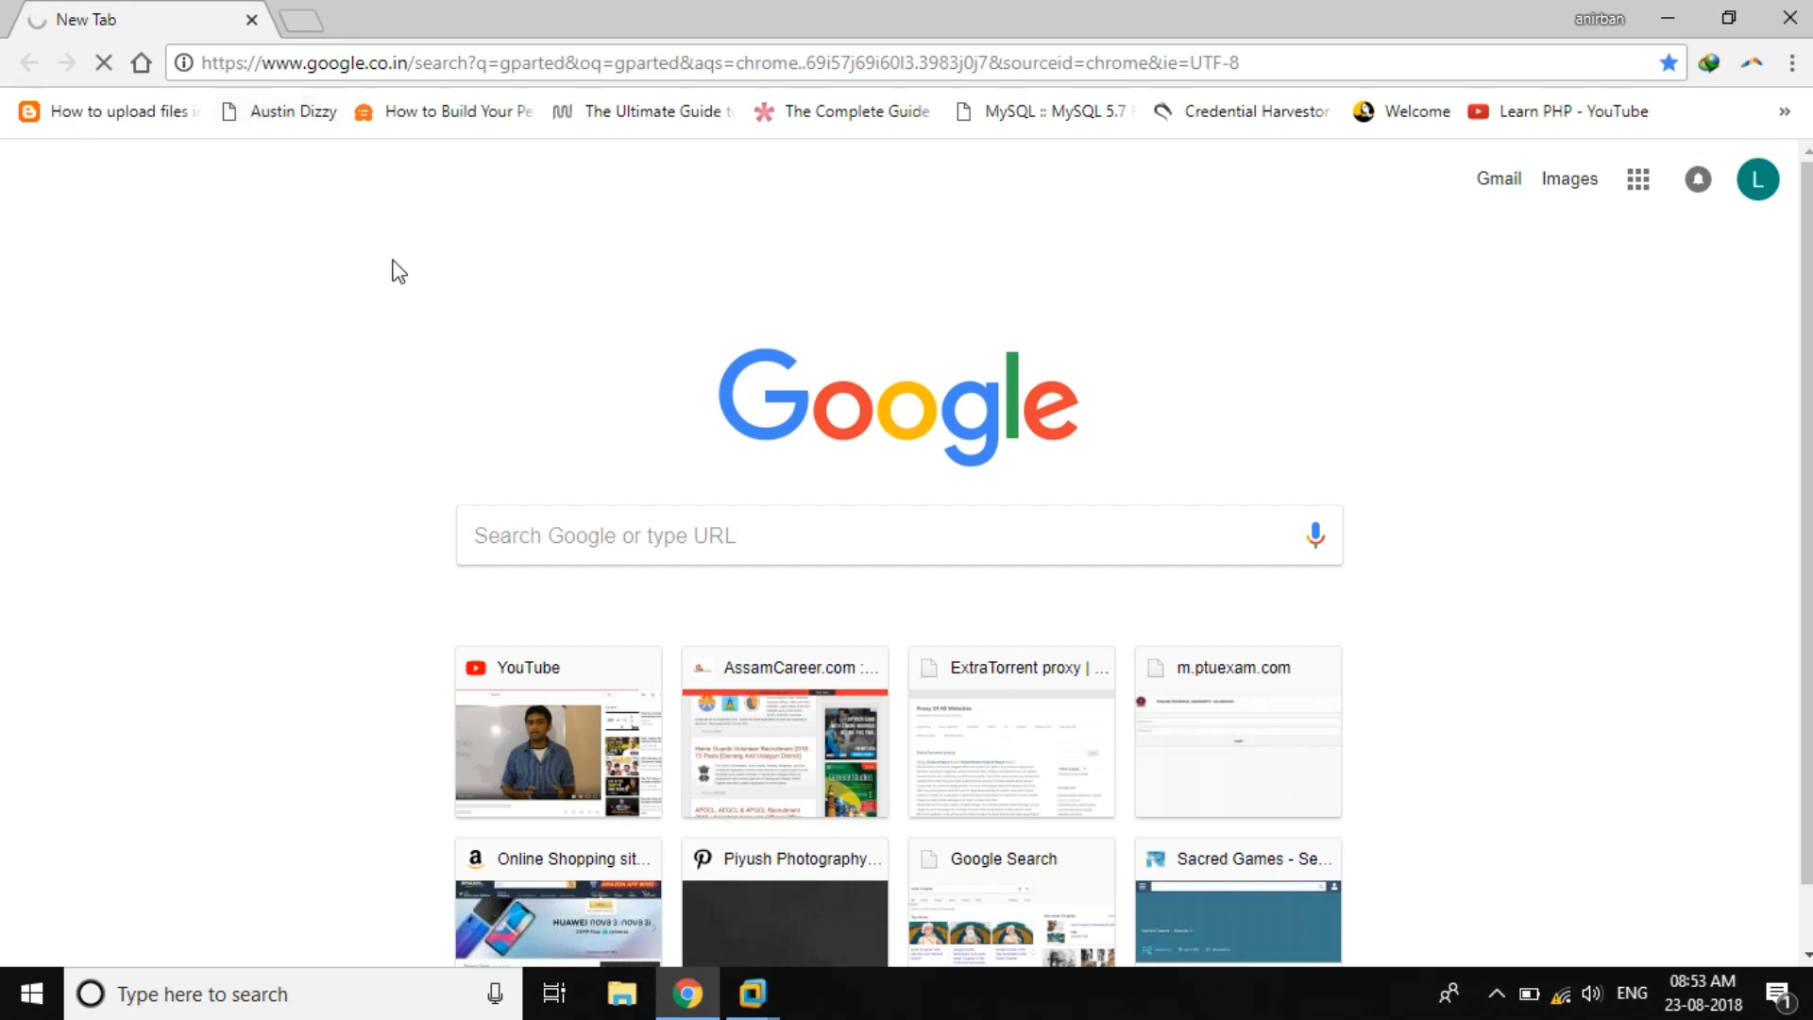
click(1561, 992)
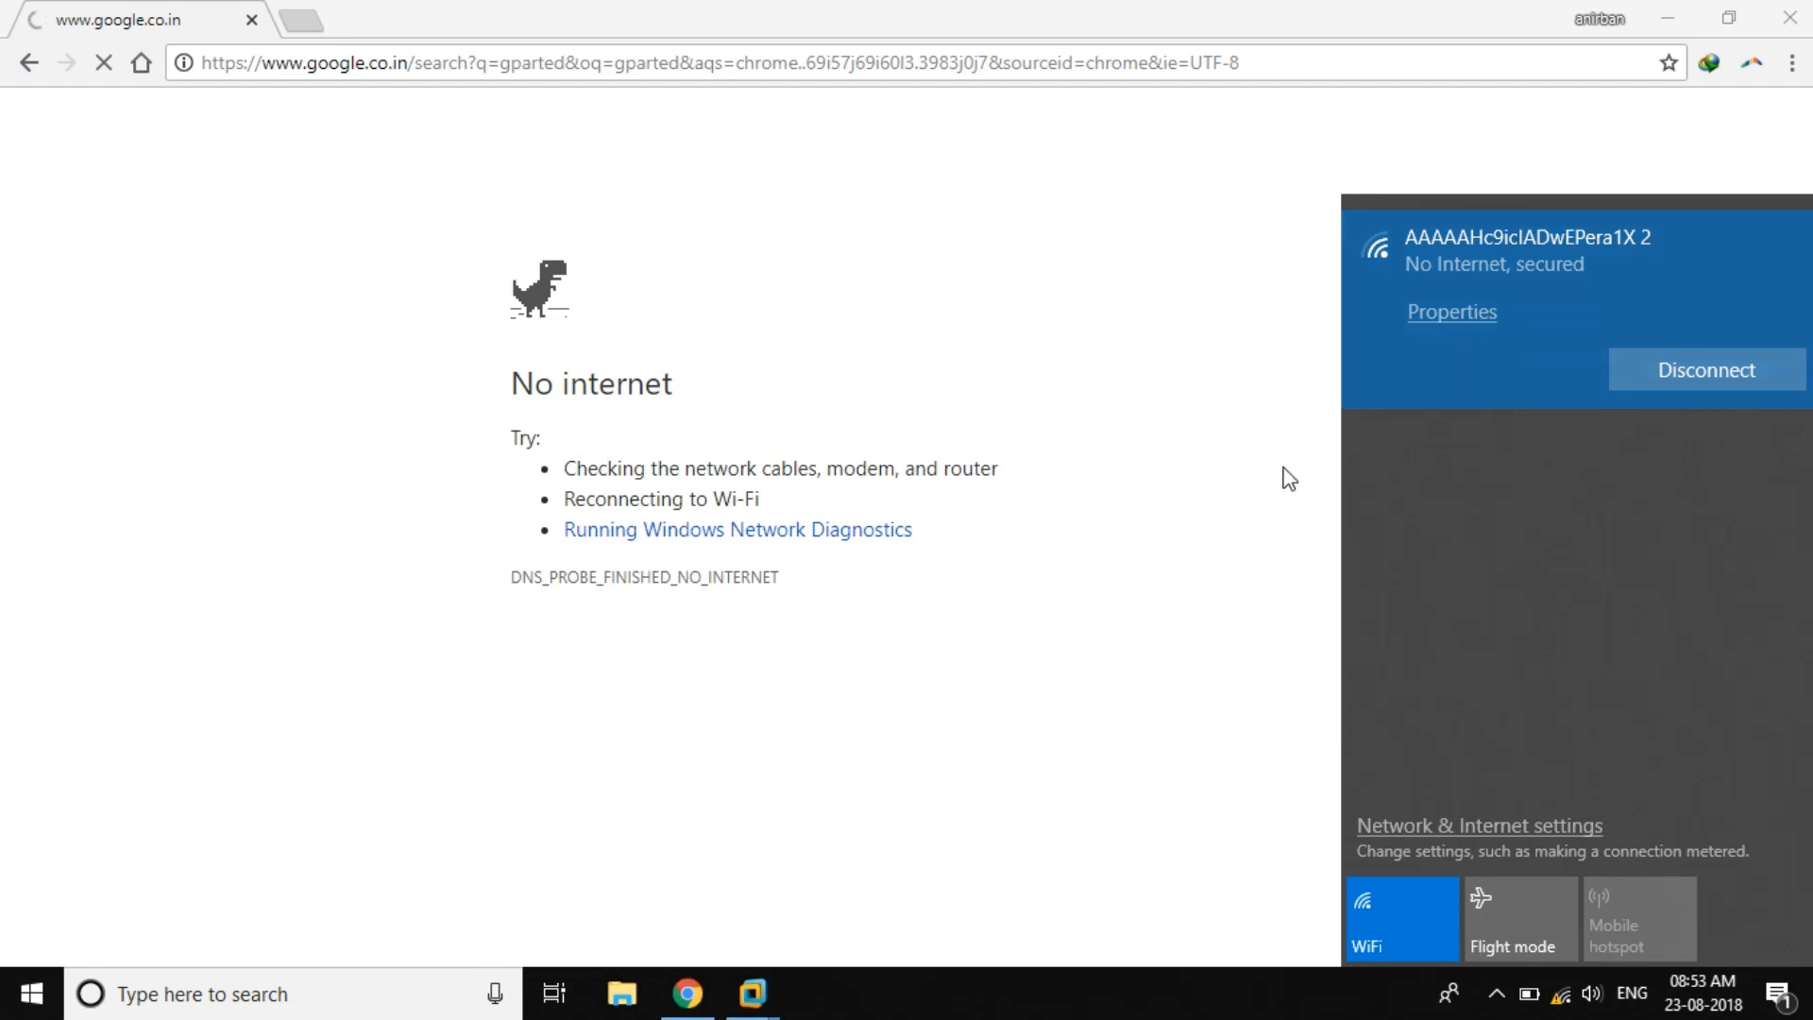
click(1571, 1005)
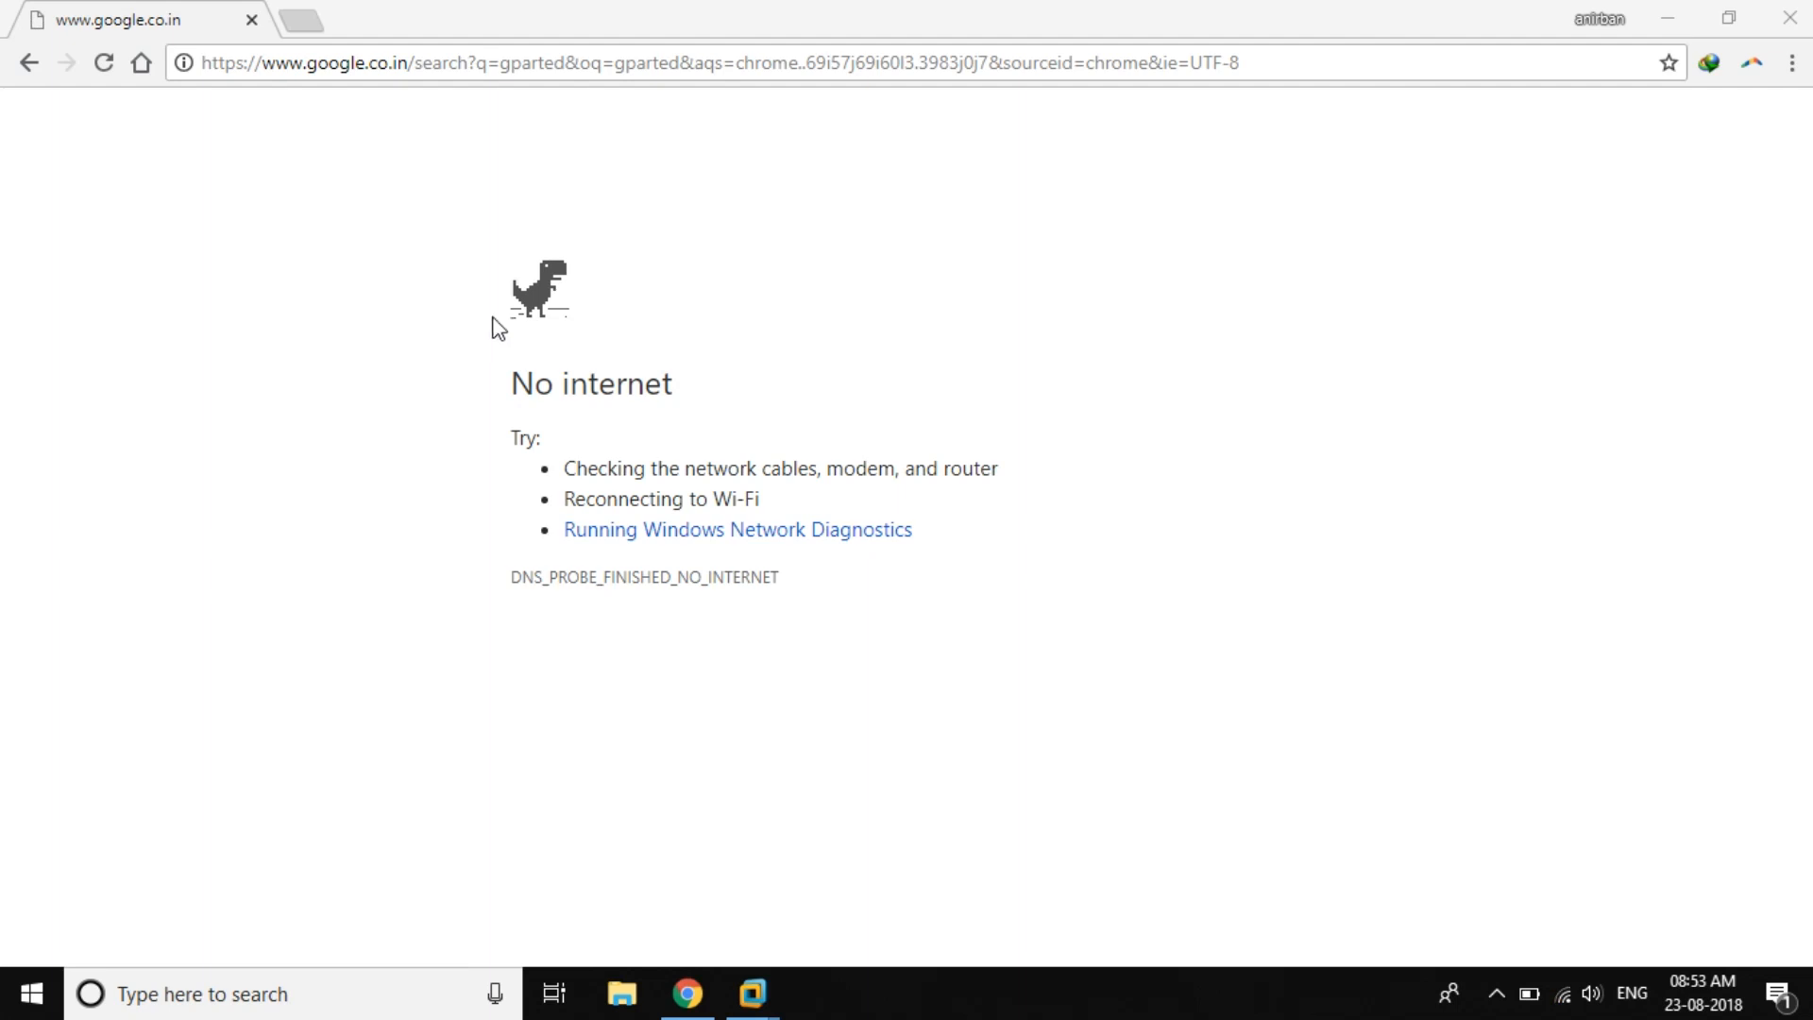
Step: Reload the gparted search and open the official gparted.org result
click(754, 60)
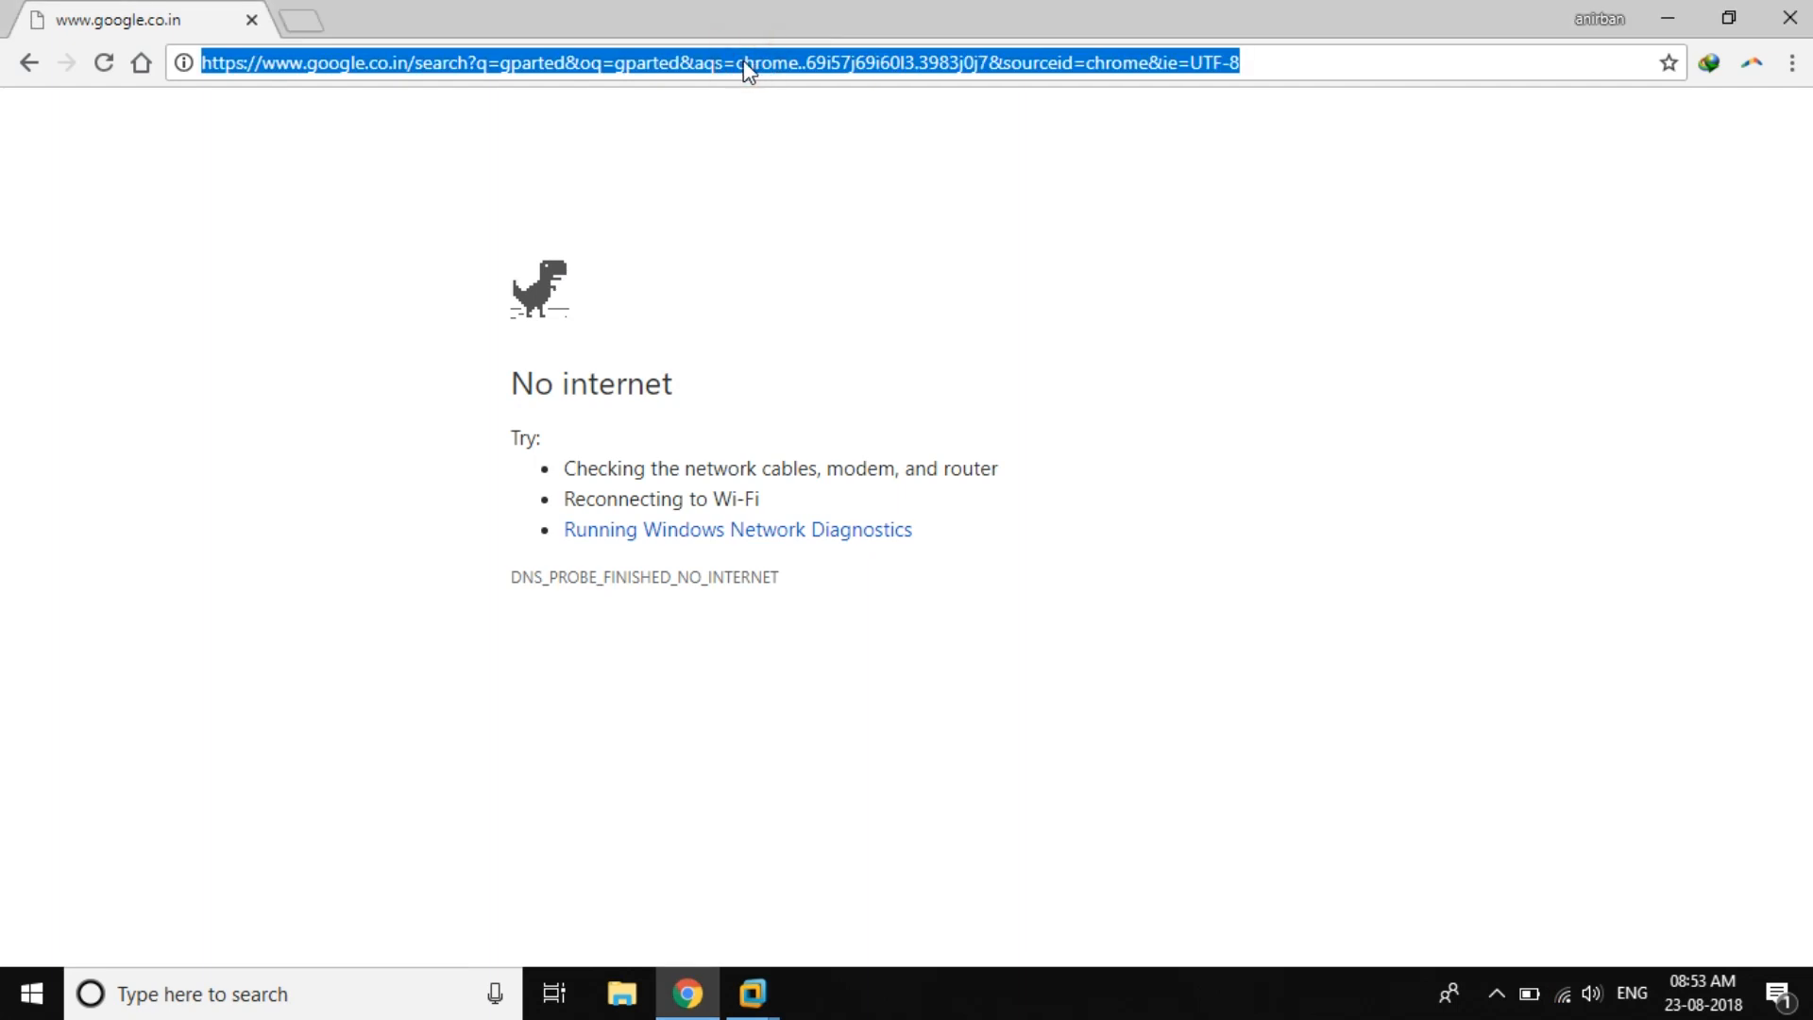
key(Return)
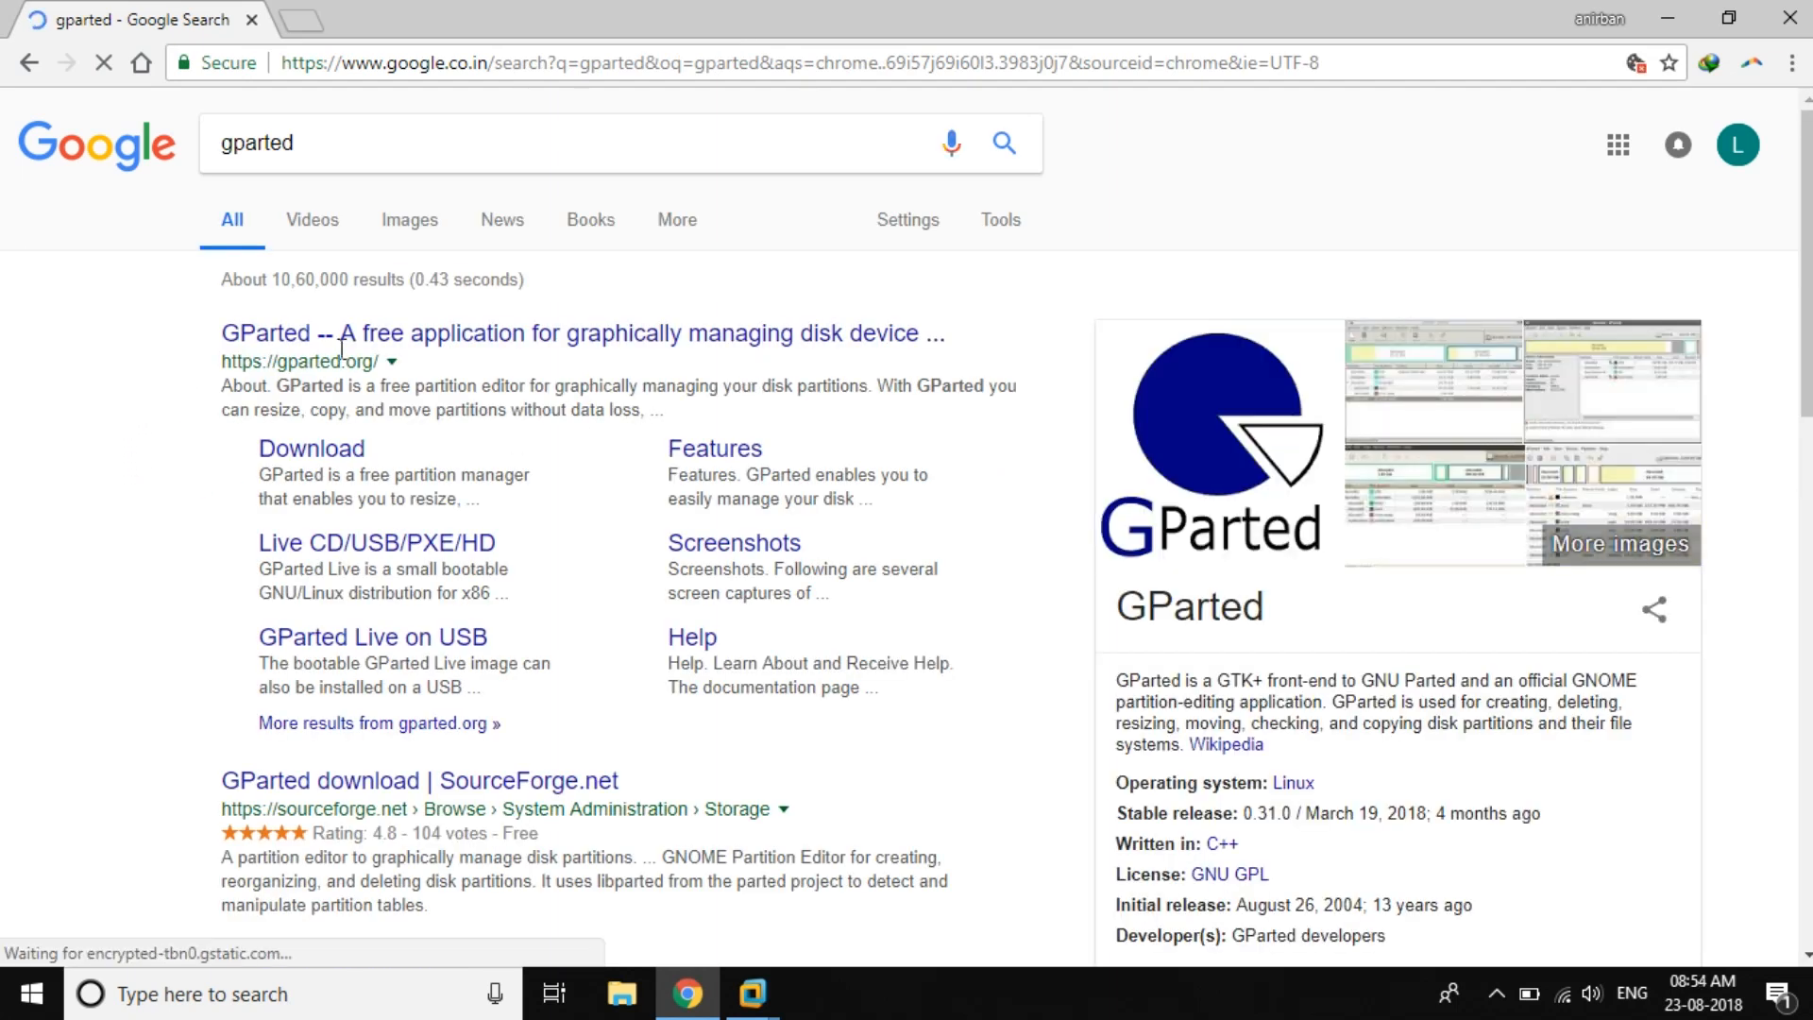
click(446, 338)
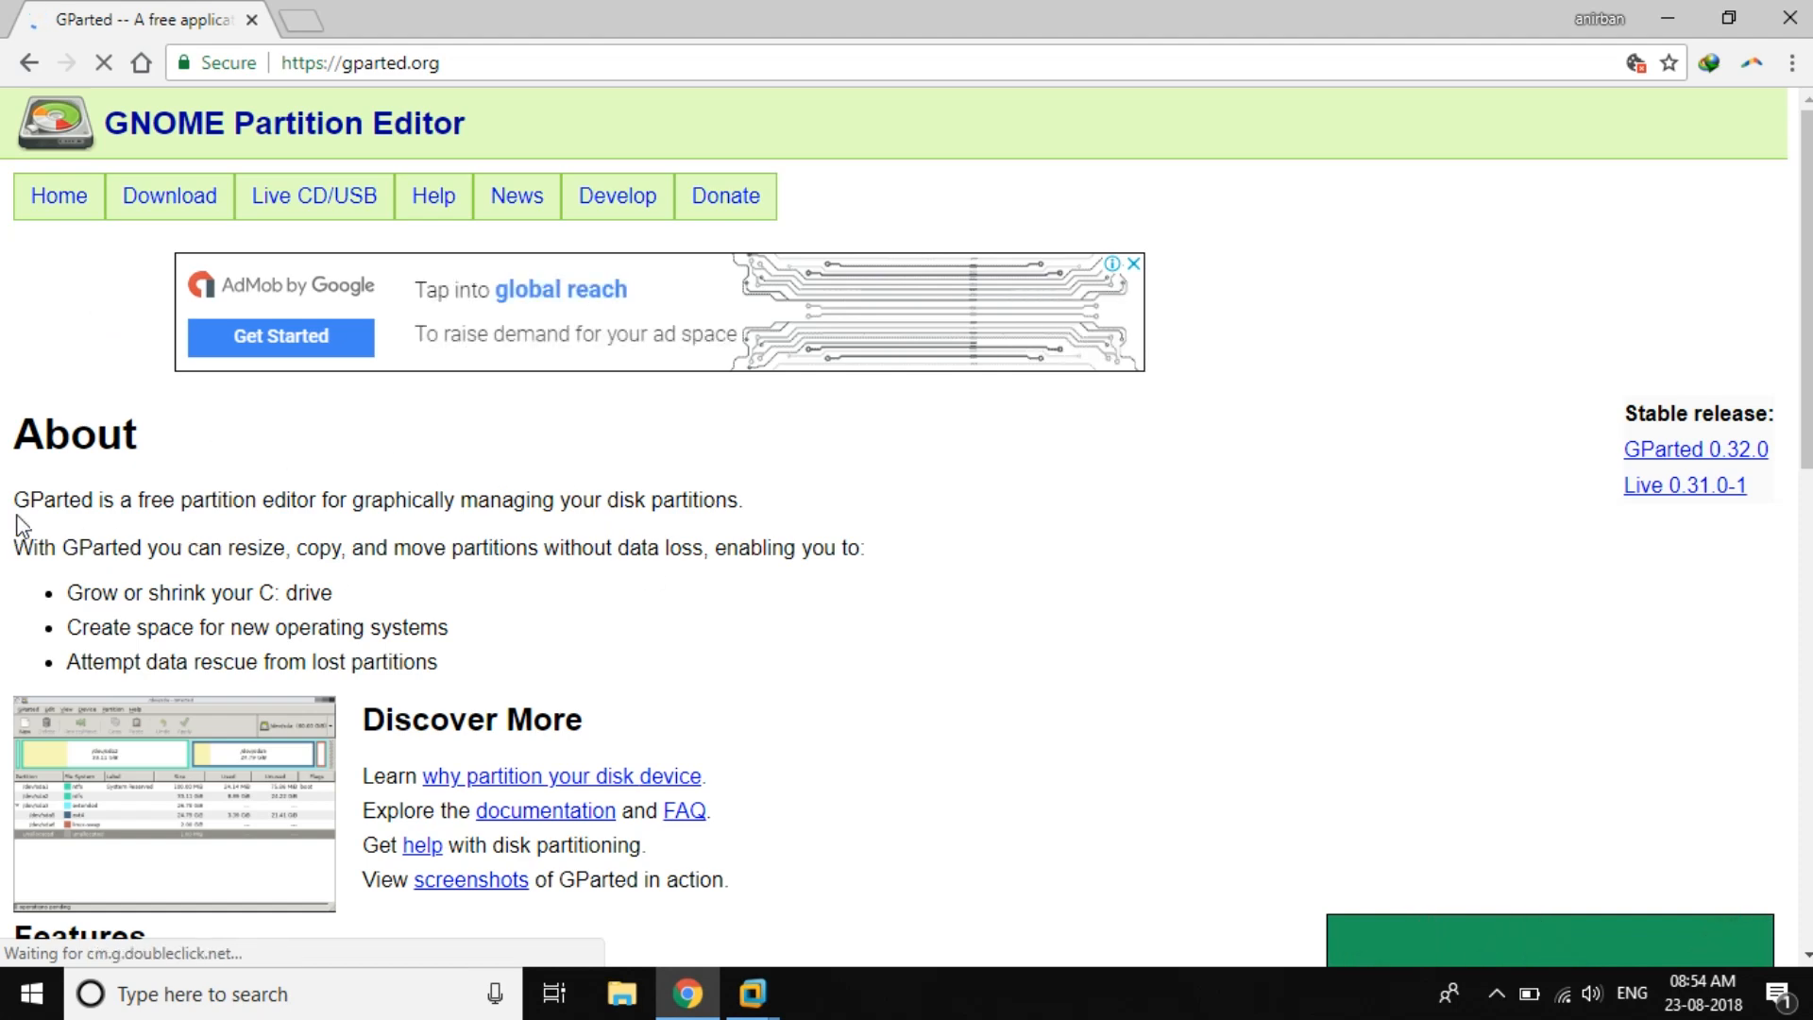
scroll(333, 567, down, 5)
scroll(323, 588, up, 5)
Step: View the GParted Live CD/USB page, then minimize Chrome back to VMware Workstation
click(313, 192)
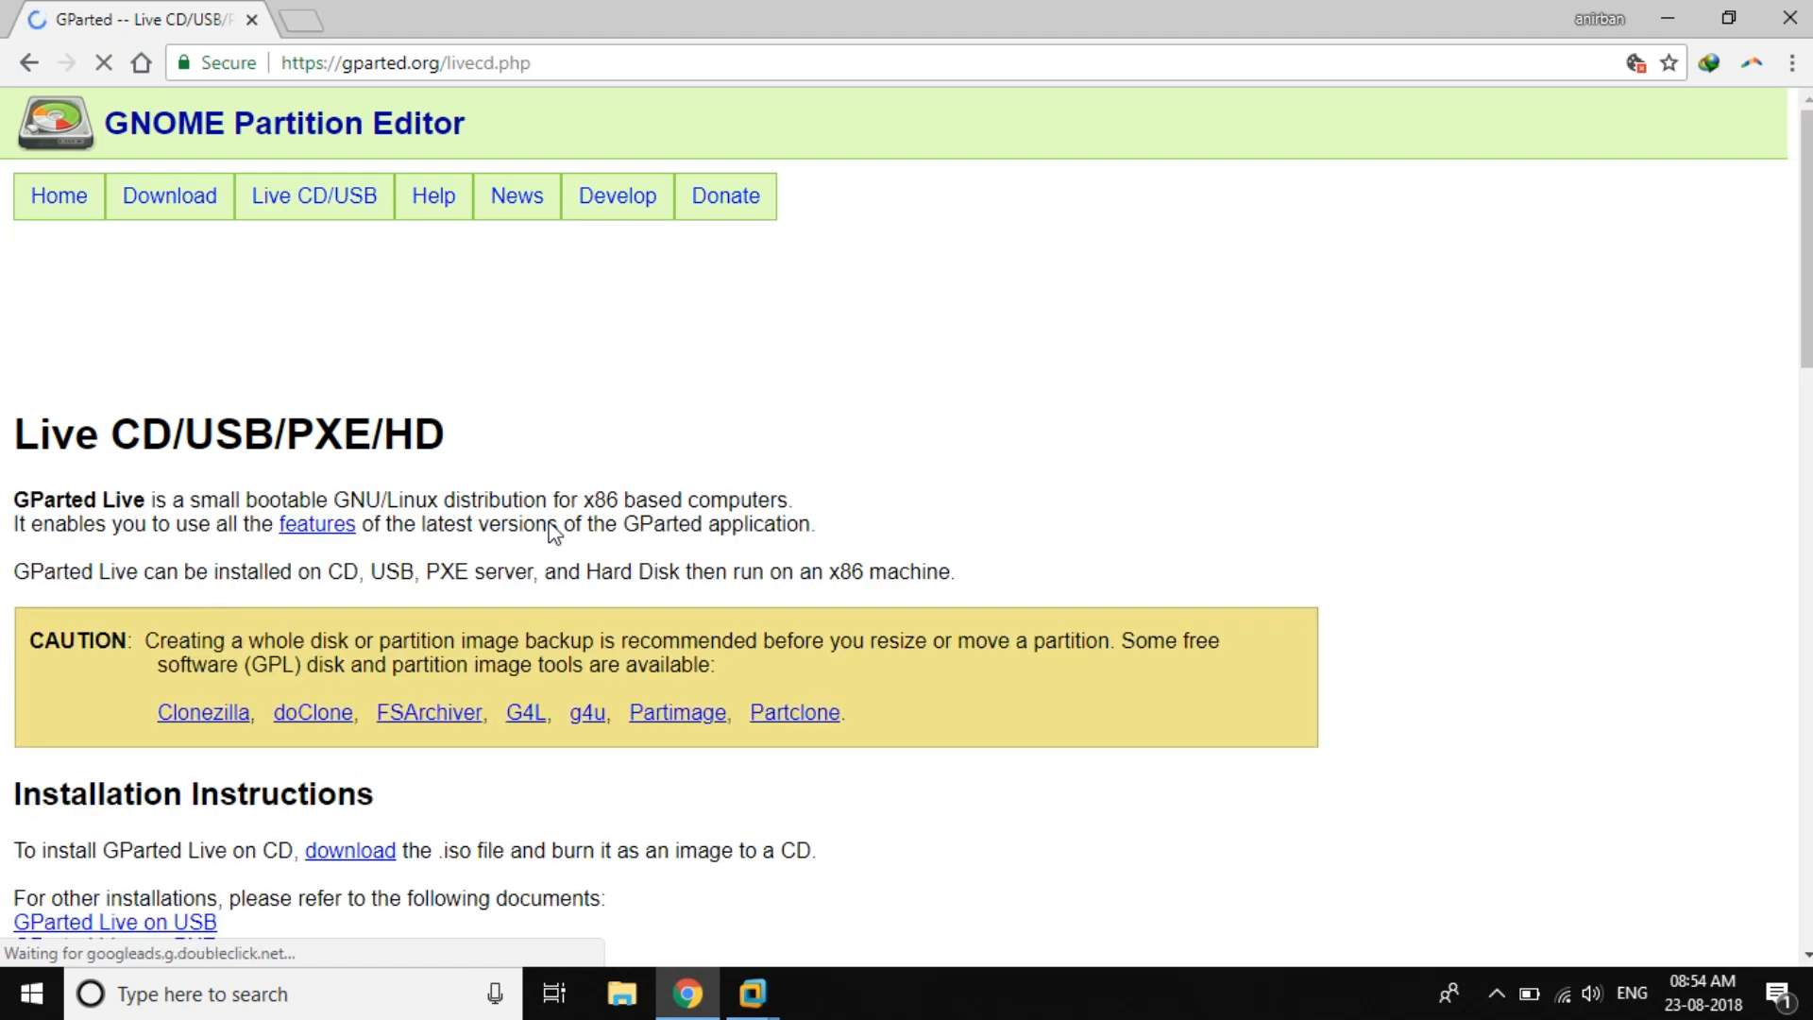
scroll(554, 532, down, 5)
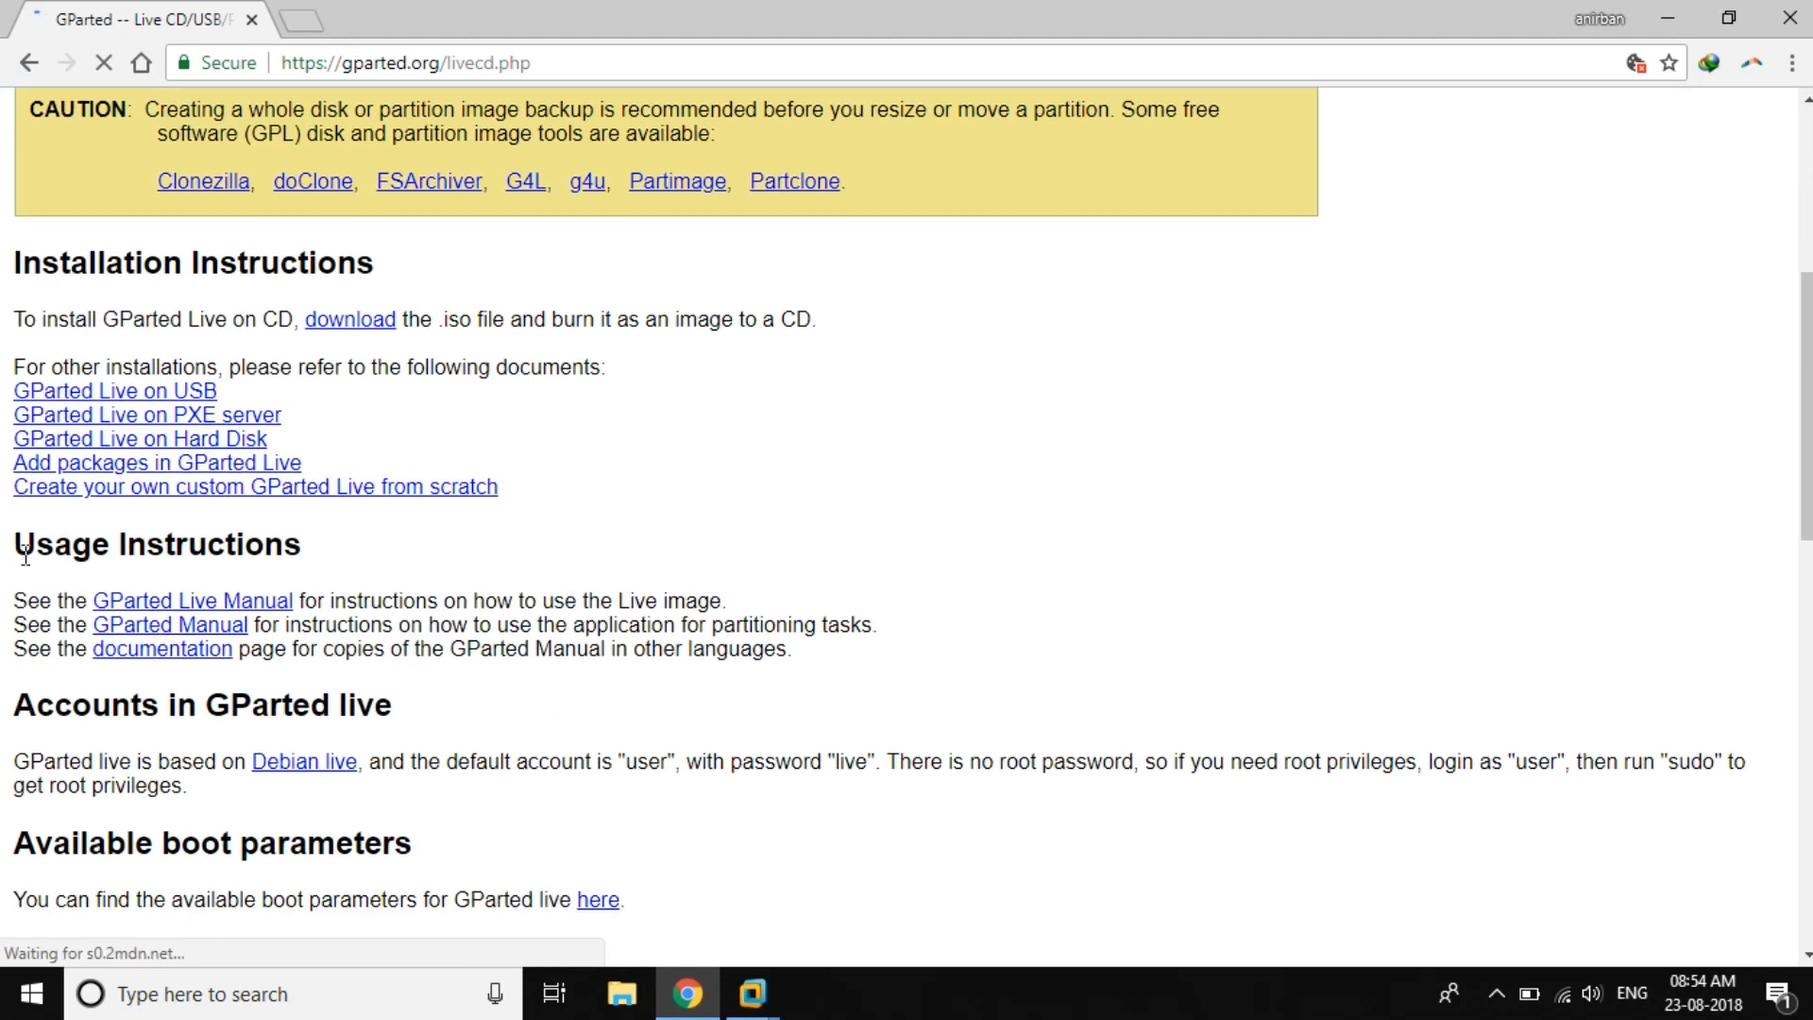
scroll(494, 448, down, 5)
scroll(494, 449, up, 8)
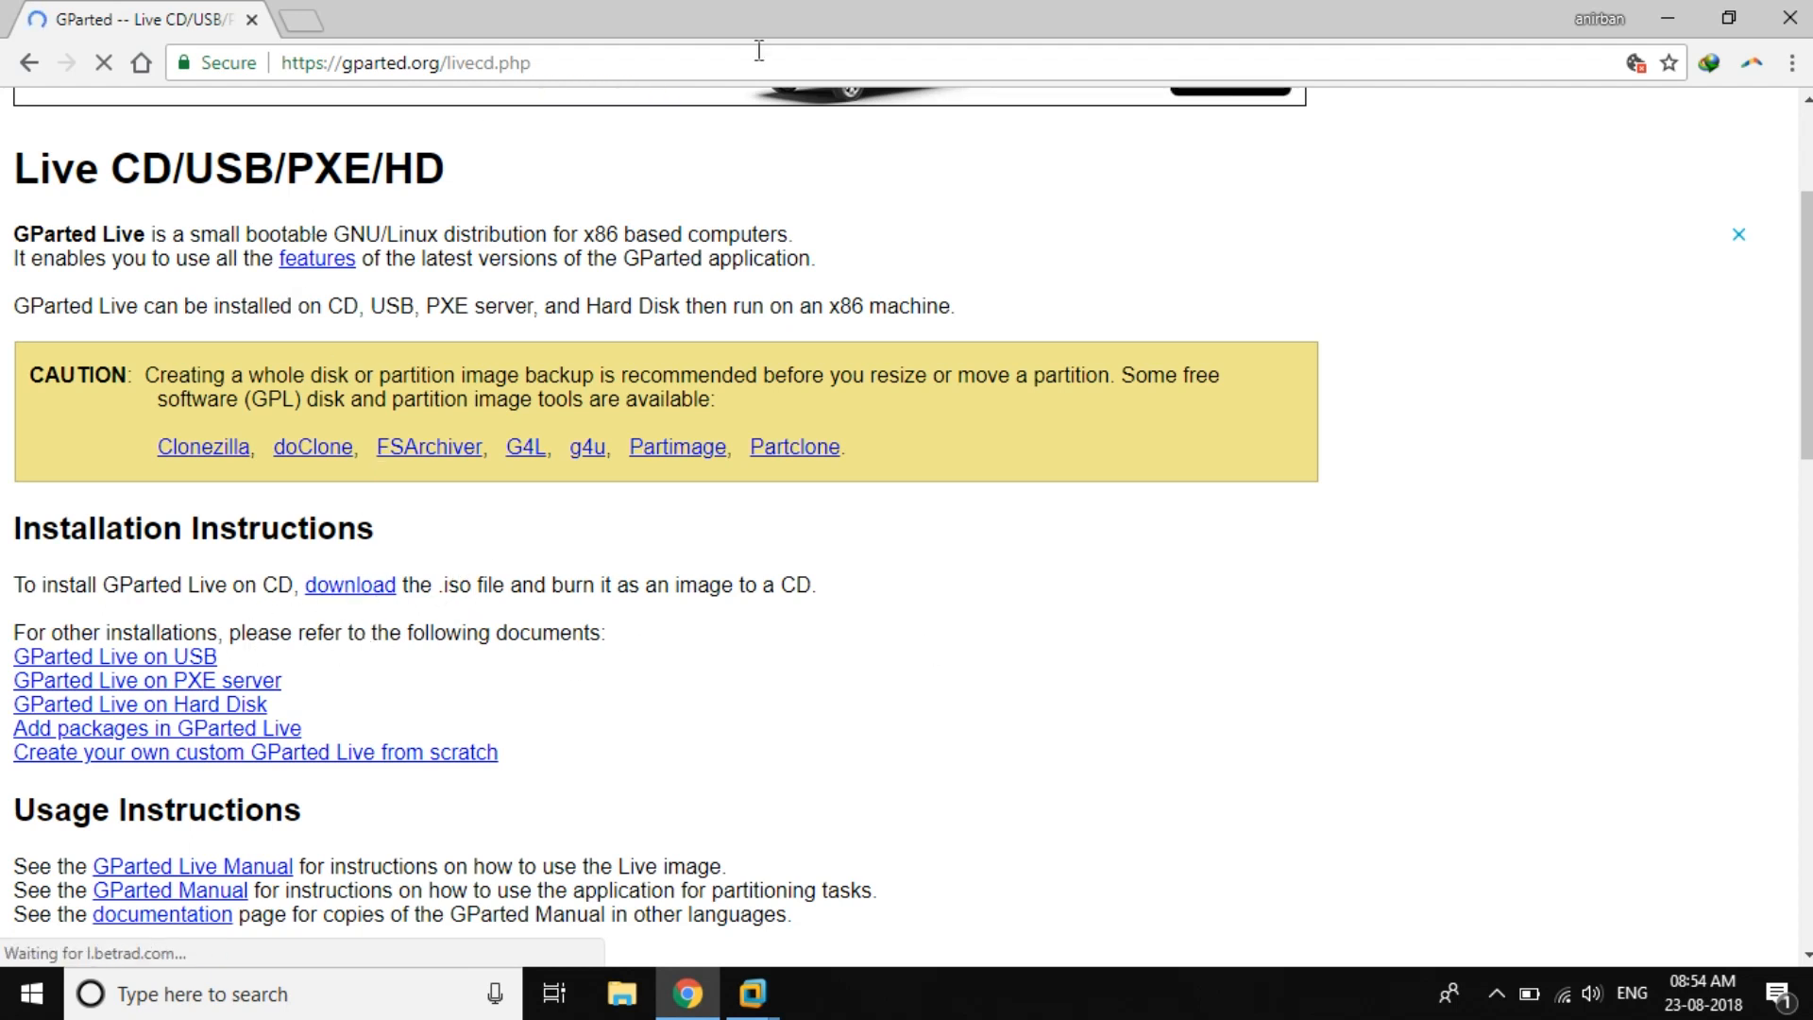
click(1664, 21)
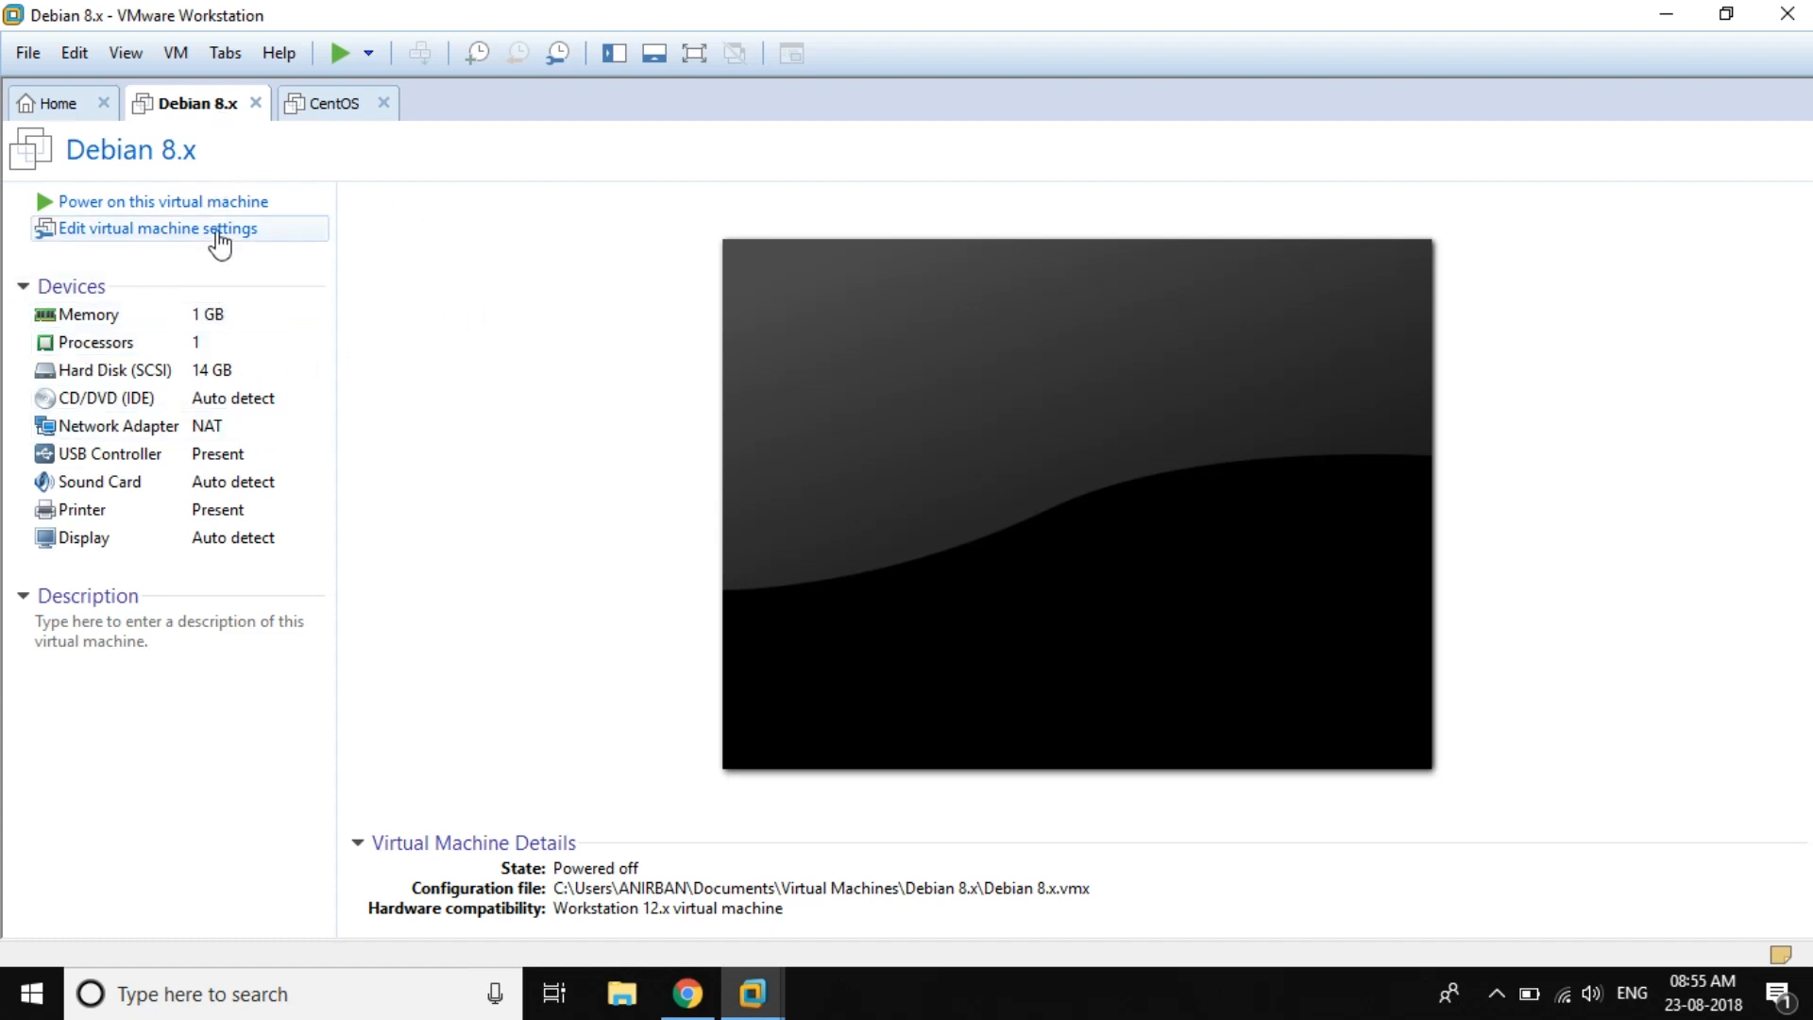
Step: Set the Debian 8.x VM's CD/DVD (IDE) drive to use an ISO image file
click(191, 236)
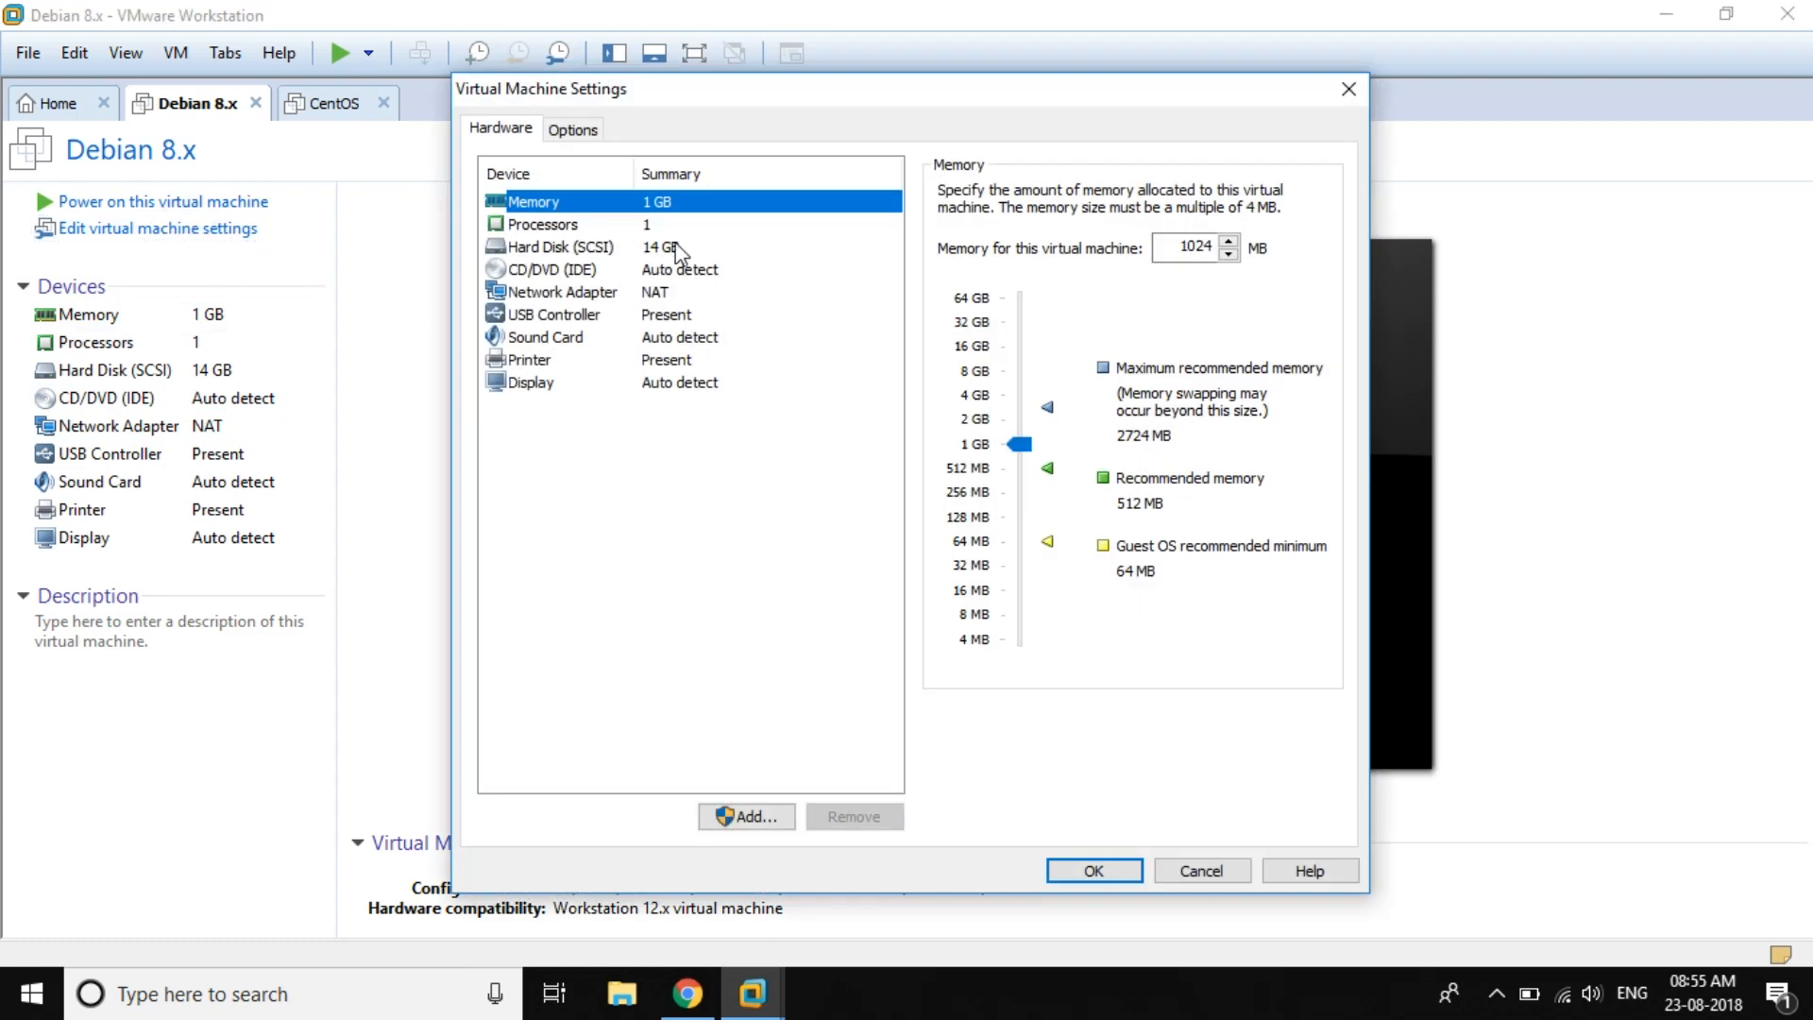
click(571, 271)
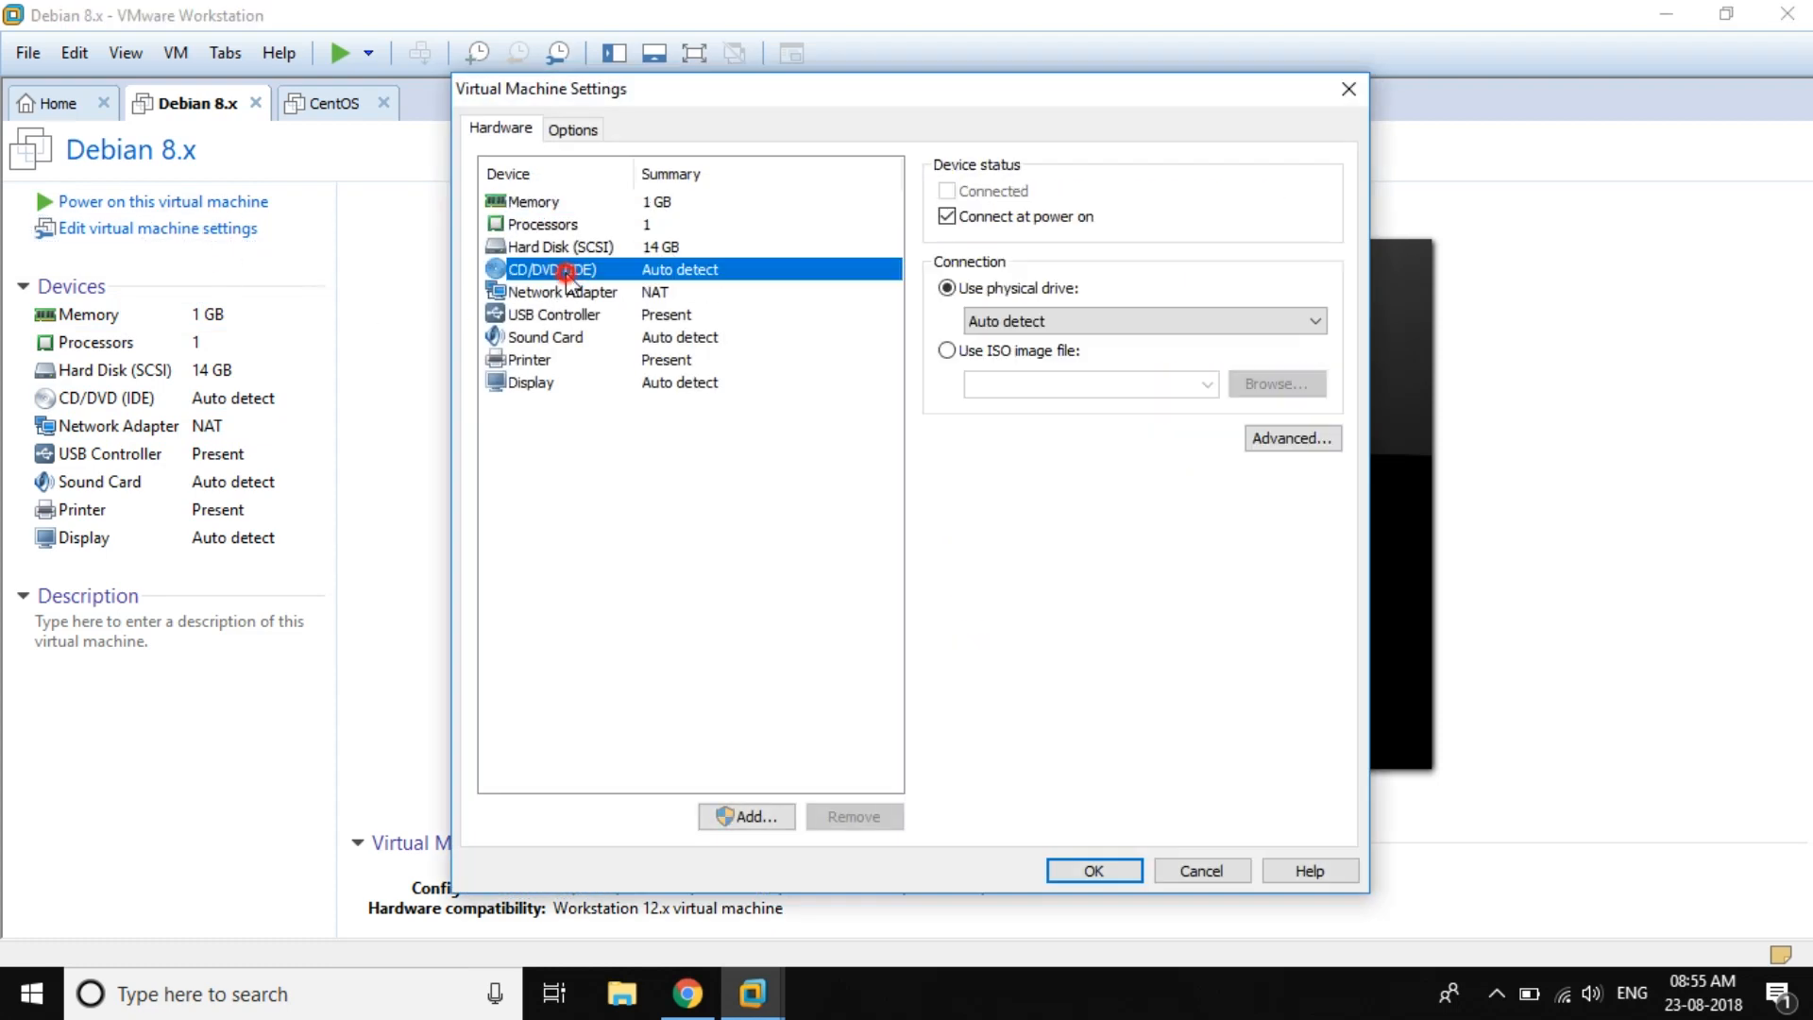
click(946, 351)
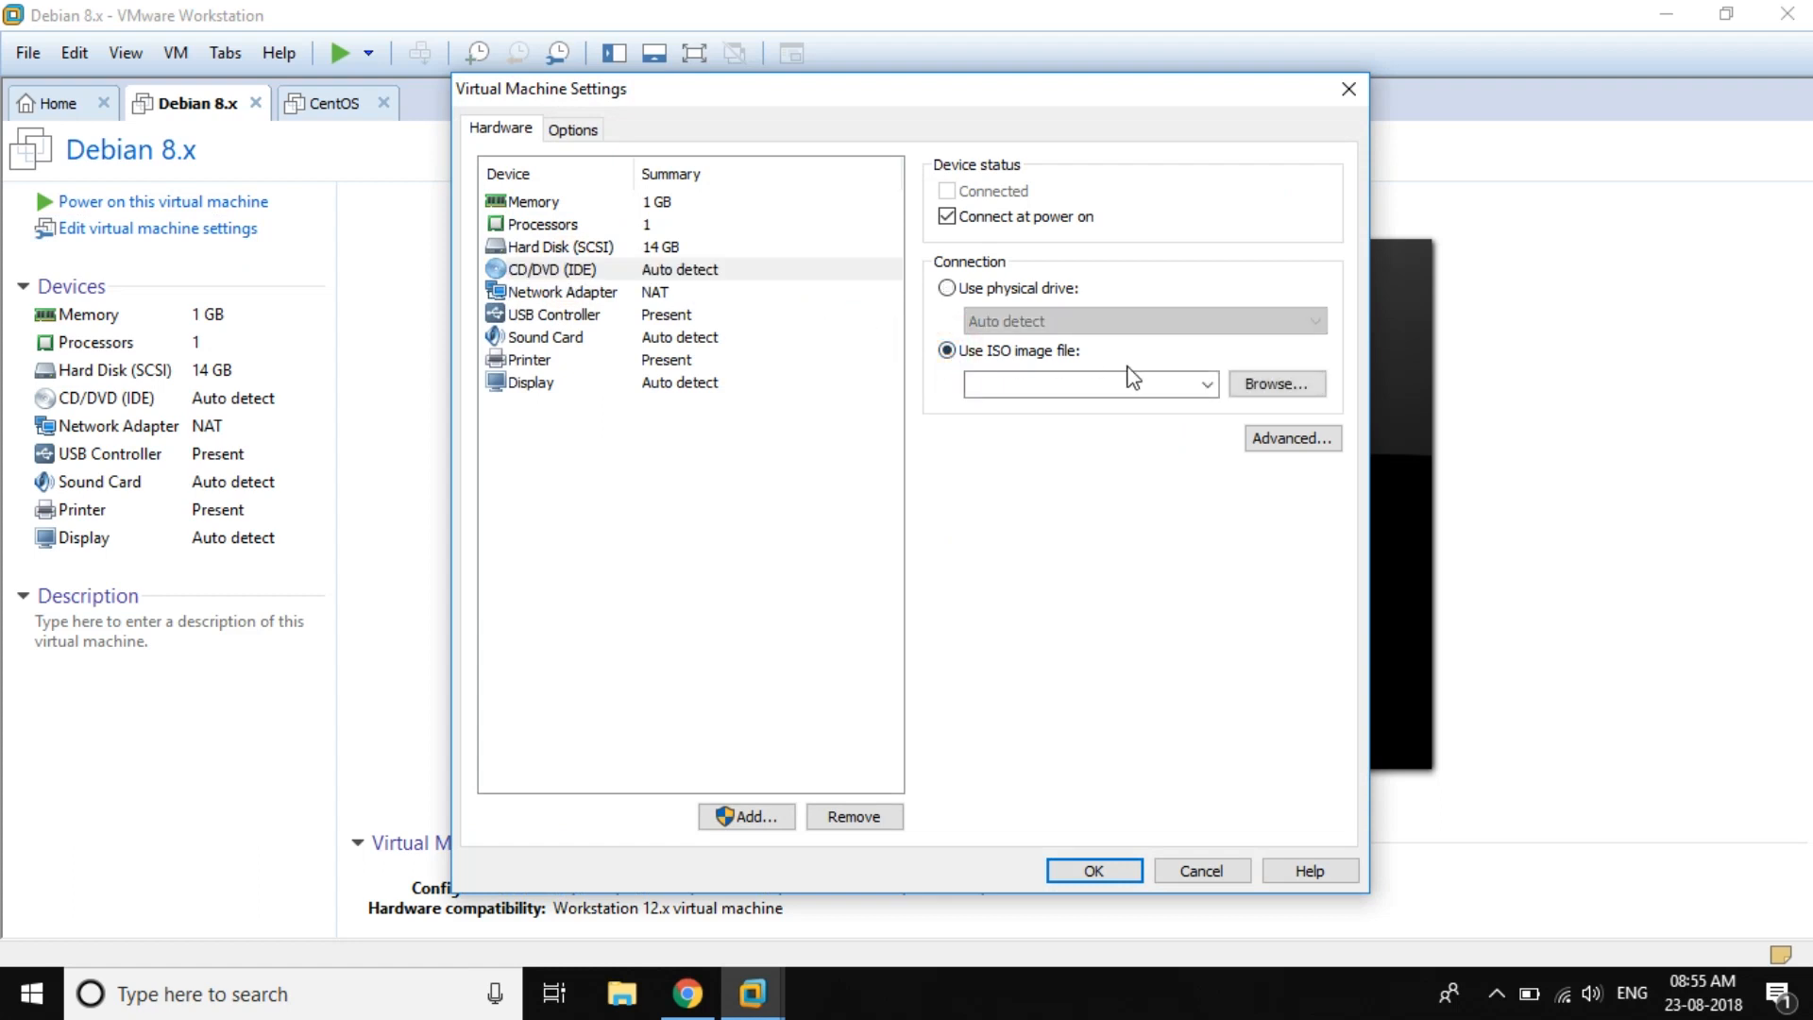
Step: Pick gparted-live-0.31.0-1-i686 from C:\All Files\installation ISO\Gparted live and save the settings
click(1261, 385)
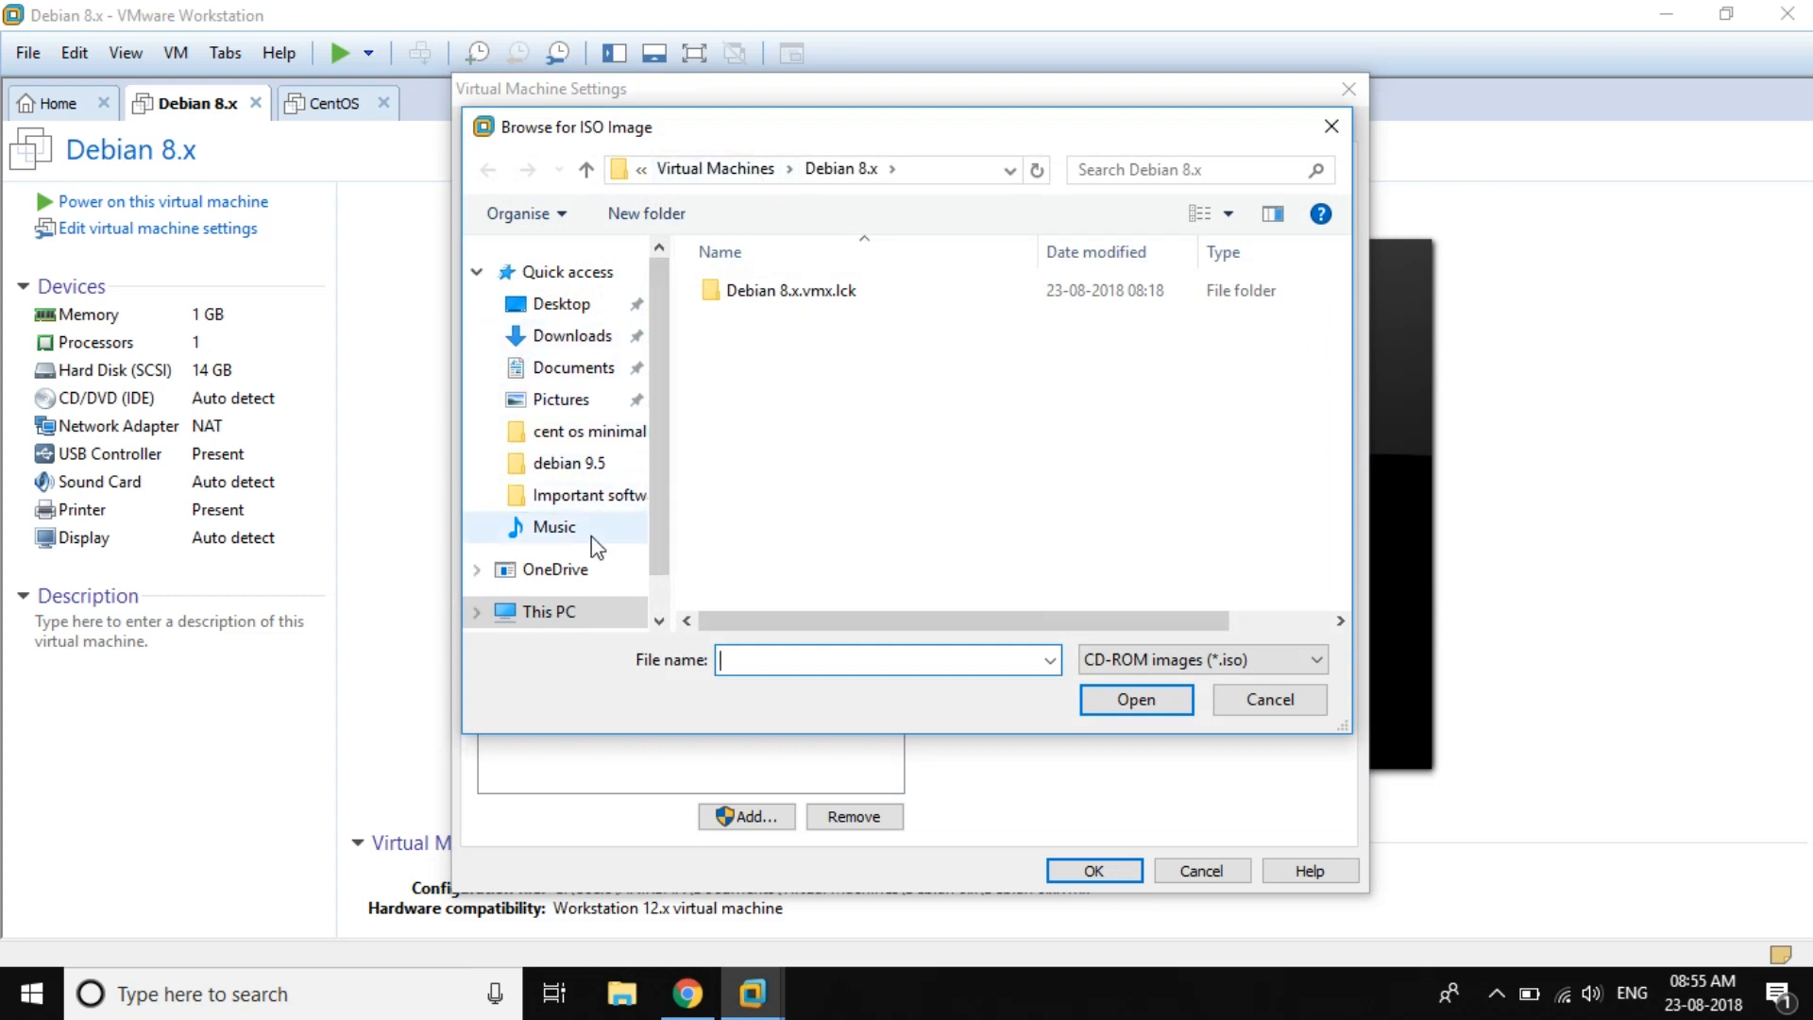
scroll(593, 537, down, 1)
click(568, 561)
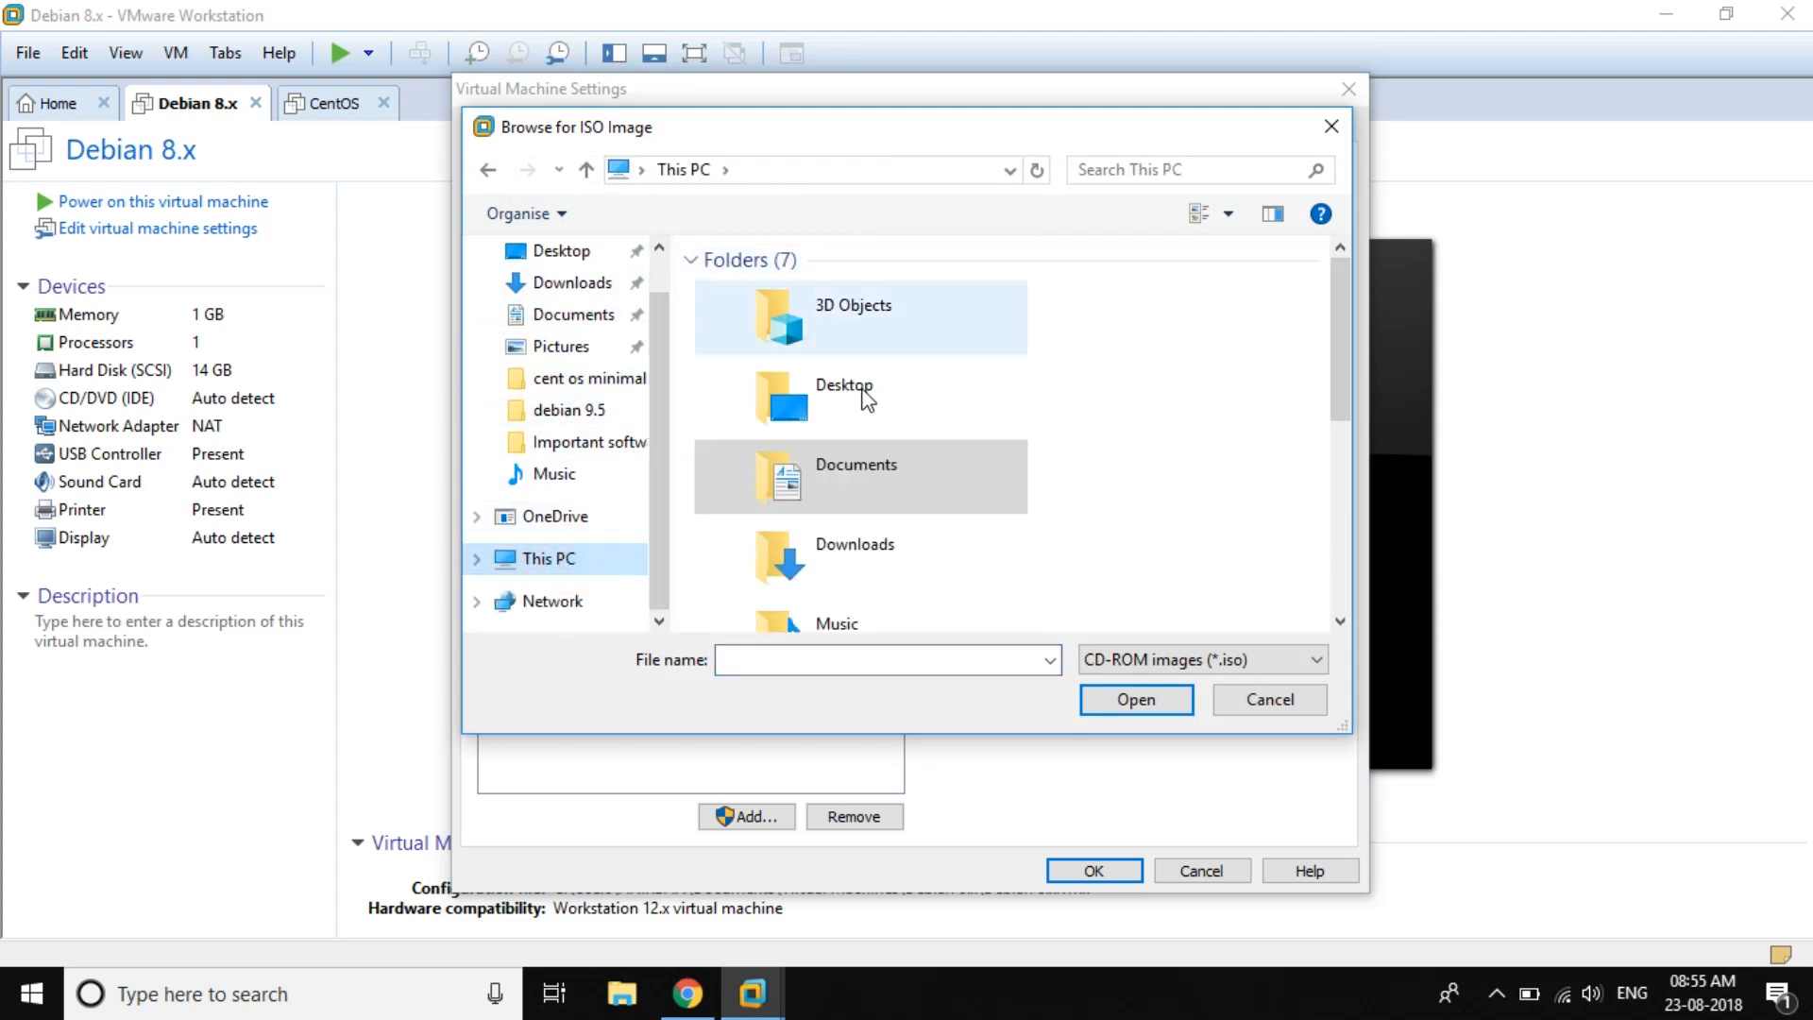
scroll(869, 514, down, 3)
double_click(871, 600)
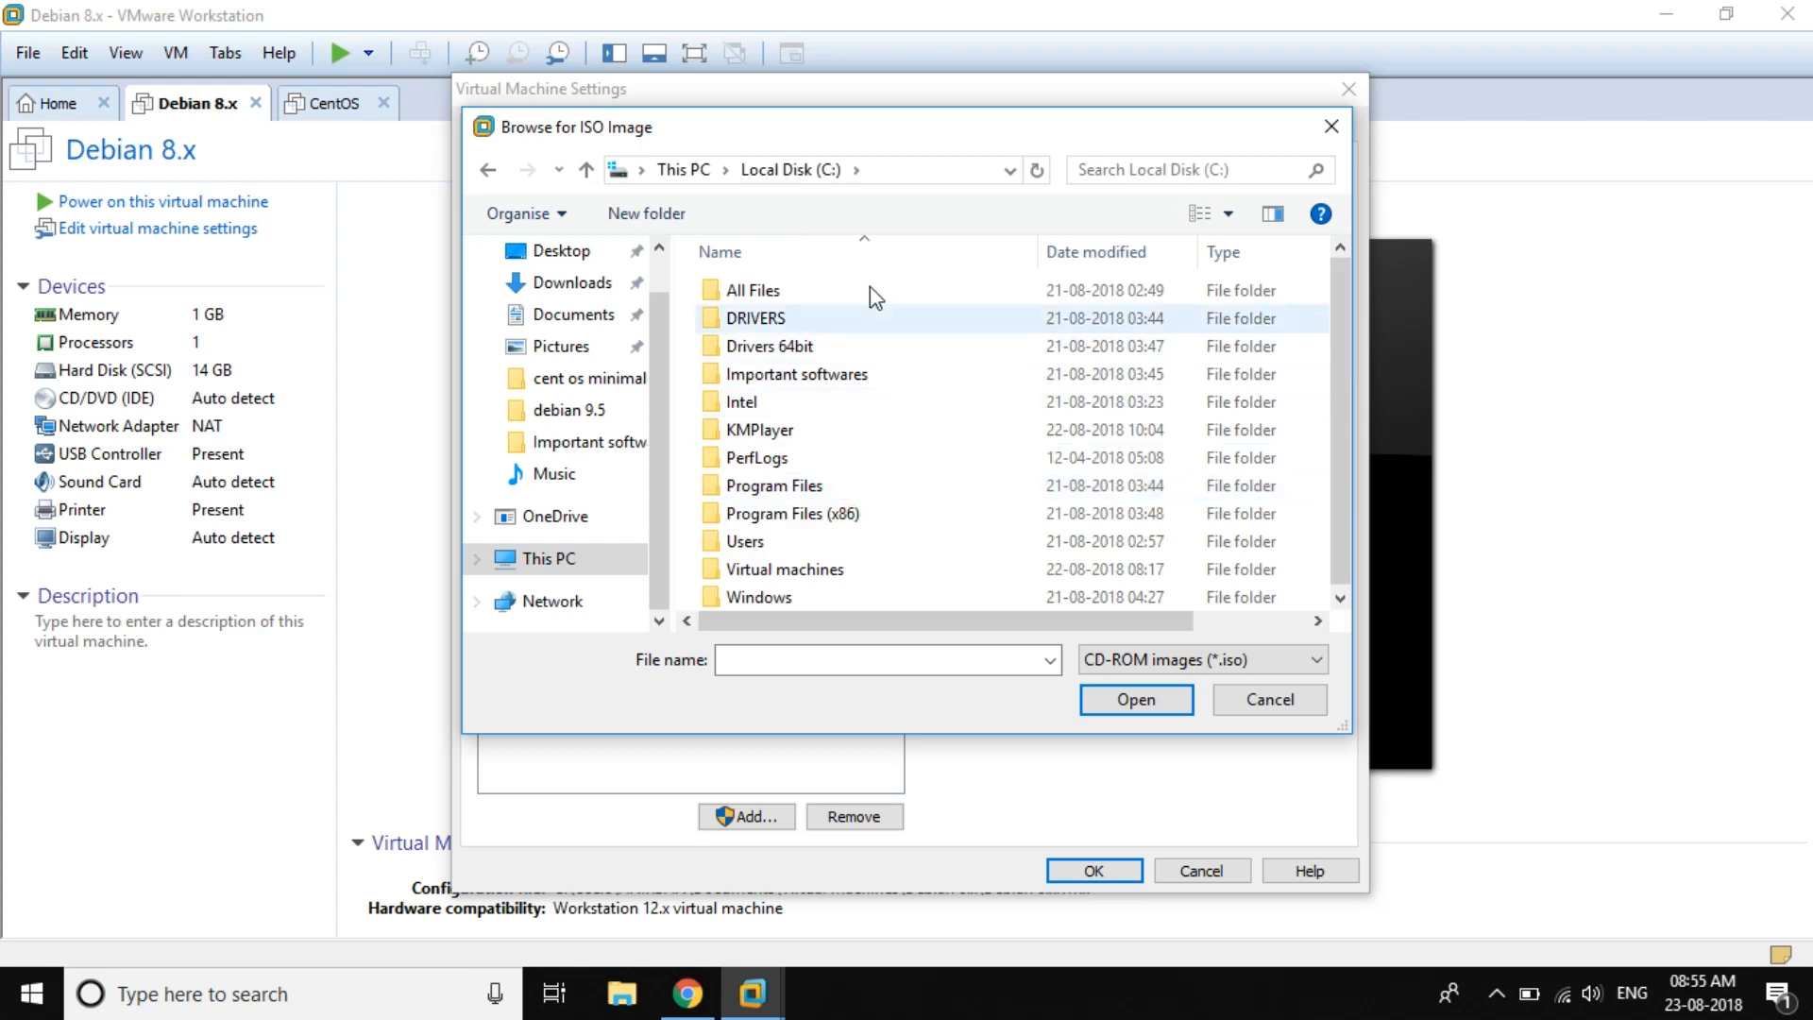
double_click(855, 293)
click(844, 377)
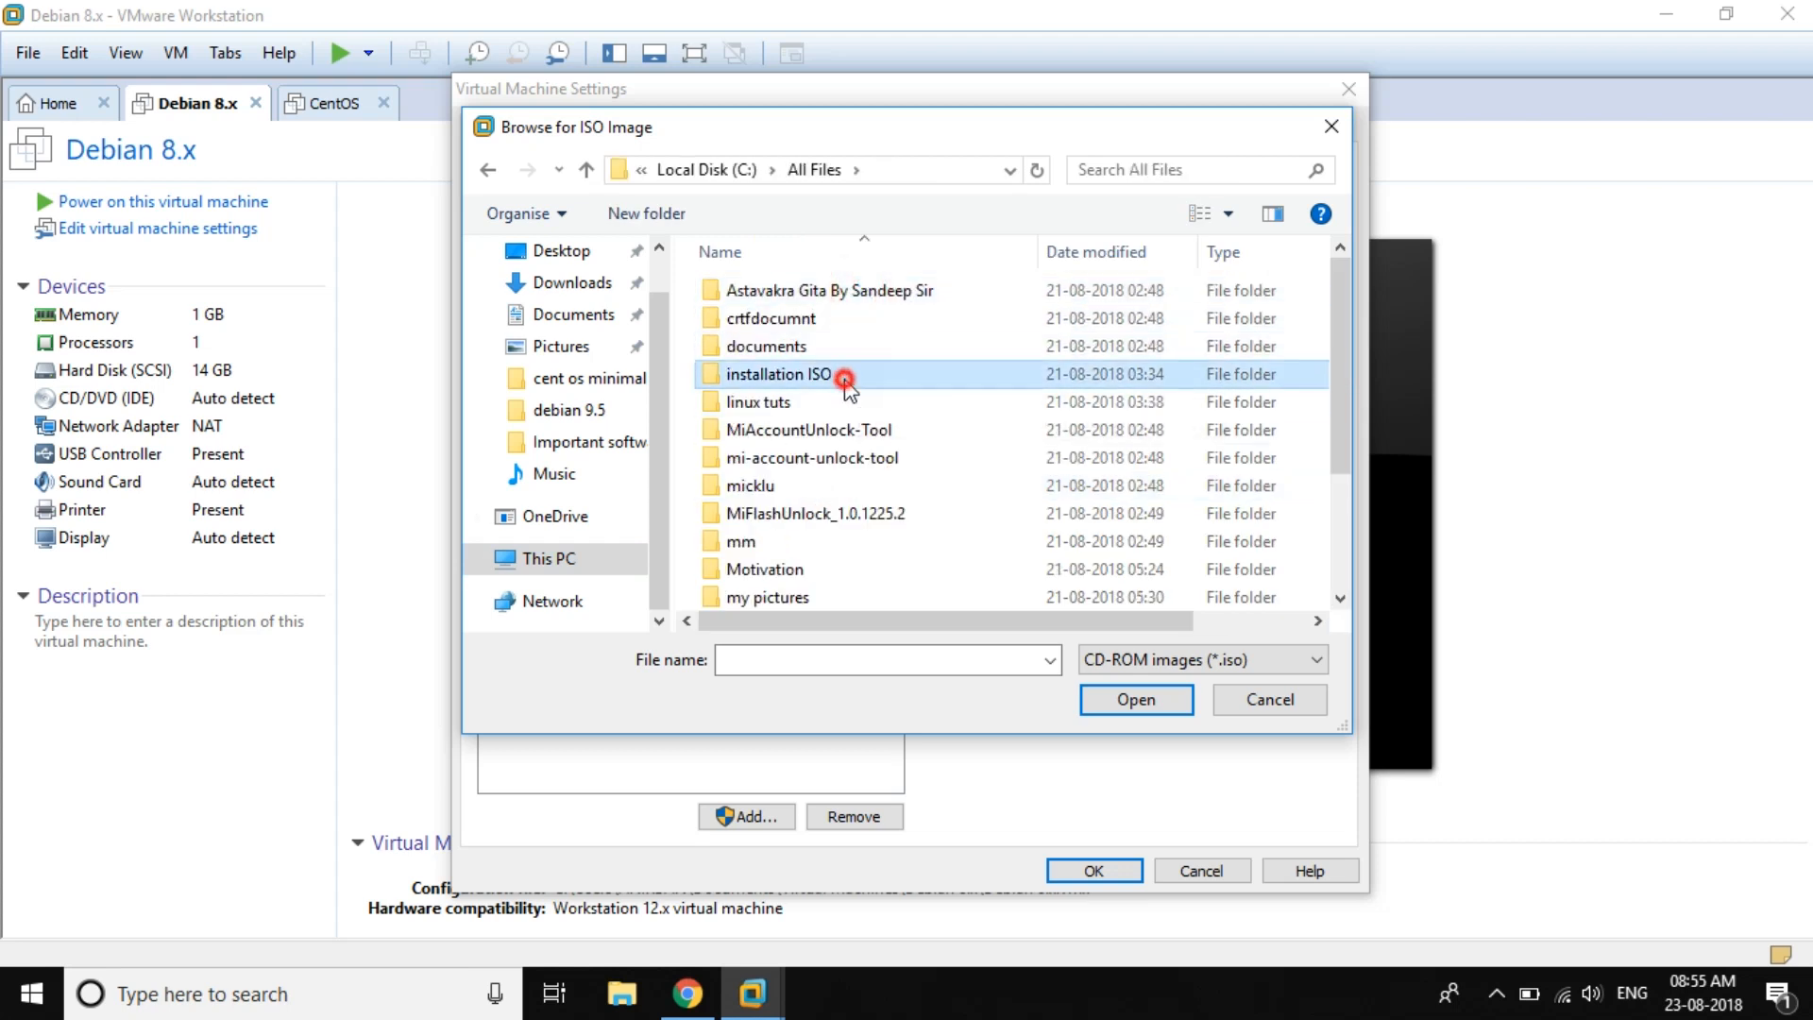
double_click(844, 377)
double_click(837, 404)
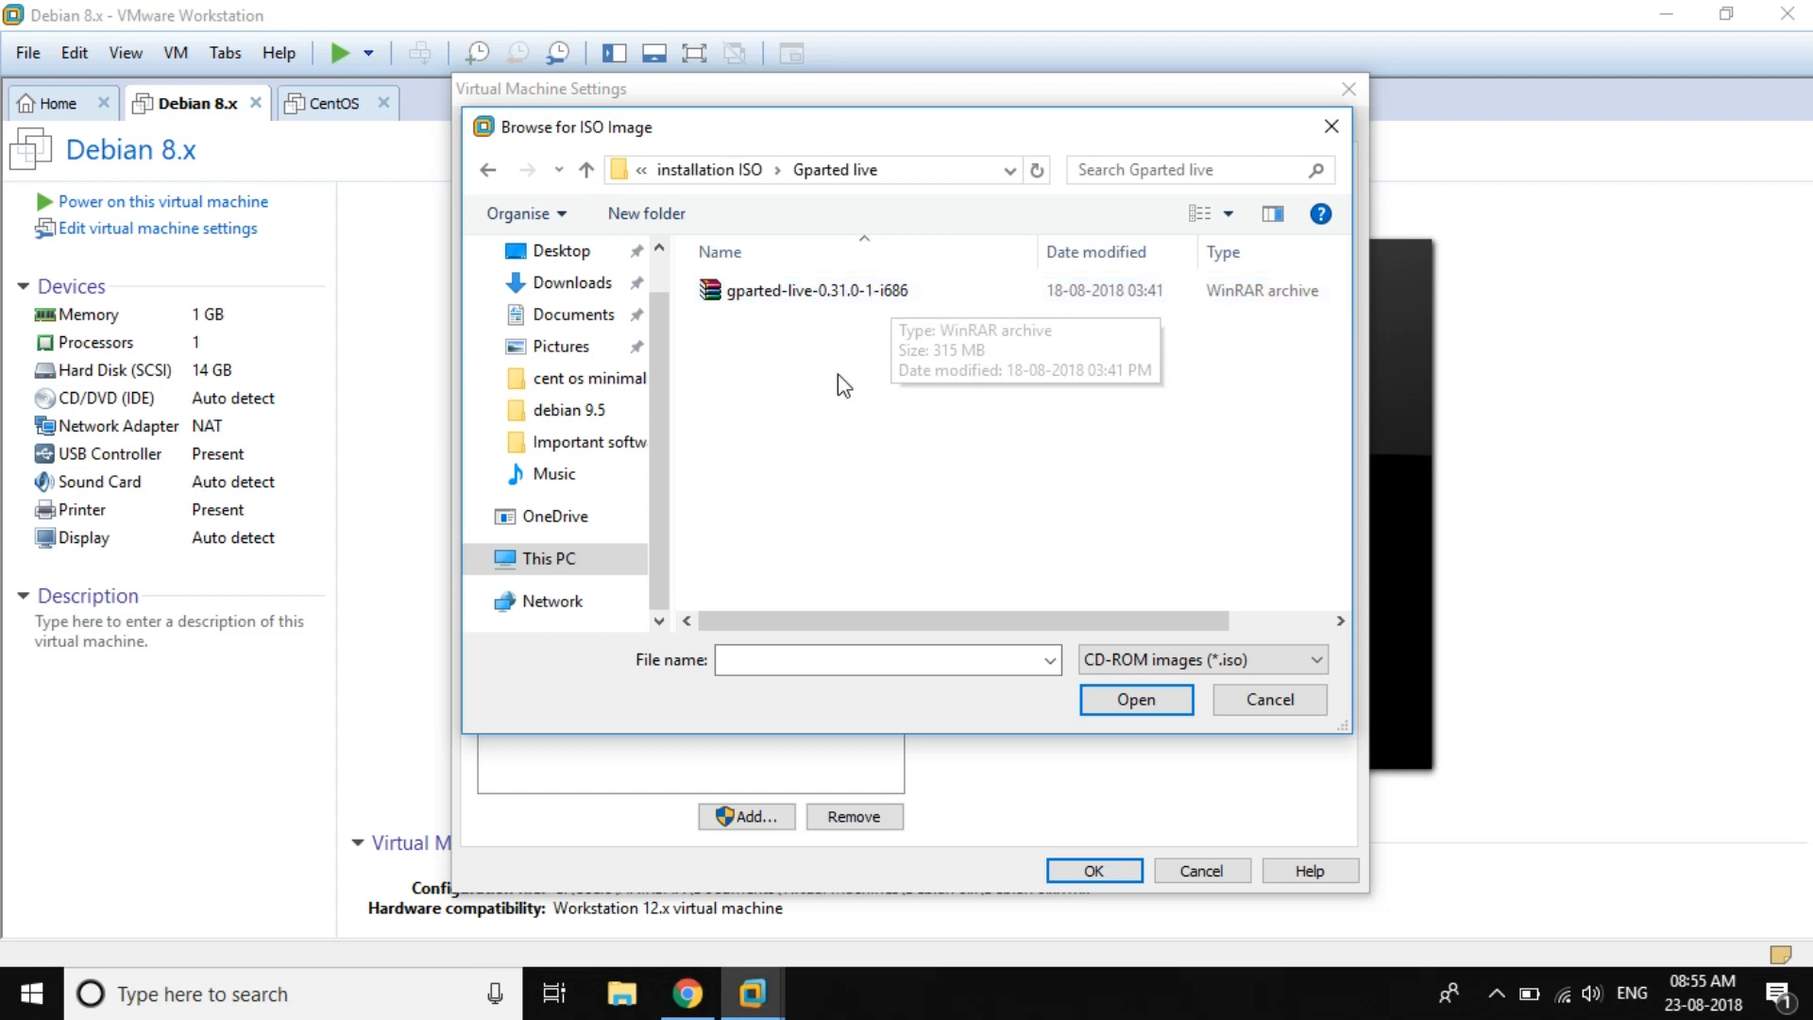
click(846, 301)
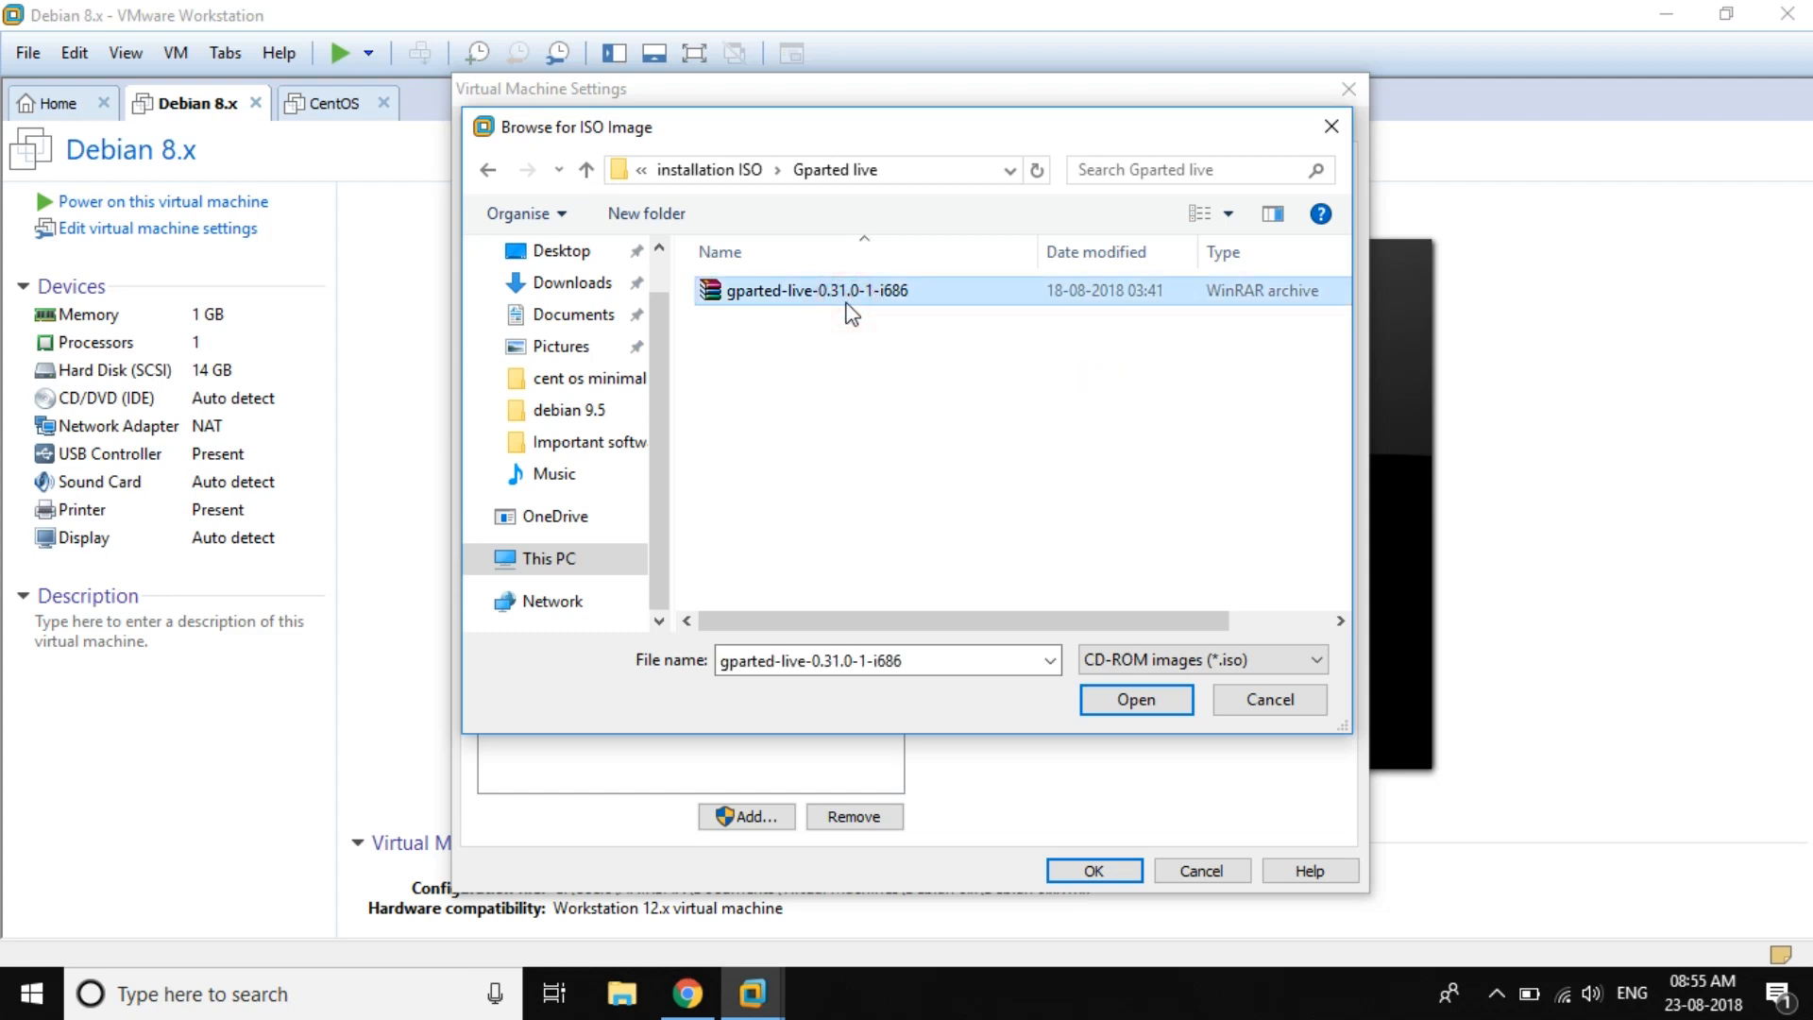
click(1137, 699)
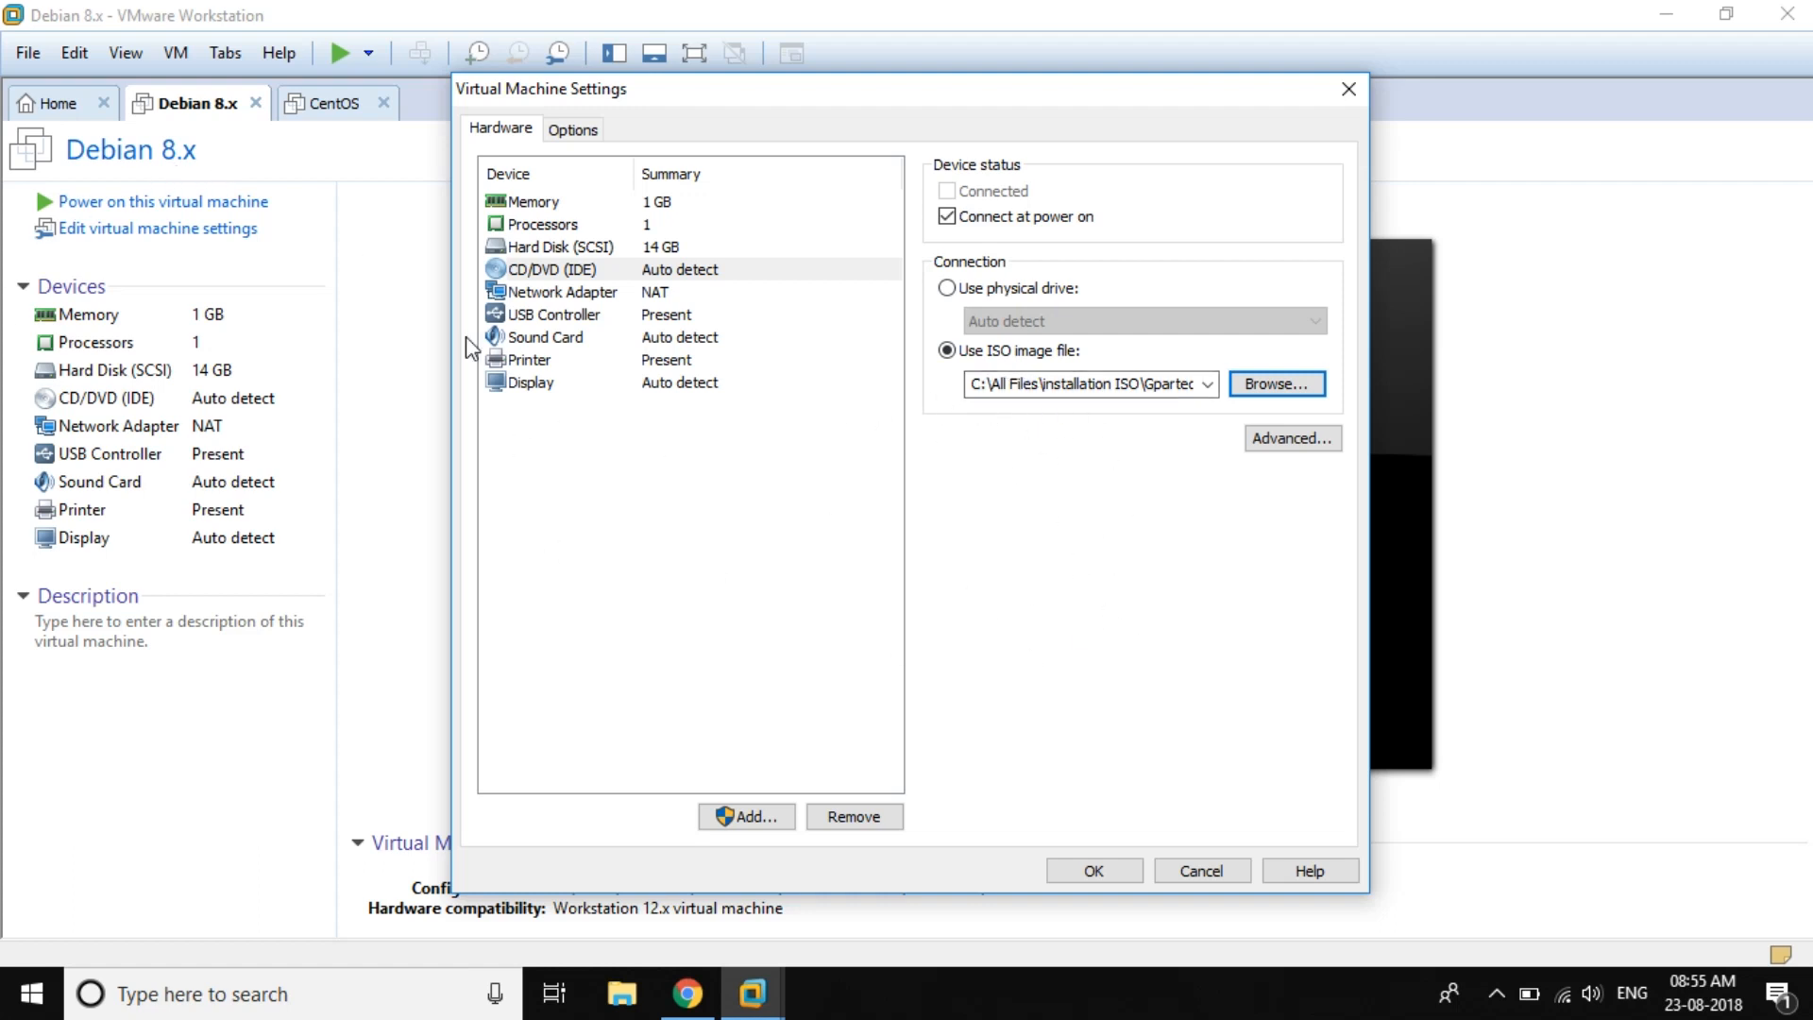
click(1114, 874)
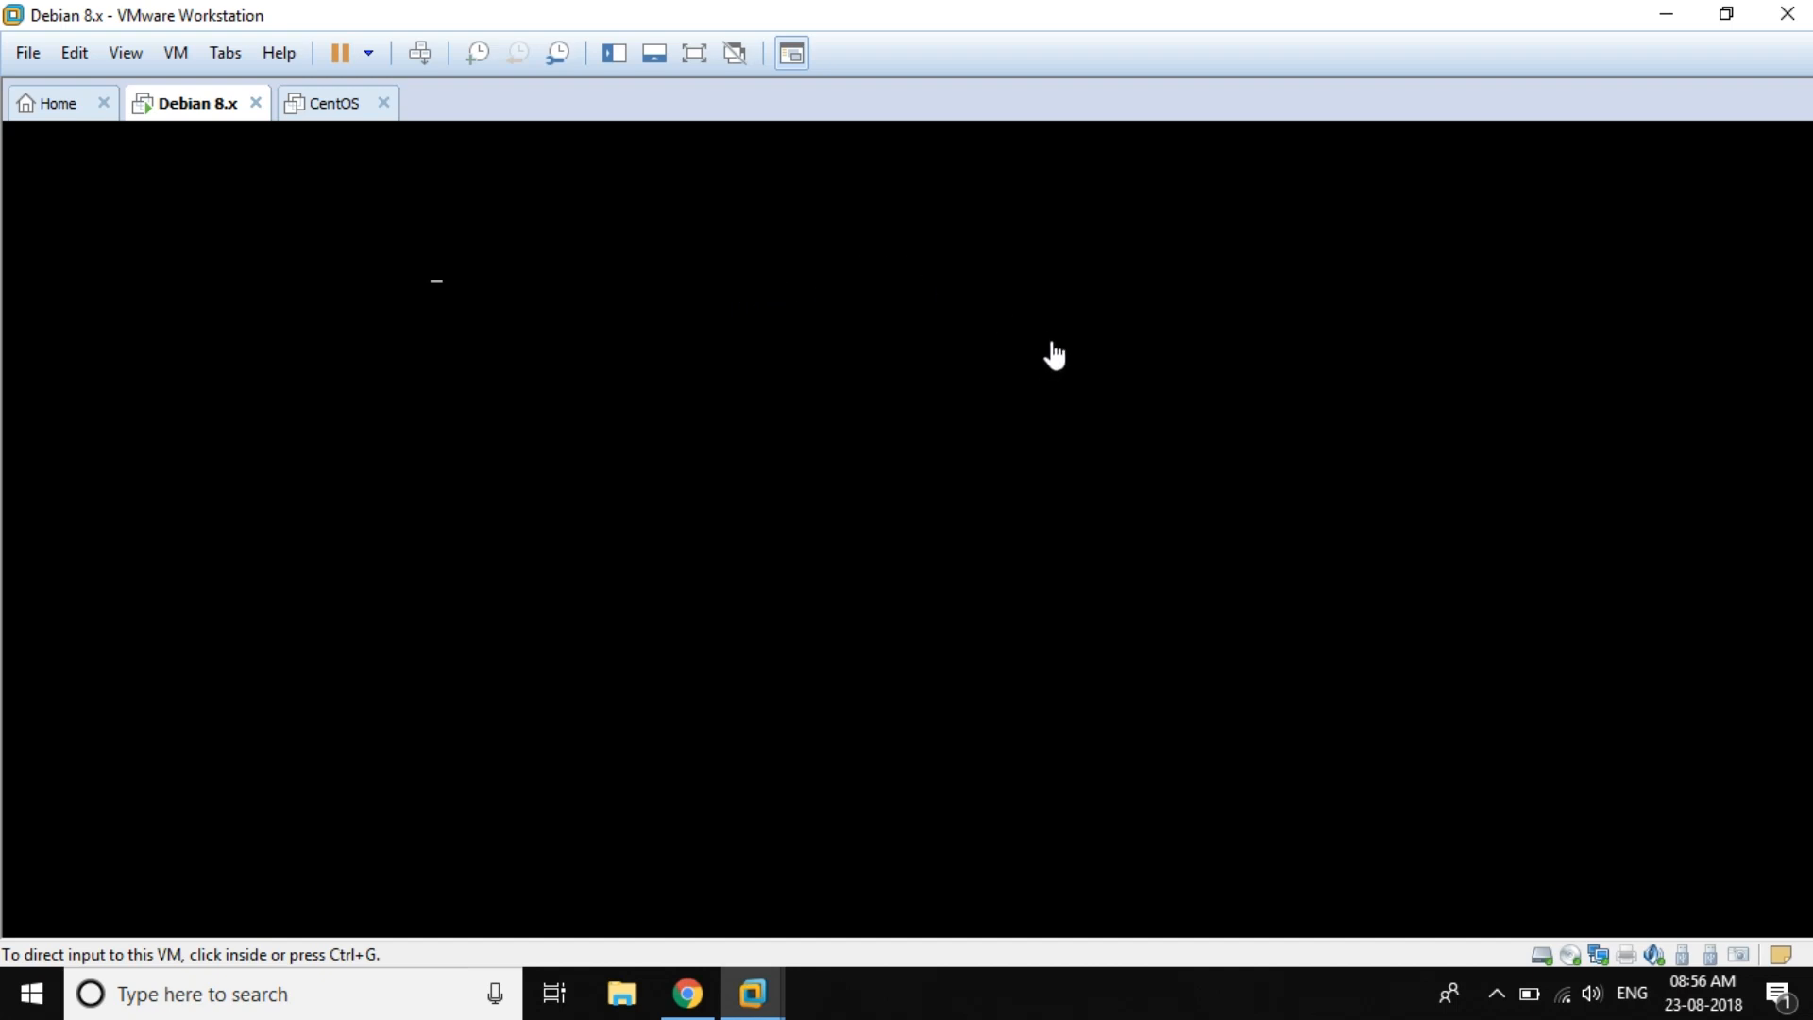
Step: Hand keyboard input to the booting VM, releasing it to the host in between
click(1050, 425)
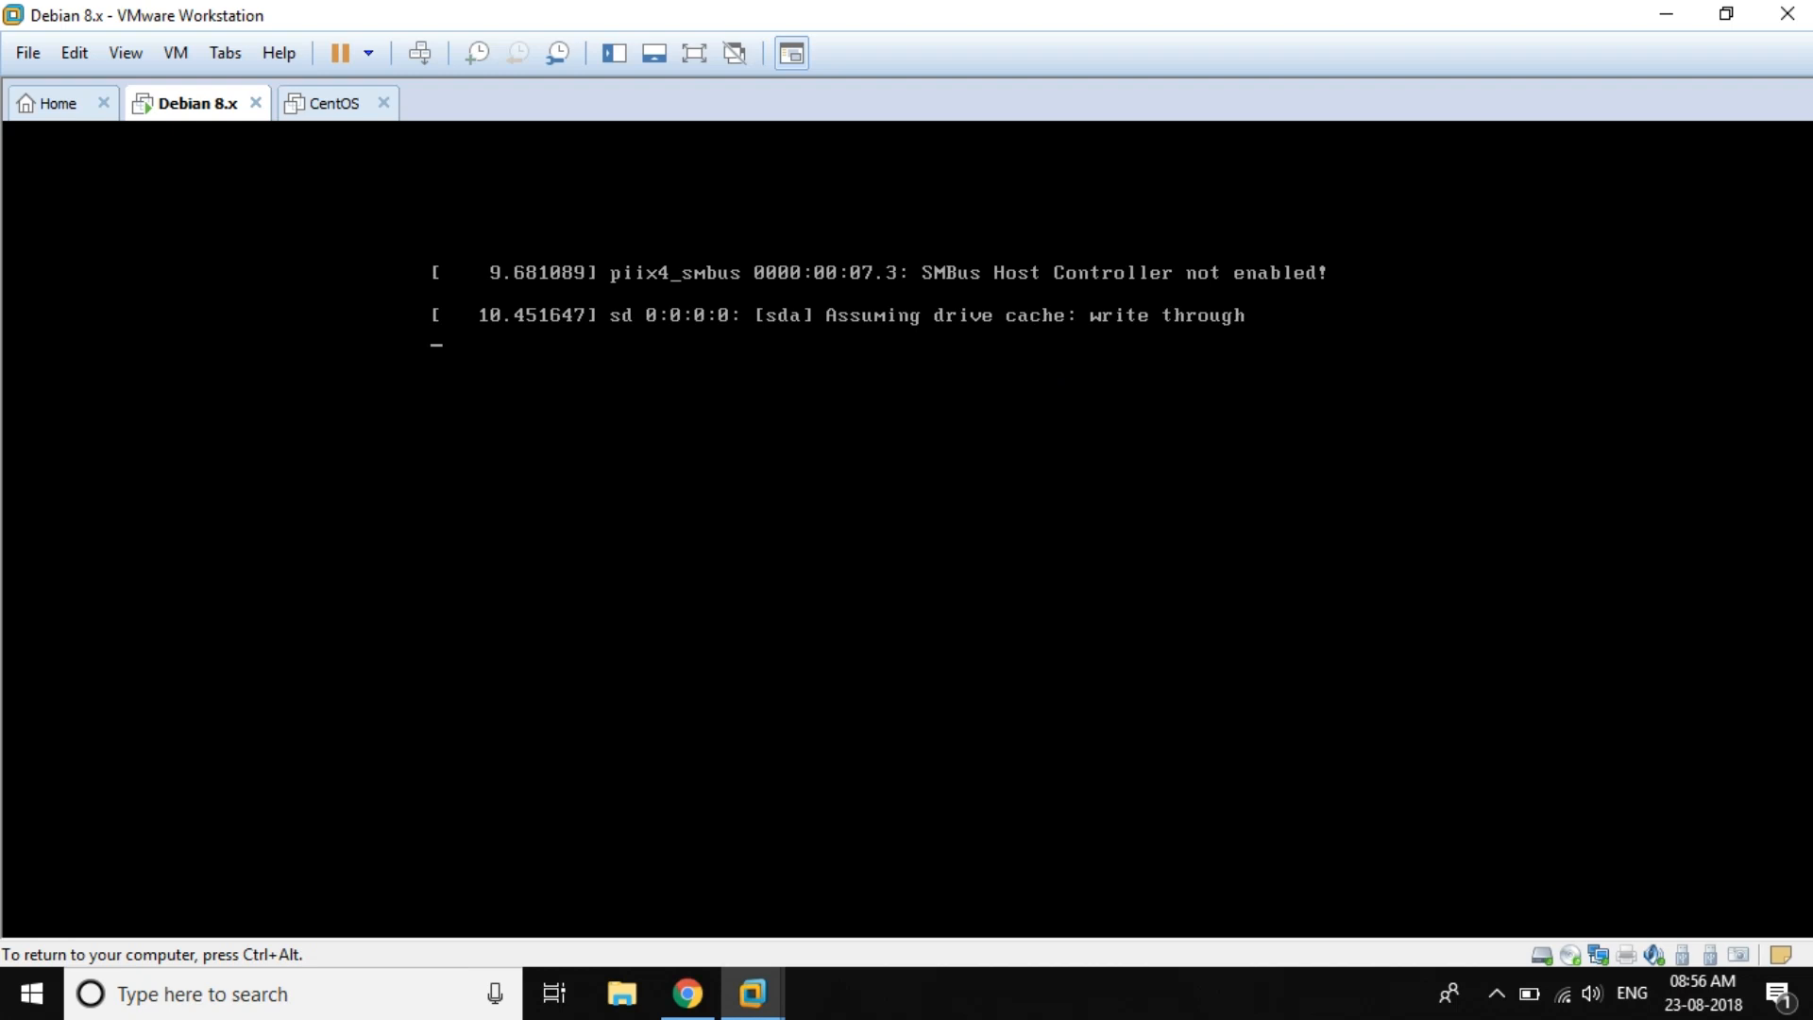
key(ctrl+alt)
click(1603, 574)
key(ctrl+alt)
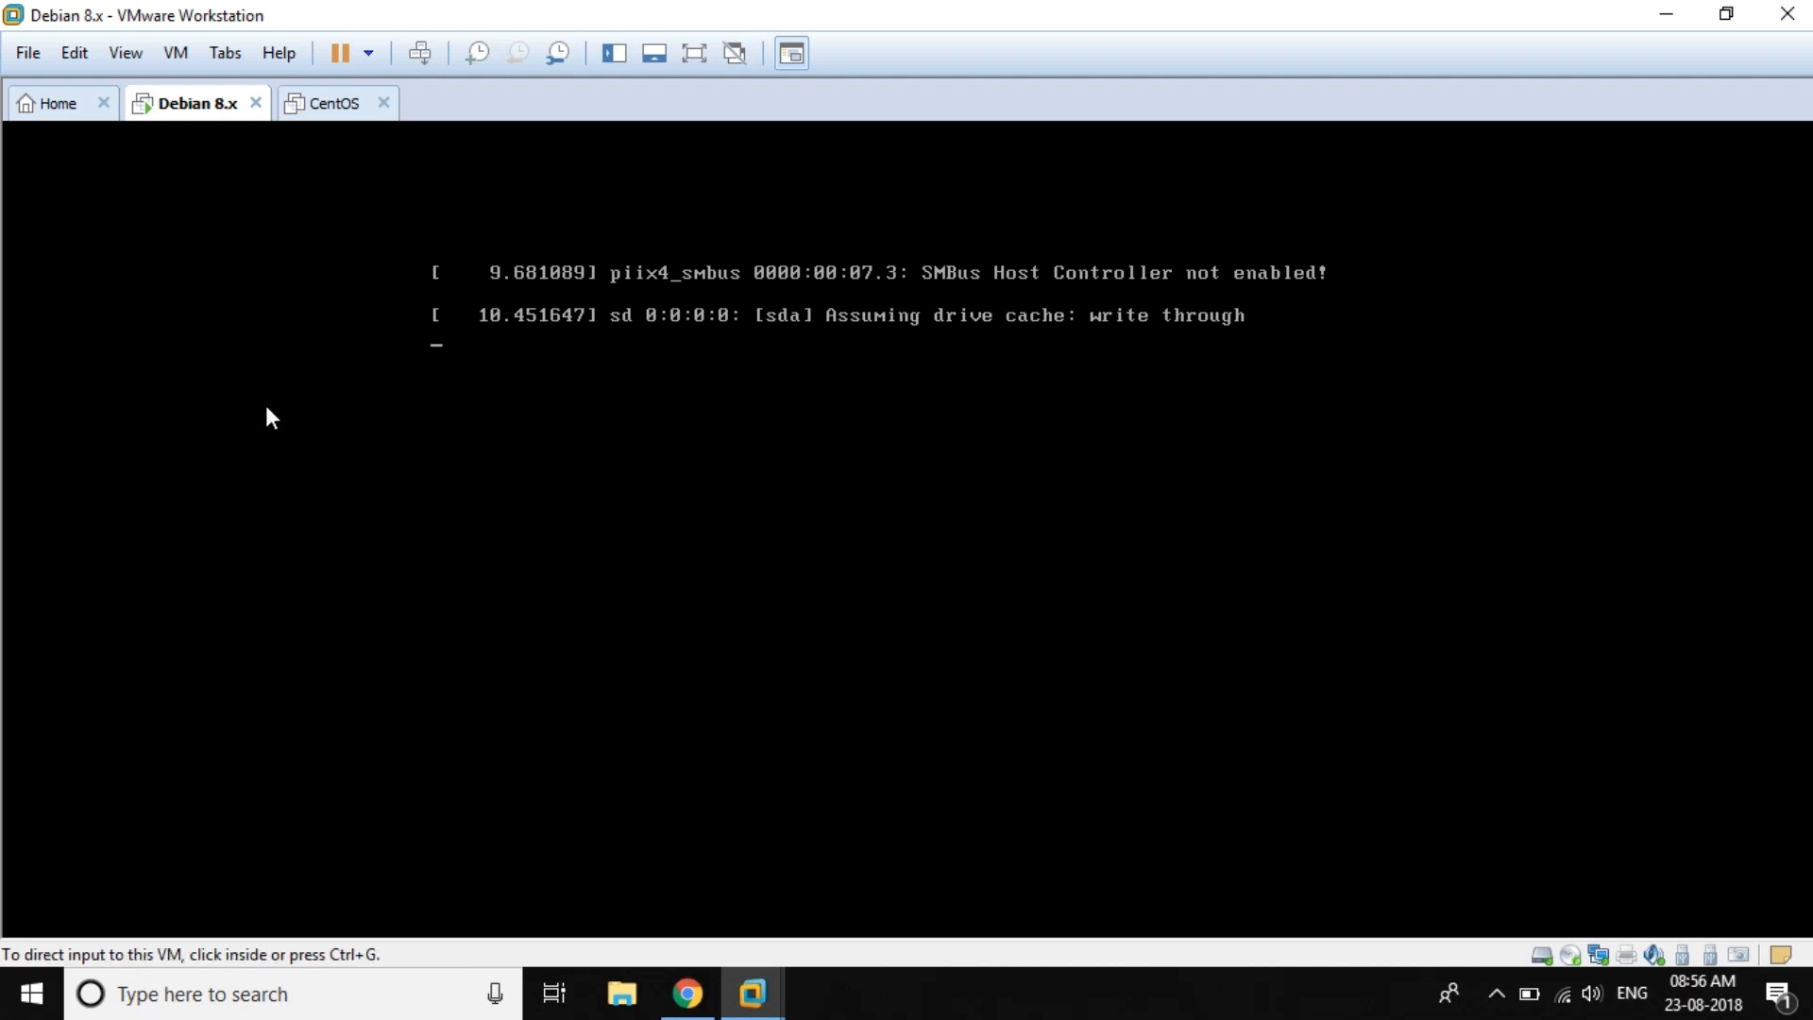
click(385, 390)
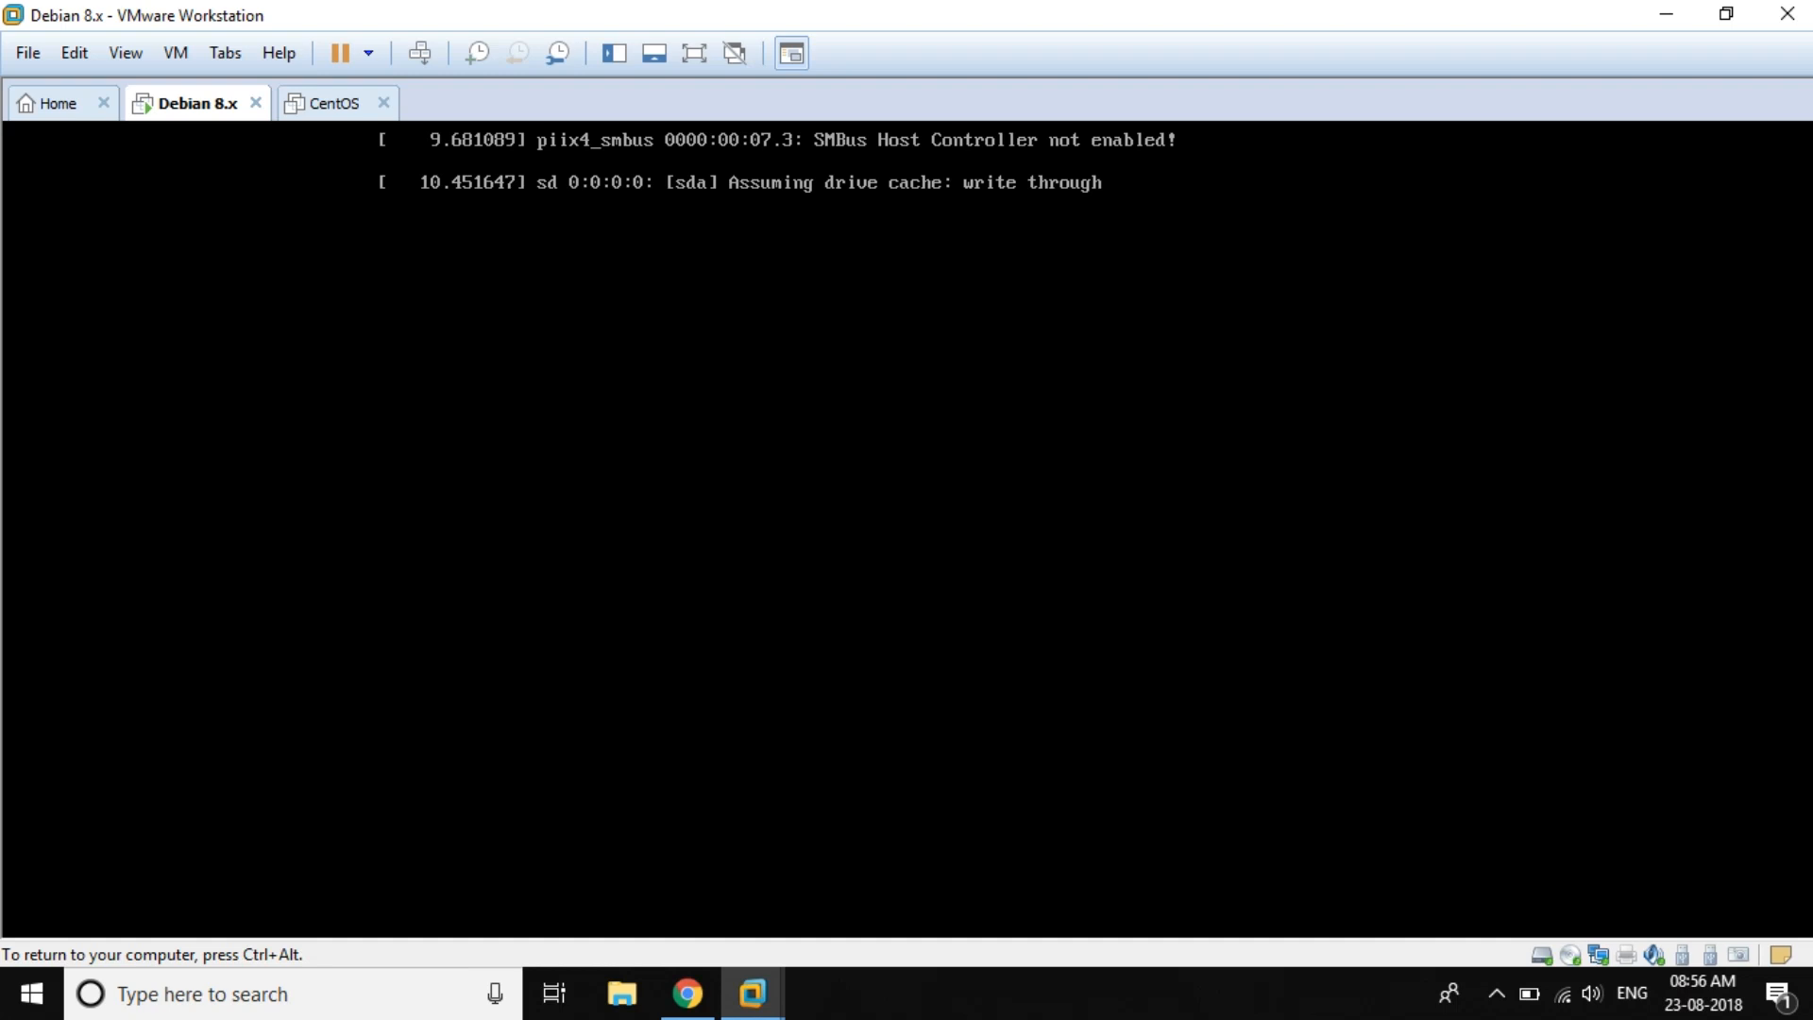
key(ctrl+alt)
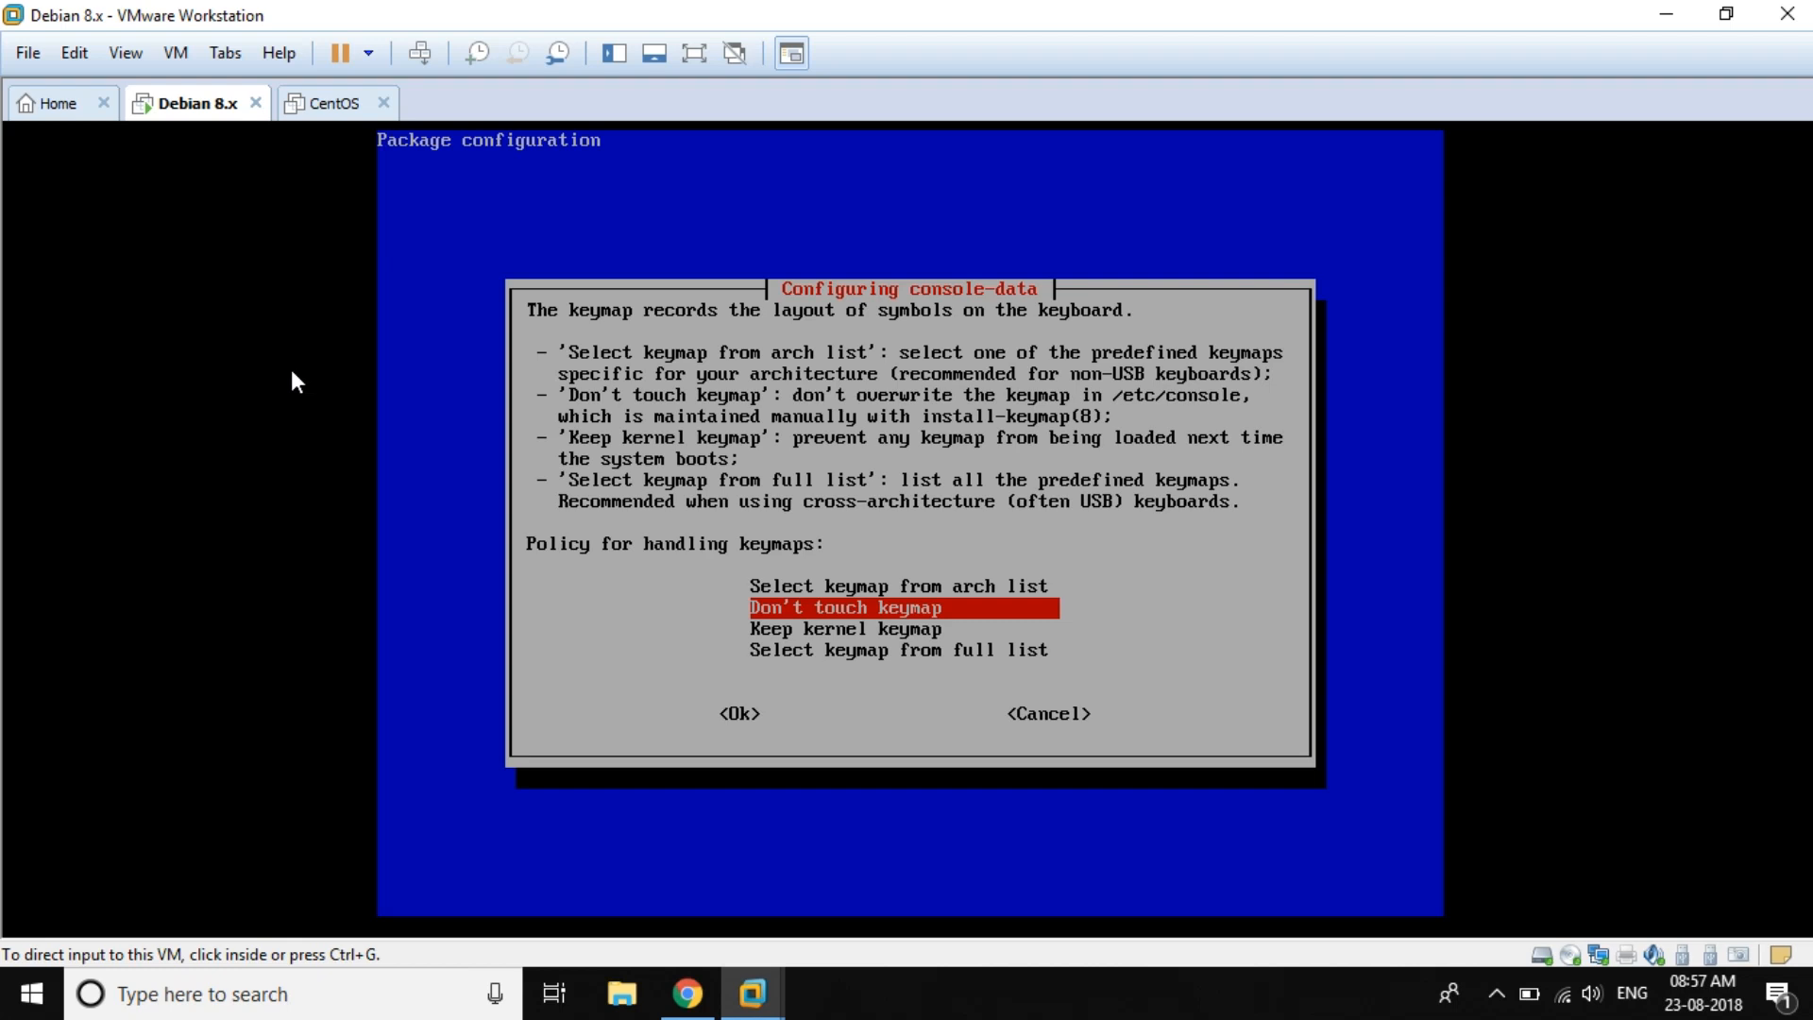
Step: Accept 'Don't touch keymap' and enter 33 to choose US English as the language
click(290, 370)
key(Return)
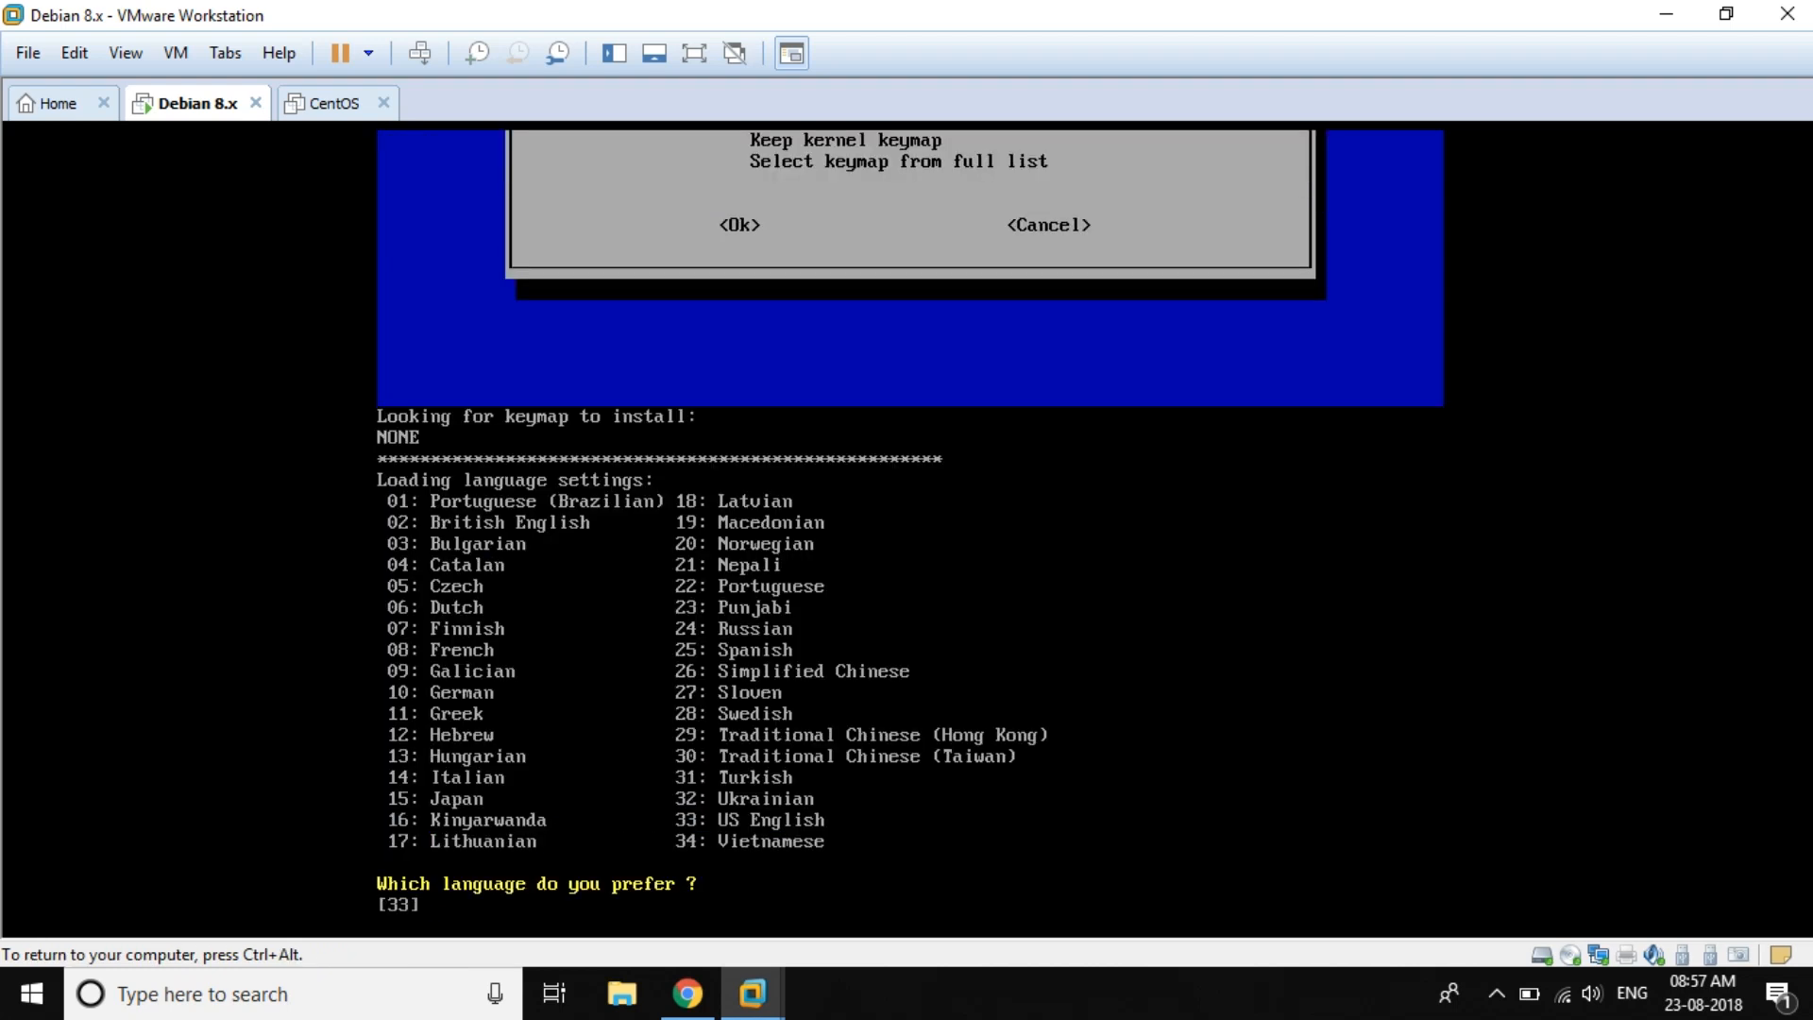
text(33)
key(Return)
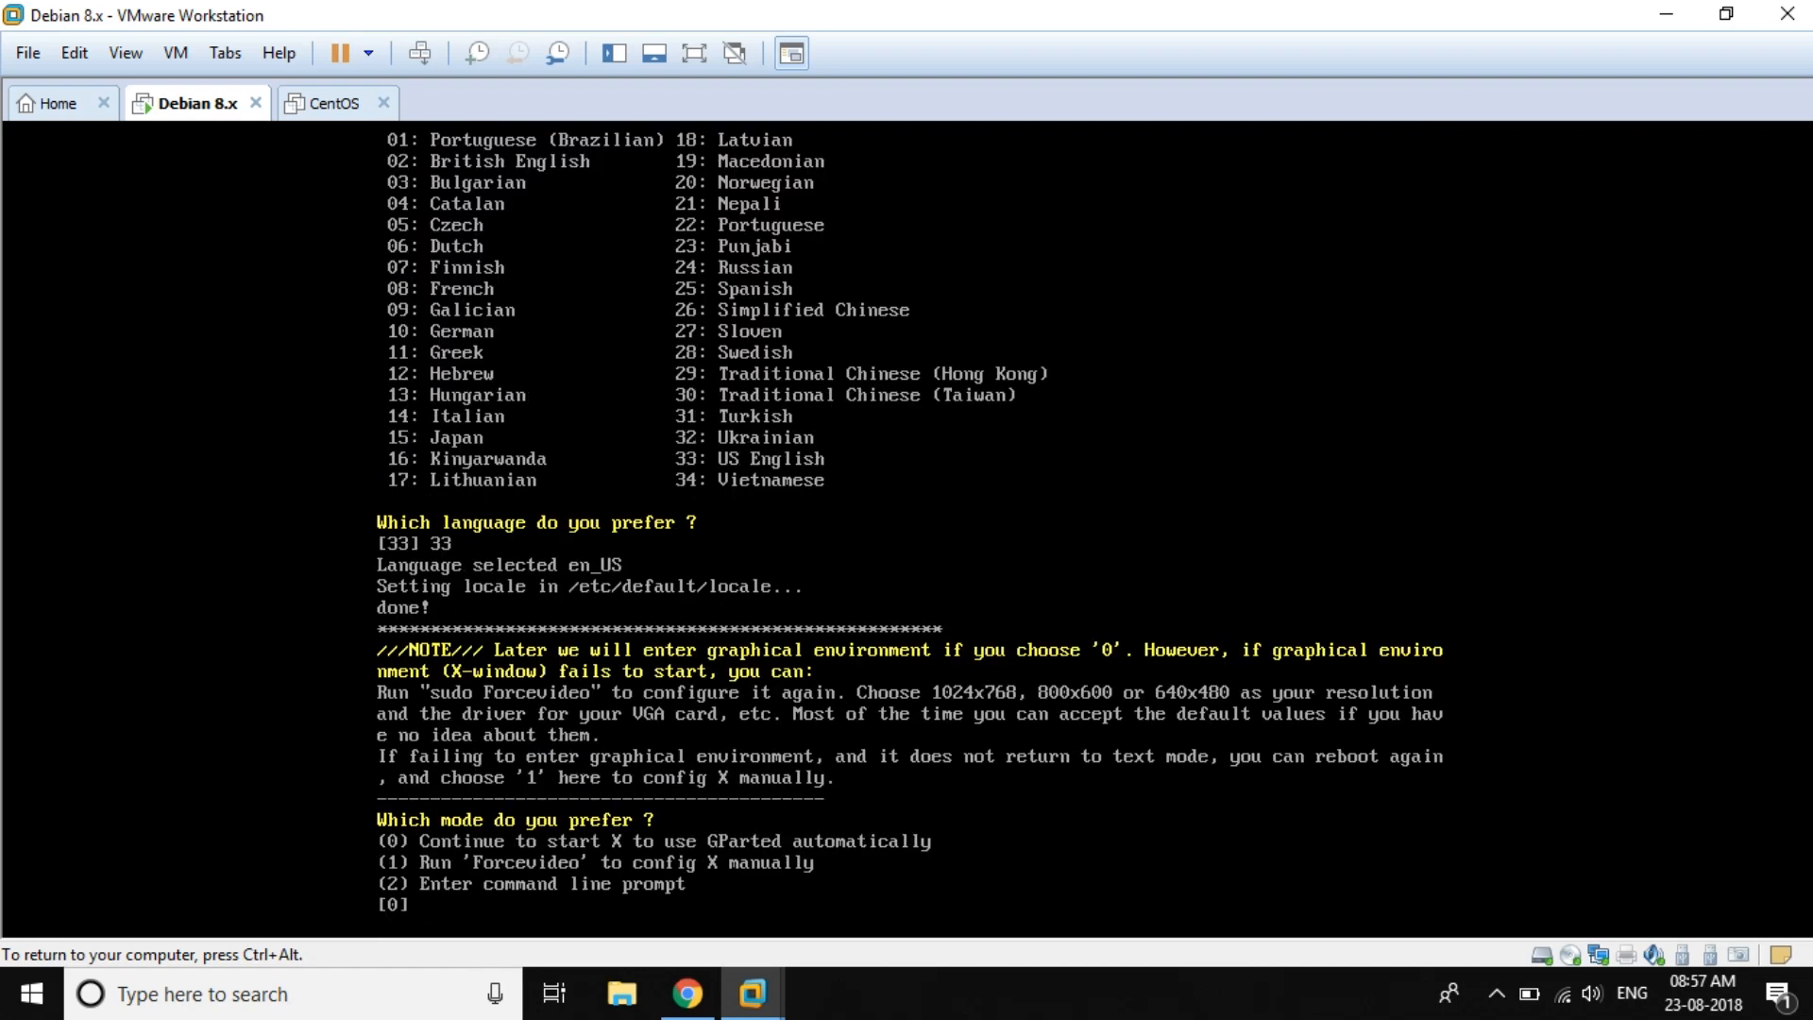
Step: Accept mode 0 to start X and launch the graphical GParted on /dev/sda
key(Return)
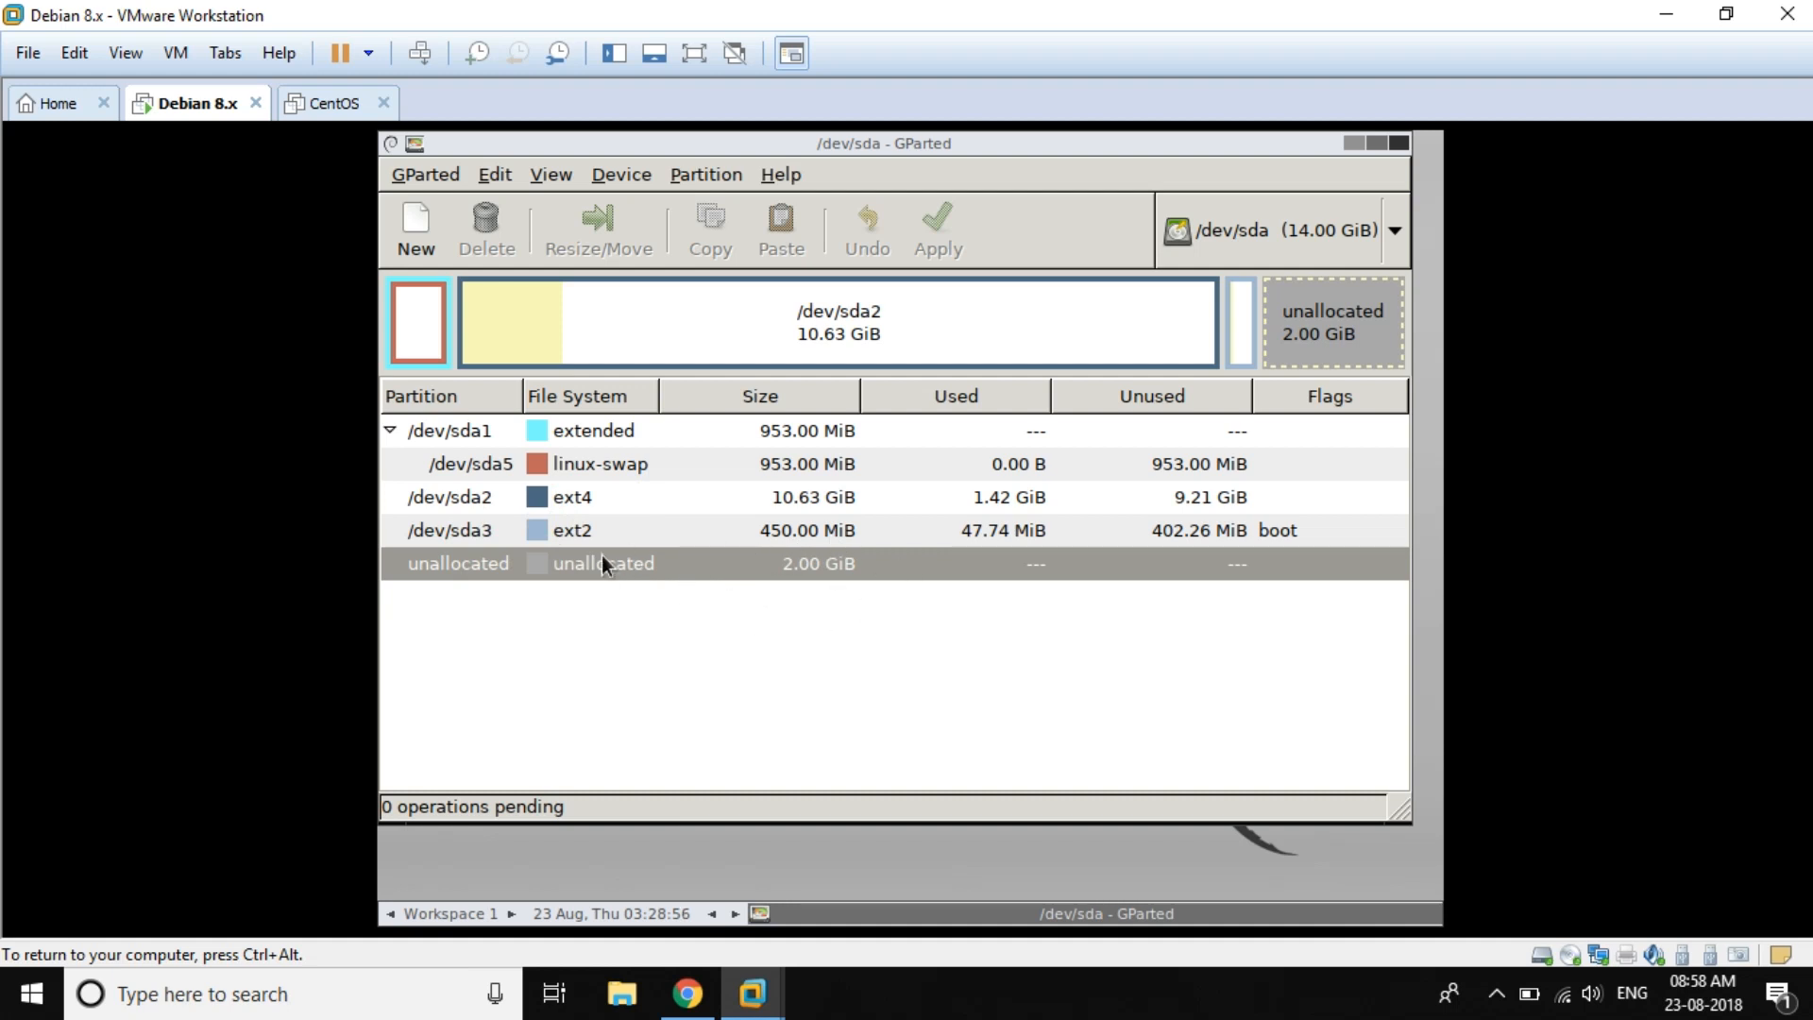
Step: Run Swapon on /dev/sda5, then open and dismiss the /dev/sda3 action menu
right_click(591, 468)
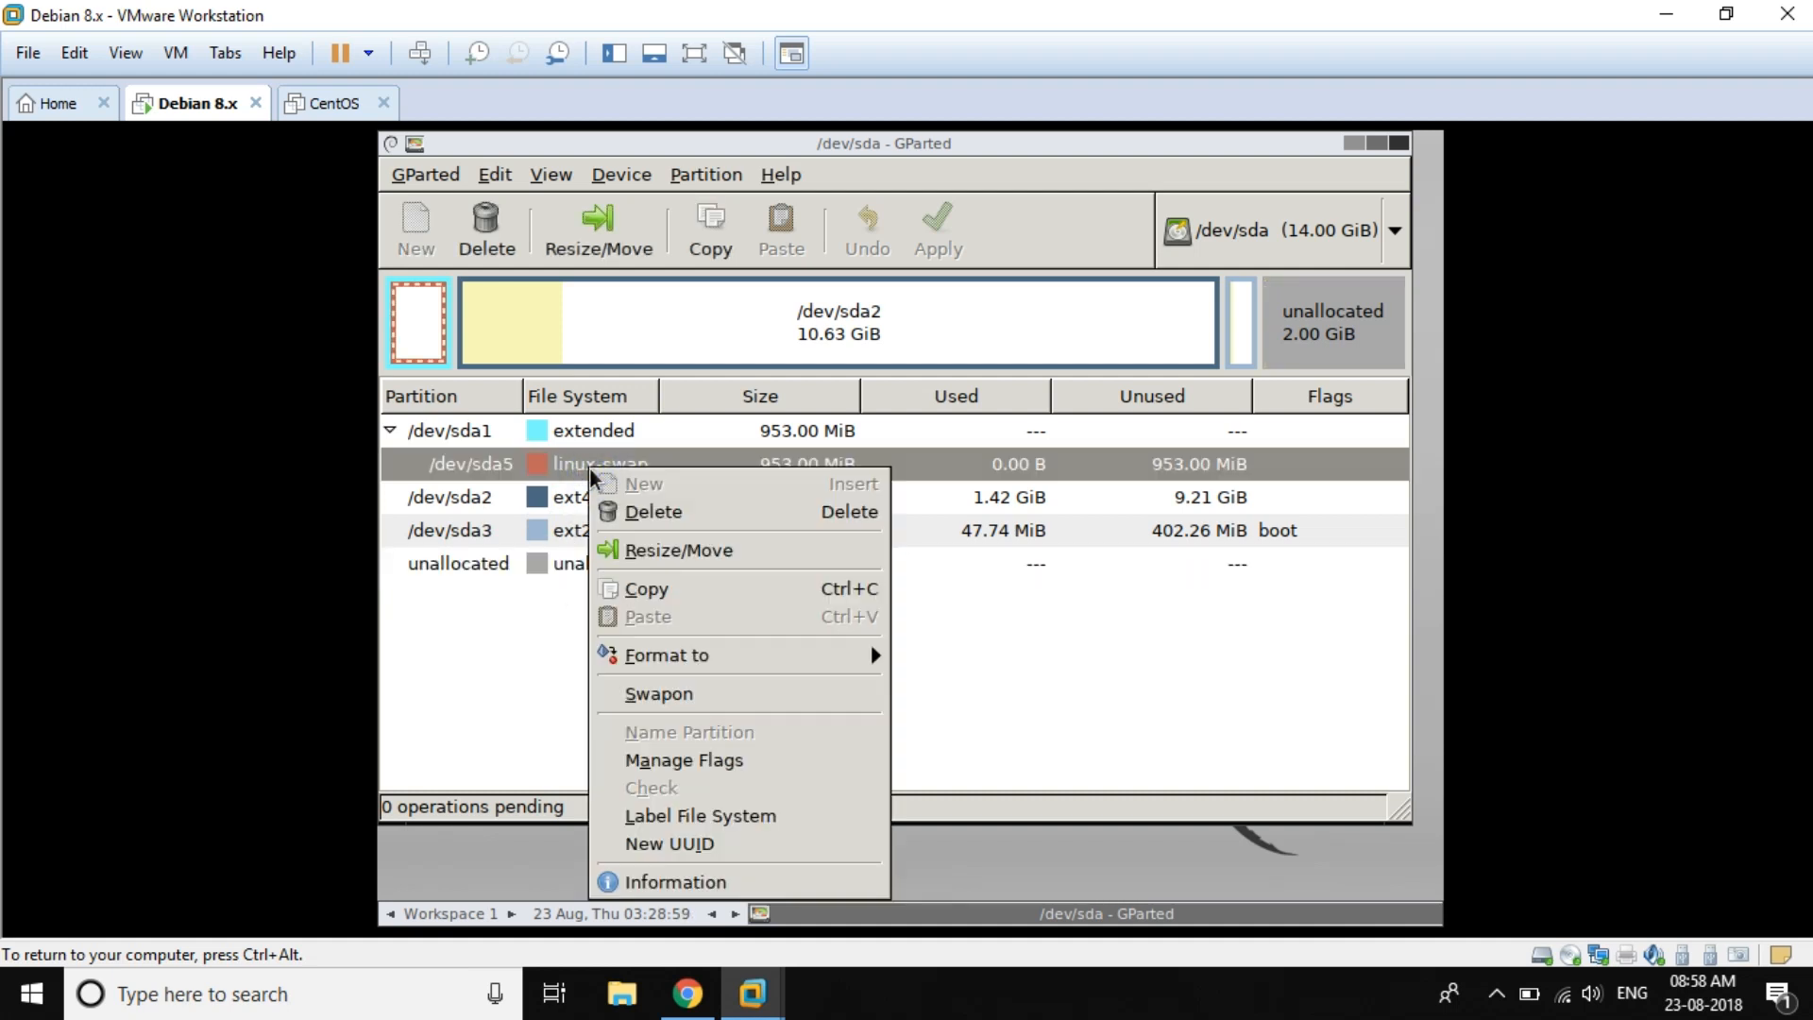
click(664, 695)
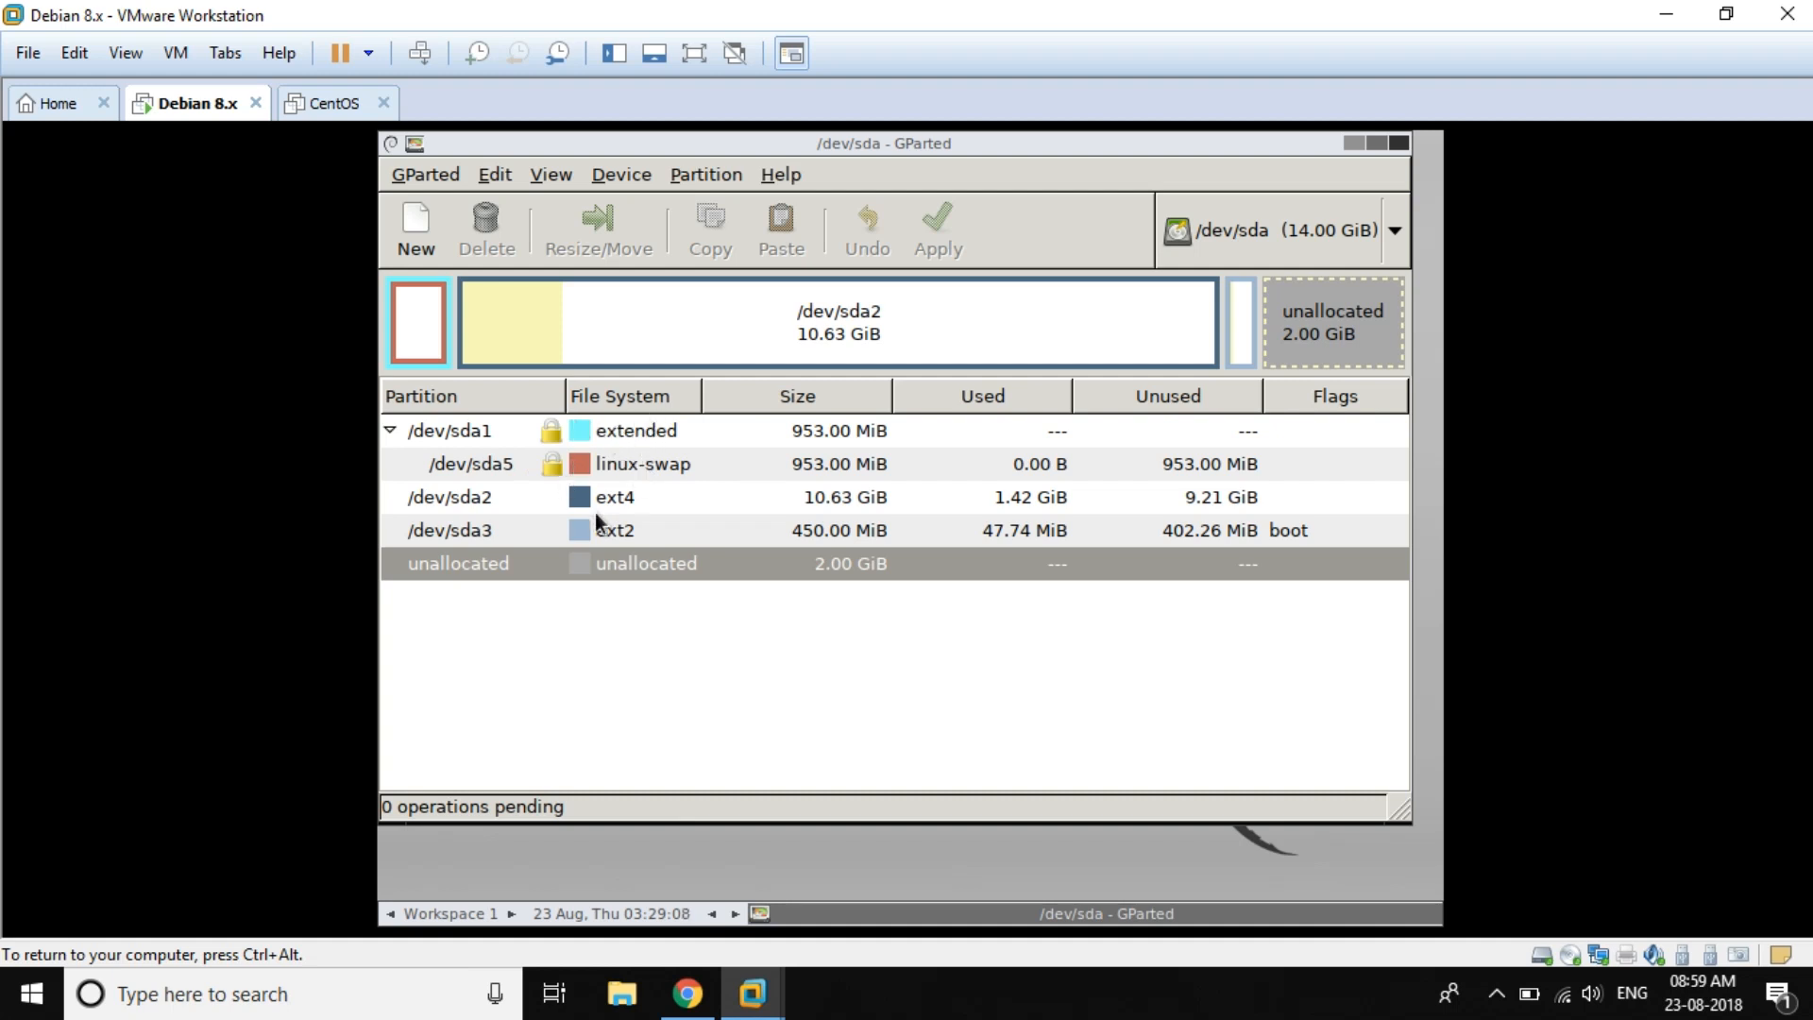
click(618, 501)
click(617, 529)
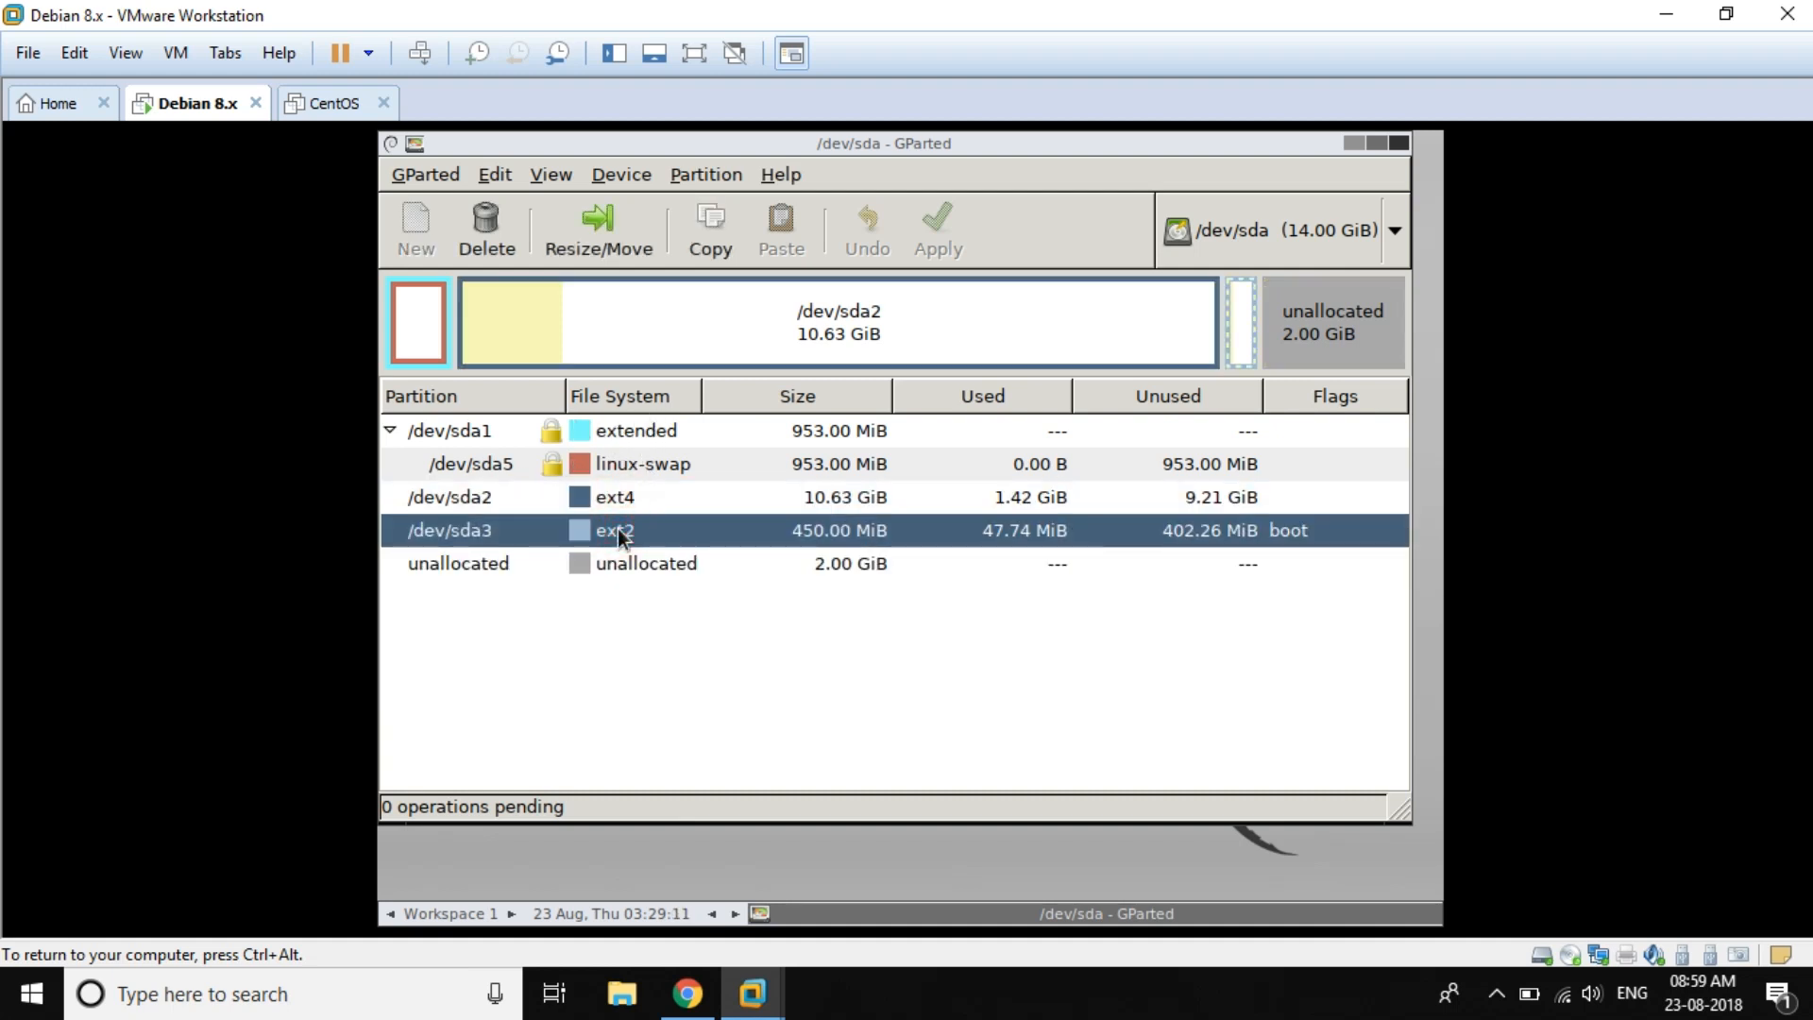
right_click(621, 543)
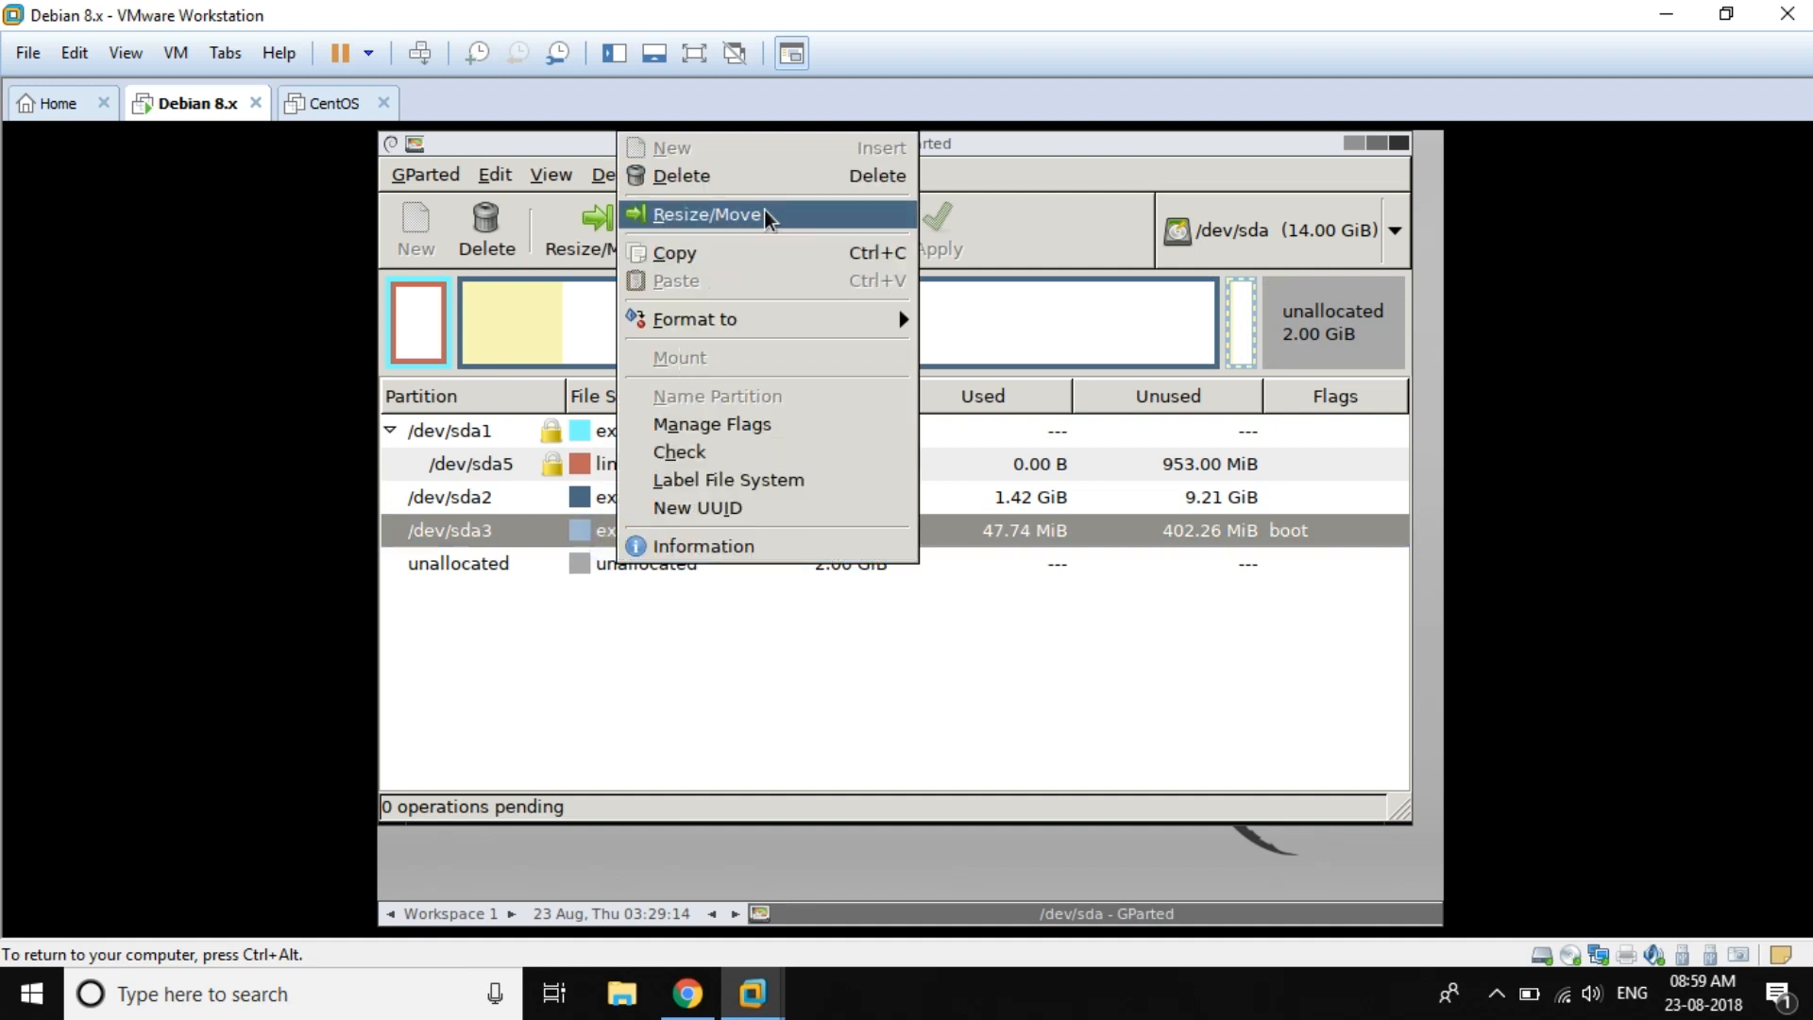
click(647, 696)
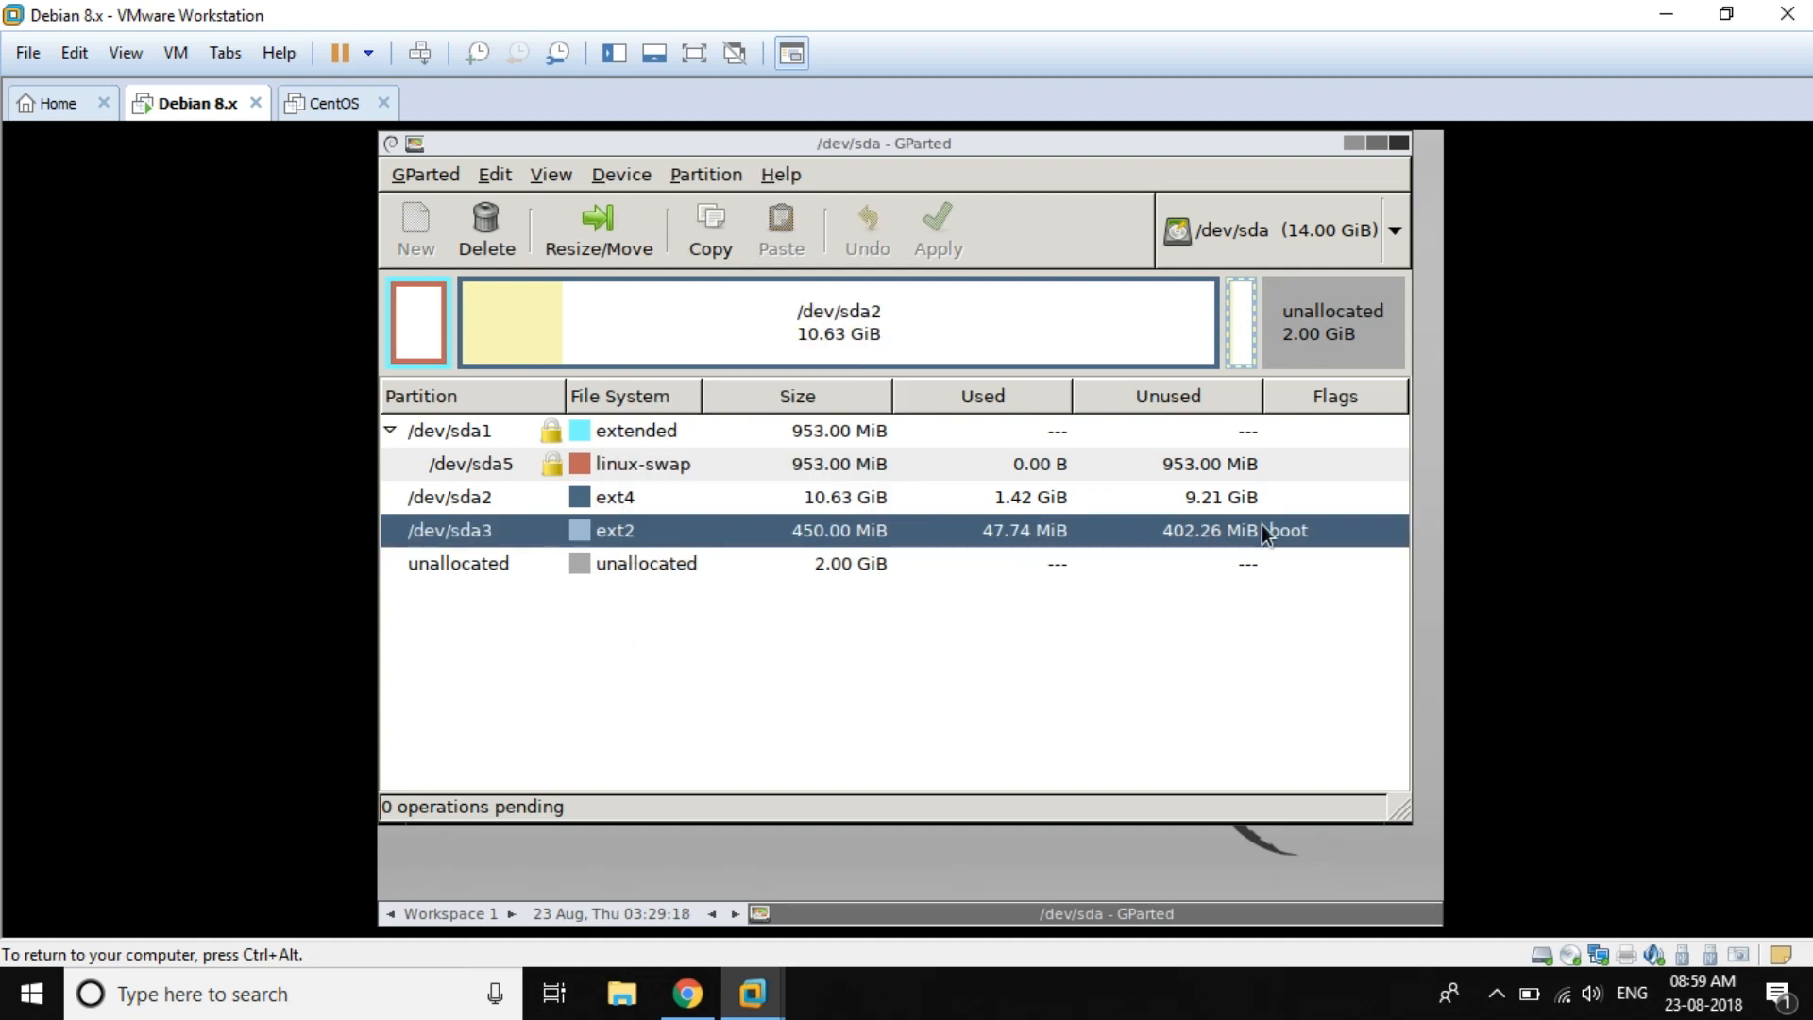
right_click(655, 533)
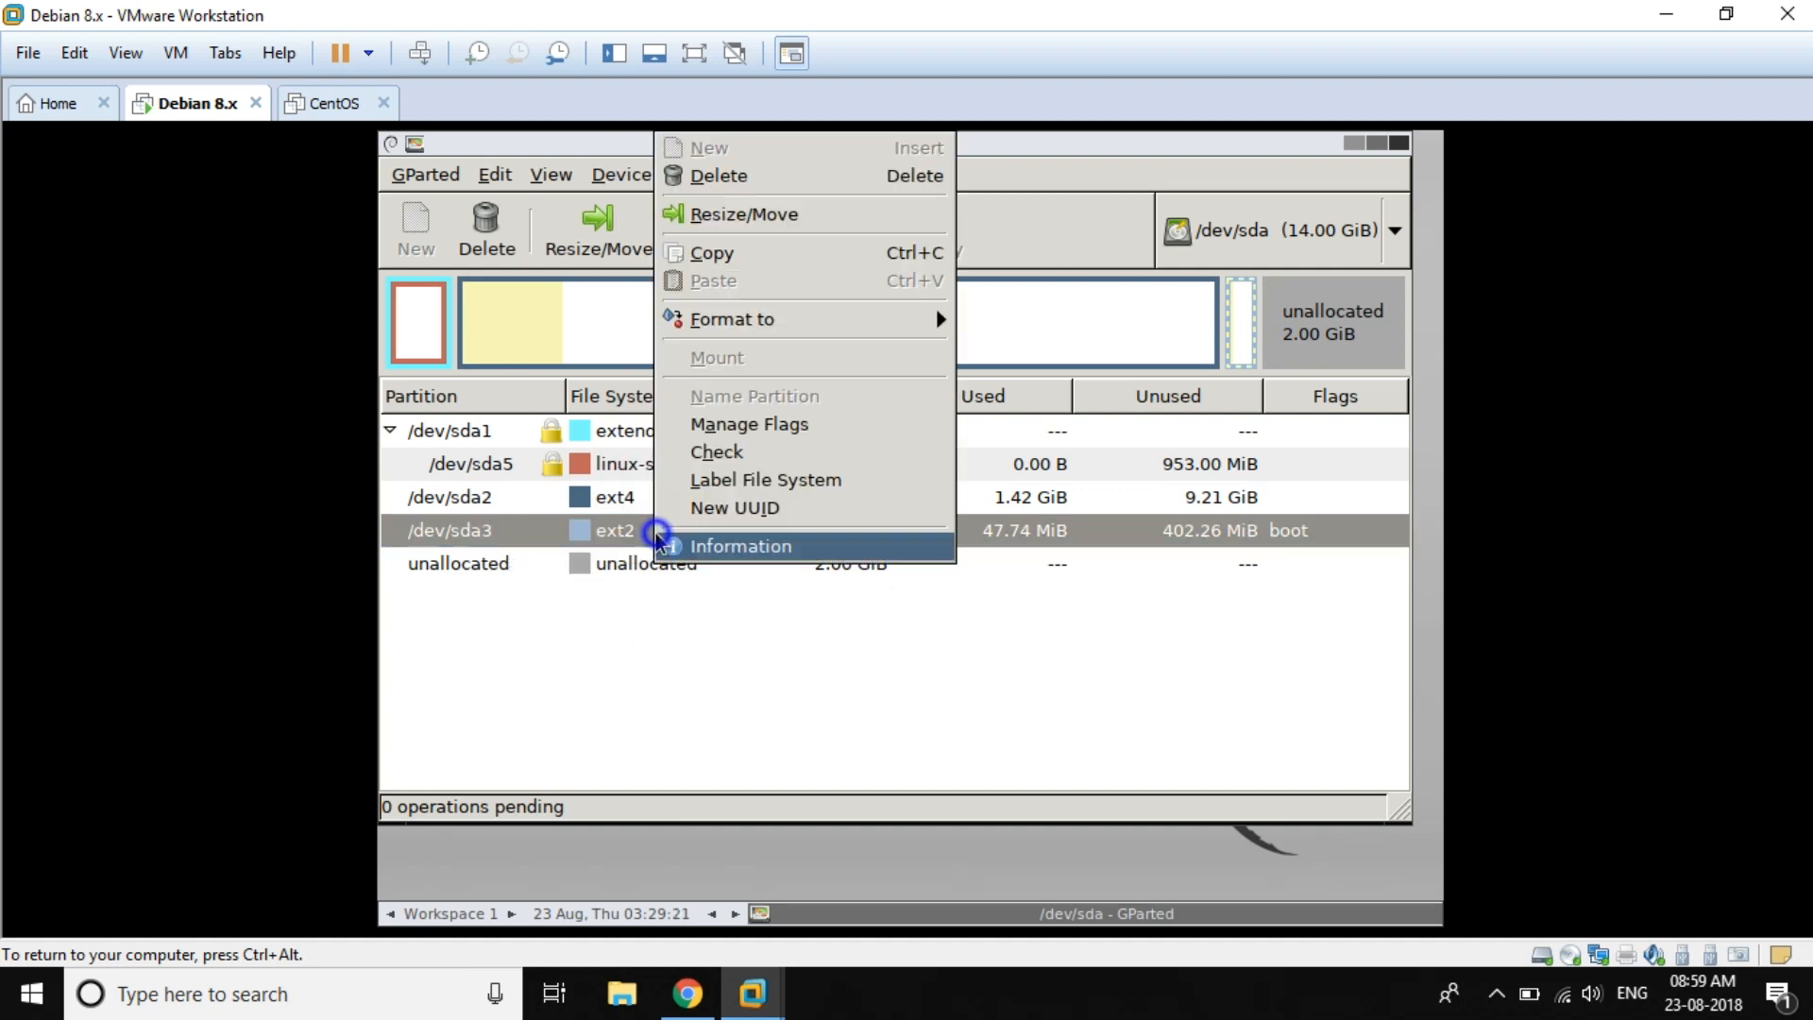
Step: Slide /dev/sda3 fully to the right end of the disk and accept the move warning
click(768, 223)
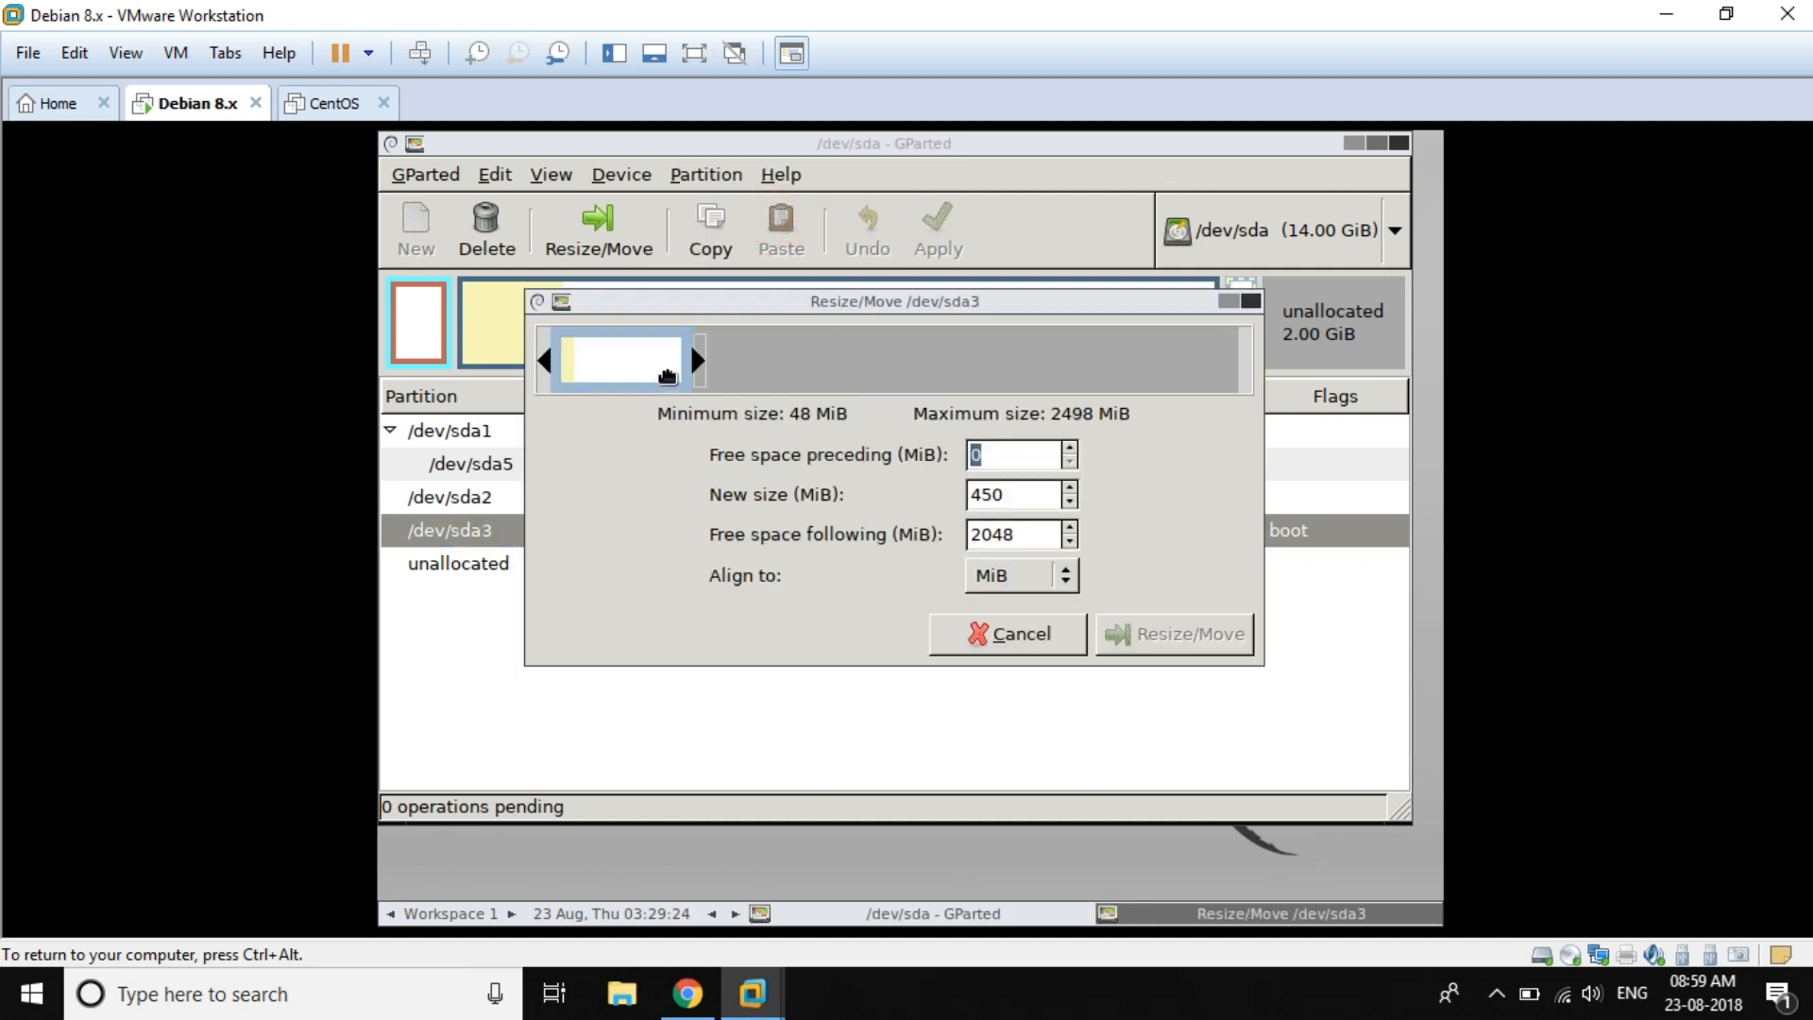
drag(690, 344, 1232, 371)
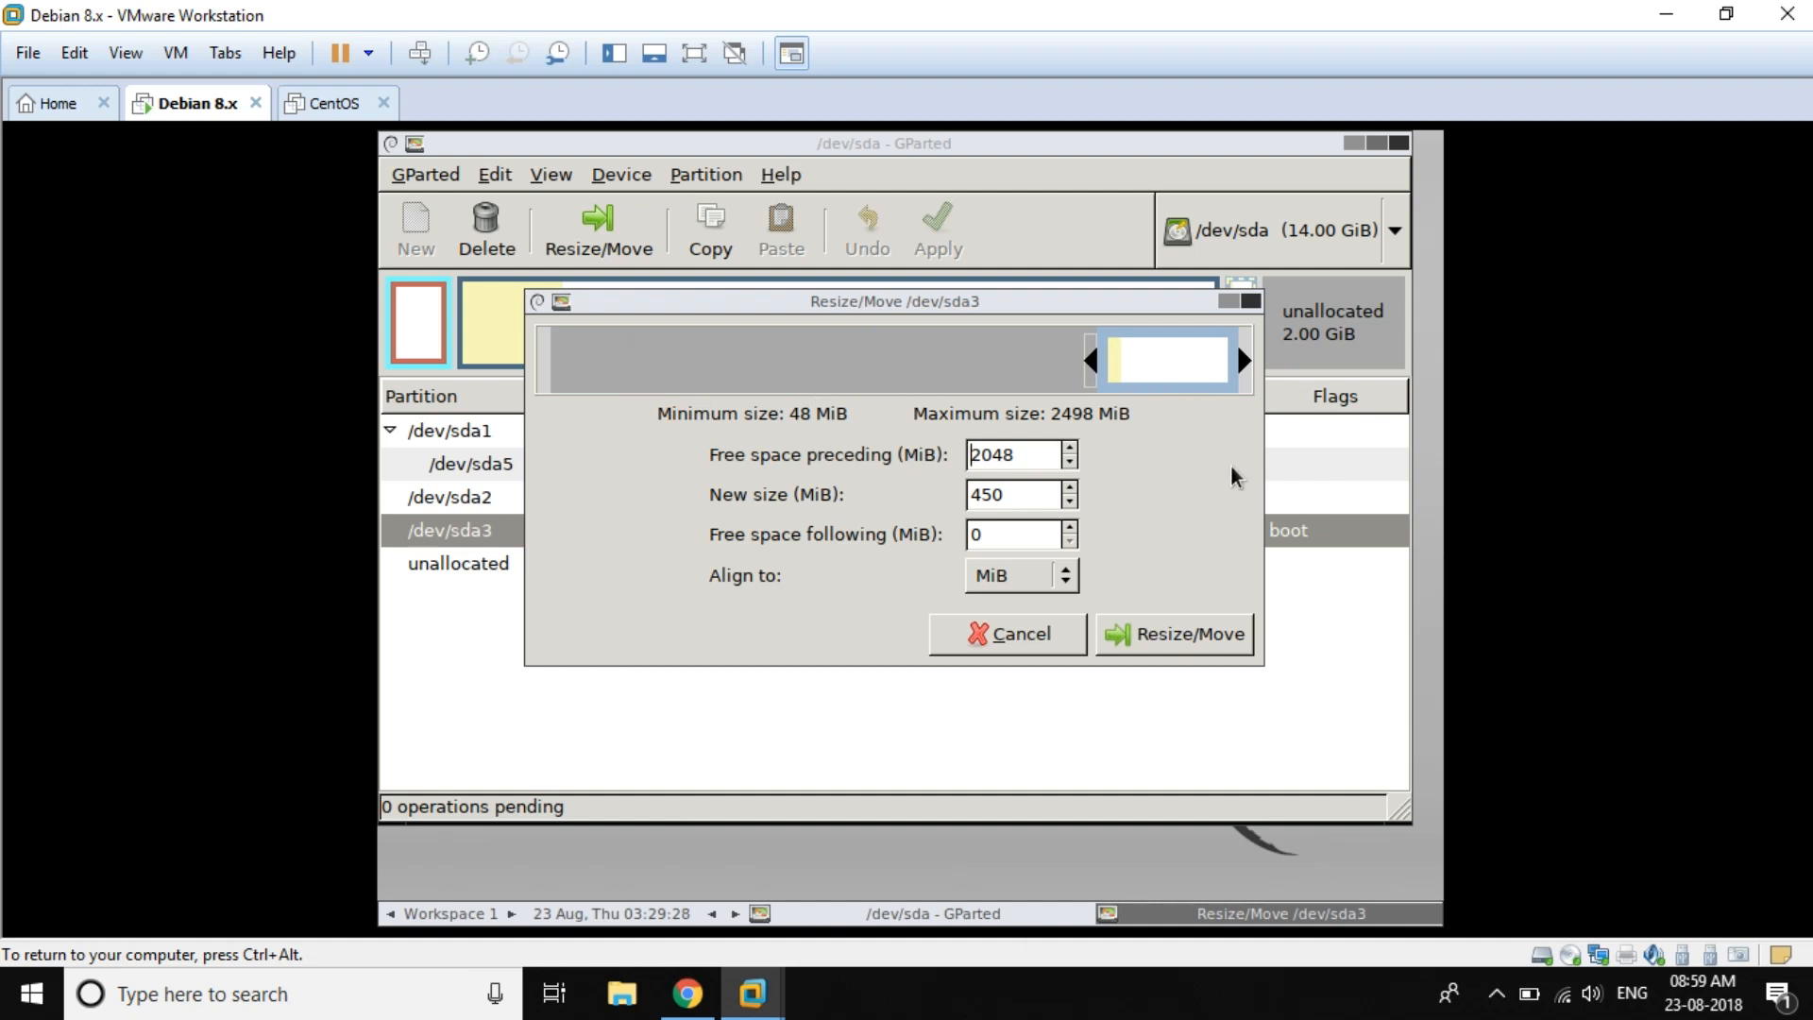
click(1201, 634)
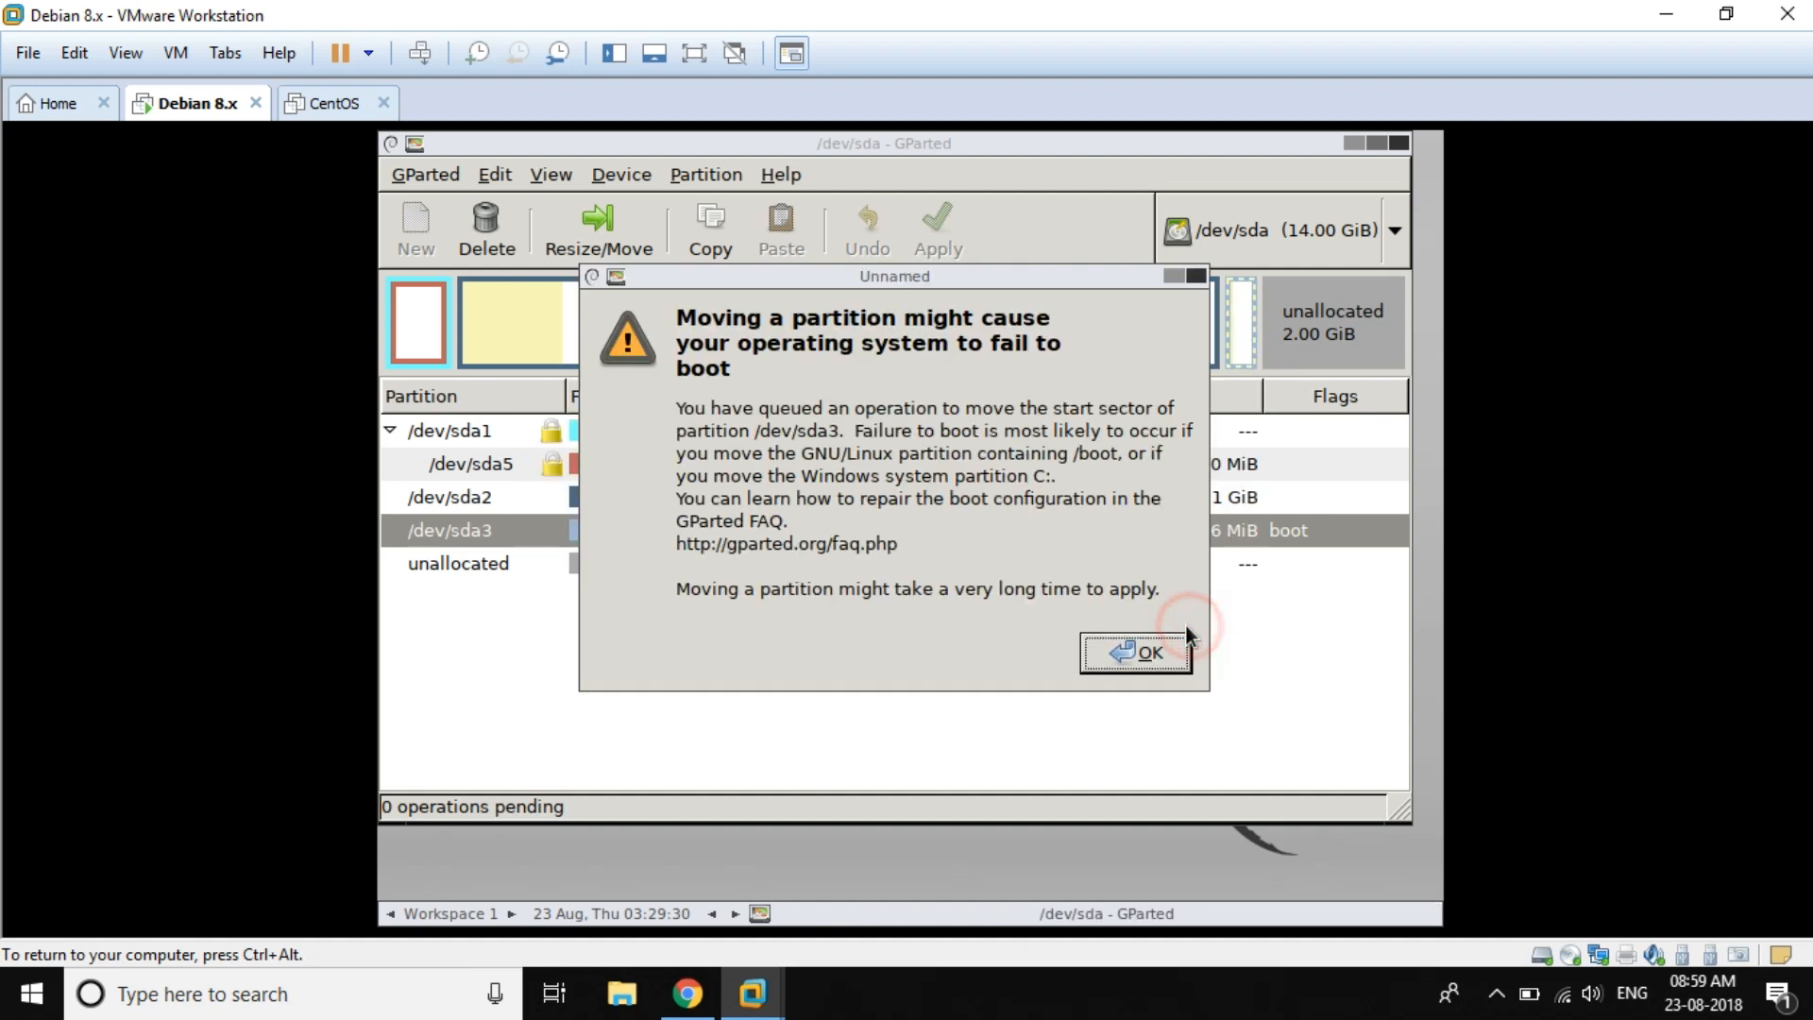
click(1165, 653)
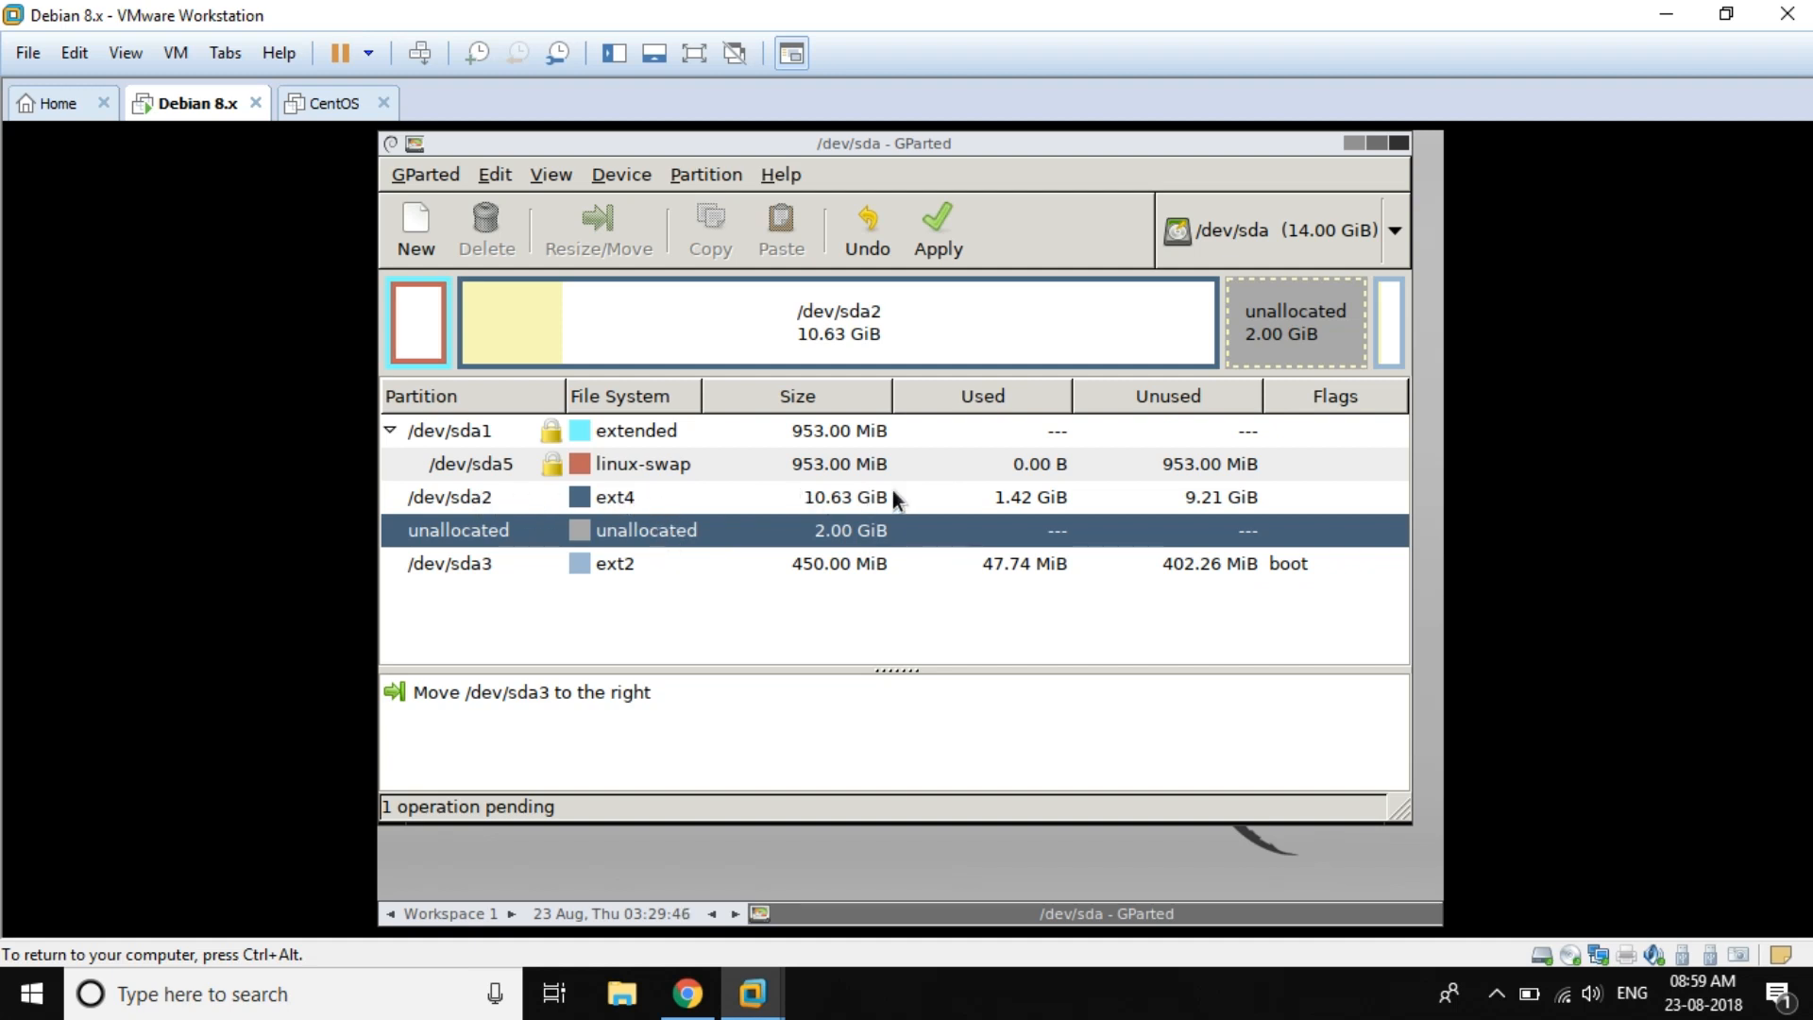
Step: Resize /dev/sda2 to its 12932 MiB maximum, filling the 2.00 GiB free space
click(750, 496)
right_click(749, 496)
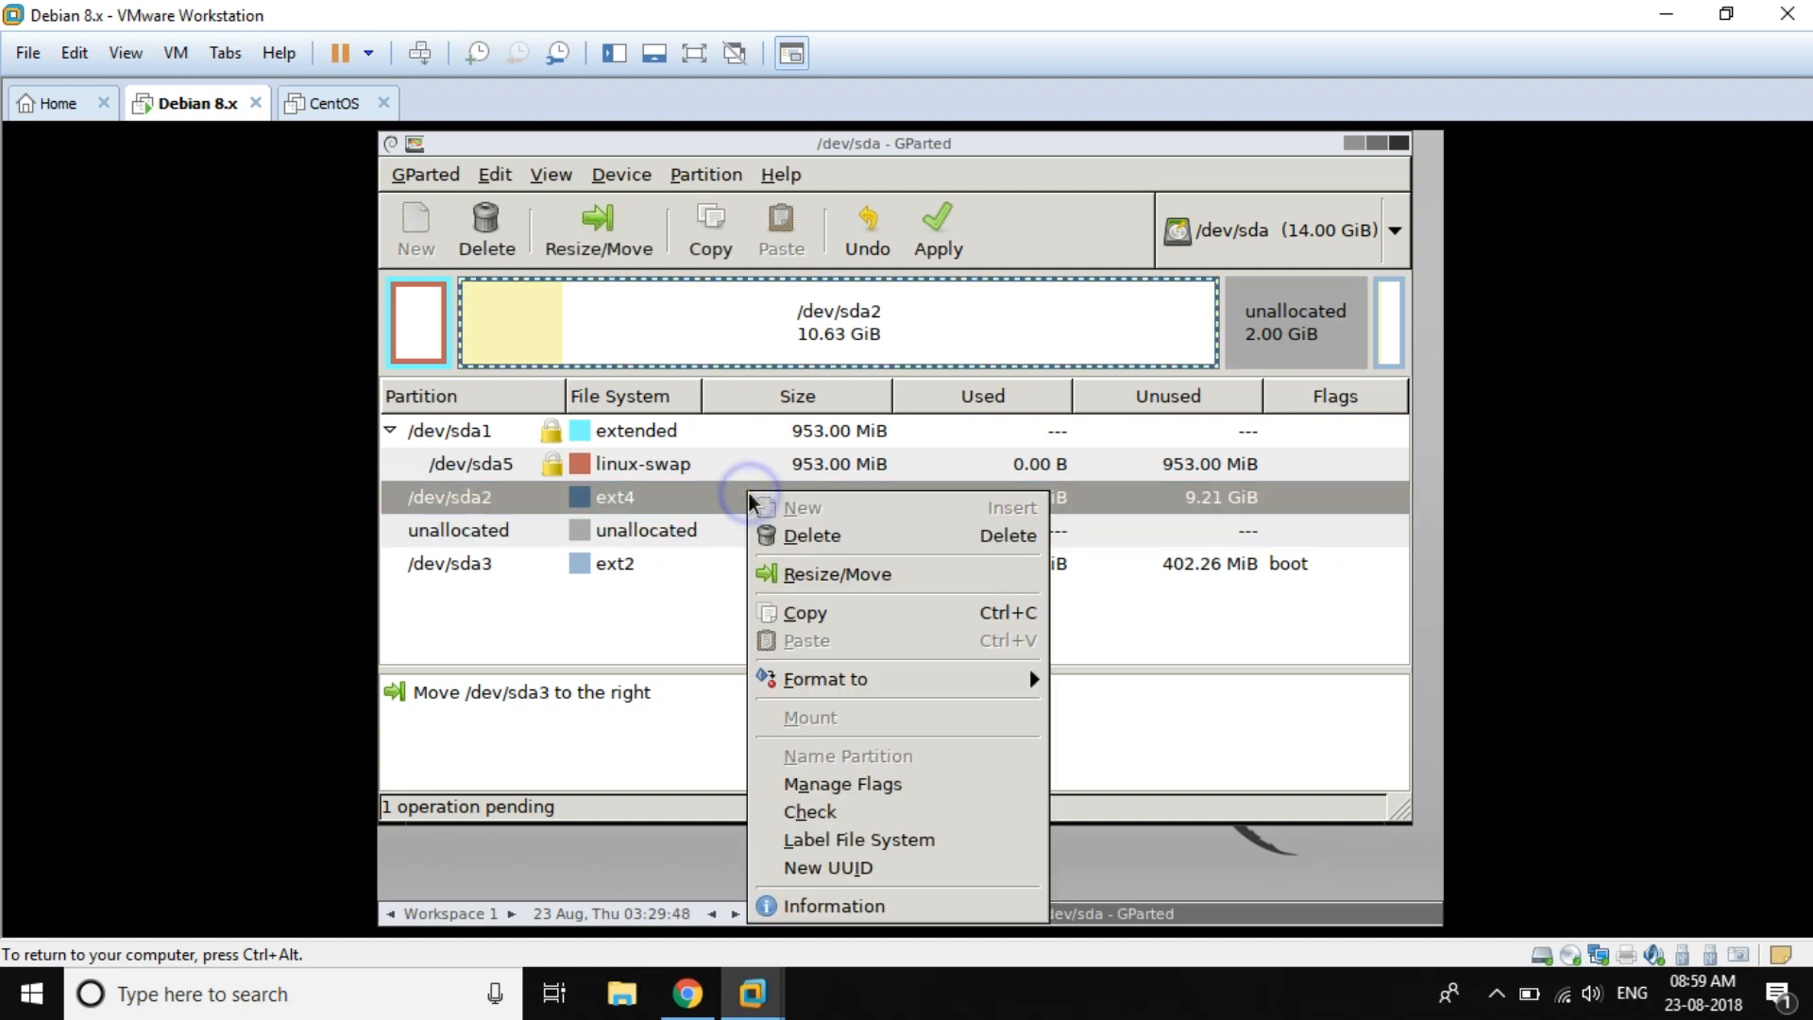
click(816, 576)
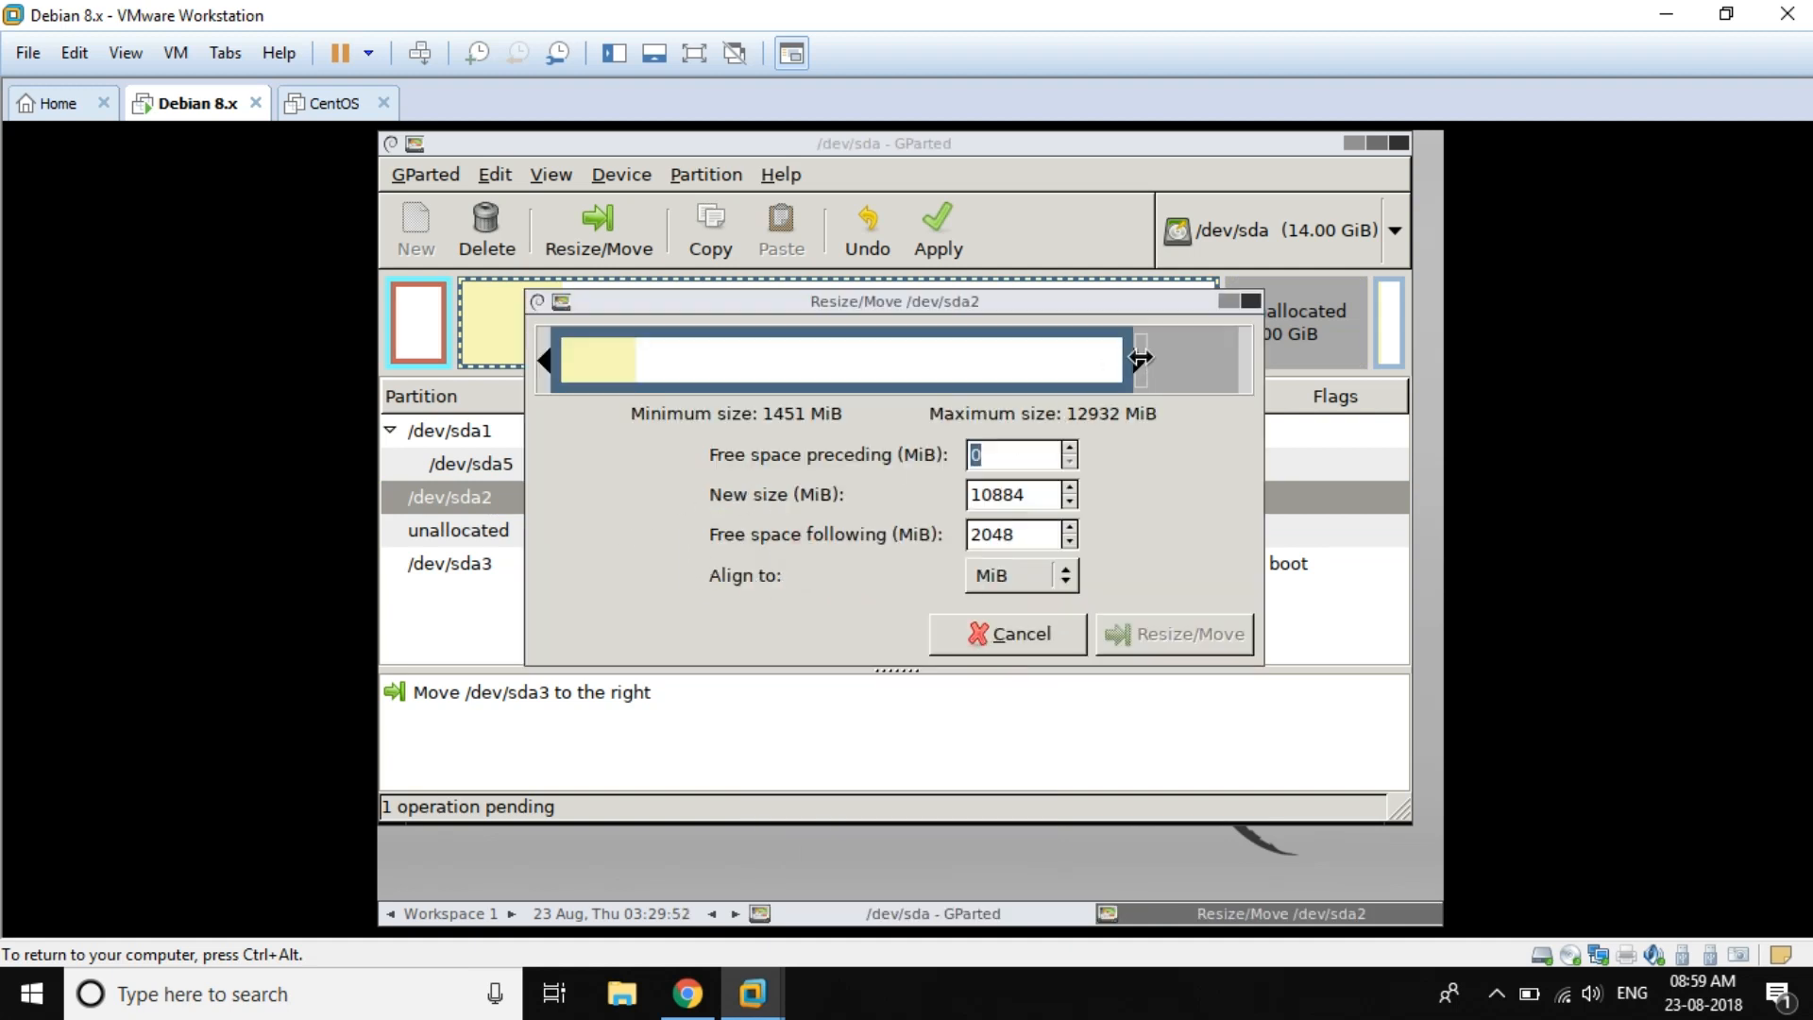
drag(1148, 354, 1269, 358)
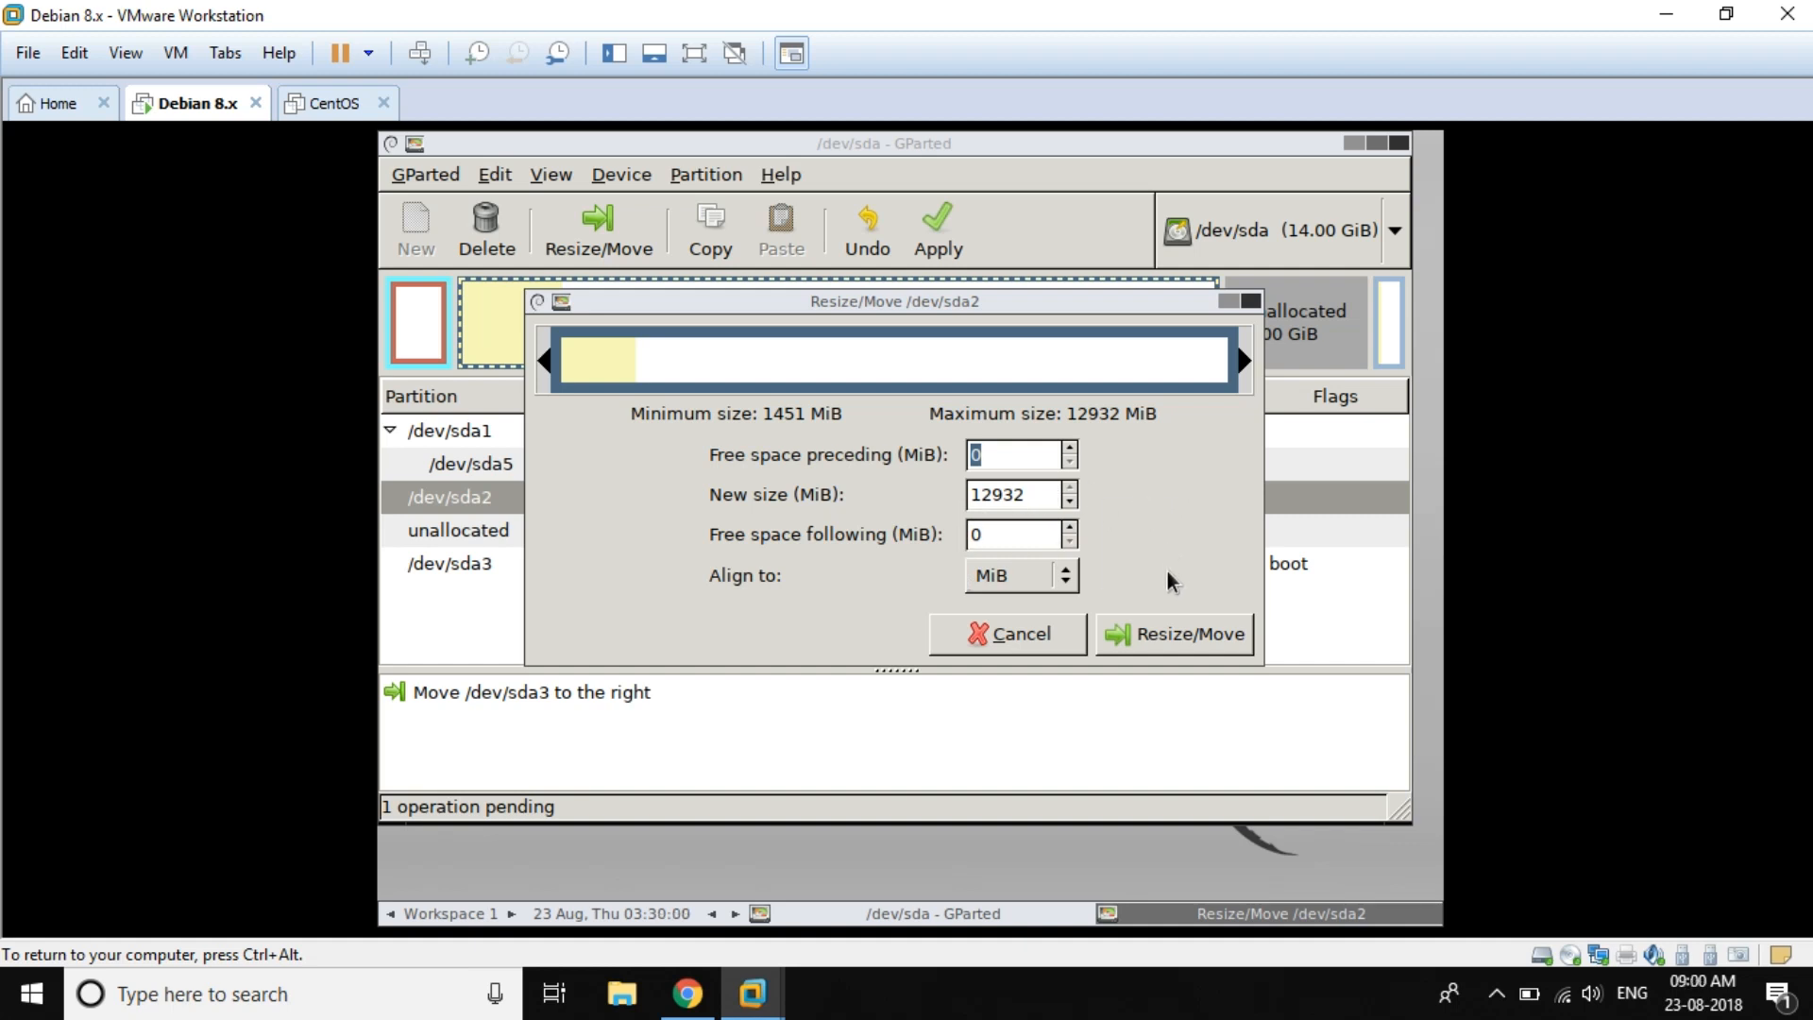
click(1165, 633)
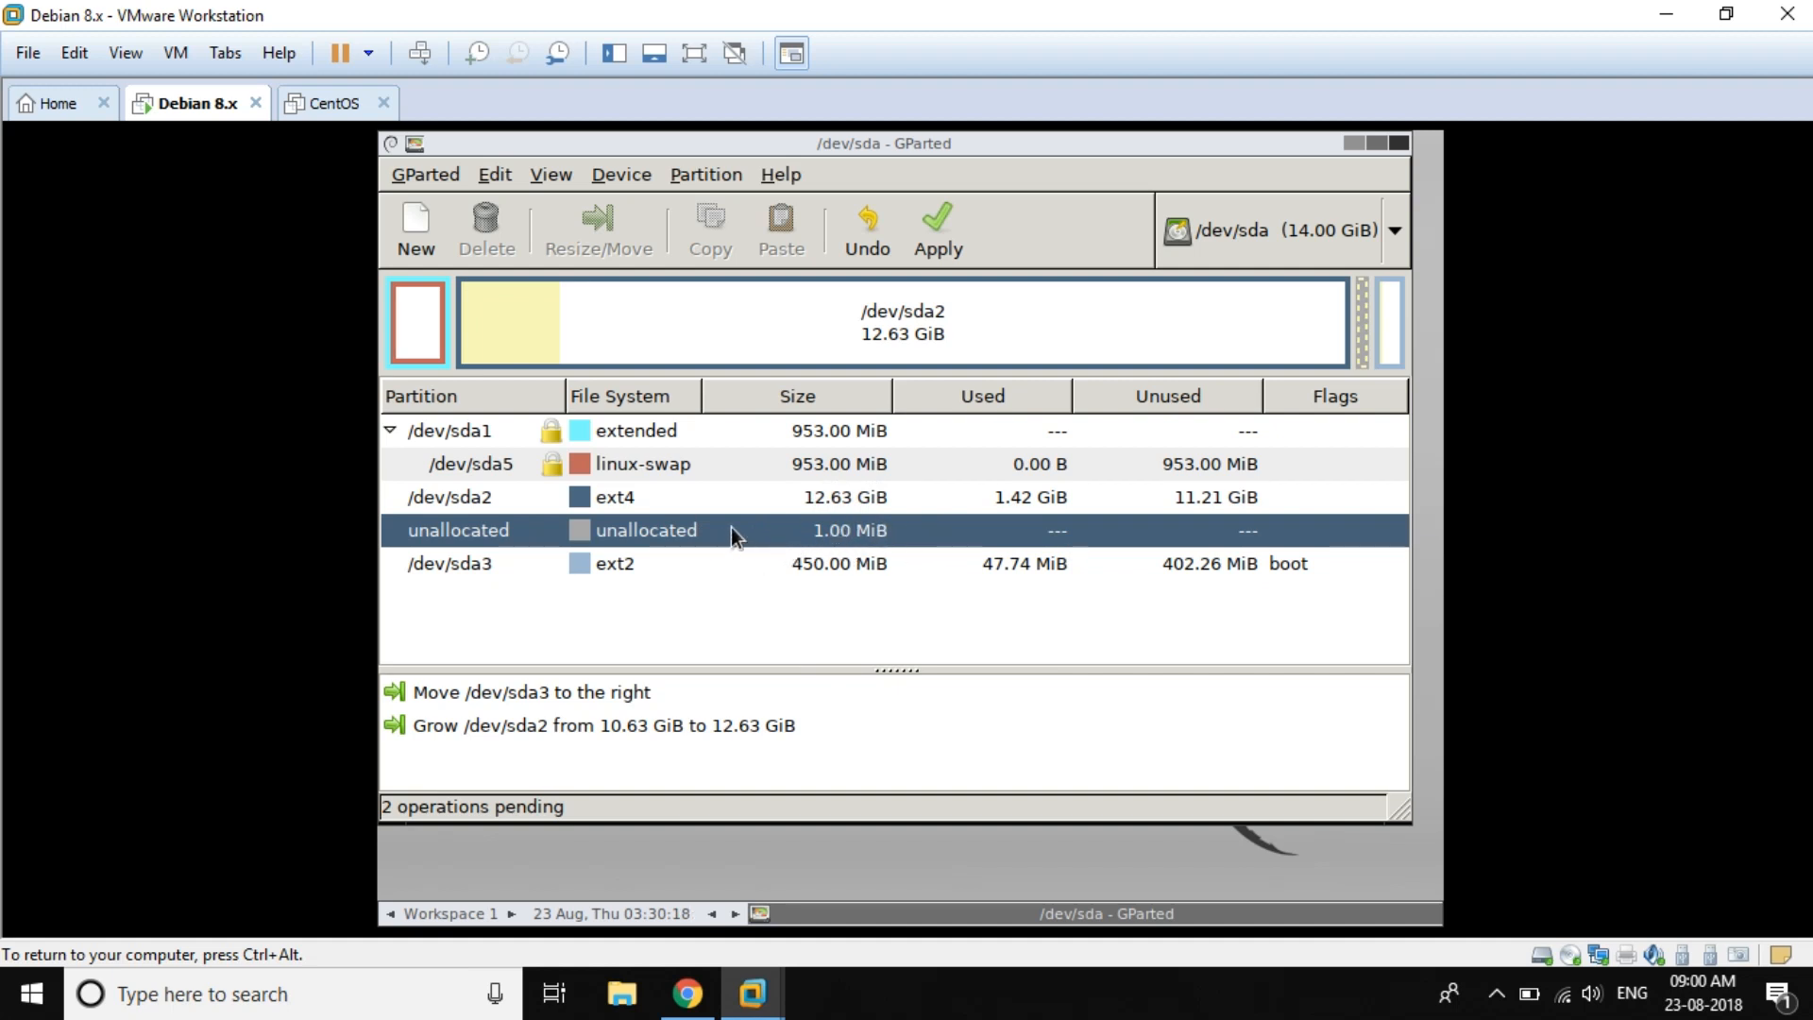
Step: Shift /dev/sda2 right to leave 1 MiB preceding space and accept the boot warning
click(699, 504)
right_click(698, 501)
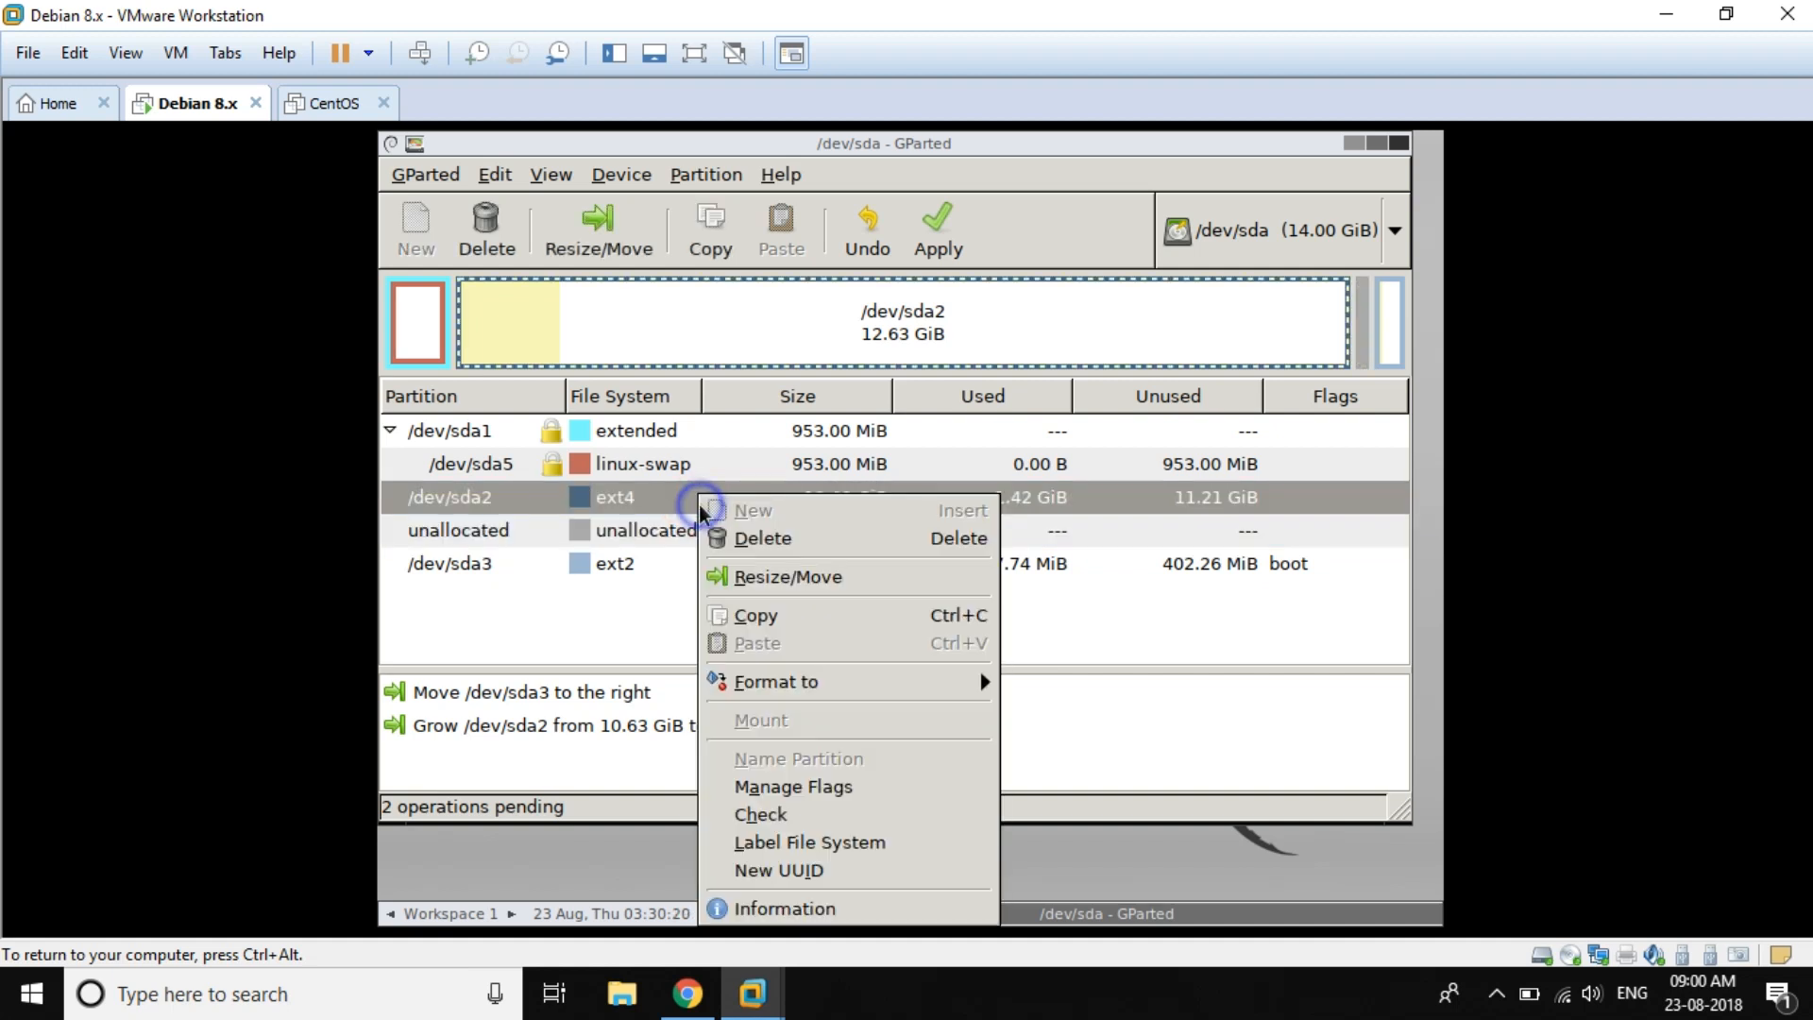
click(818, 572)
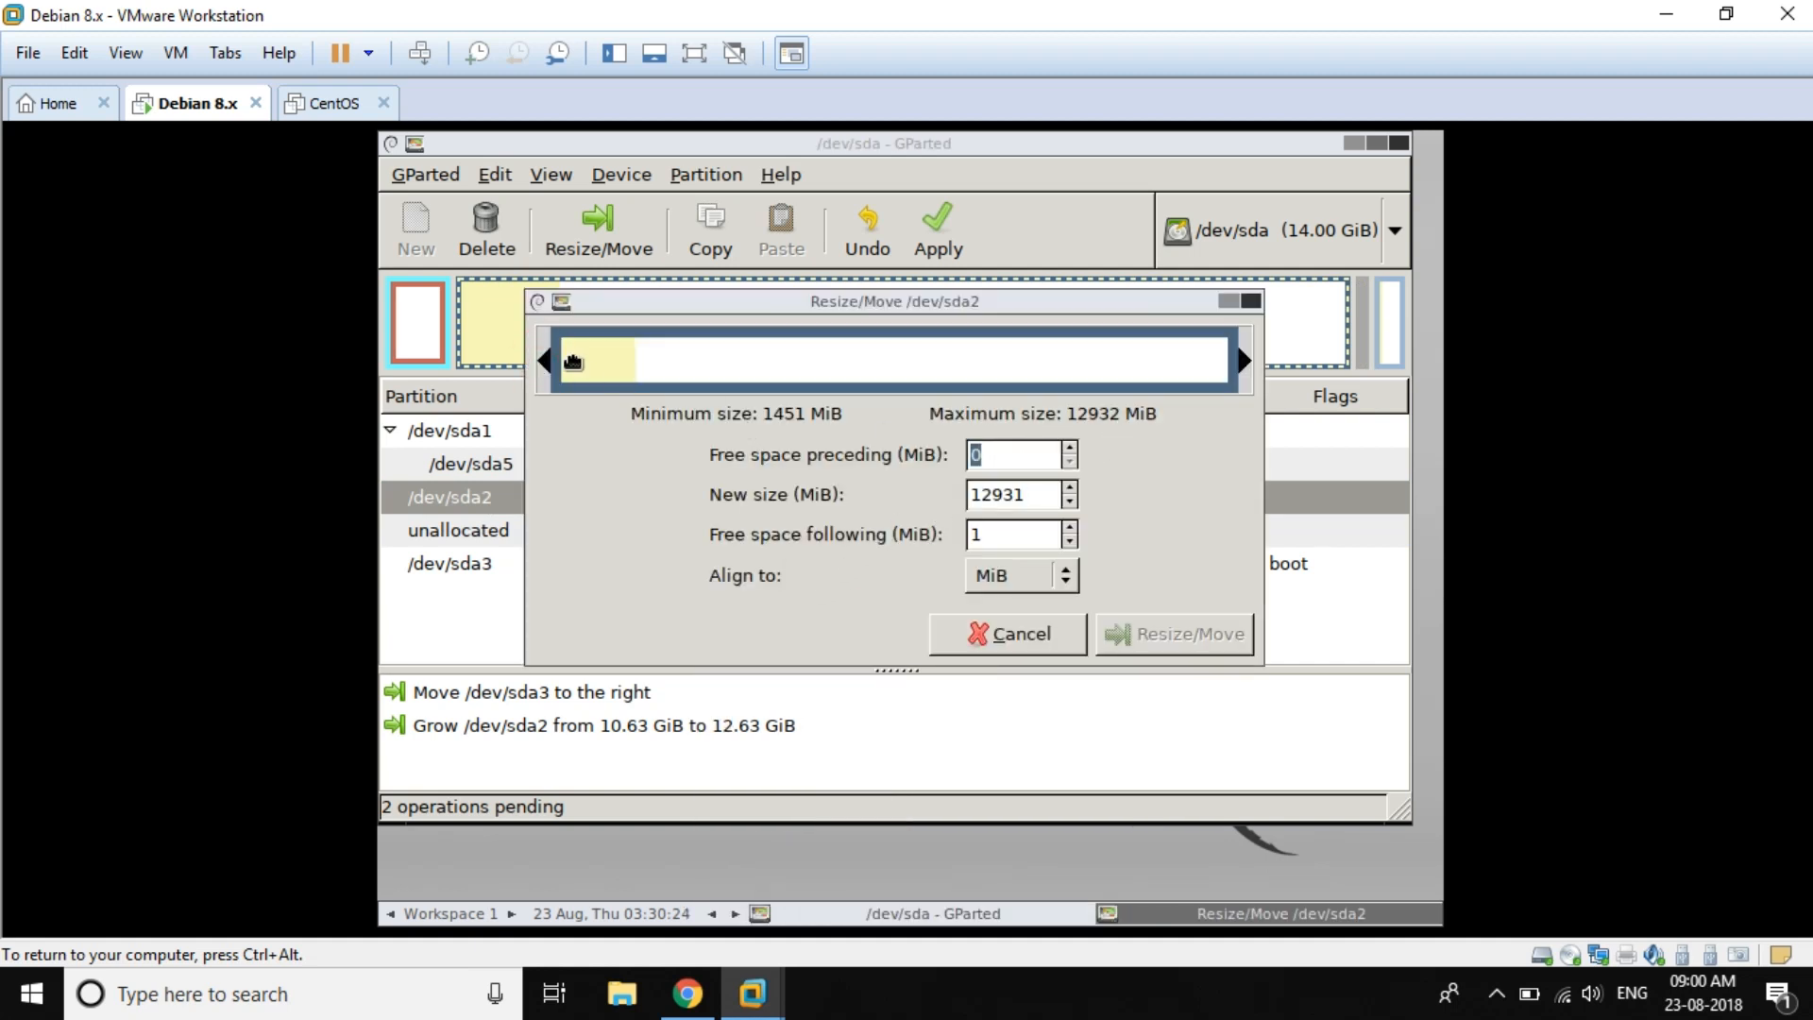
drag(568, 359, 552, 360)
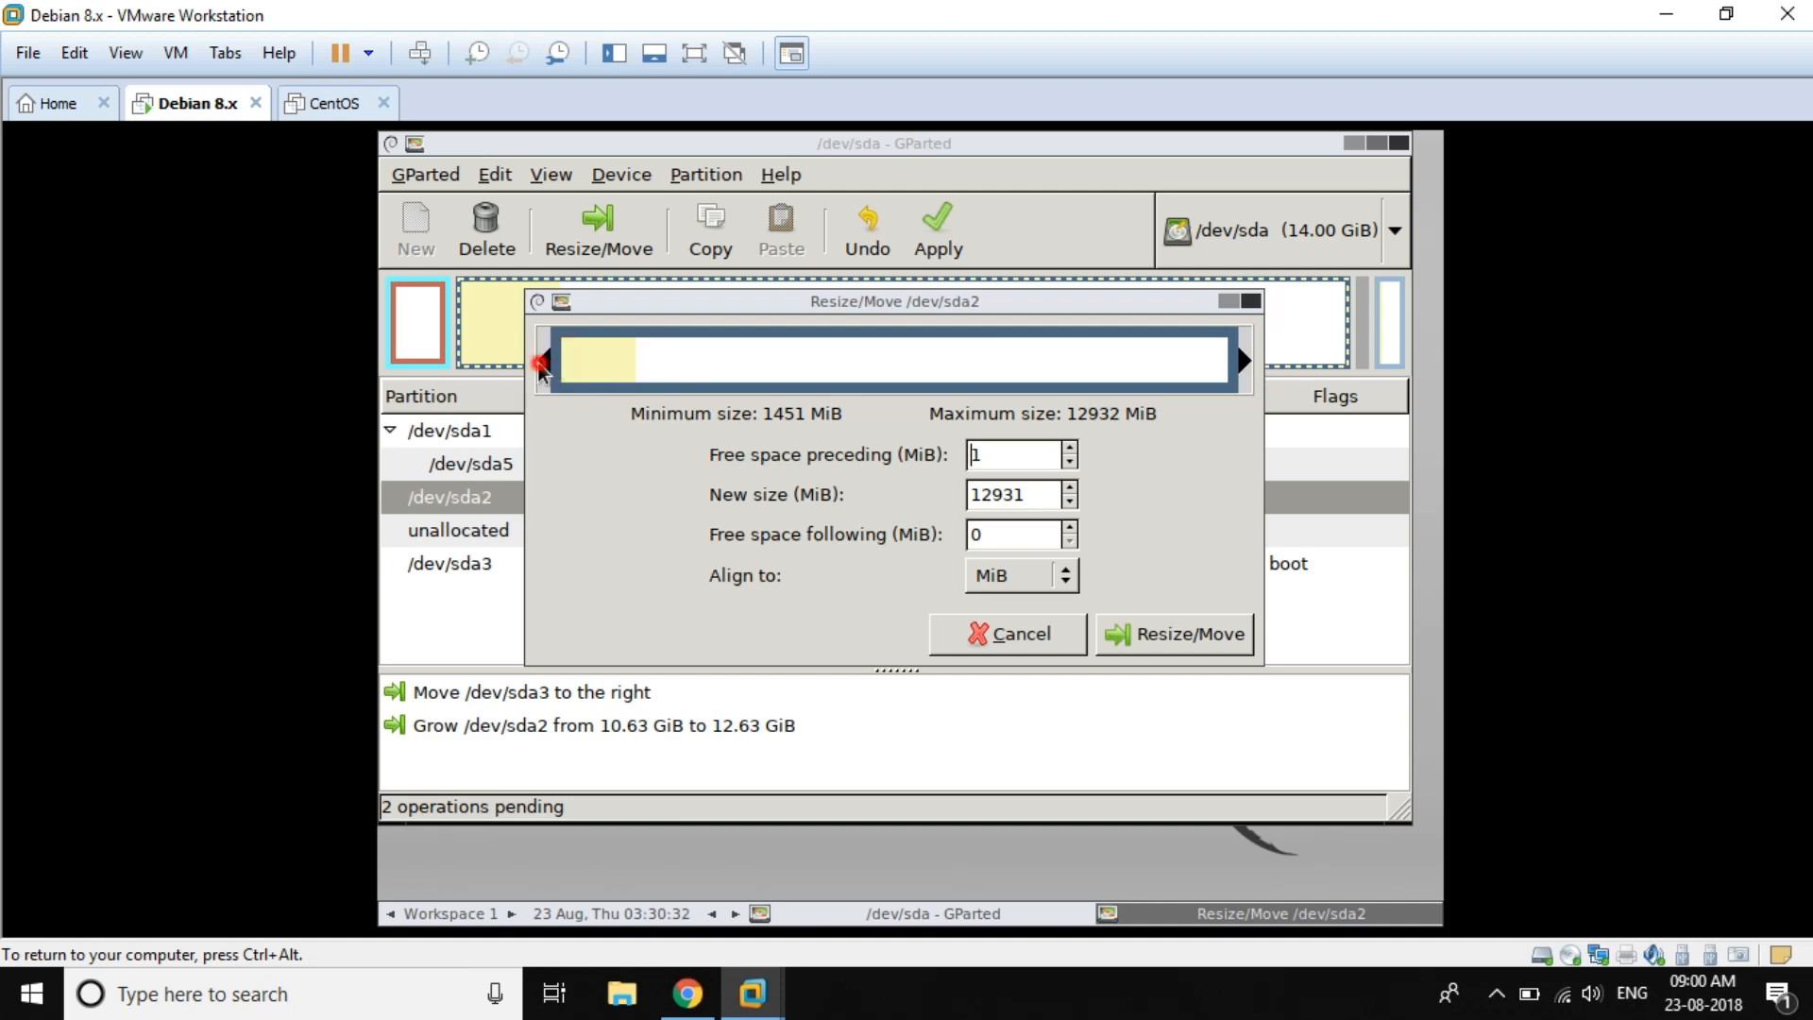
click(1214, 634)
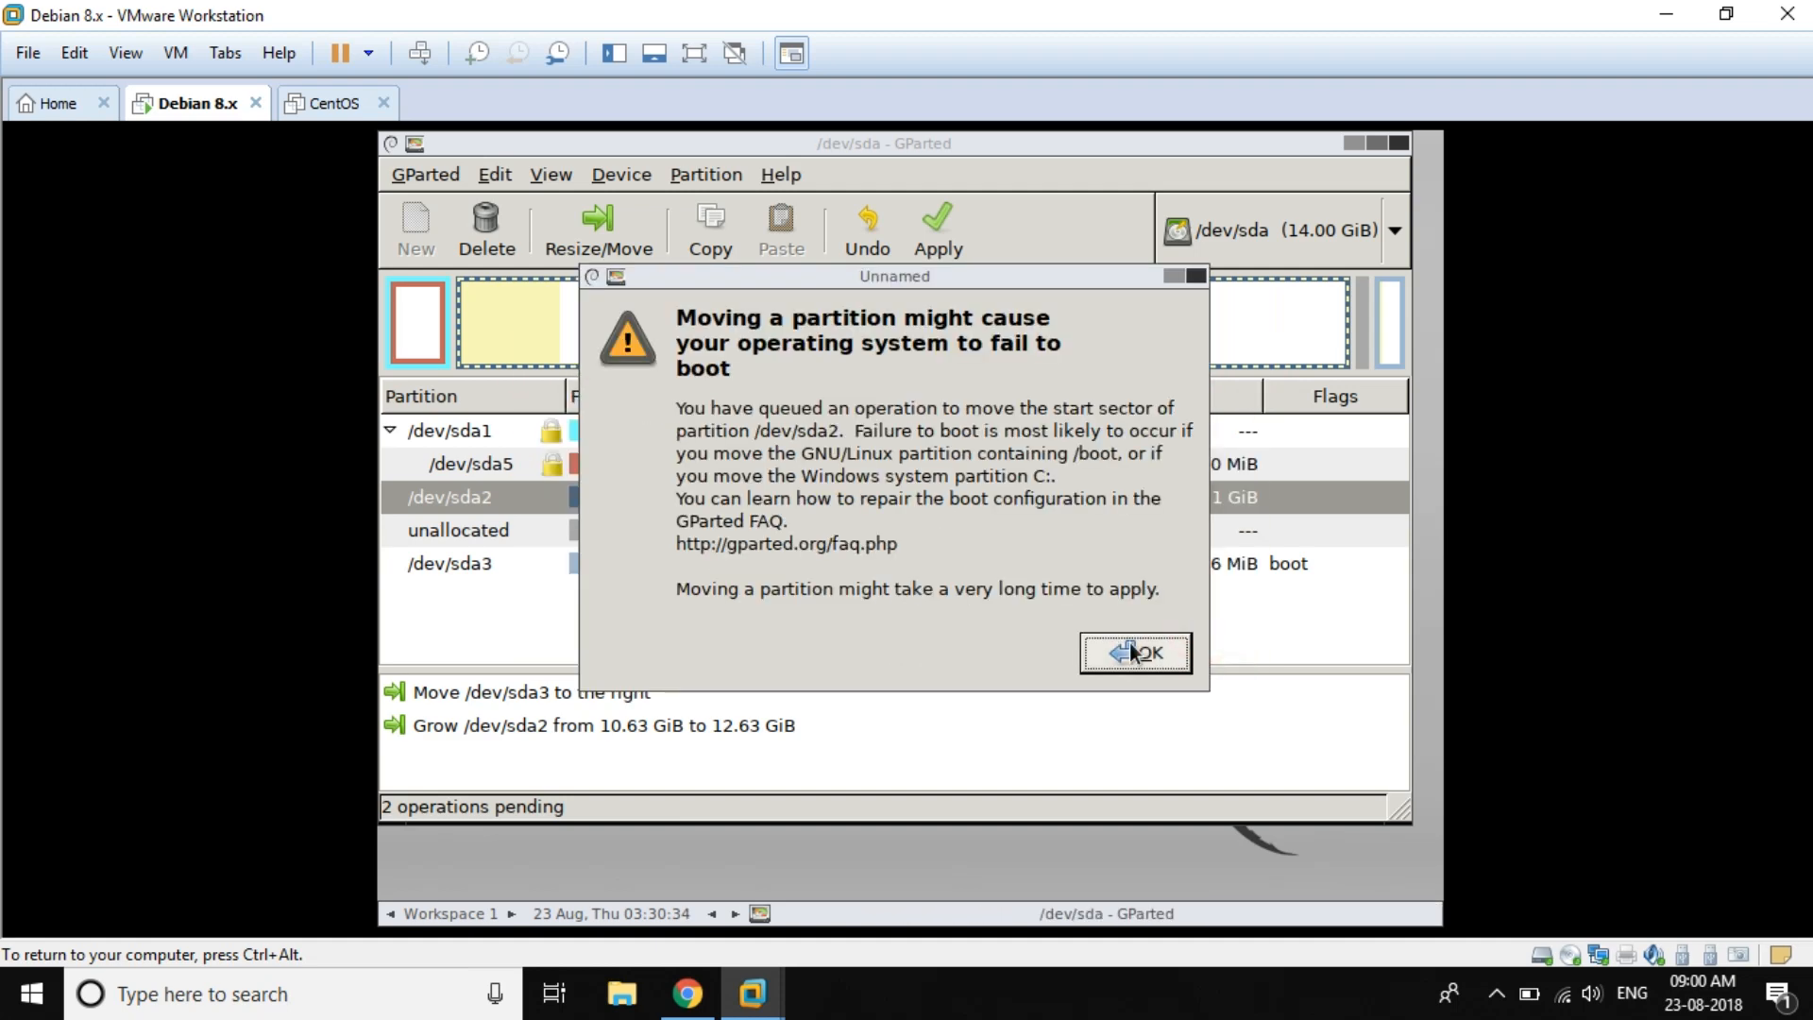
click(1133, 646)
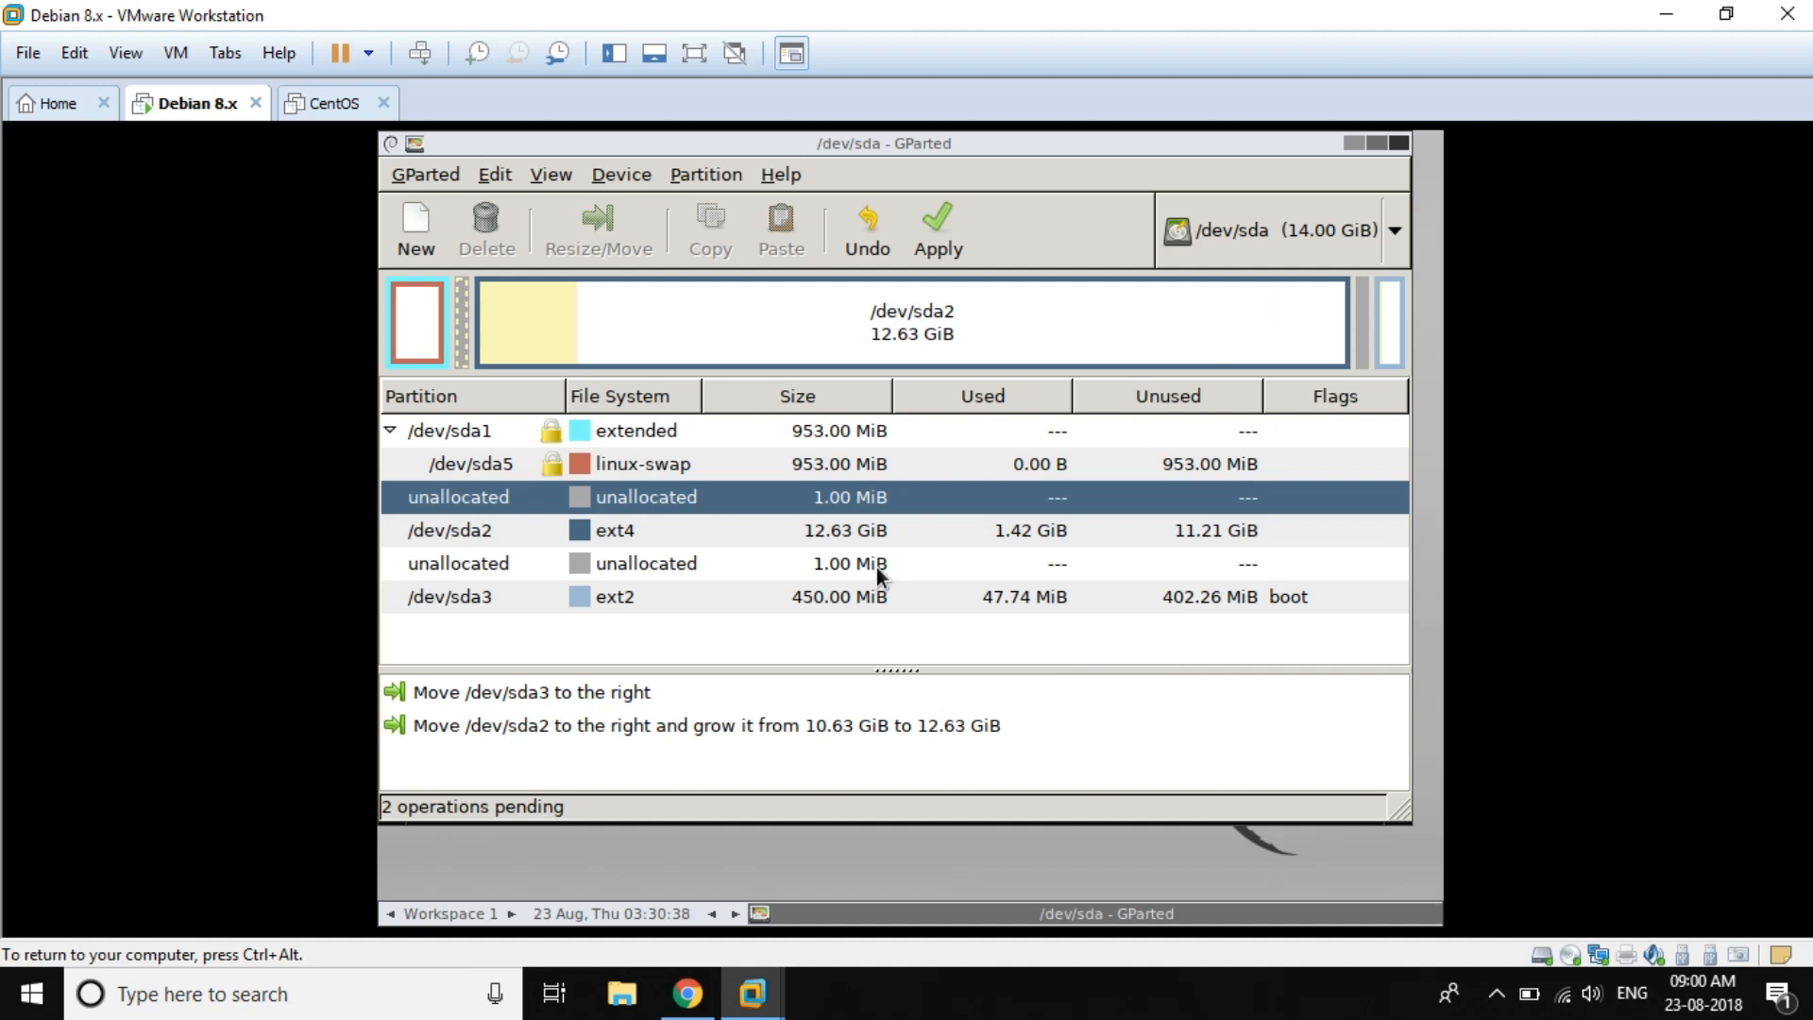
Step: Set /dev/sda2's free space preceding to 0 and new size to 12932 MiB, accepting the warning
right_click(818, 530)
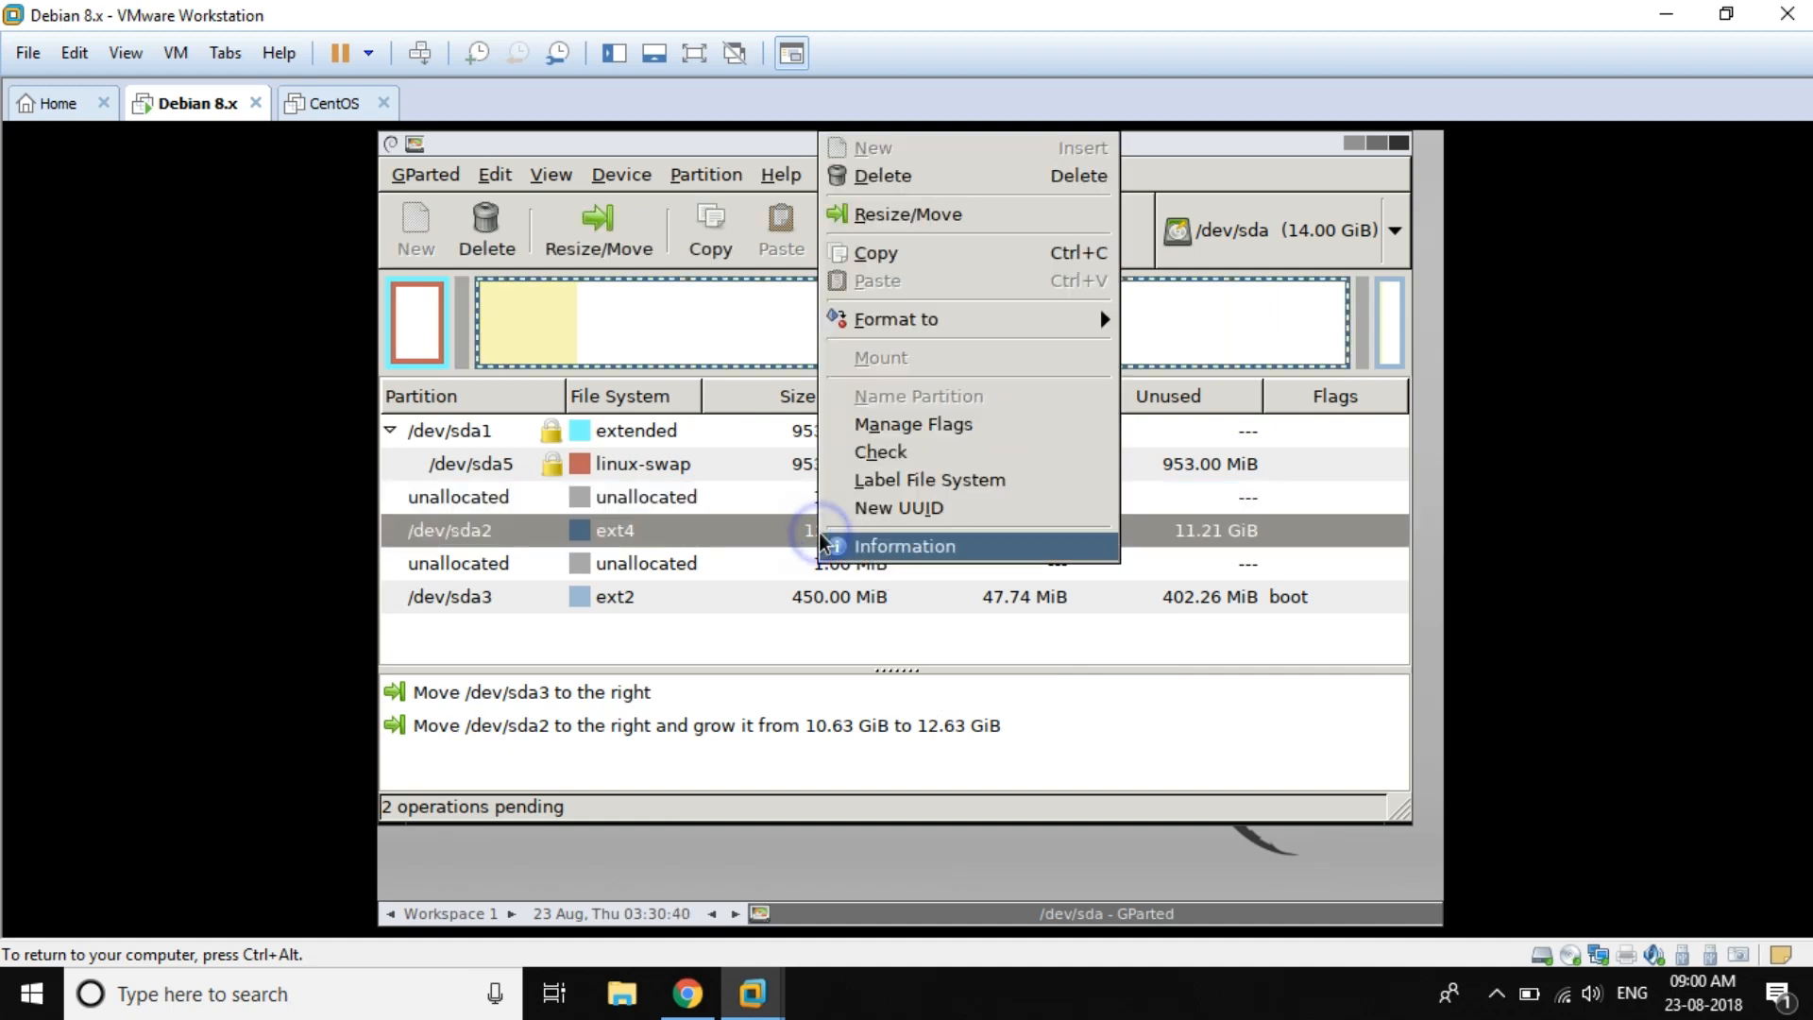
click(975, 214)
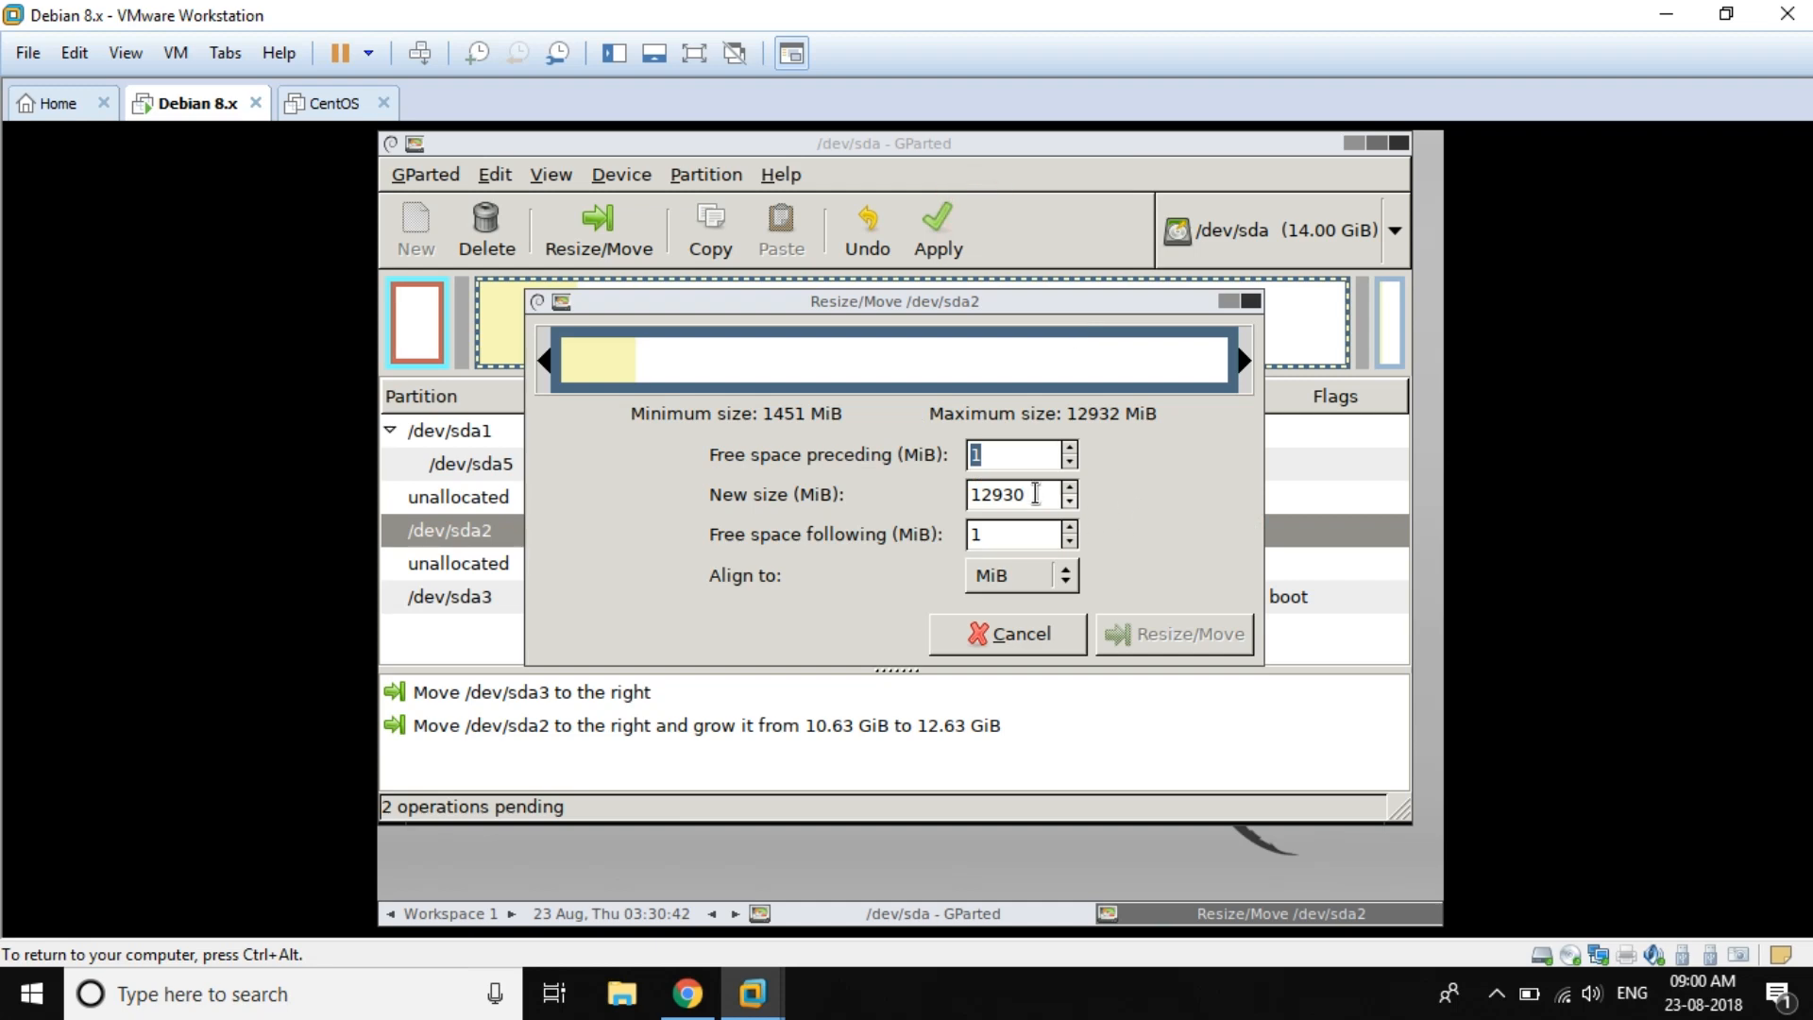
click(1008, 457)
key(BackSpace)
click(1070, 490)
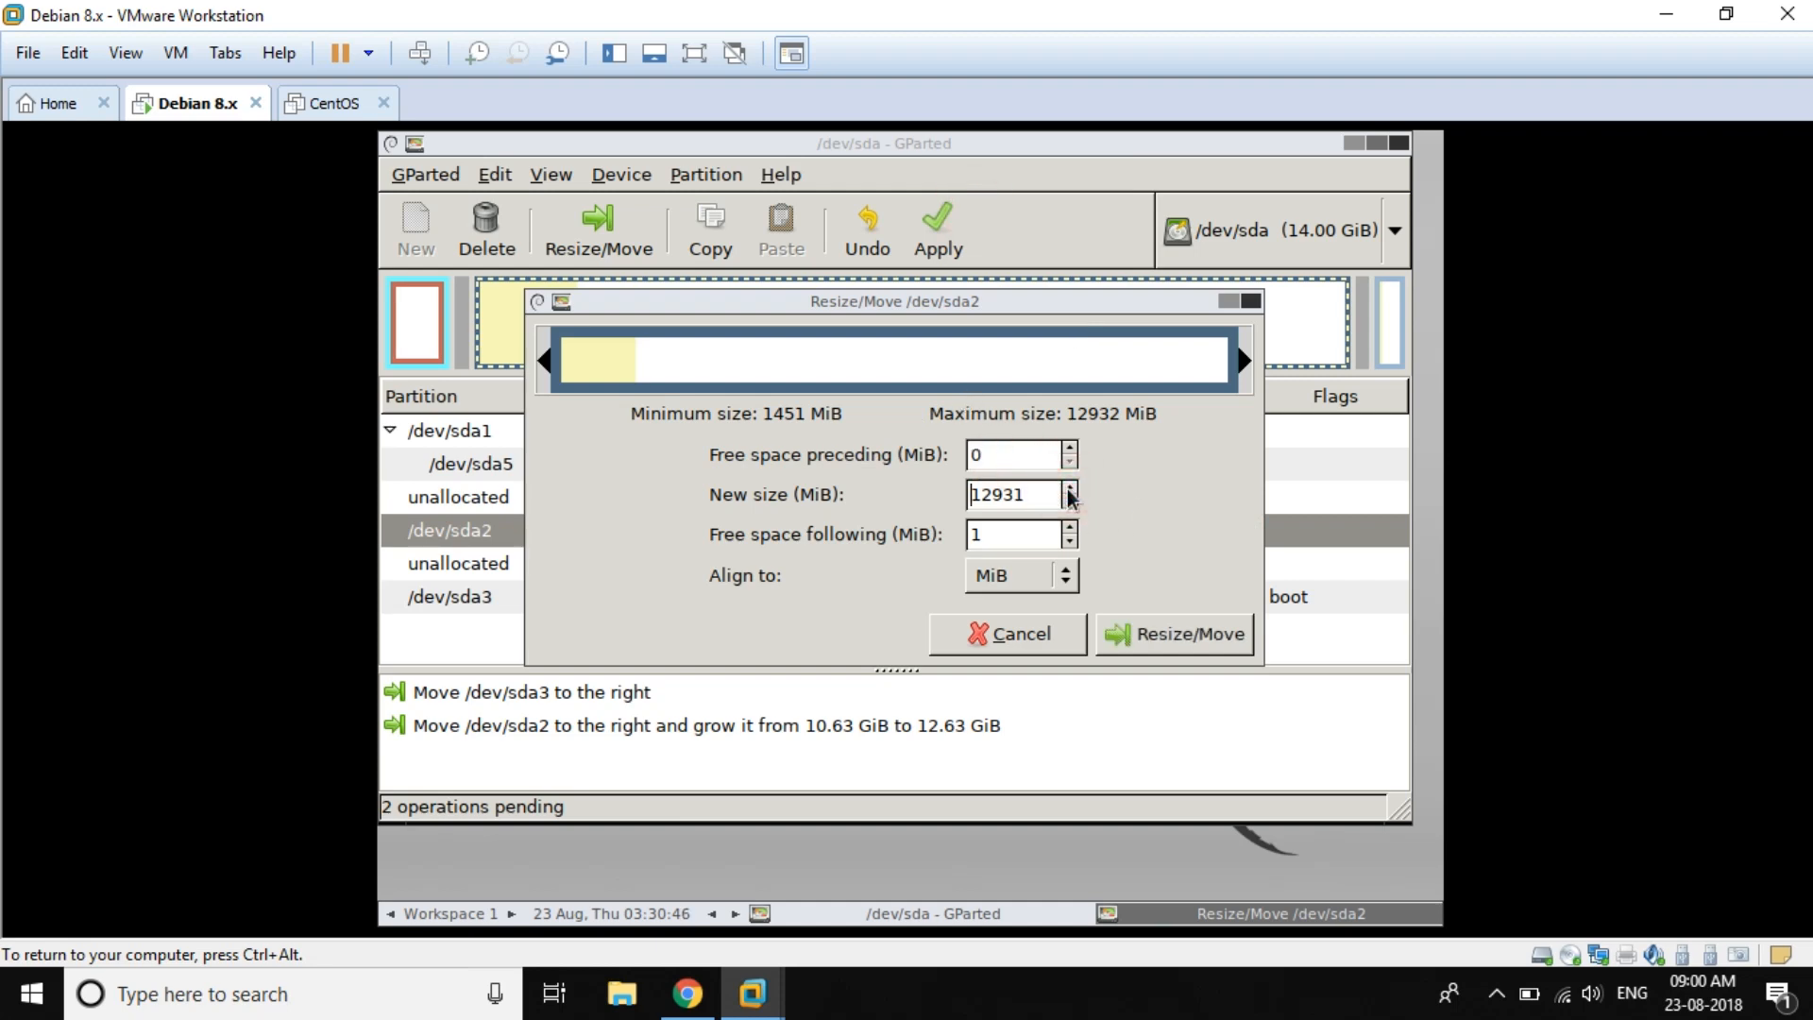
click(1070, 490)
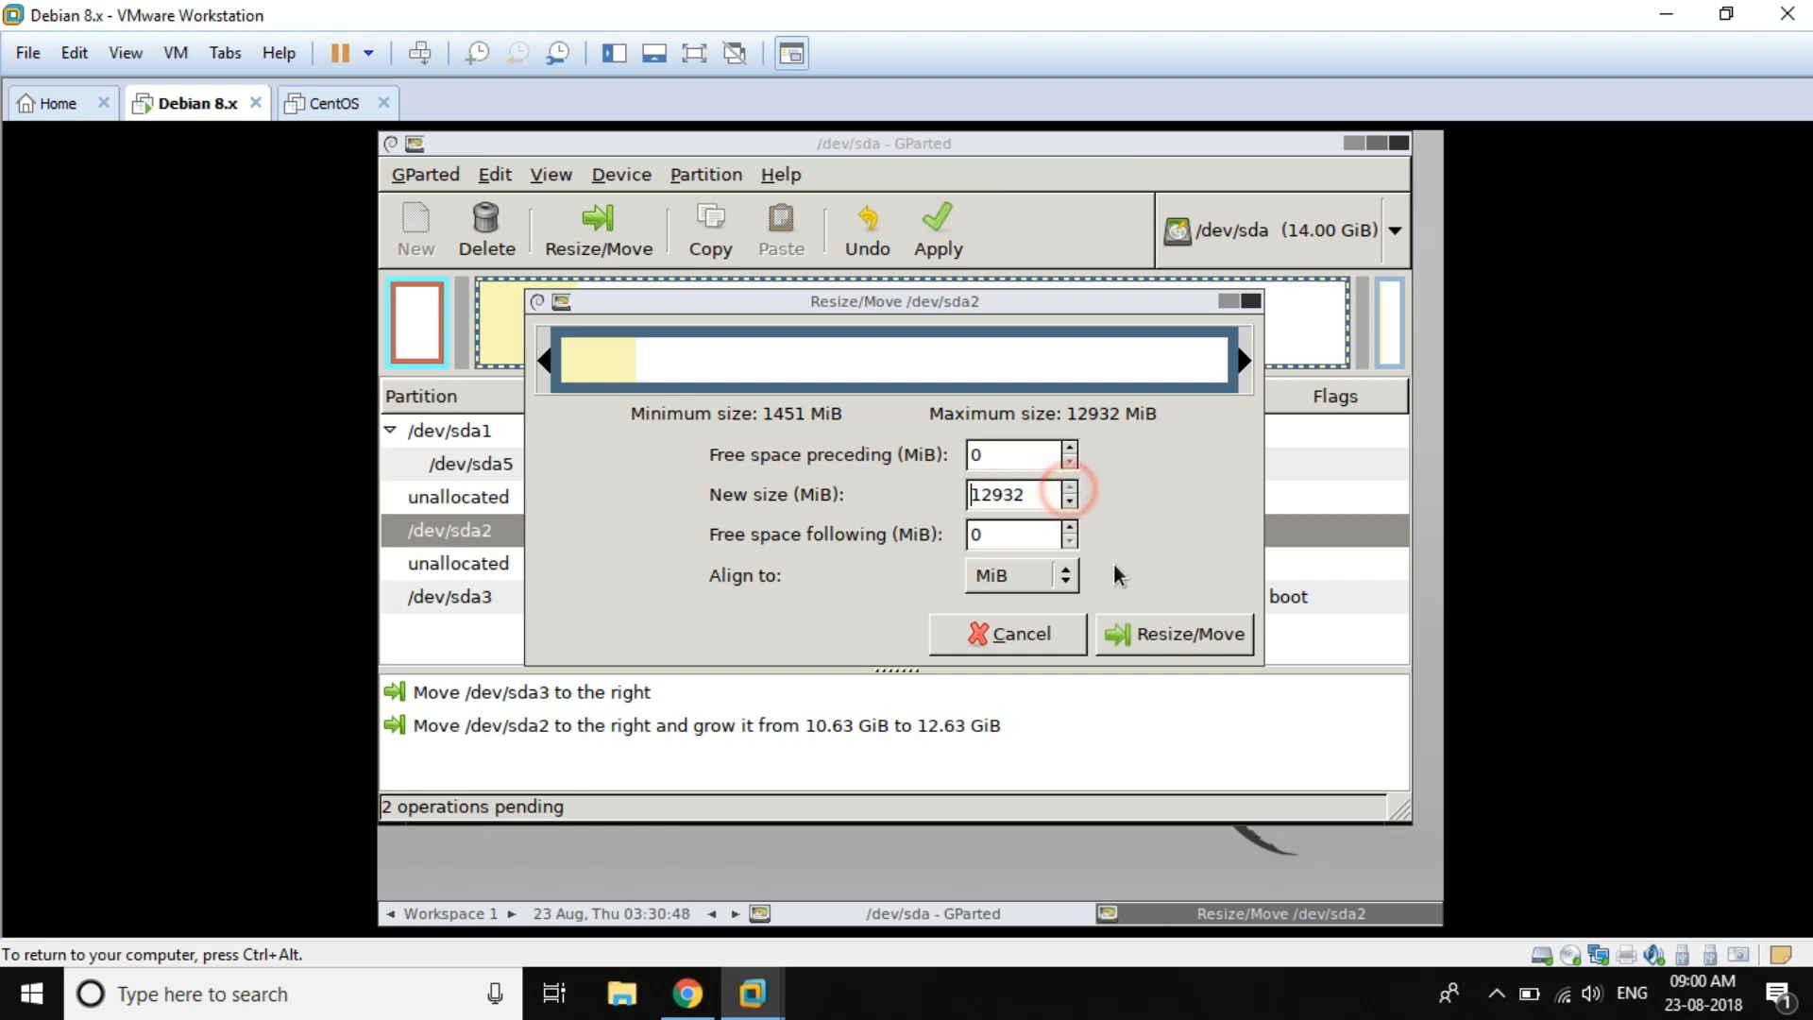
click(1181, 632)
click(1133, 648)
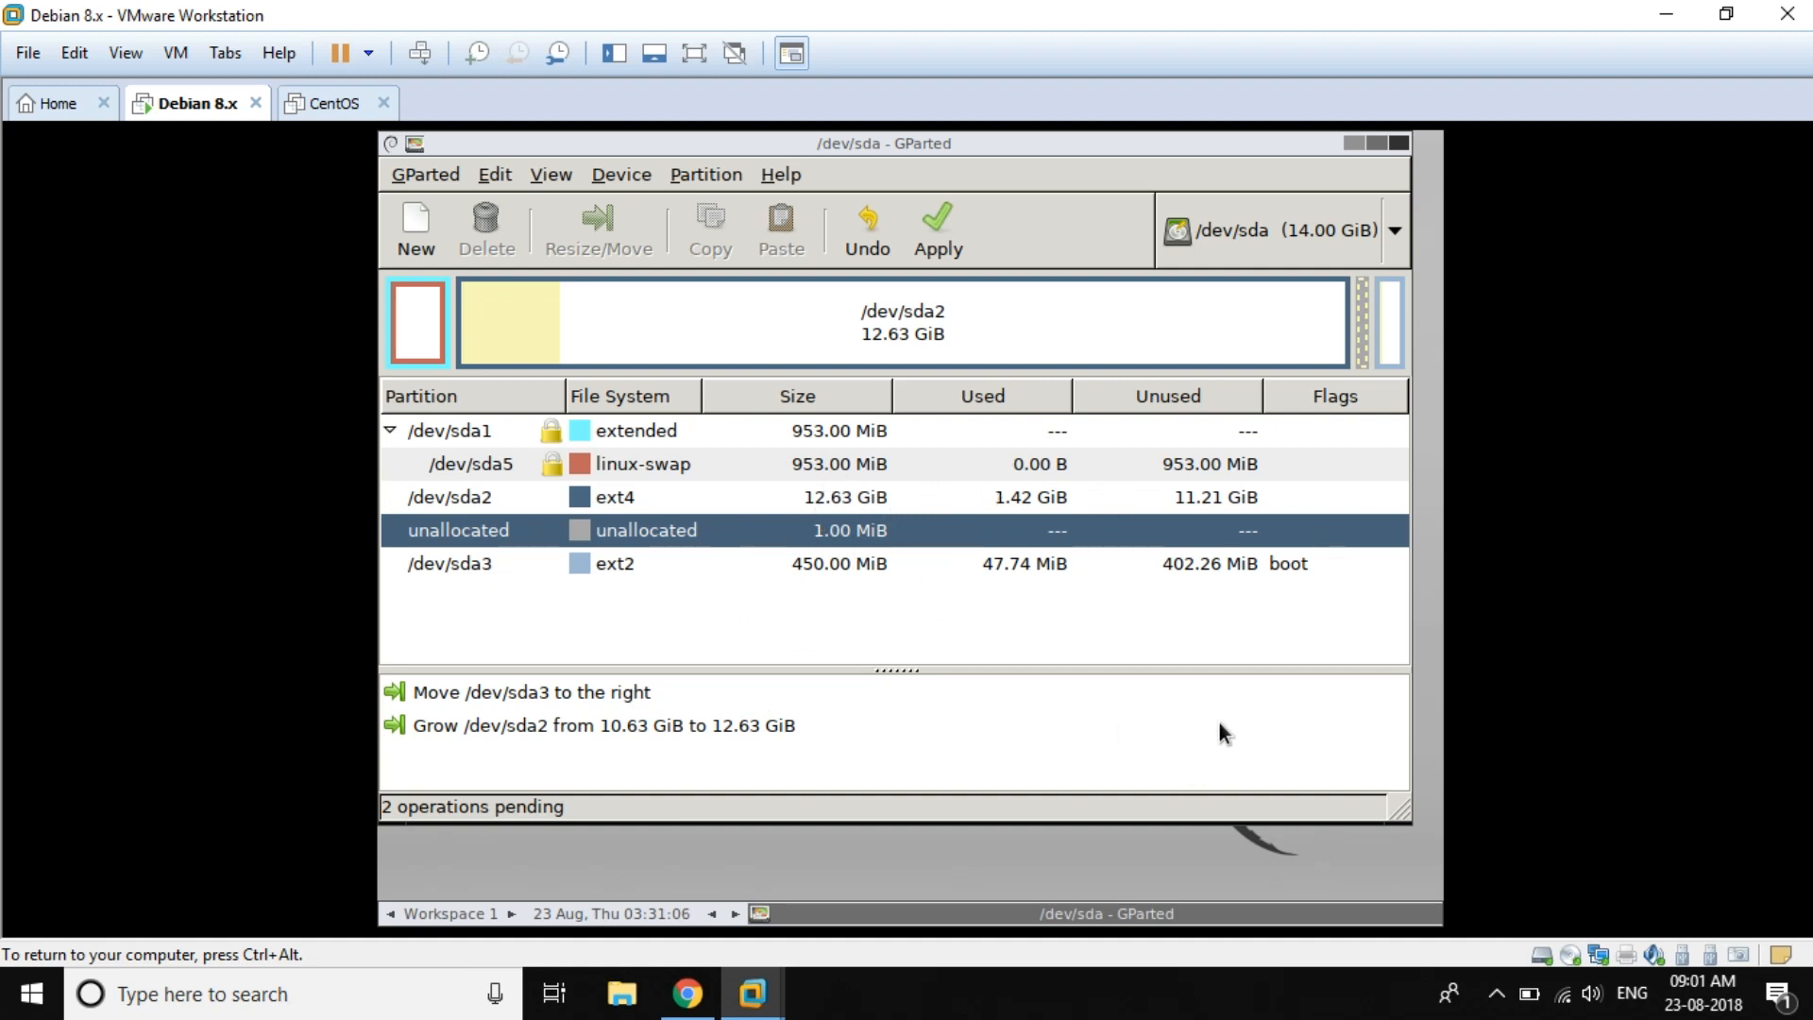
Step: Apply all pending GParted operations and close the completion summary
click(937, 232)
click(1103, 569)
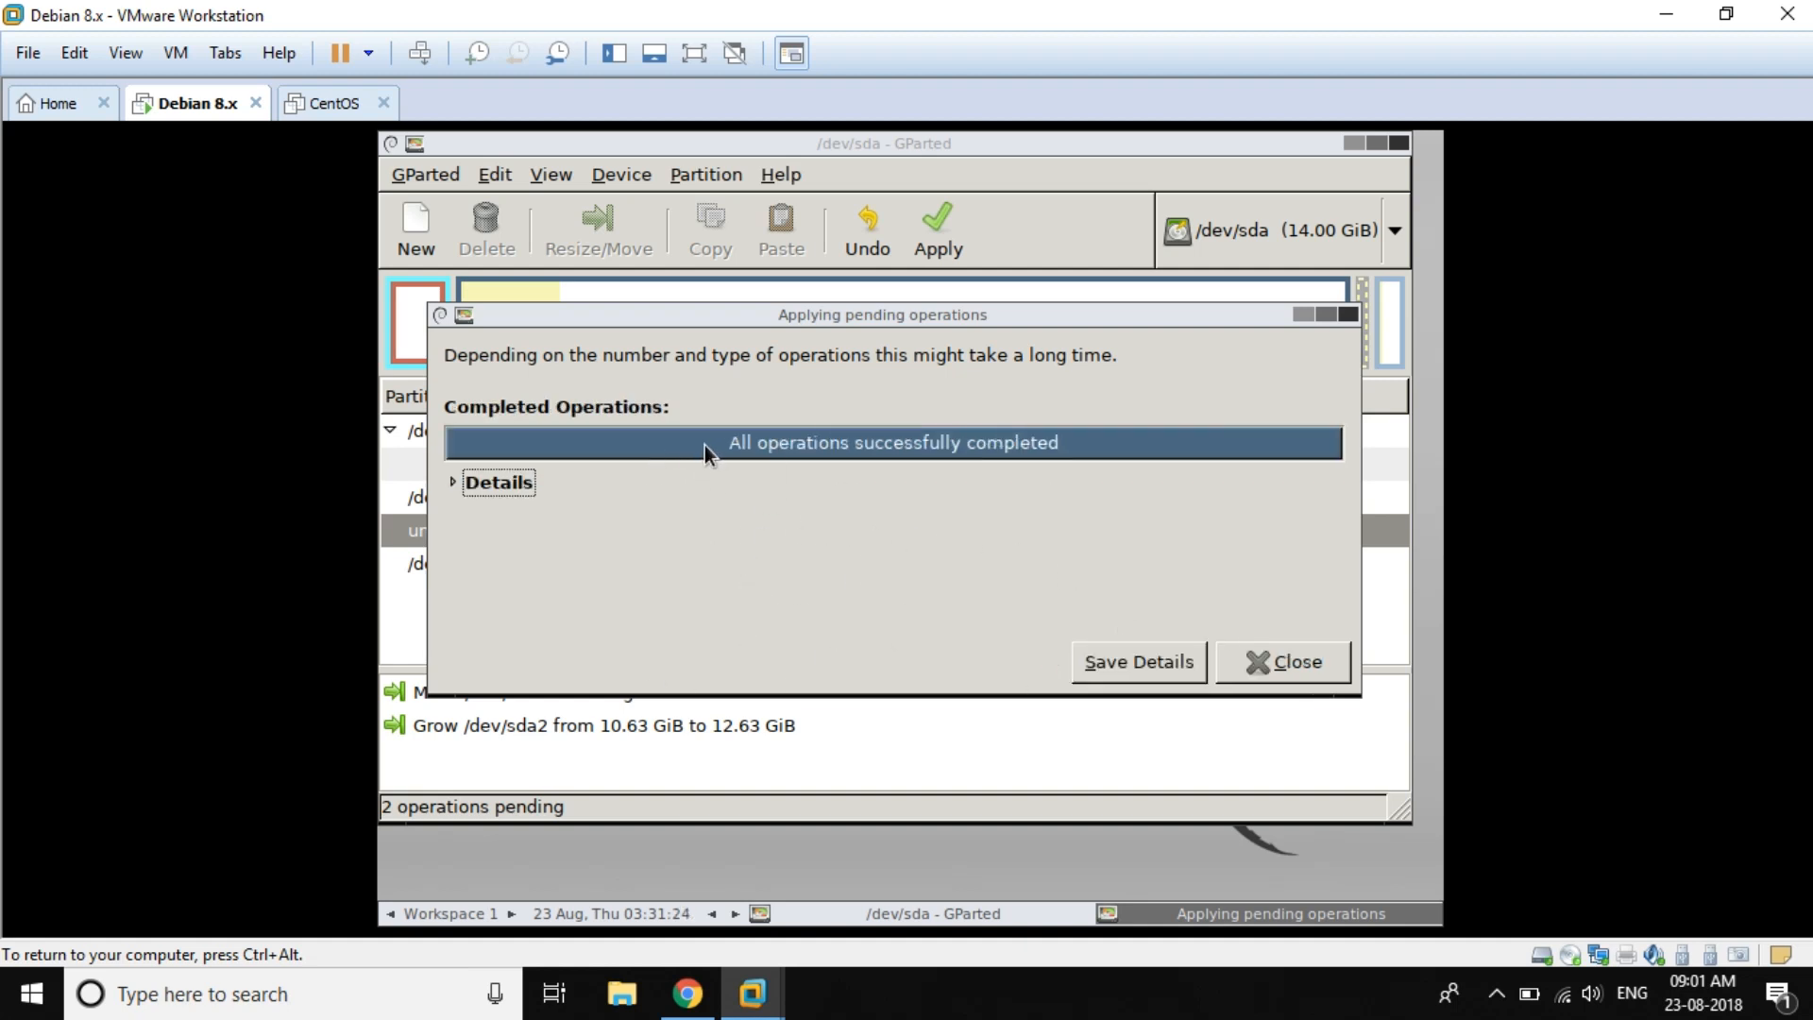
click(1270, 662)
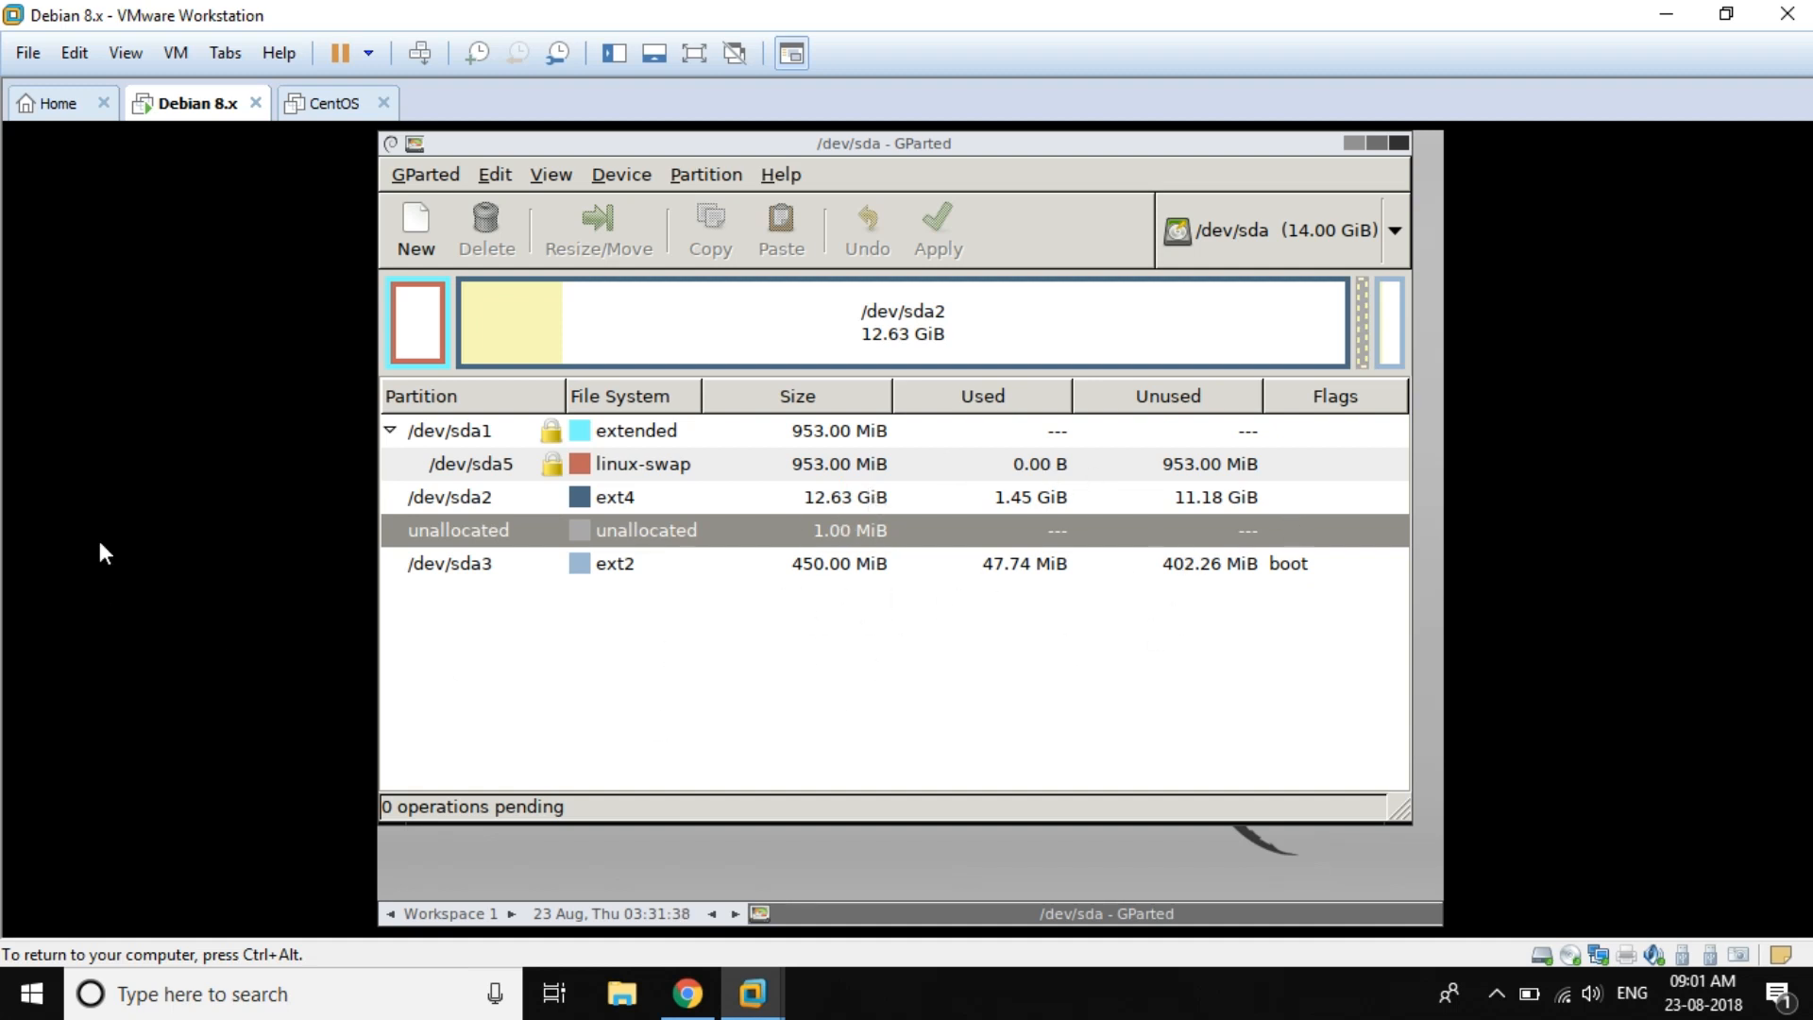
Step: Shut down the guest from the VMware power menu and confirm
key(ctrl+alt)
click(368, 54)
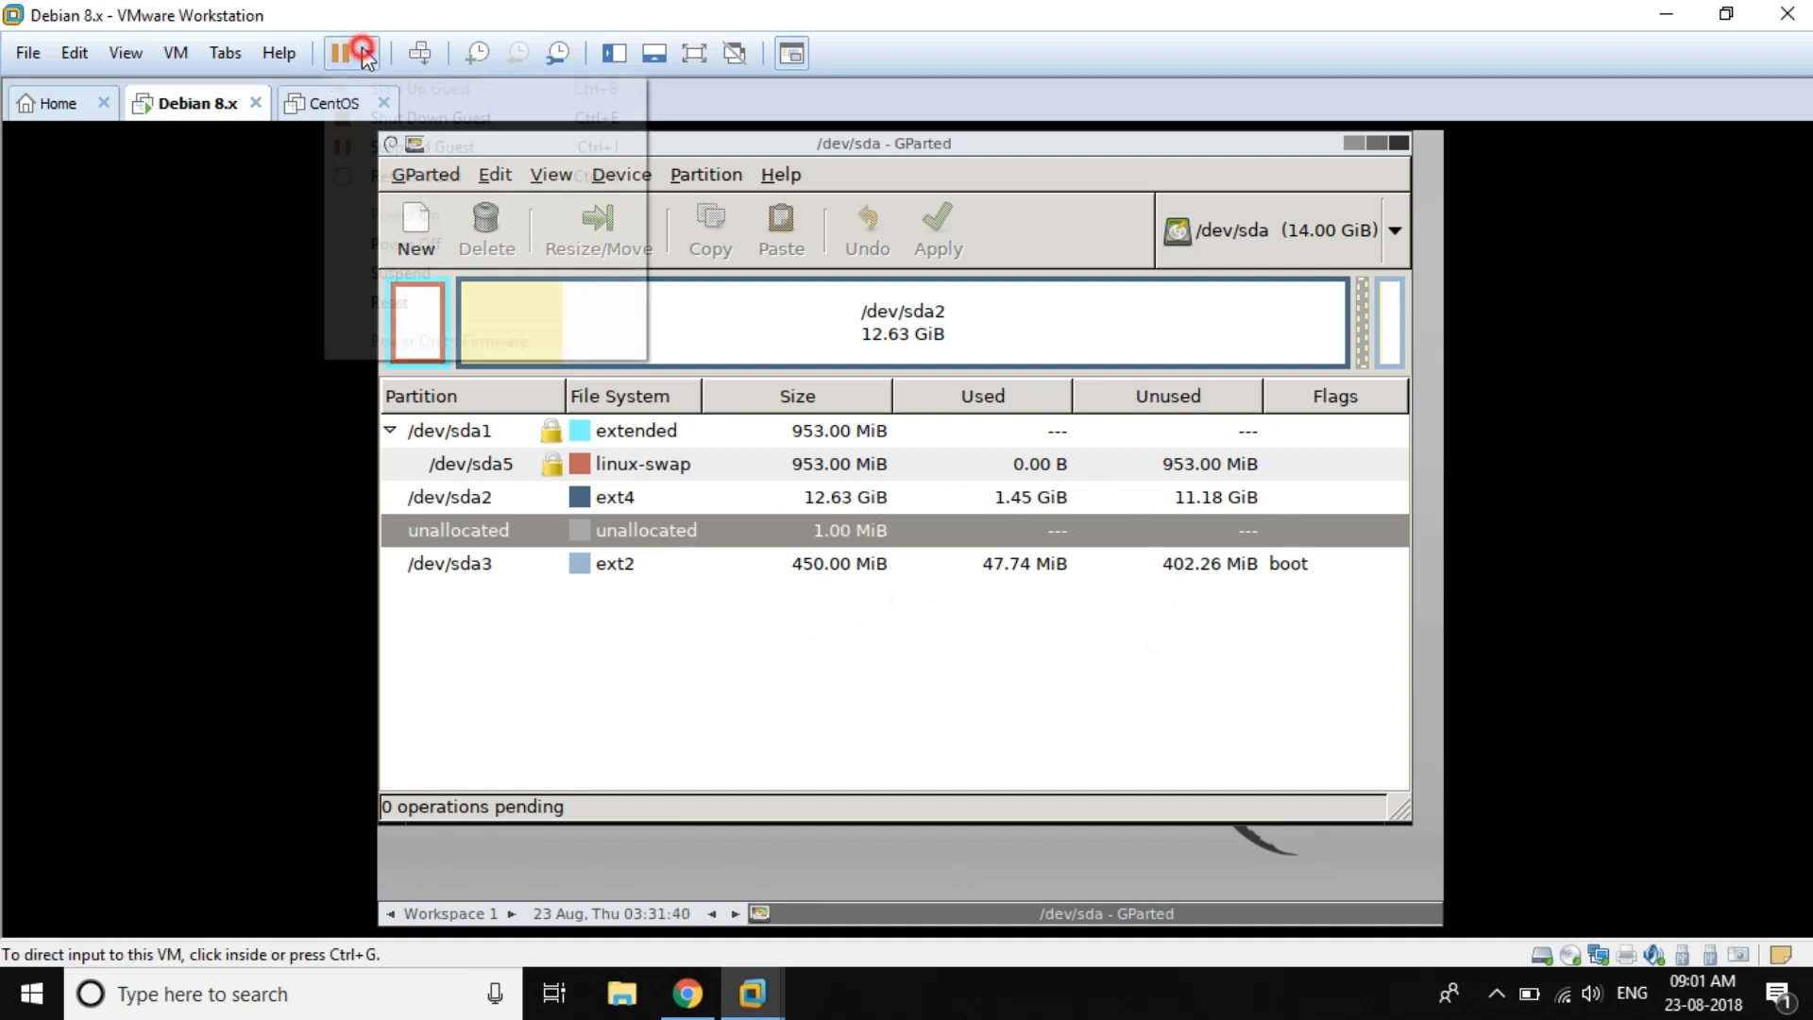
click(442, 126)
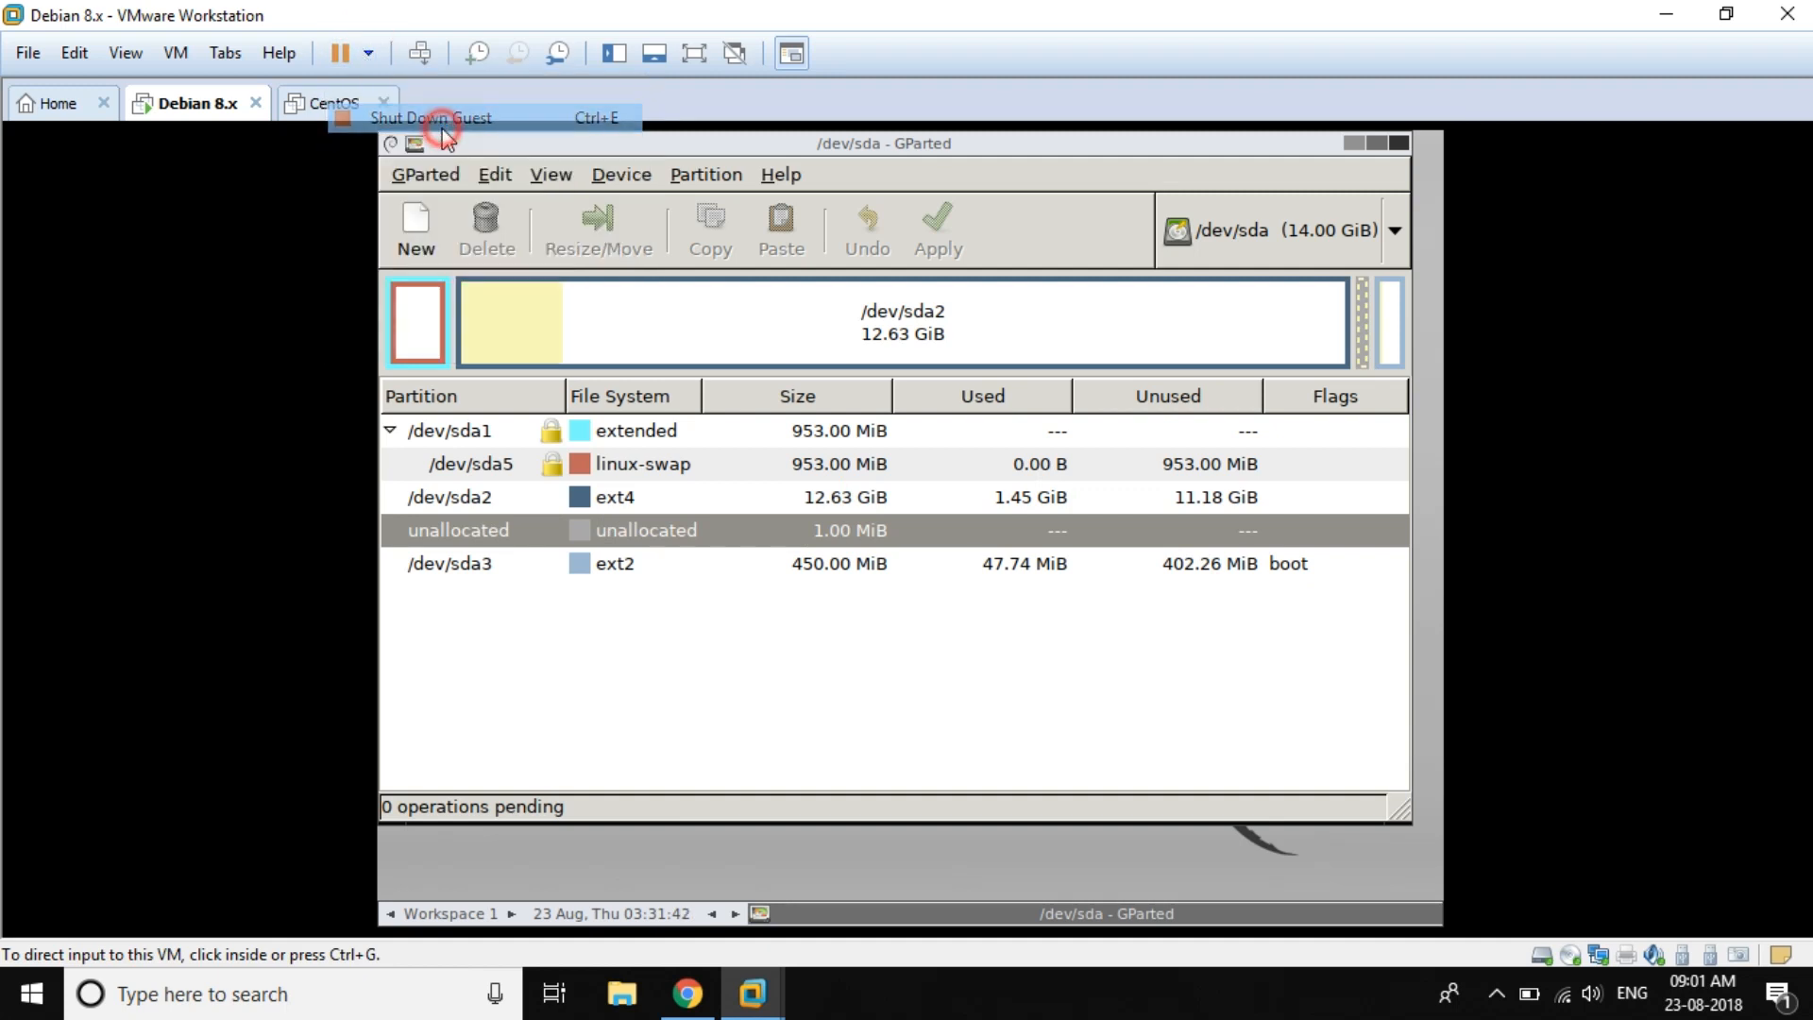
click(829, 539)
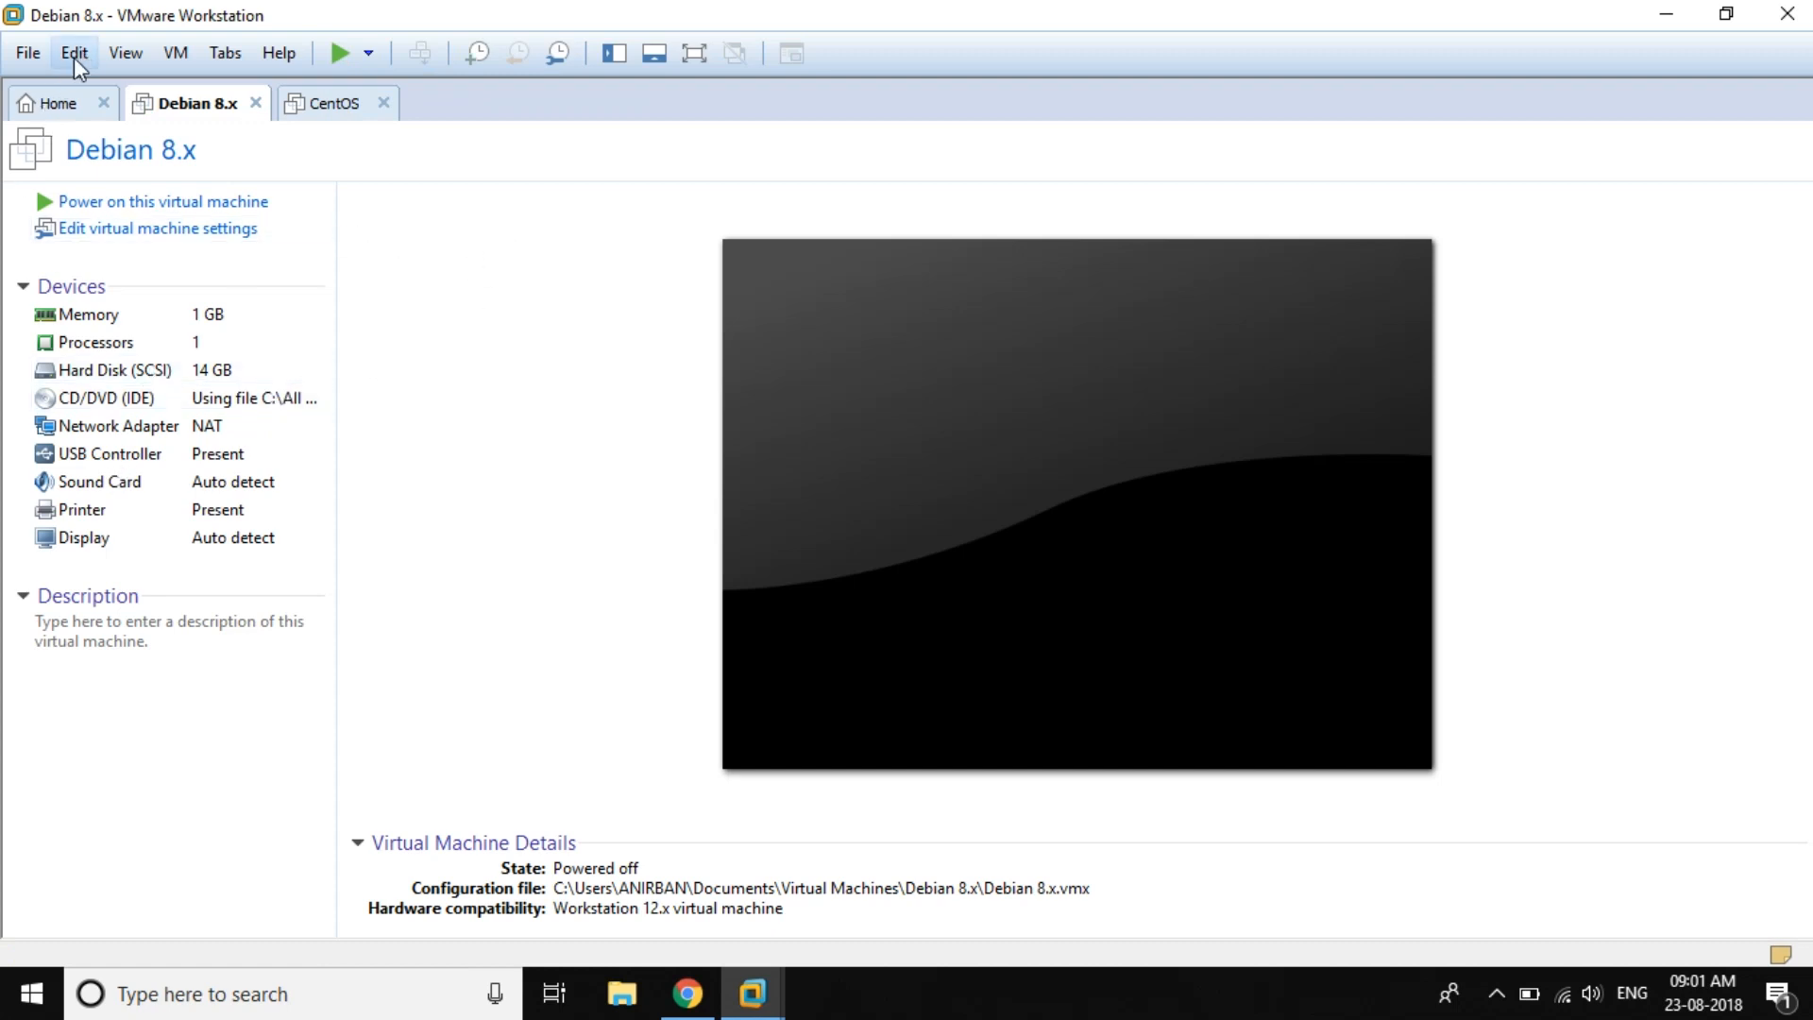
Step: Check the CD/DVD settings, close without saving to keep the GParted ISO, and power on the VM
click(158, 231)
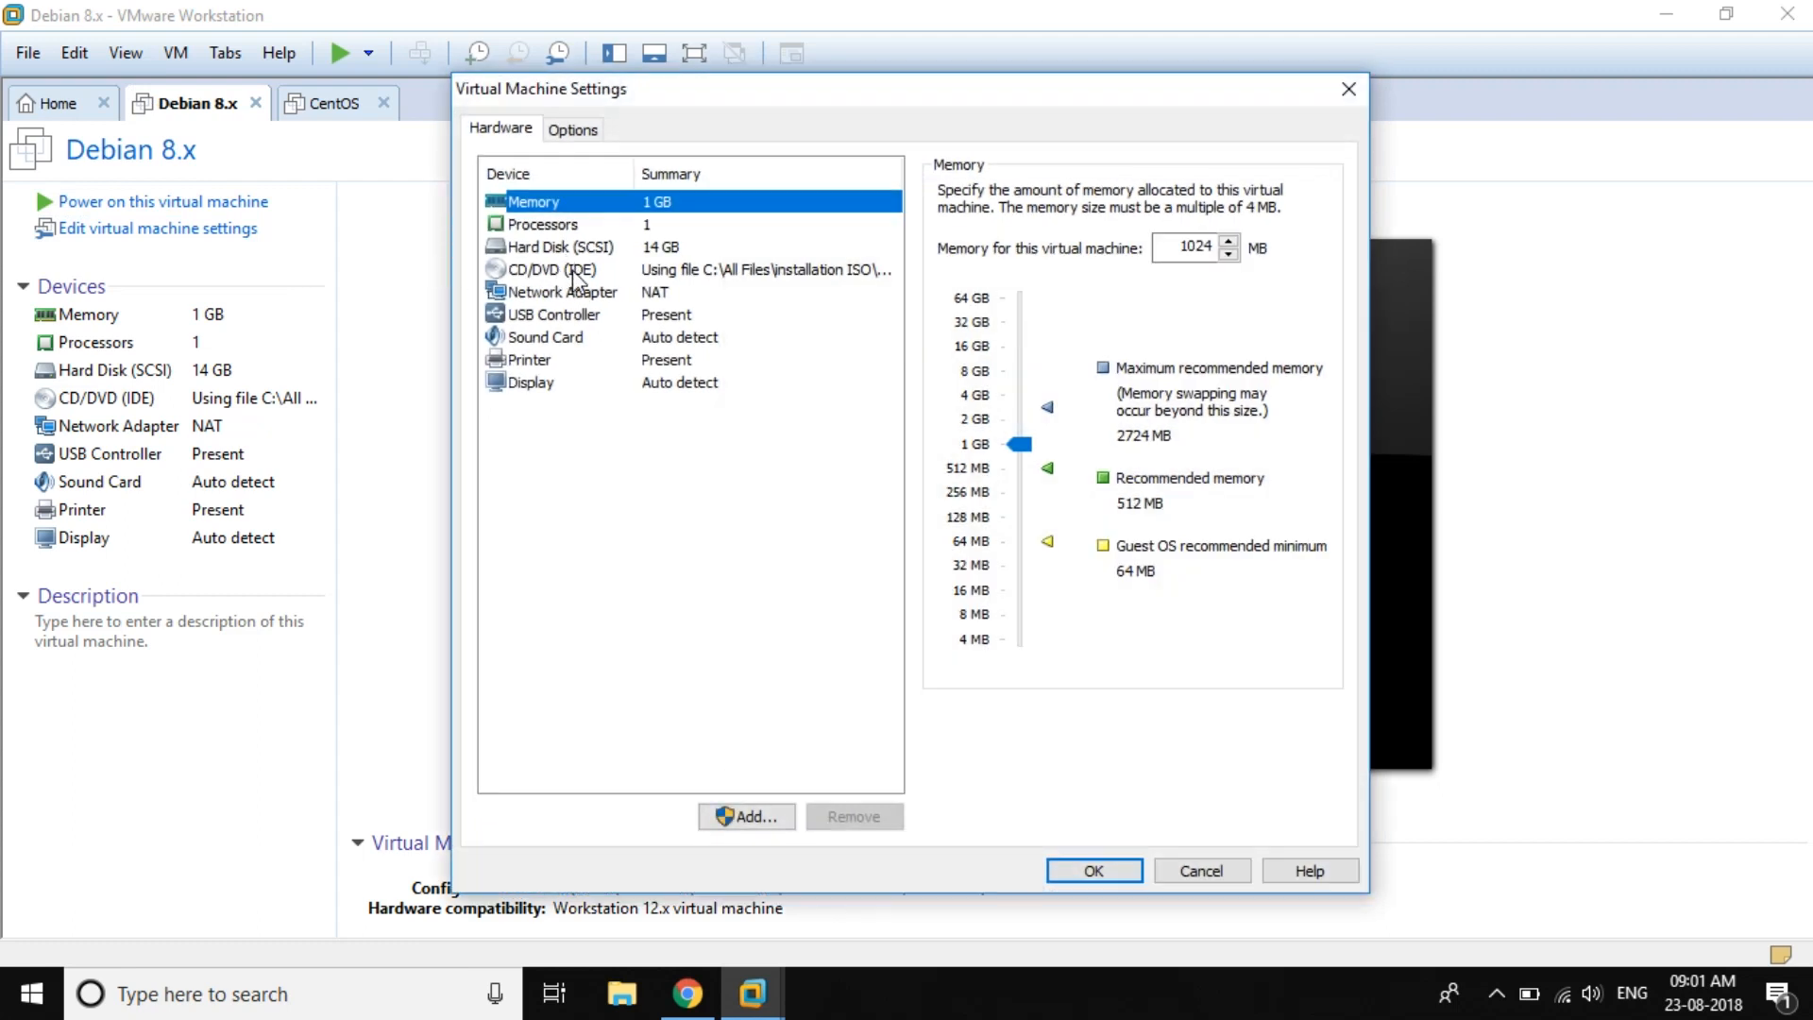
click(570, 271)
click(946, 288)
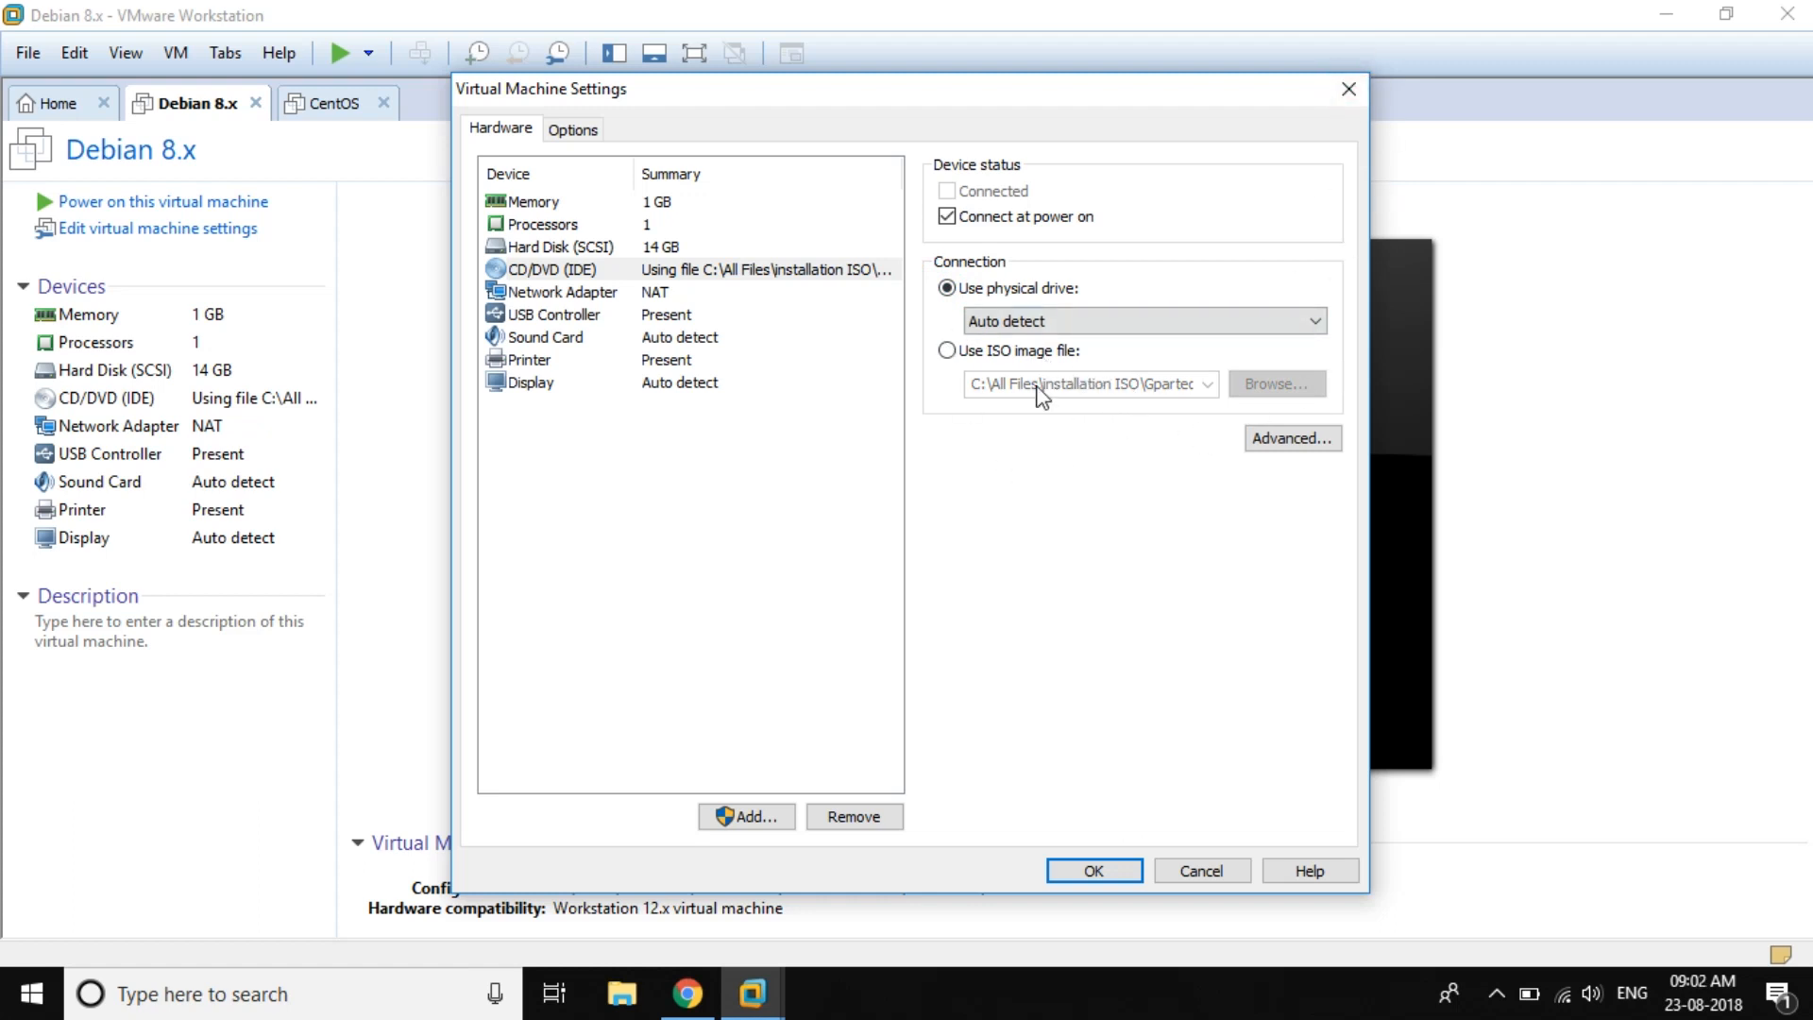
click(1348, 88)
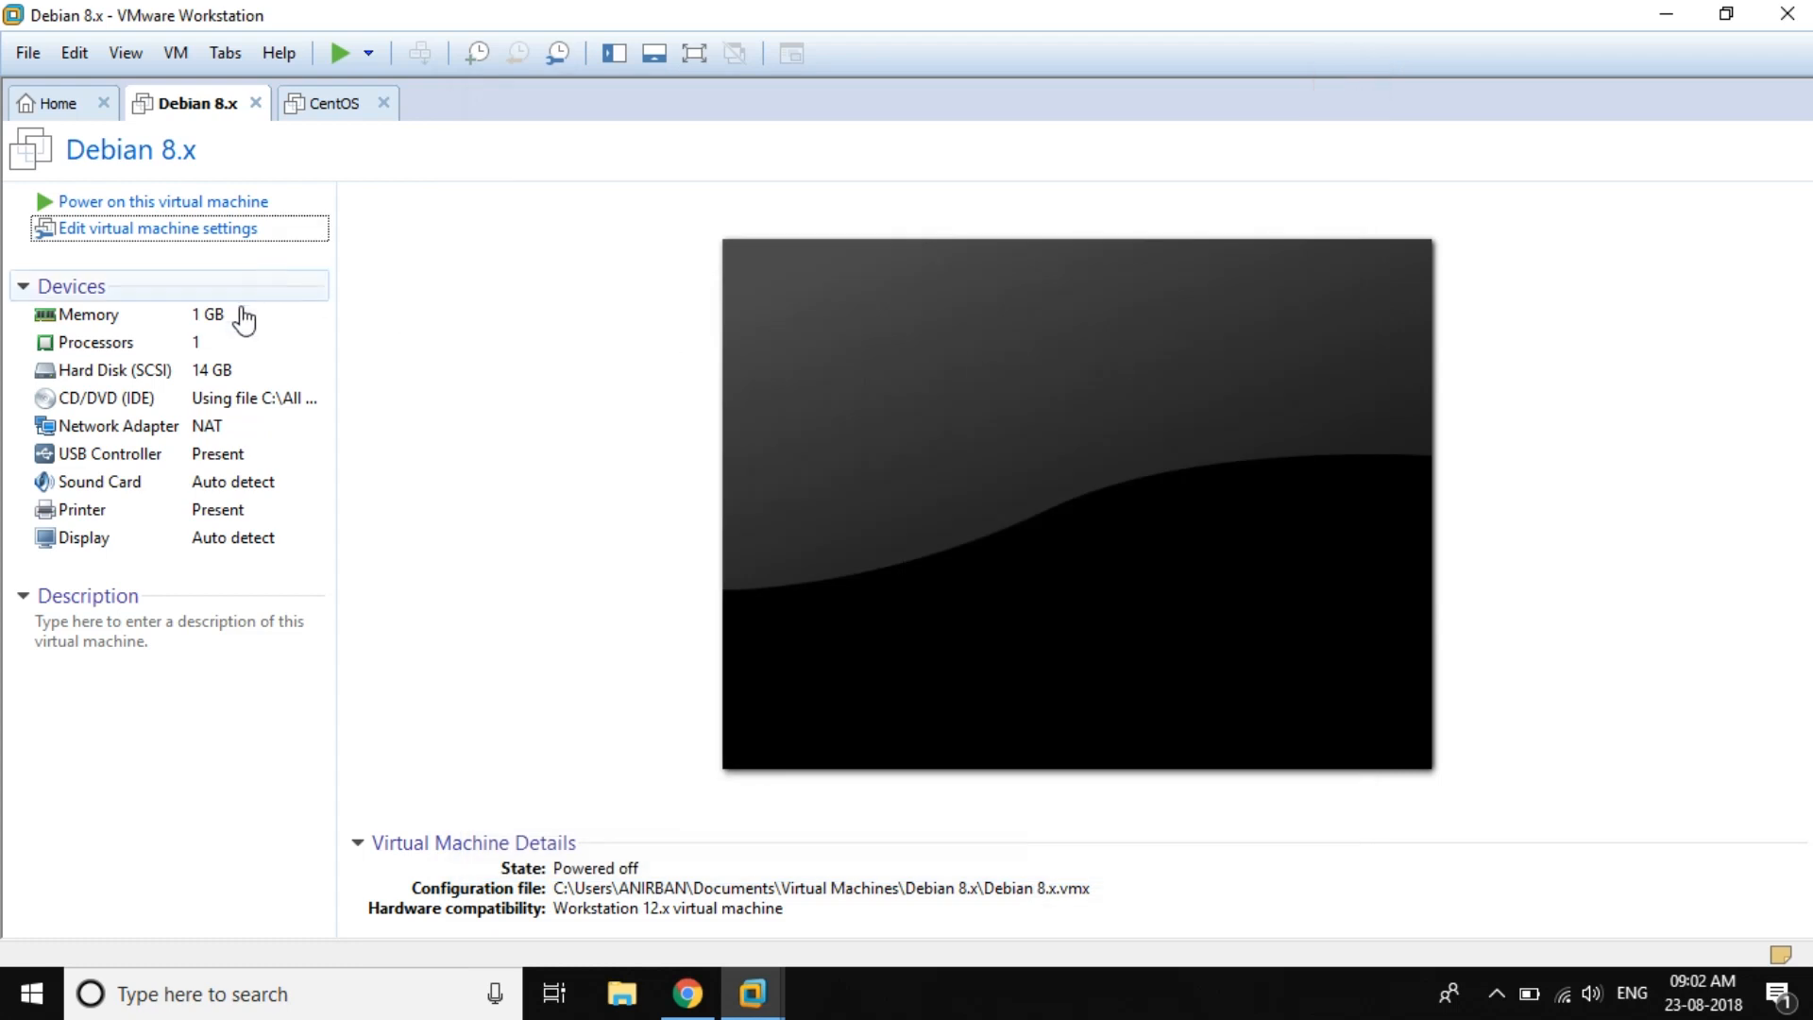
click(181, 198)
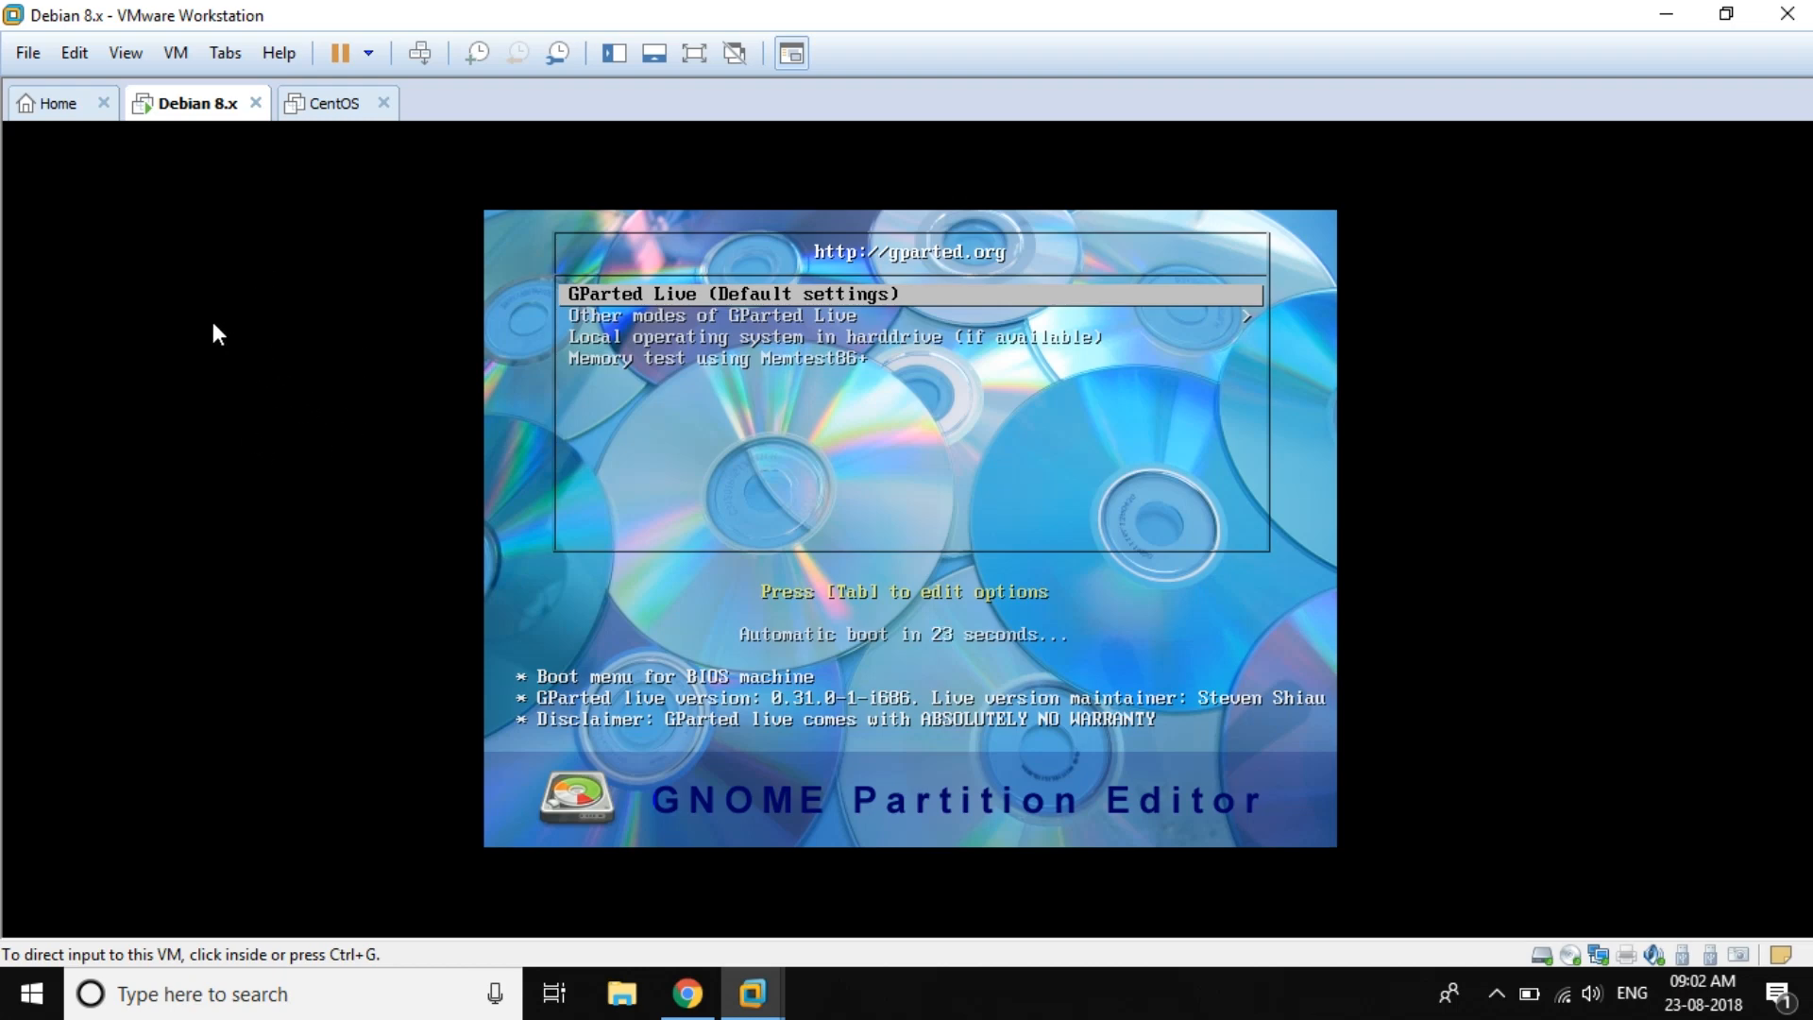
Step: Shut down the Debian guest from the GParted live menu so the VM powers off
click(374, 57)
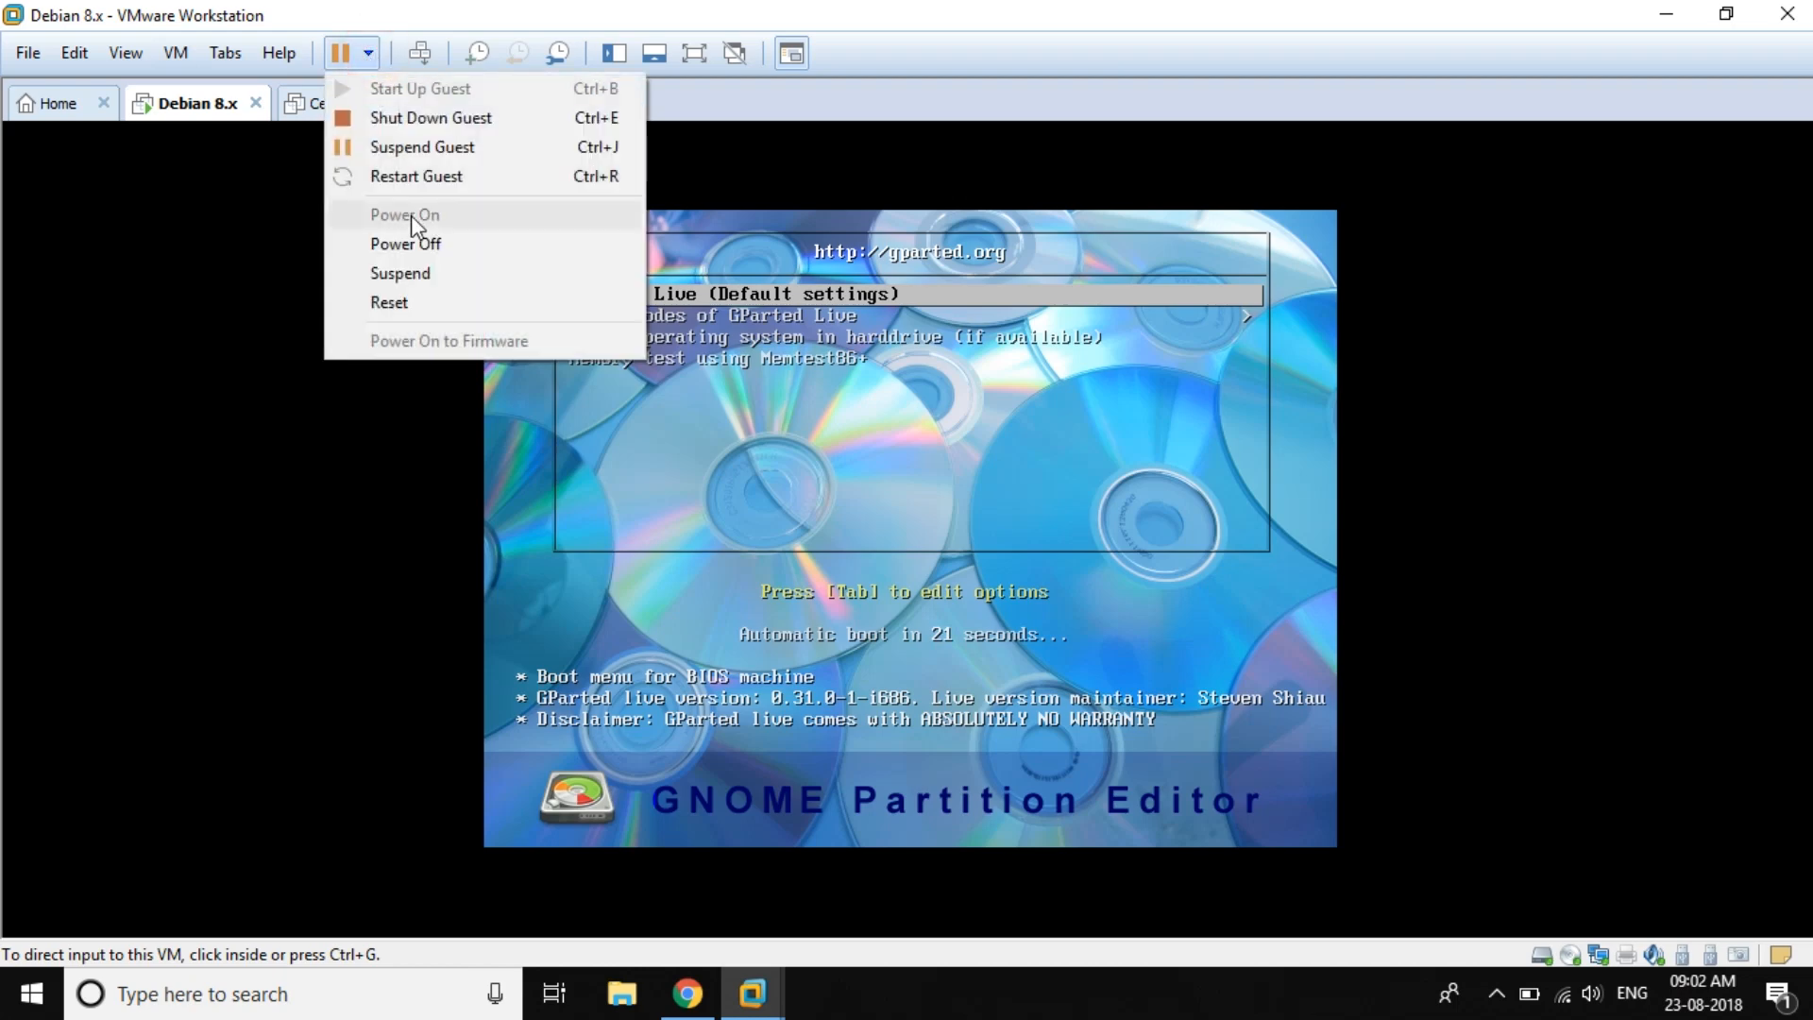
click(434, 115)
click(935, 546)
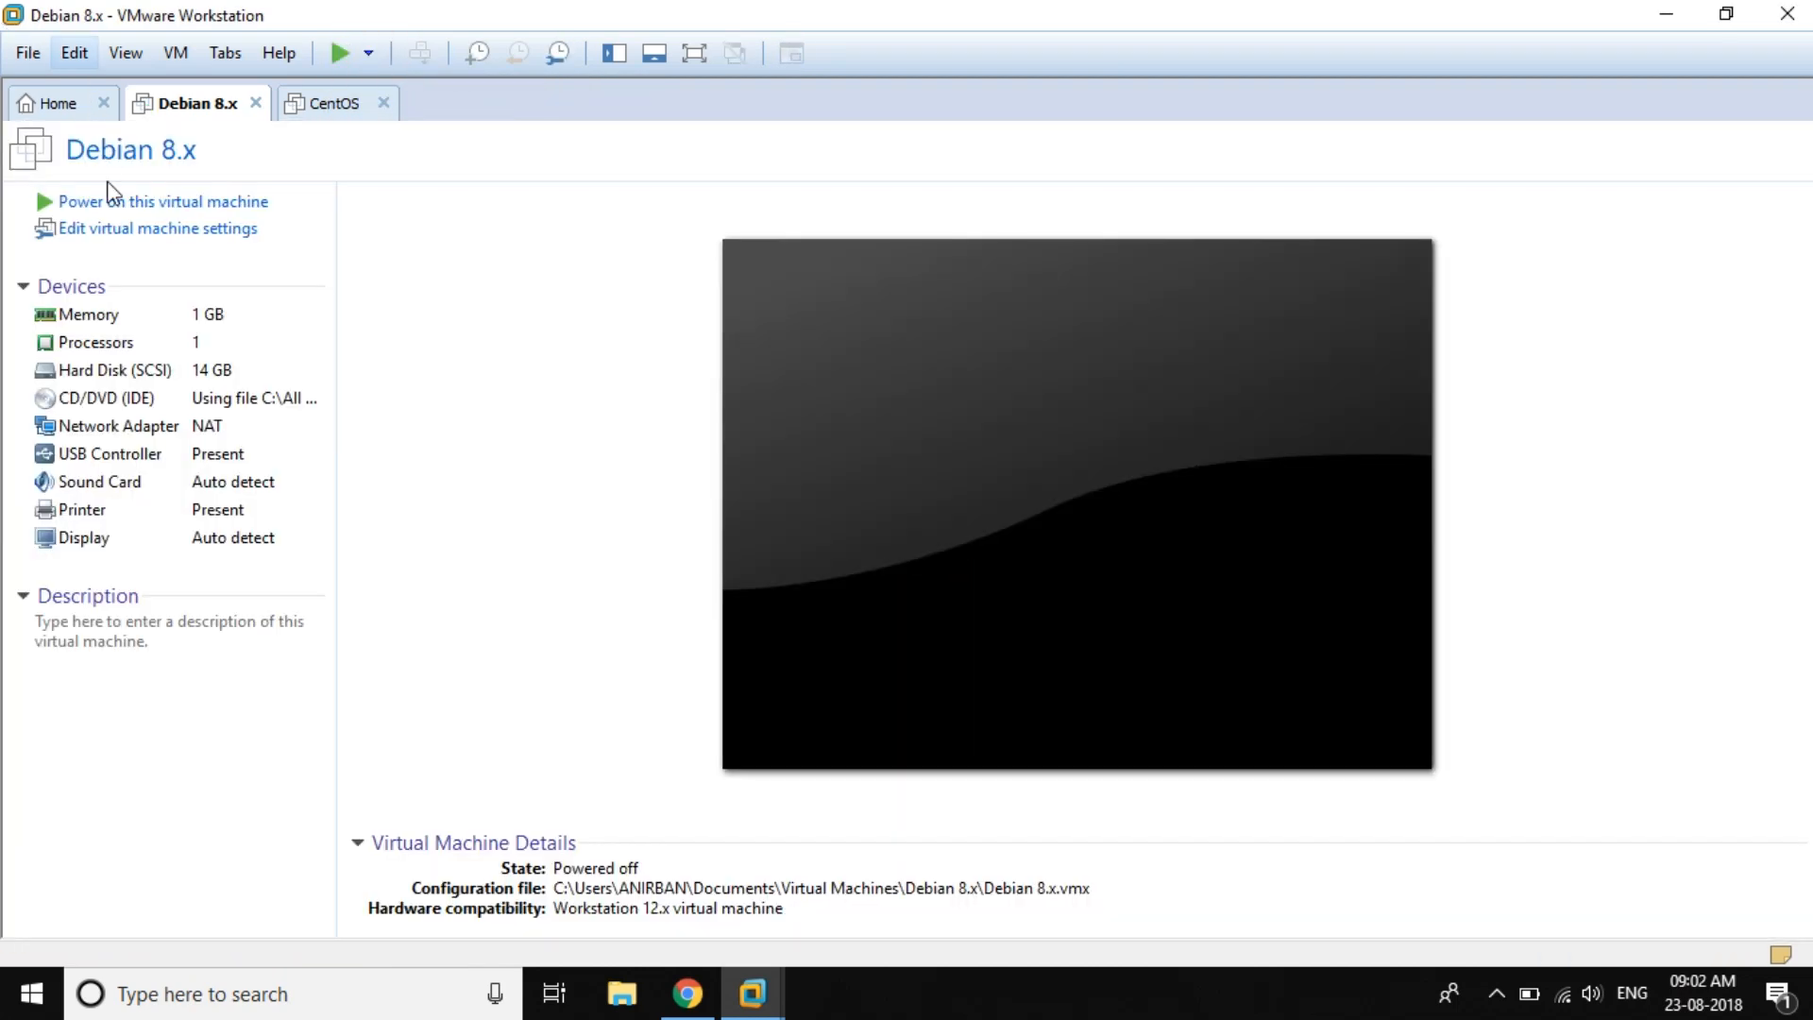
Step: Switch the VM's CD/DVD (IDE) drive from the GParted ISO to Use physical drive (Auto detect)
click(115, 229)
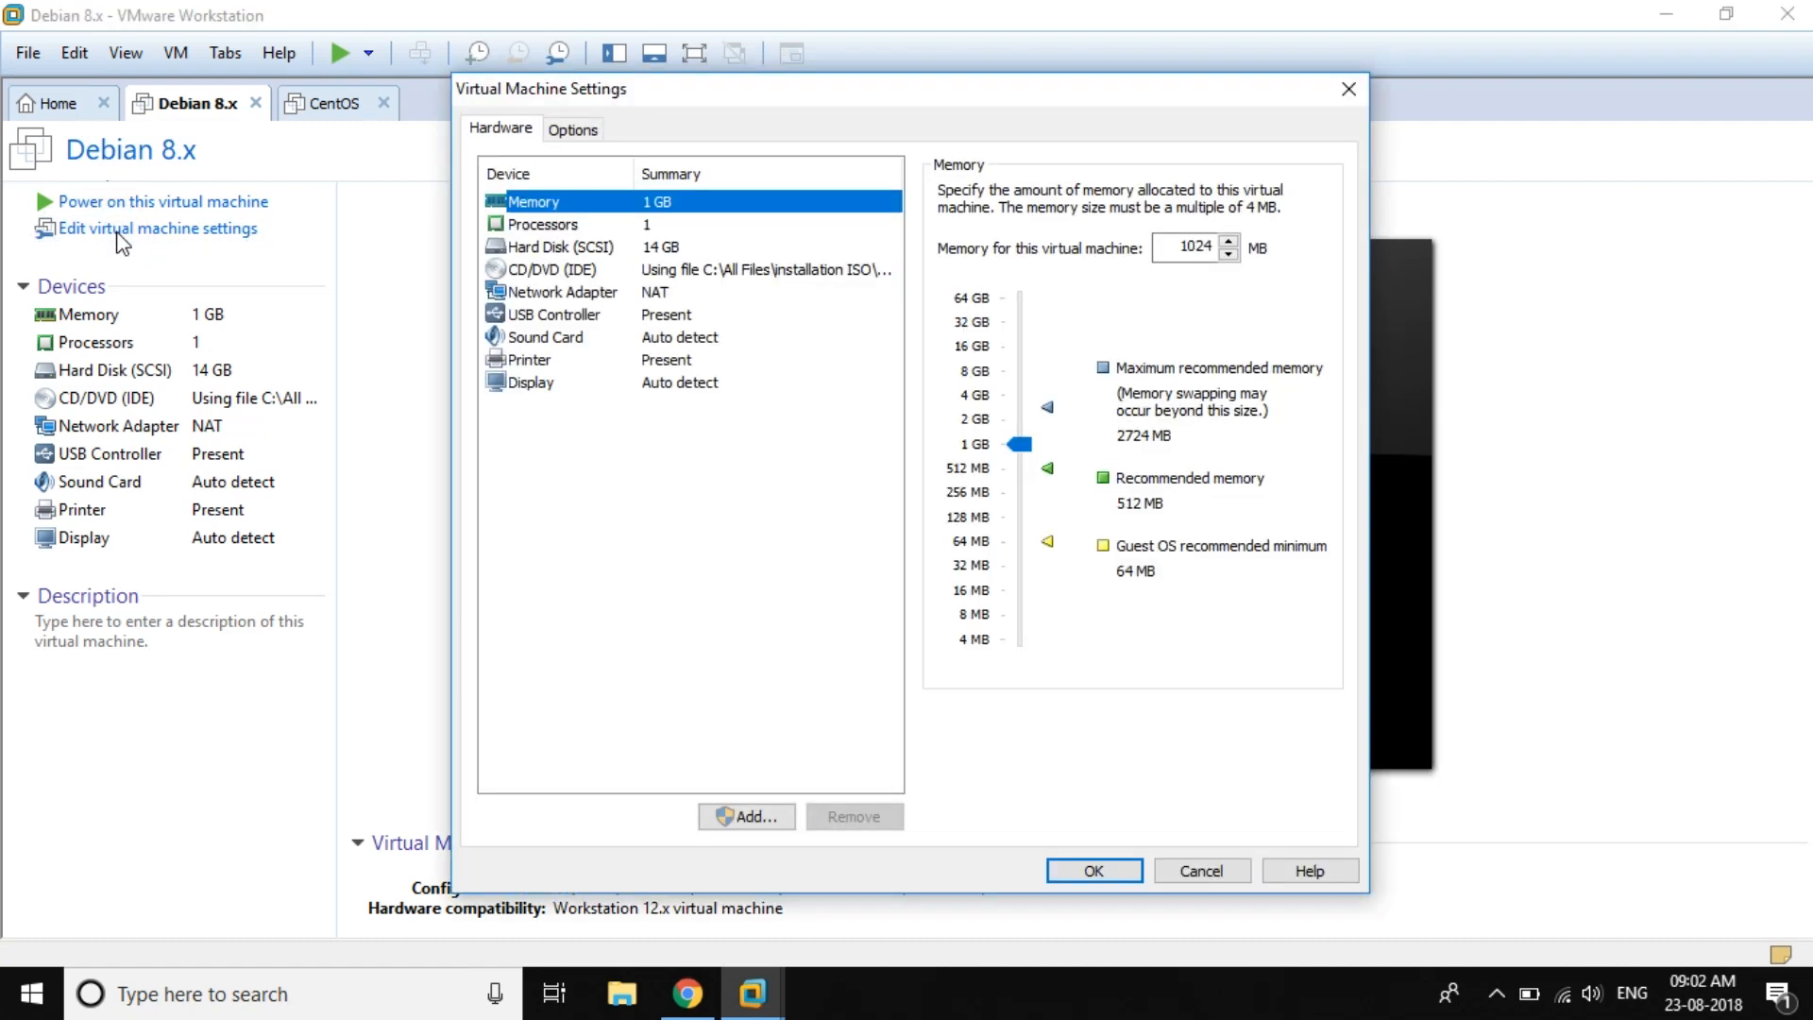
click(582, 273)
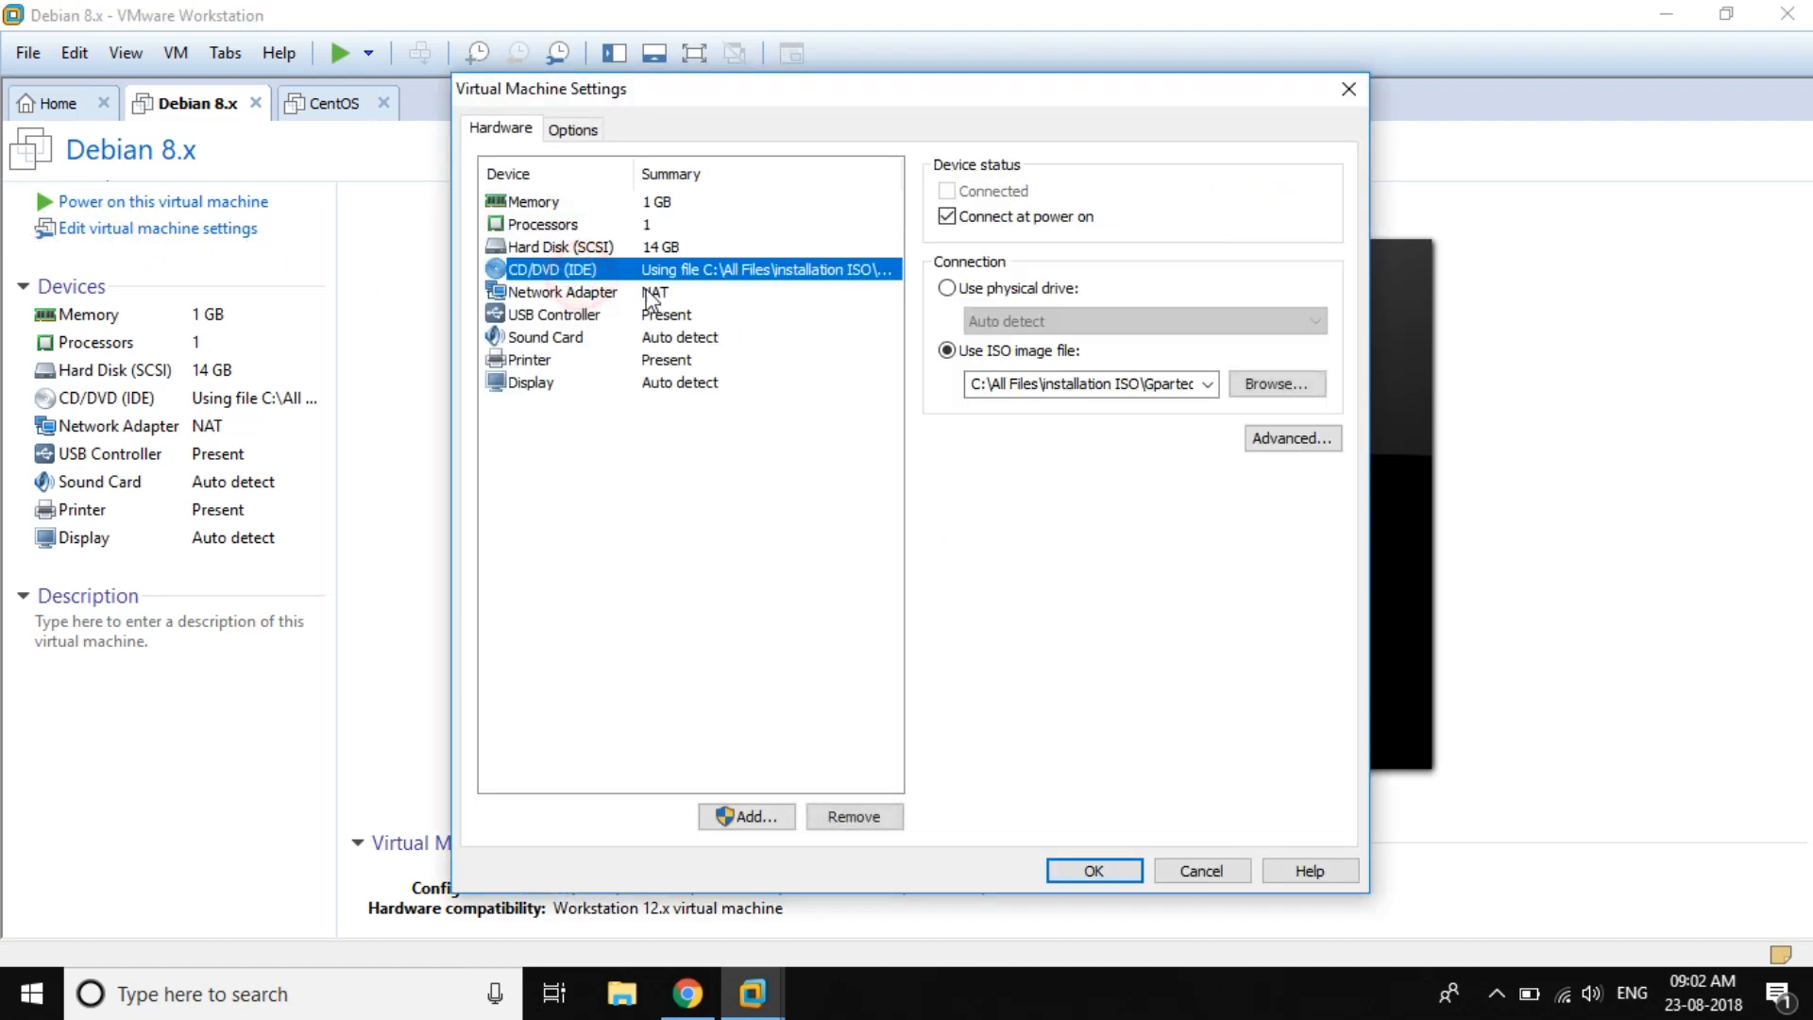
click(947, 288)
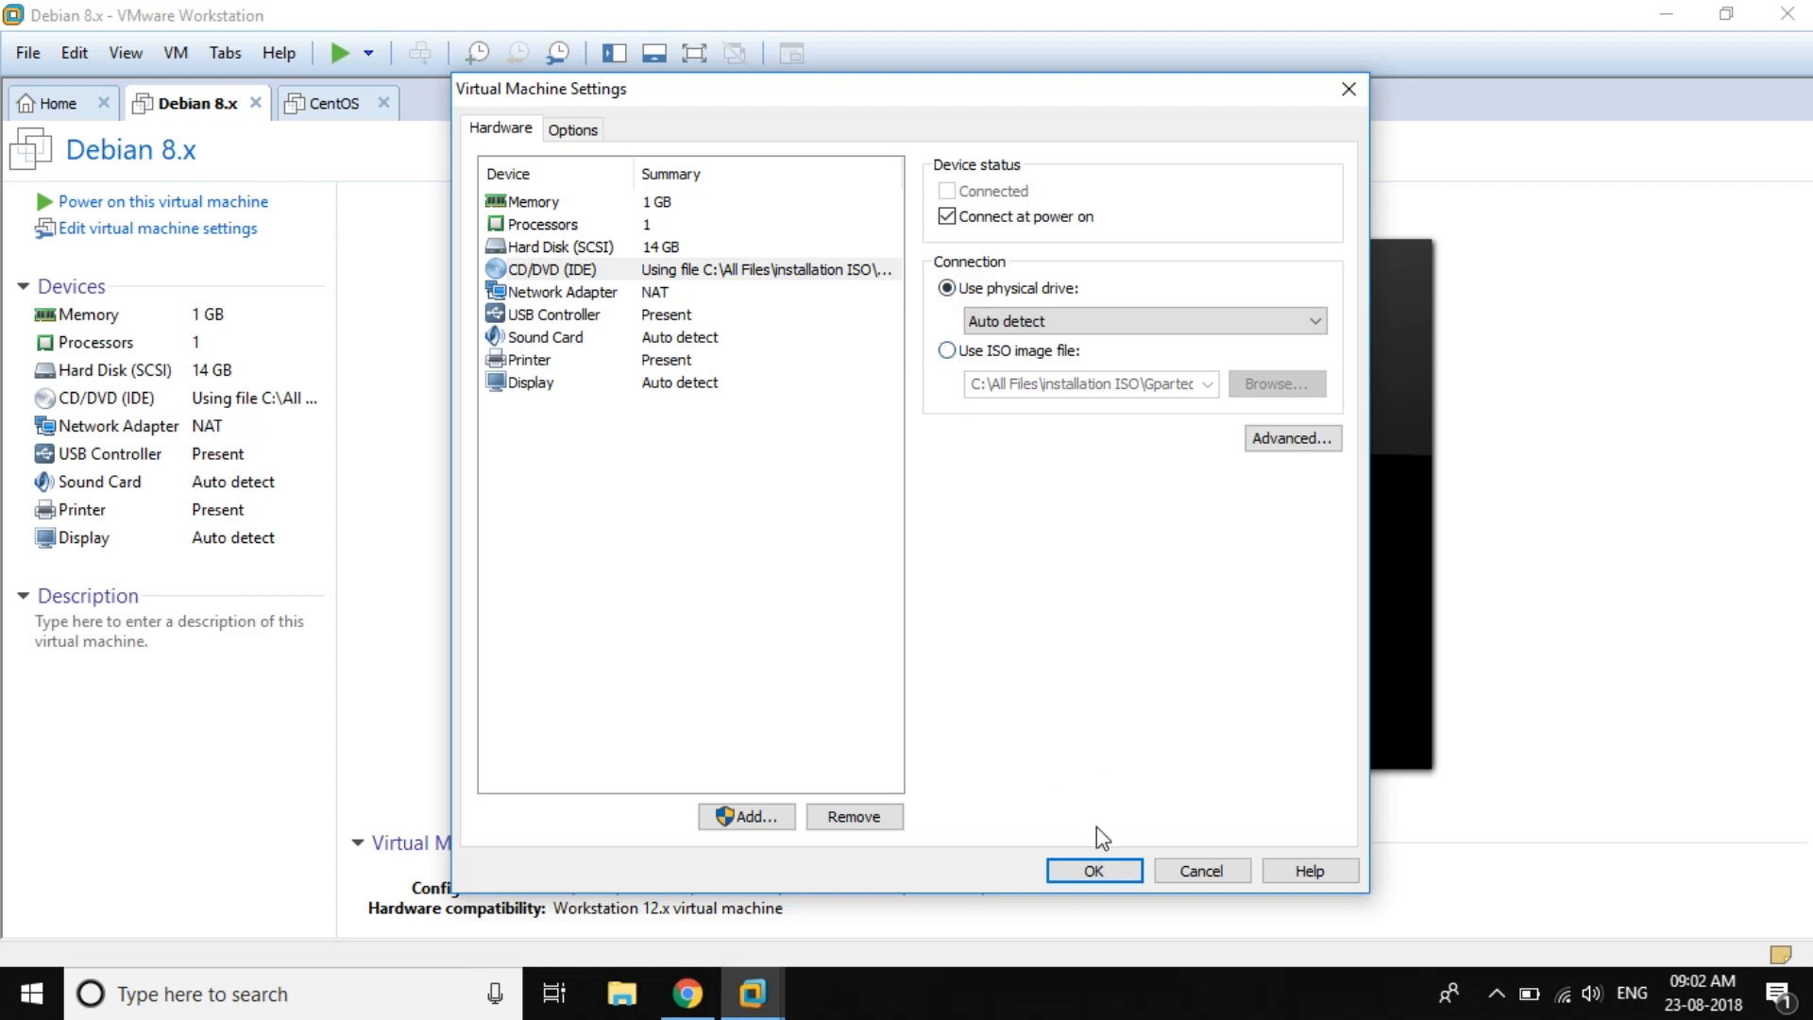
click(1095, 869)
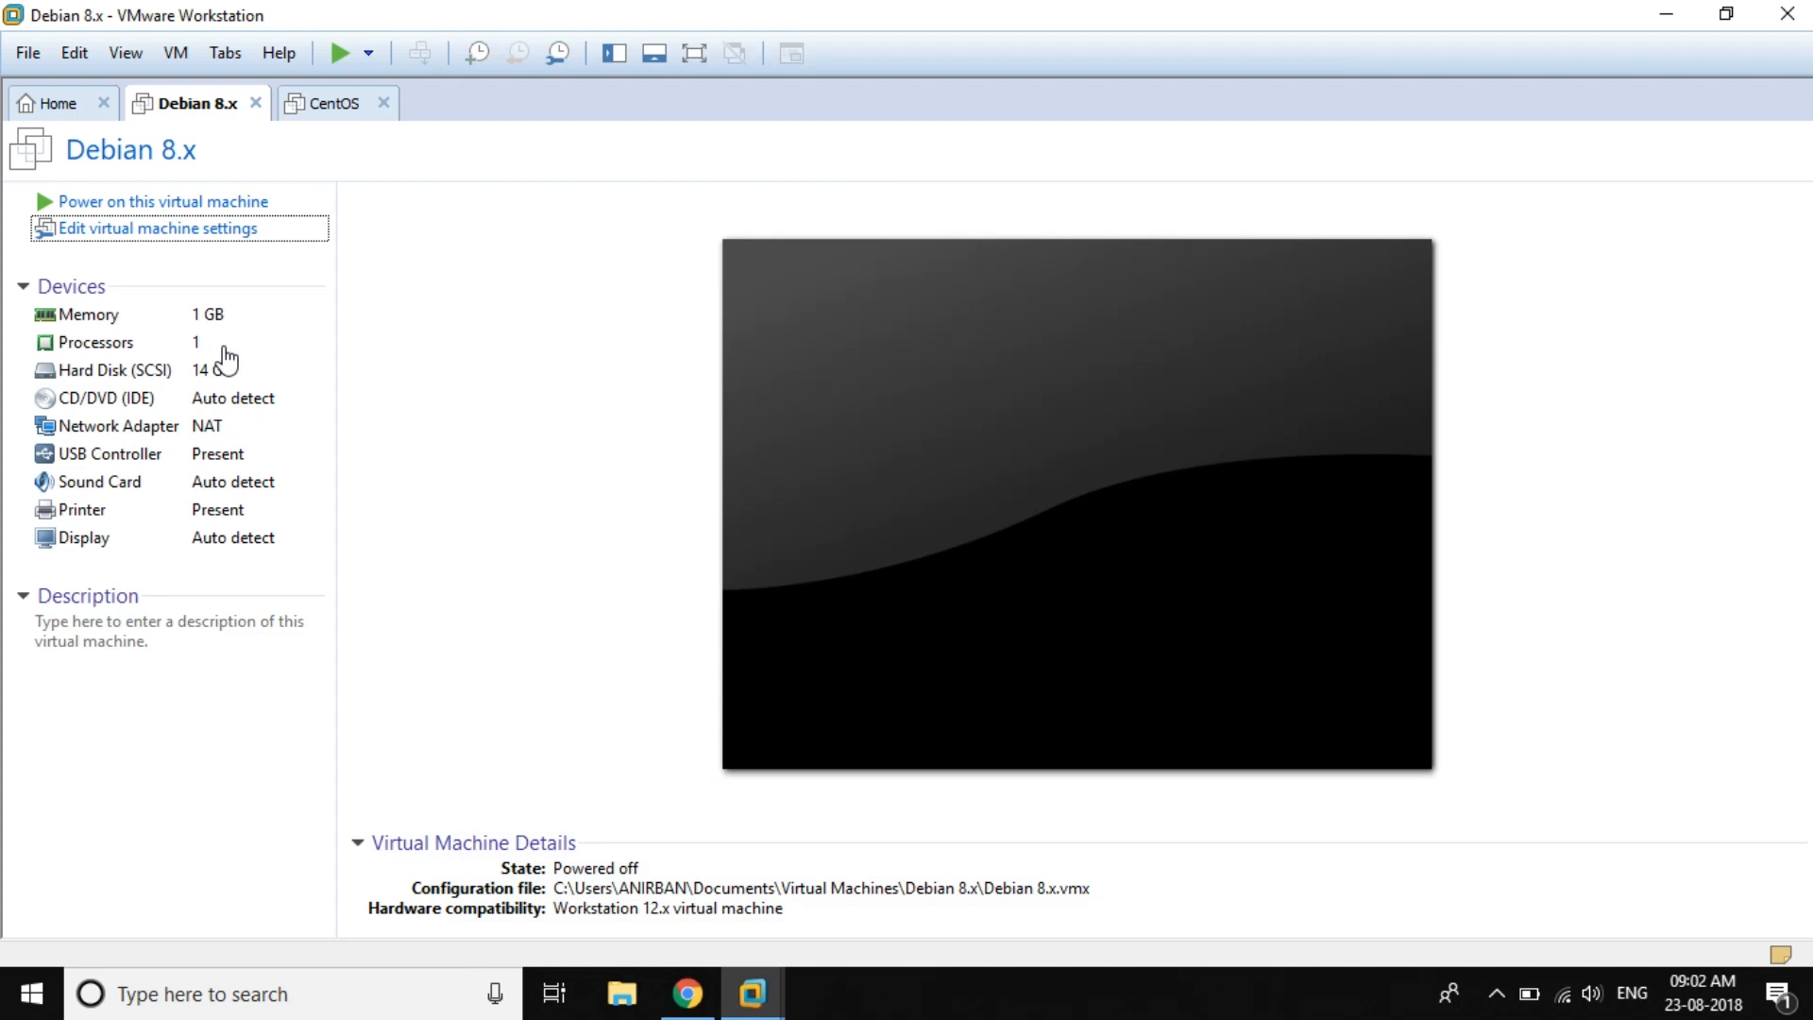
Step: Reopen the VM settings to verify the CD/DVD drive uses Auto detect
click(199, 229)
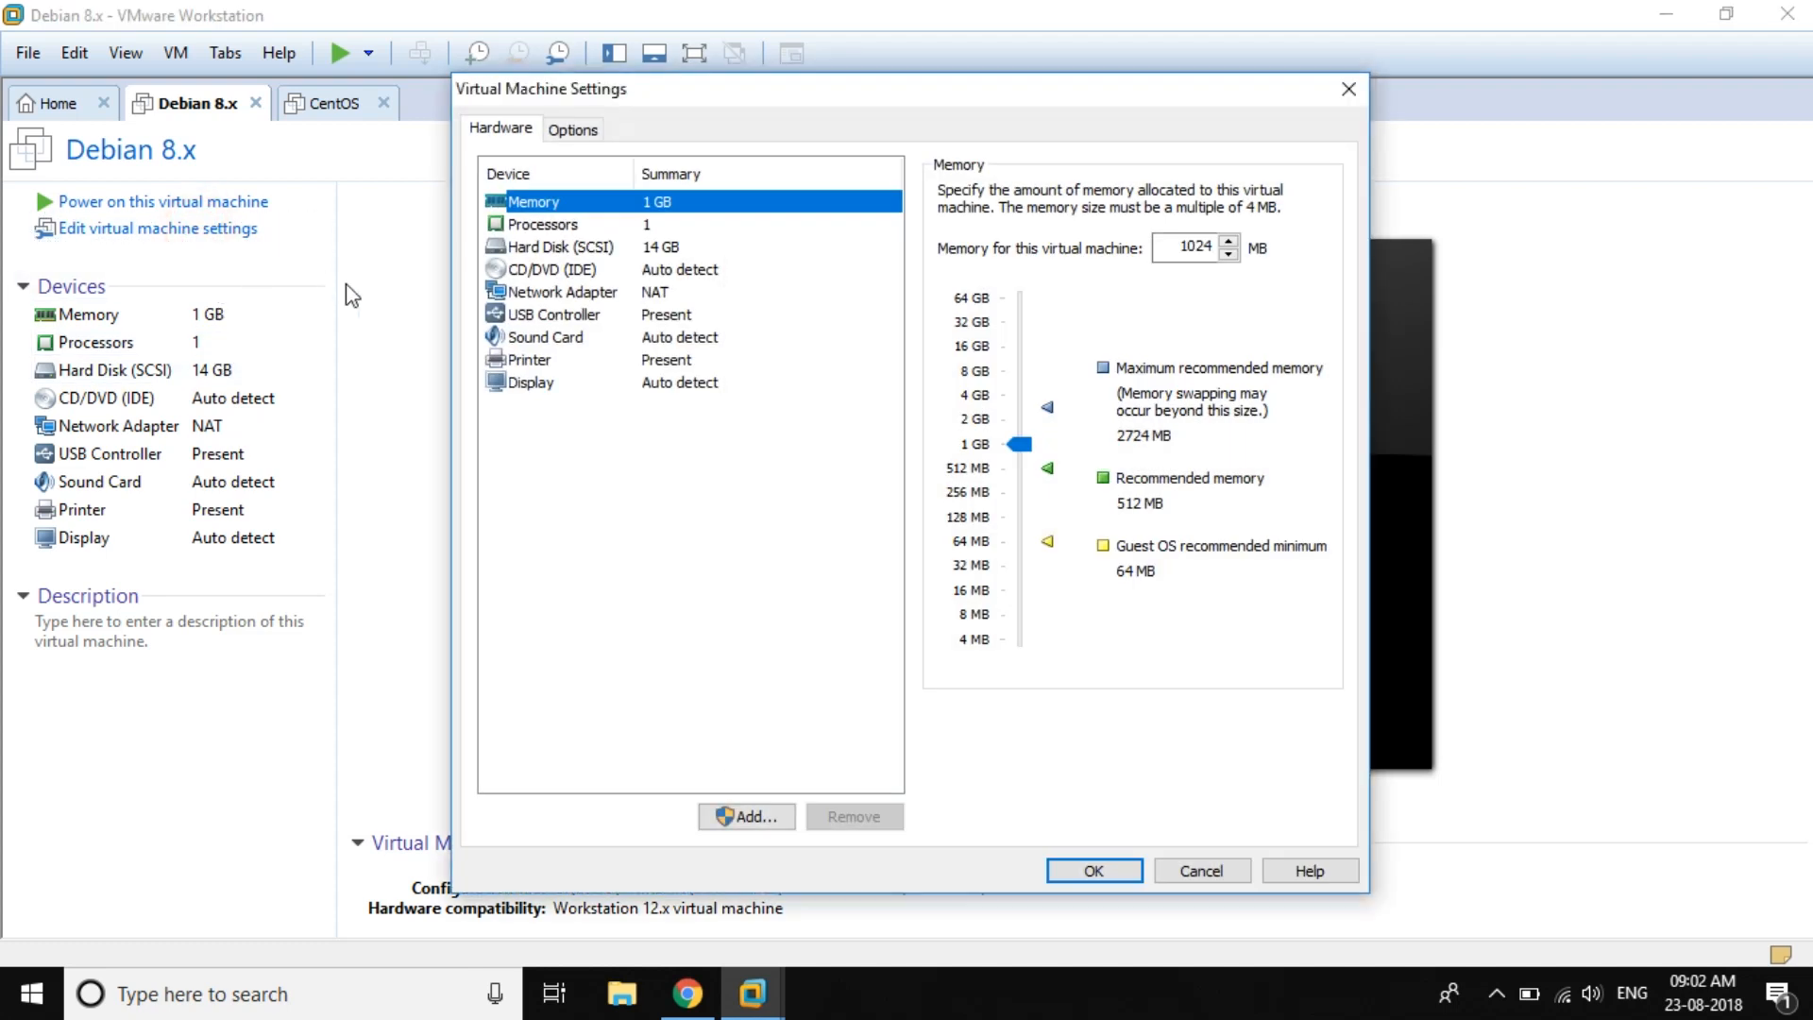
click(579, 272)
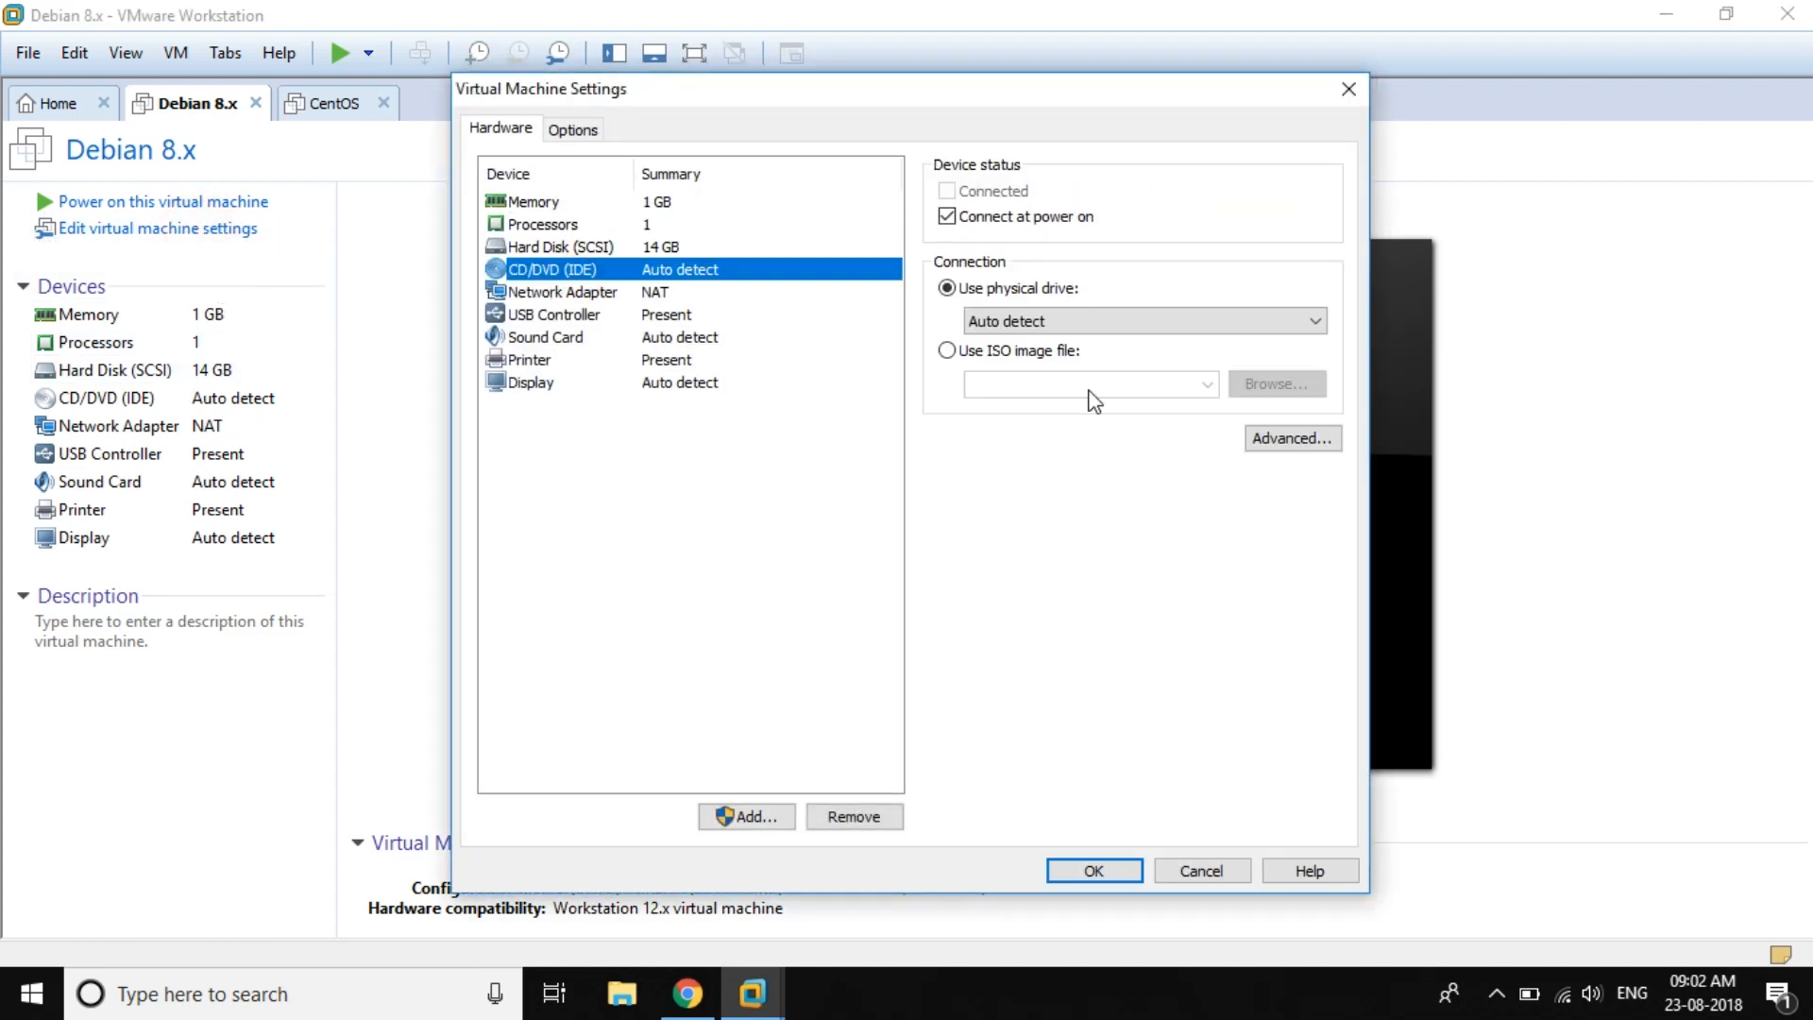
click(1093, 870)
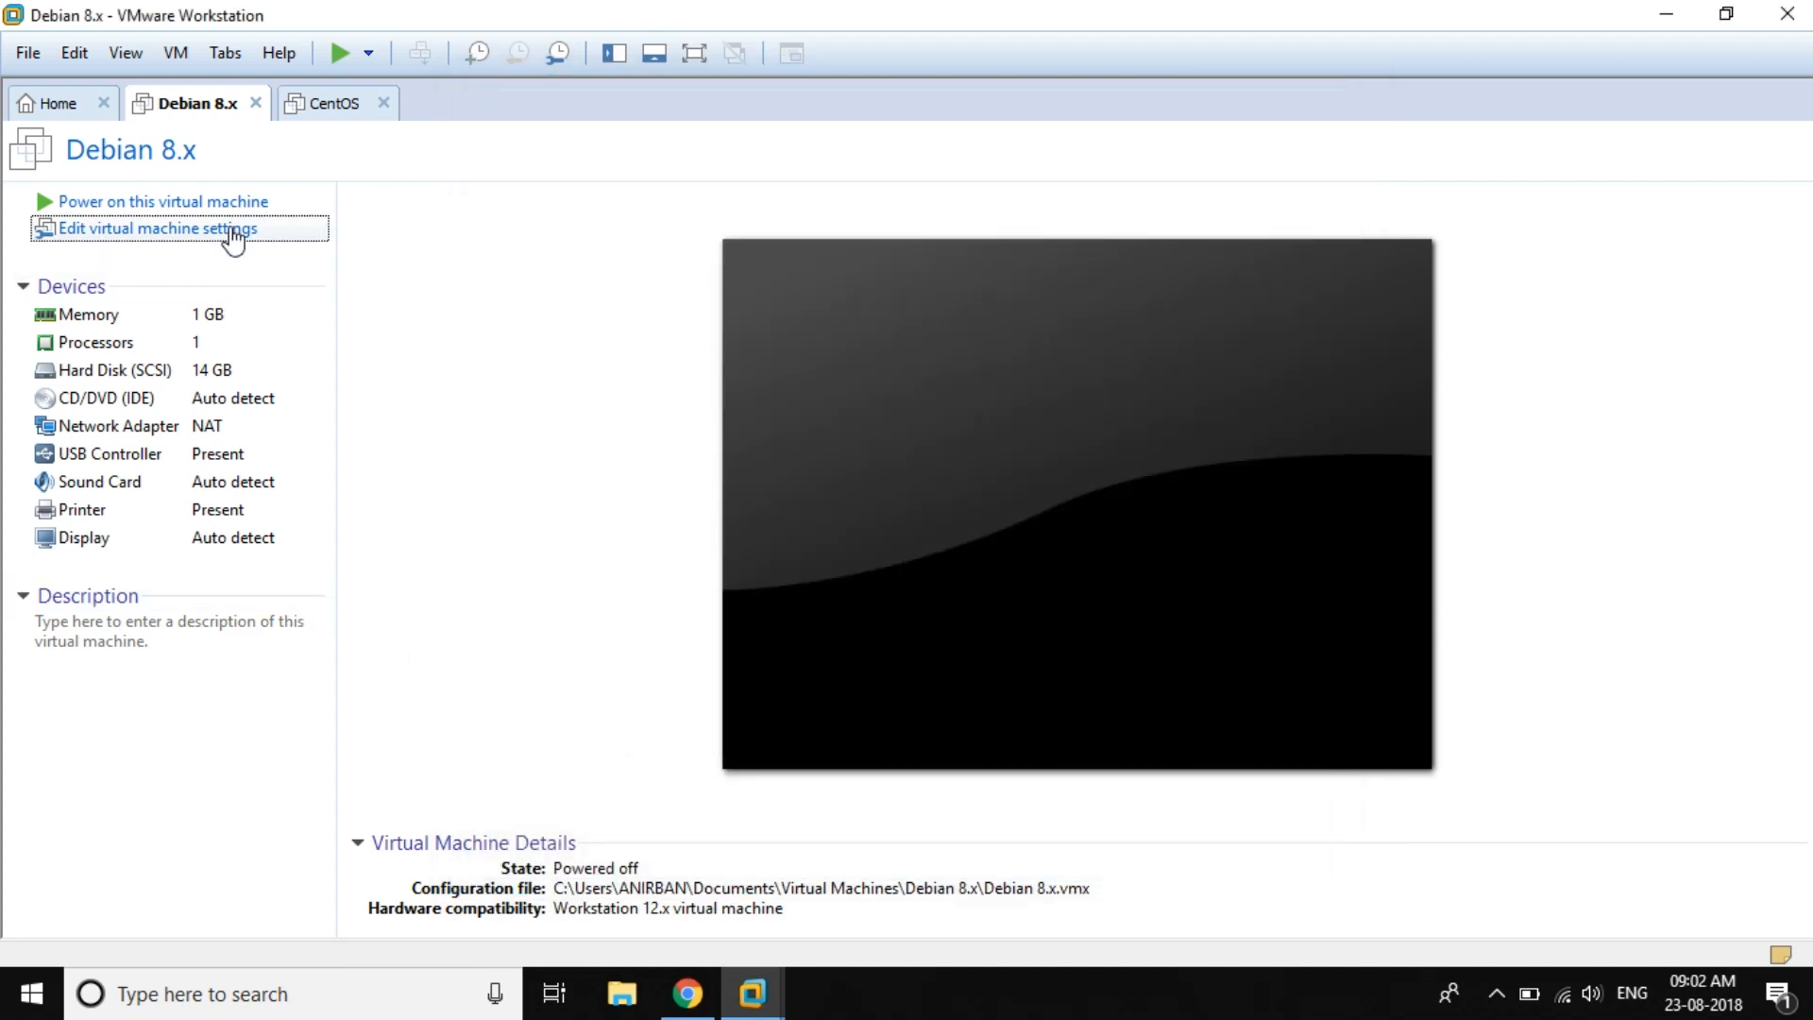
Step: Power on the Debian 8.x VM and boot the default Debian GNU/Linux GRUB entry
click(217, 203)
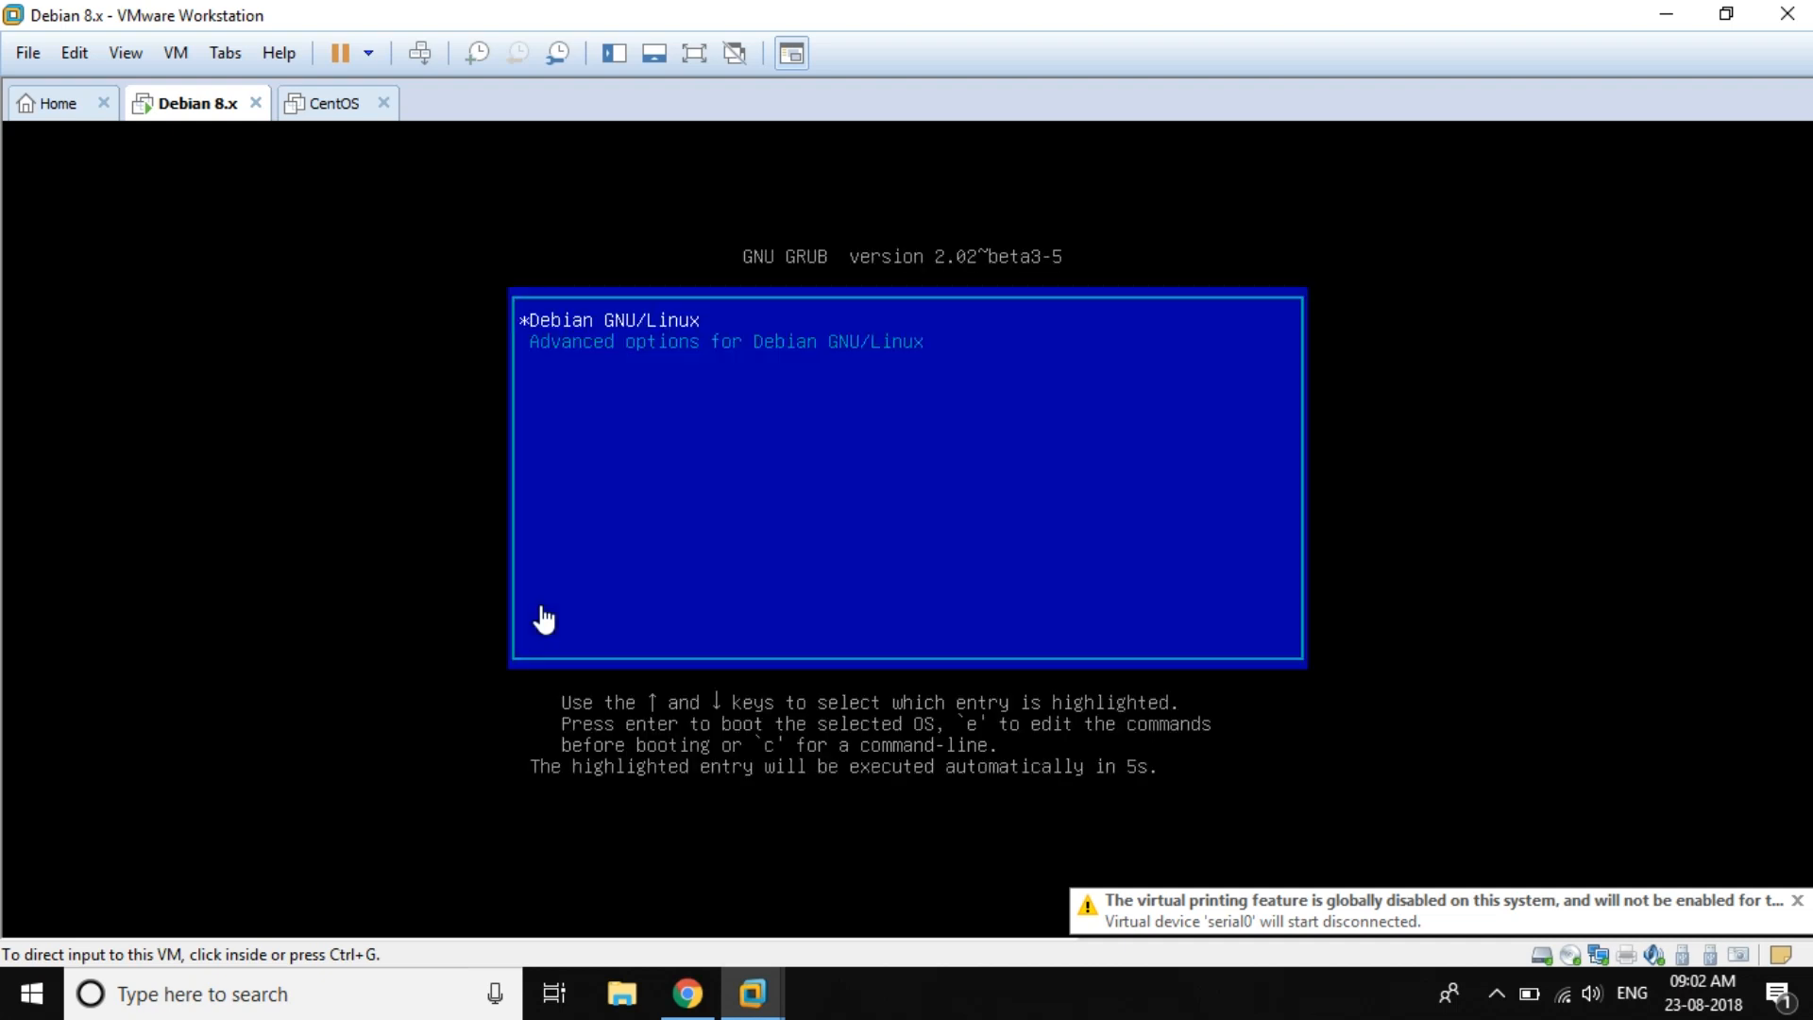
click(543, 619)
key(Return)
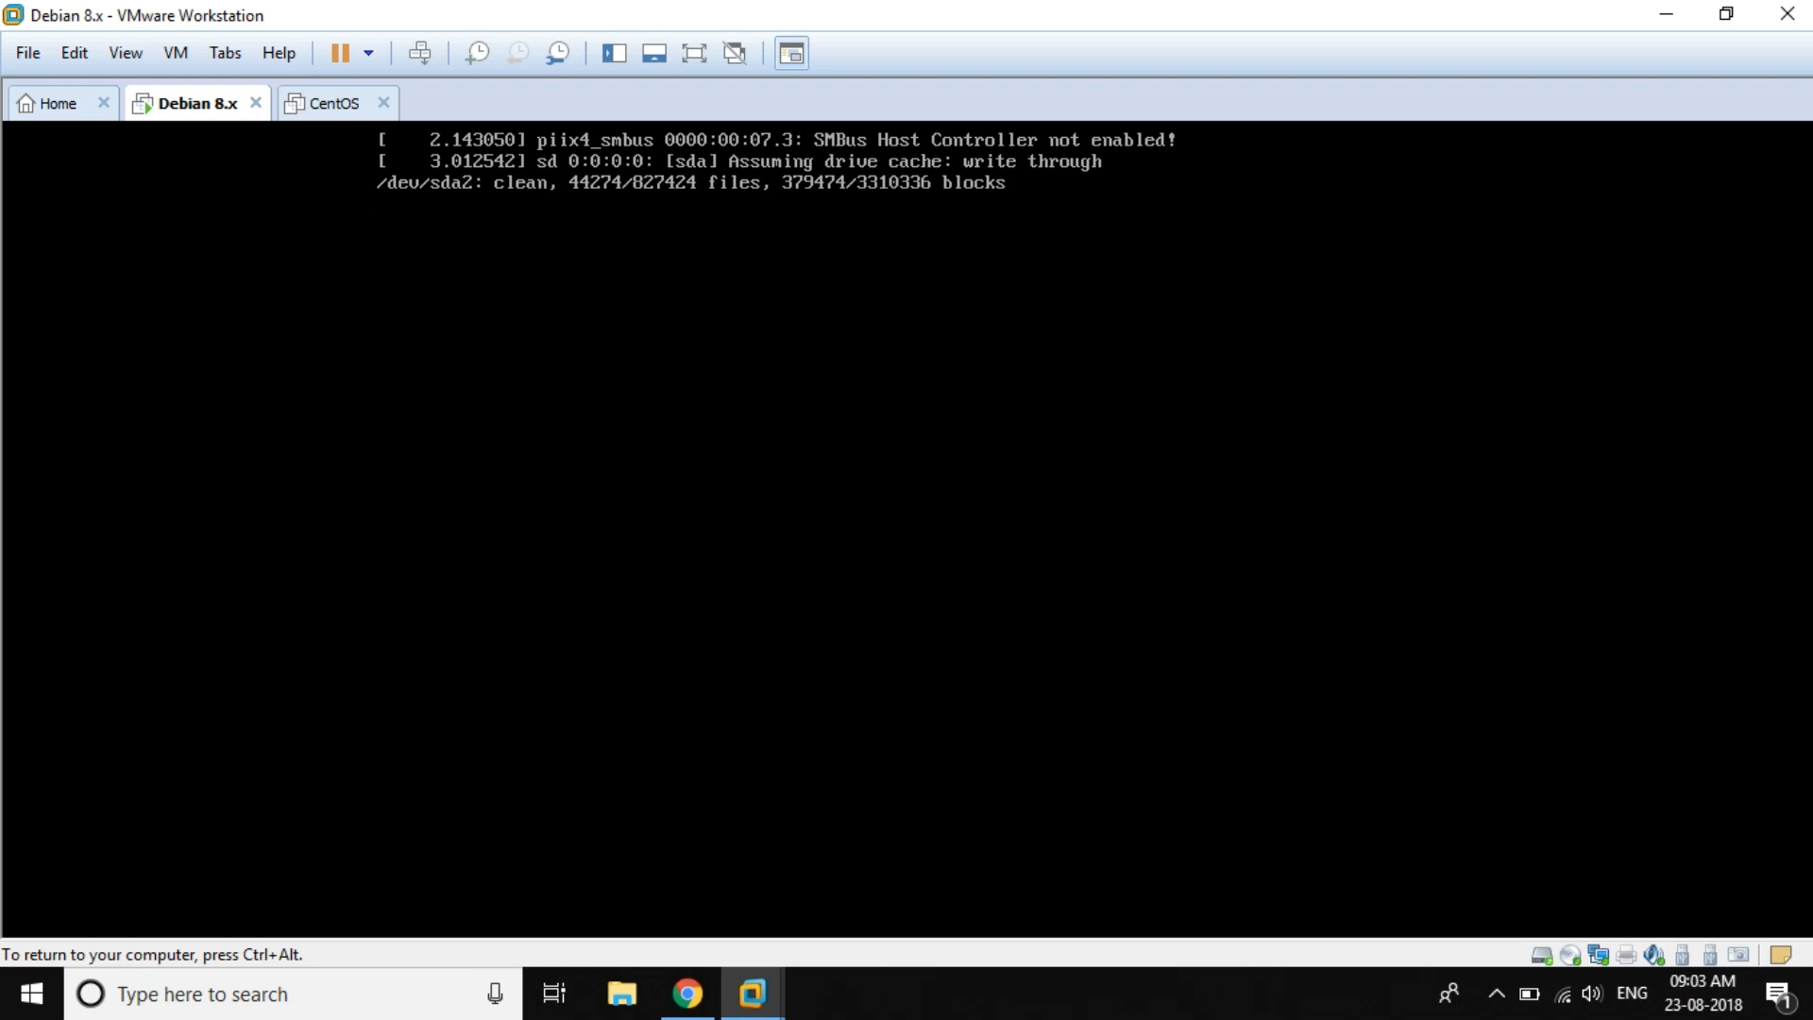
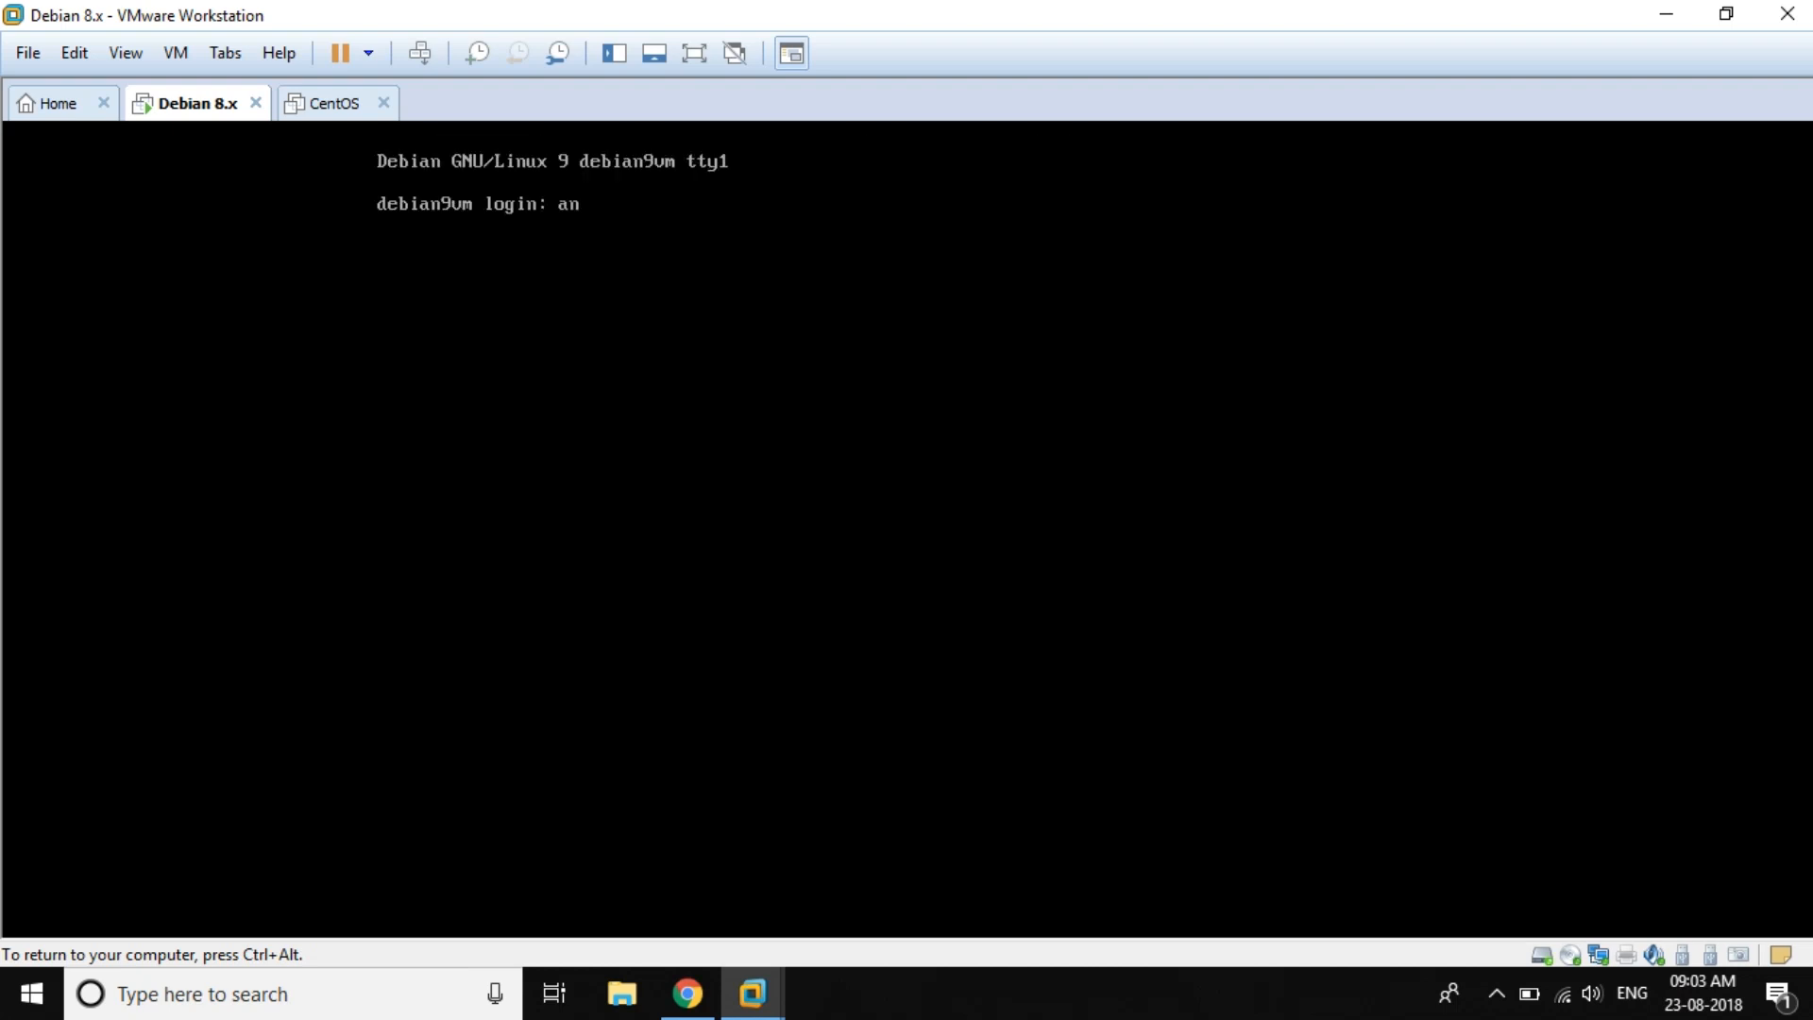
Step: Log in to the Debian console with the username and password, retrying after the failed attempt
key(BackSpace)
key(BackSpace)
key(BackSpace)
key(Return)
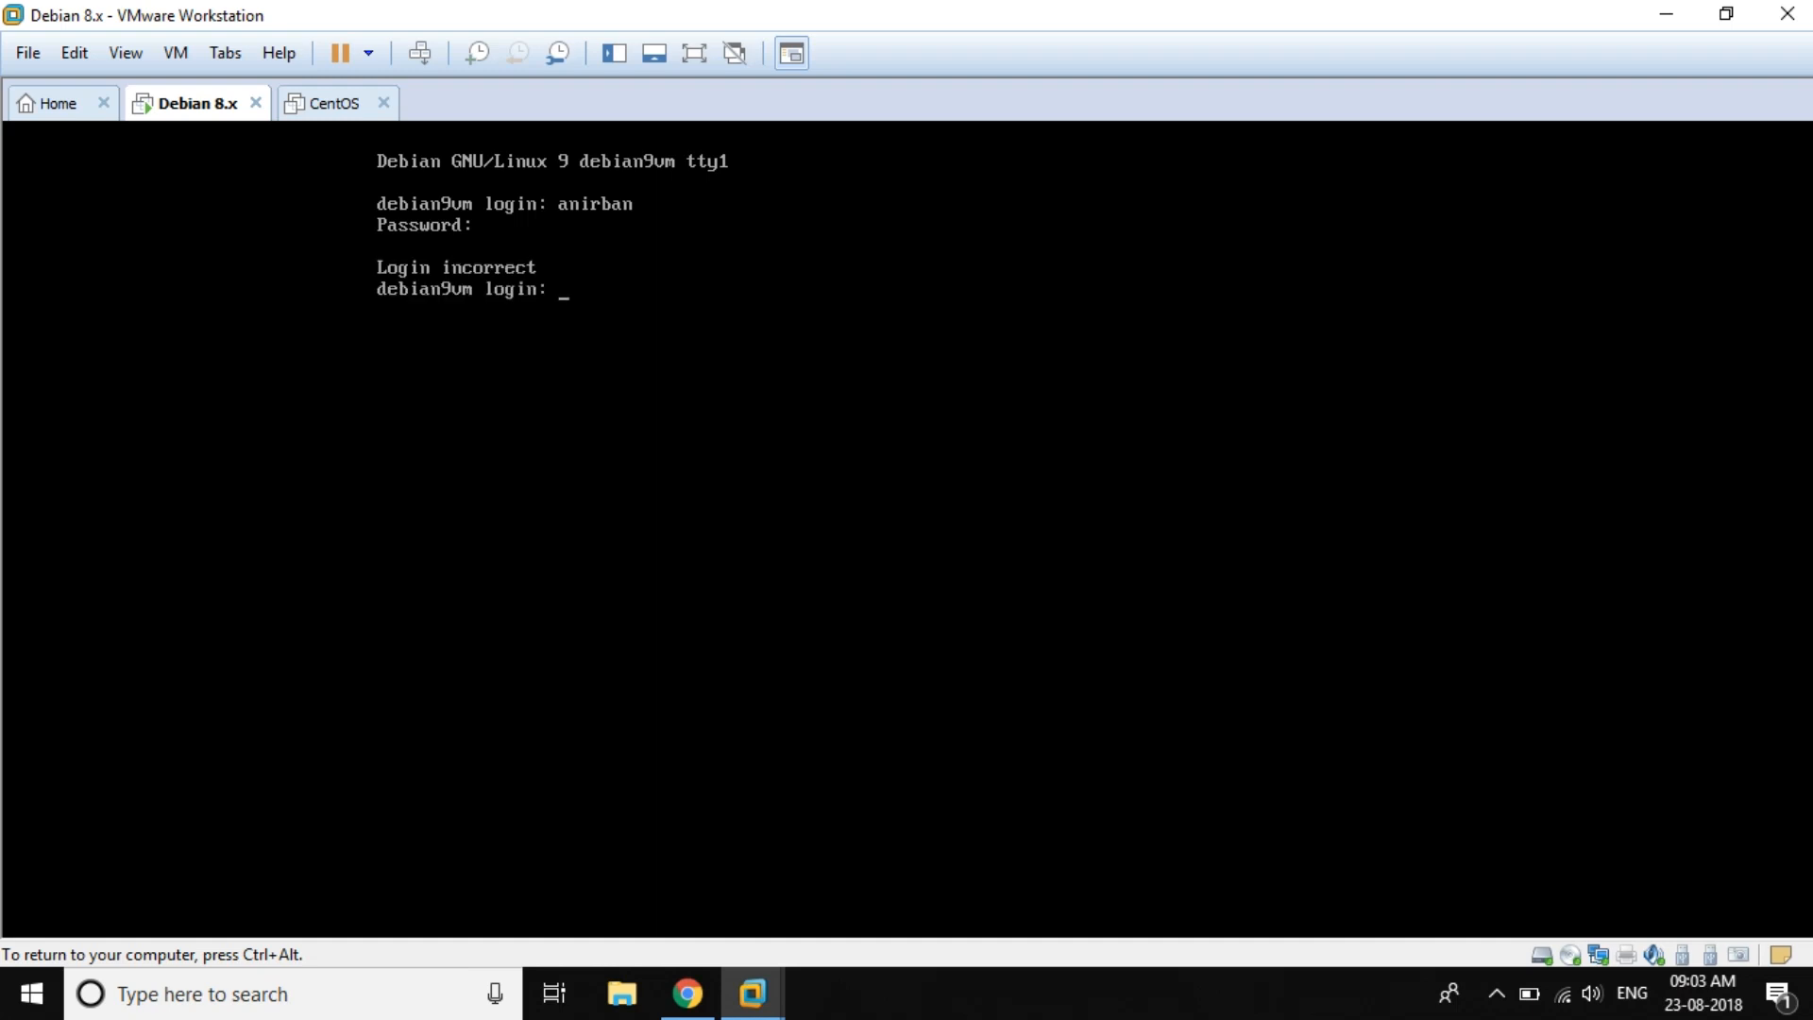
key(Return)
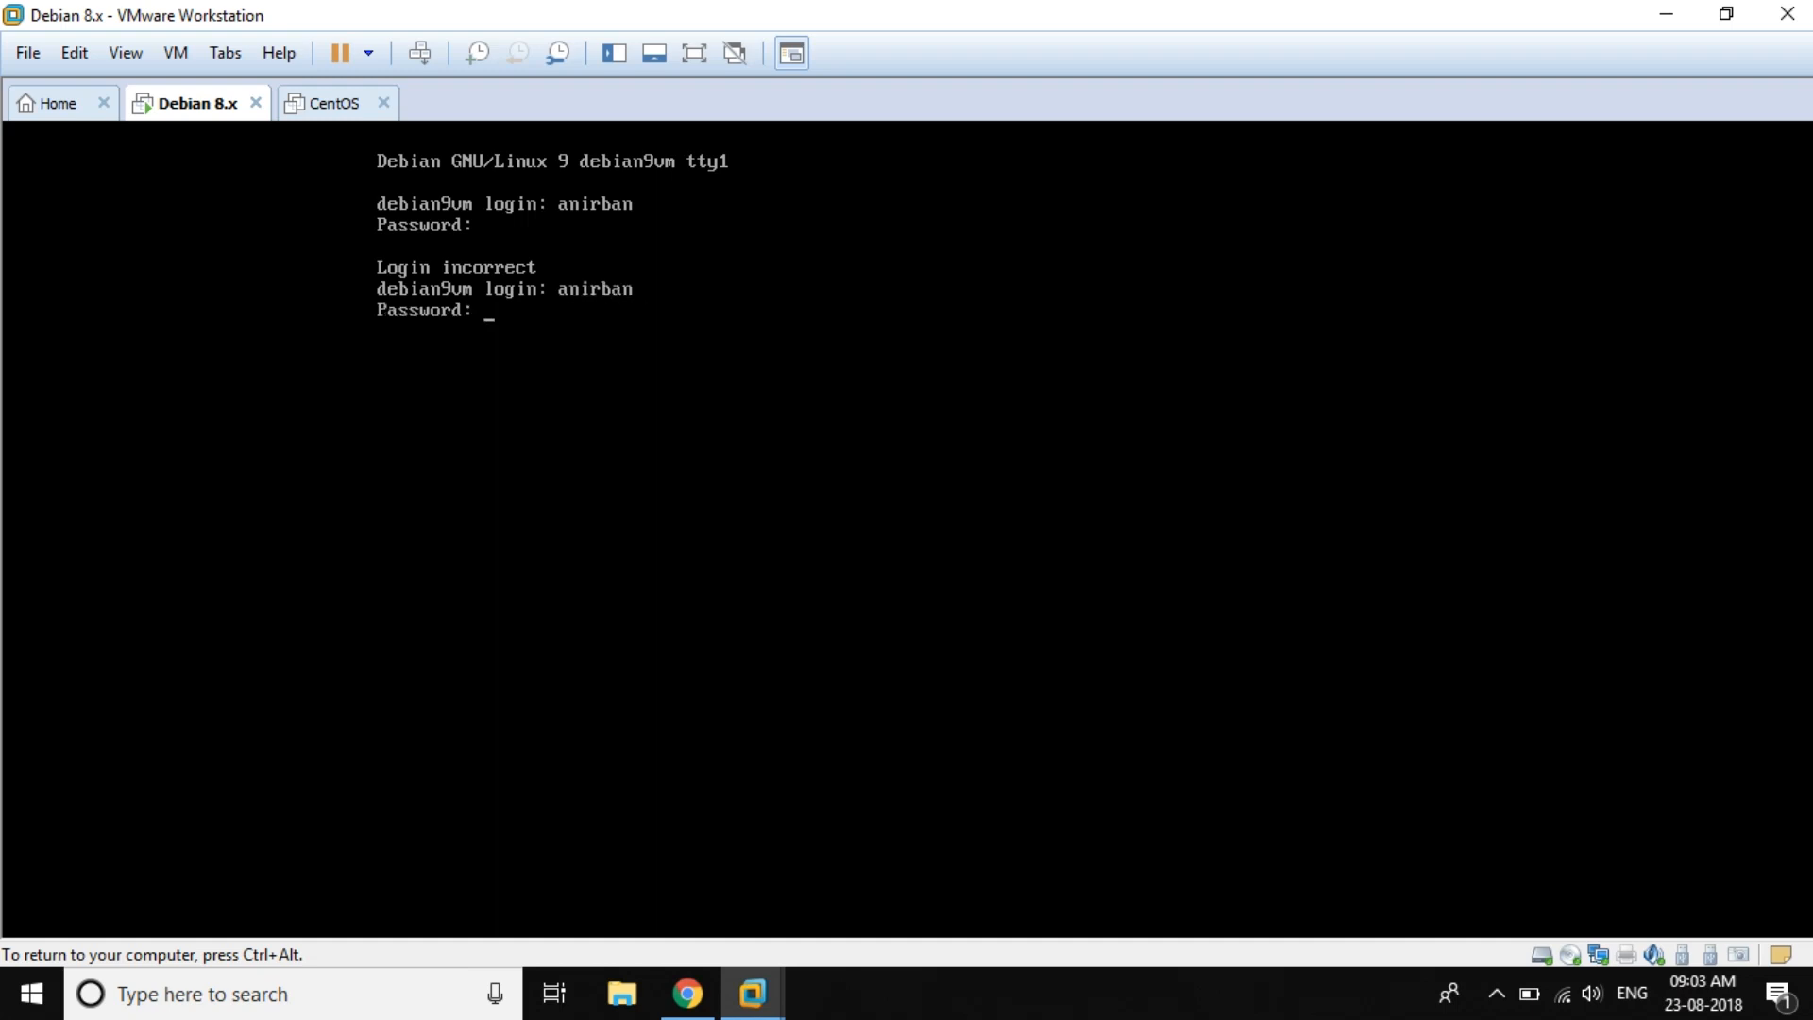
key(Return)
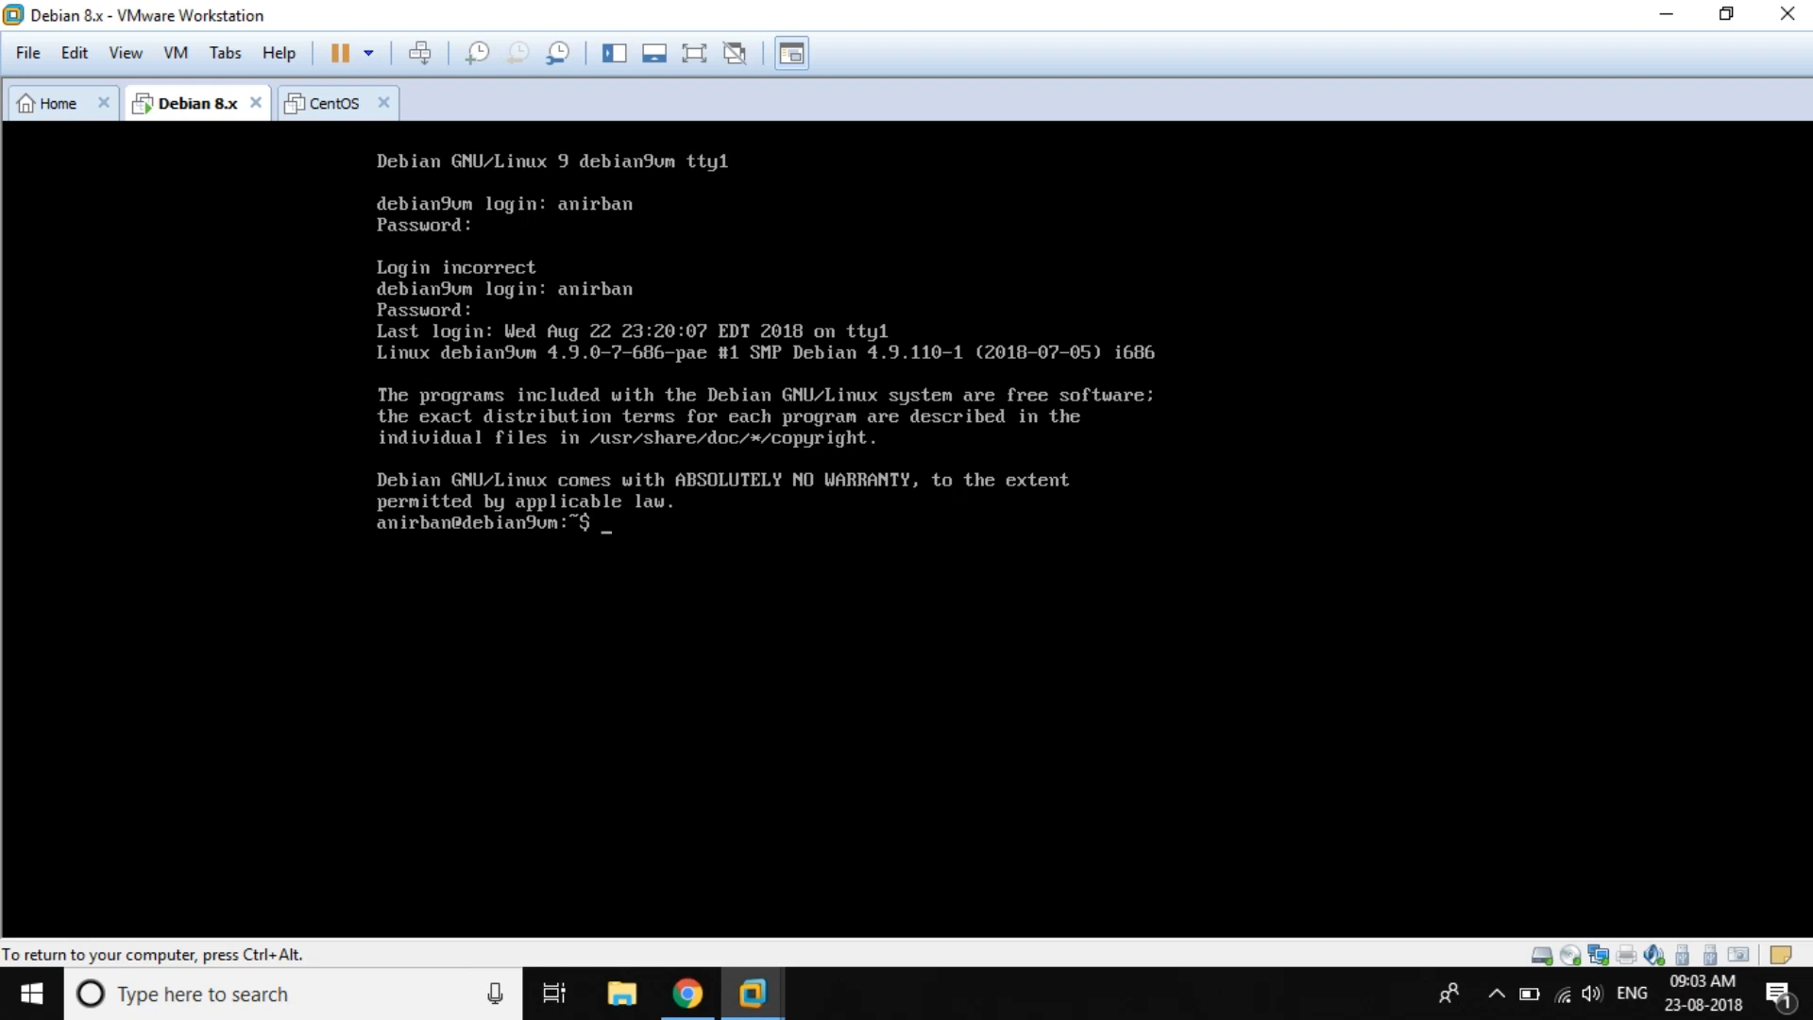
Step: Enter the command sudo fdisk -l at the shell prompt
text(sudo fdisk -l)
Step: Run sudo fdisk -l and df -h, confirming /dev/sda2 is 12.6G and mounted as 13G on /
key(Return)
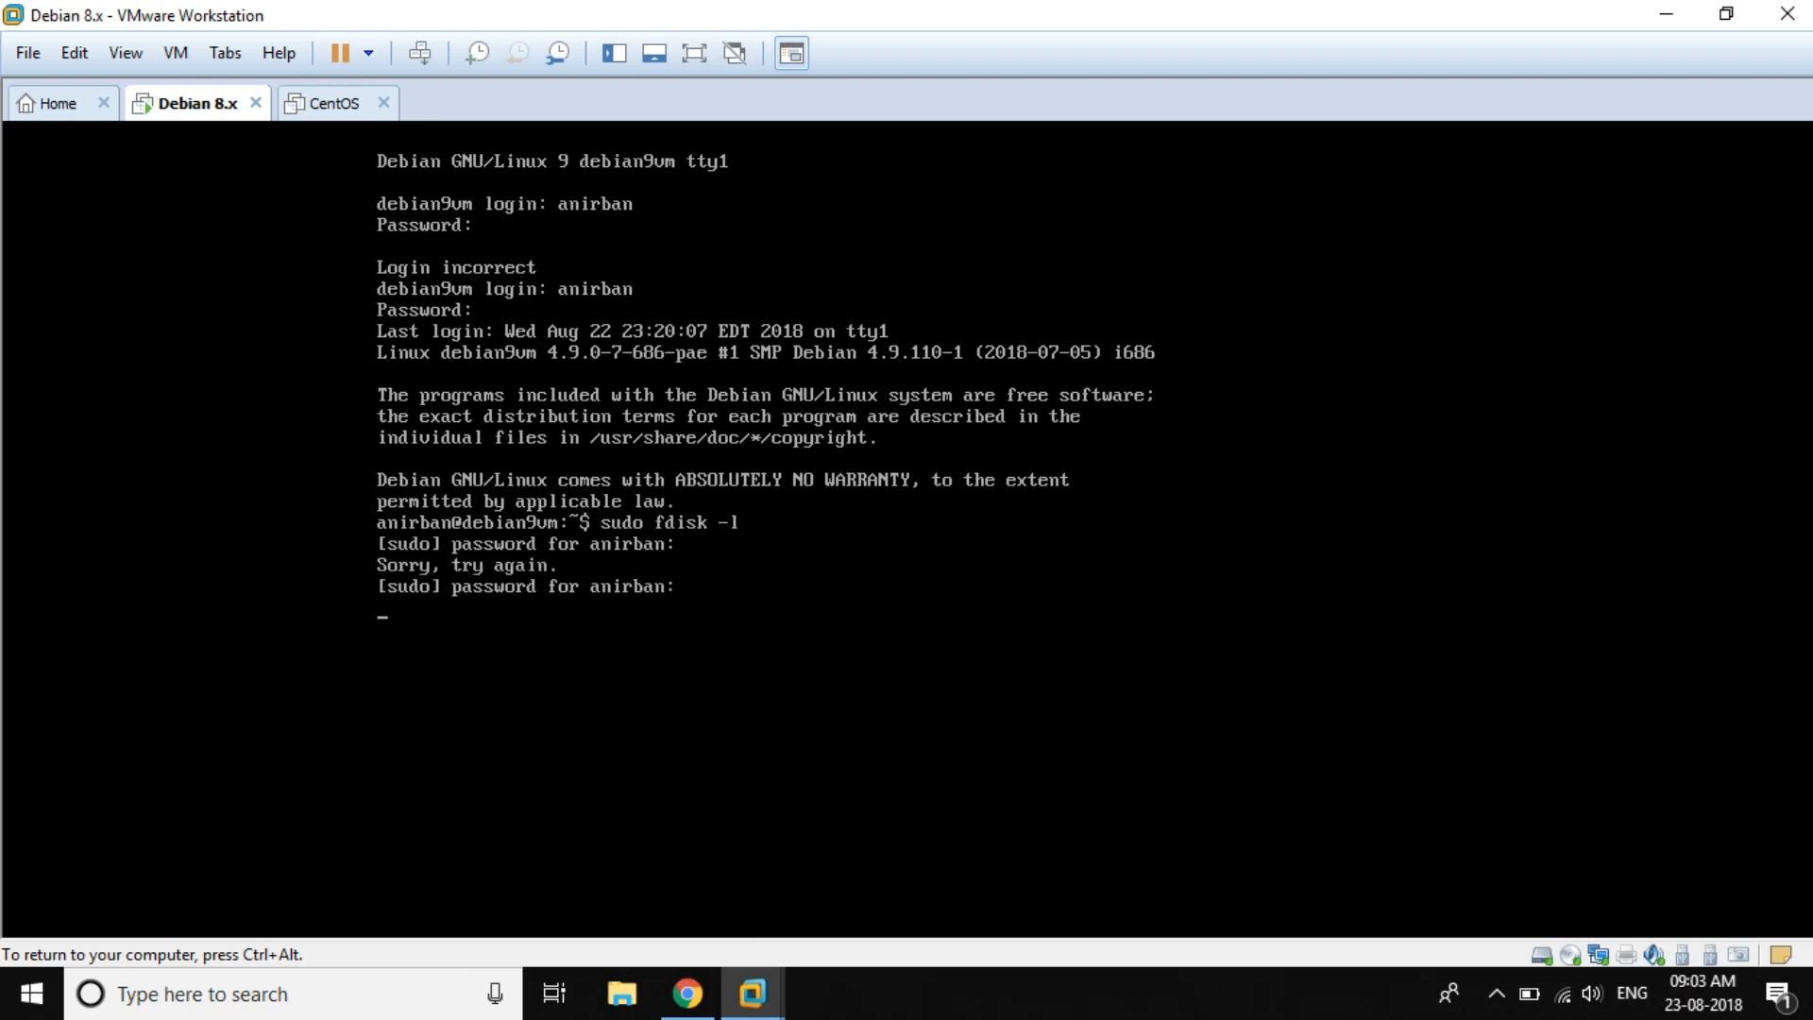
key(ctrl+alt)
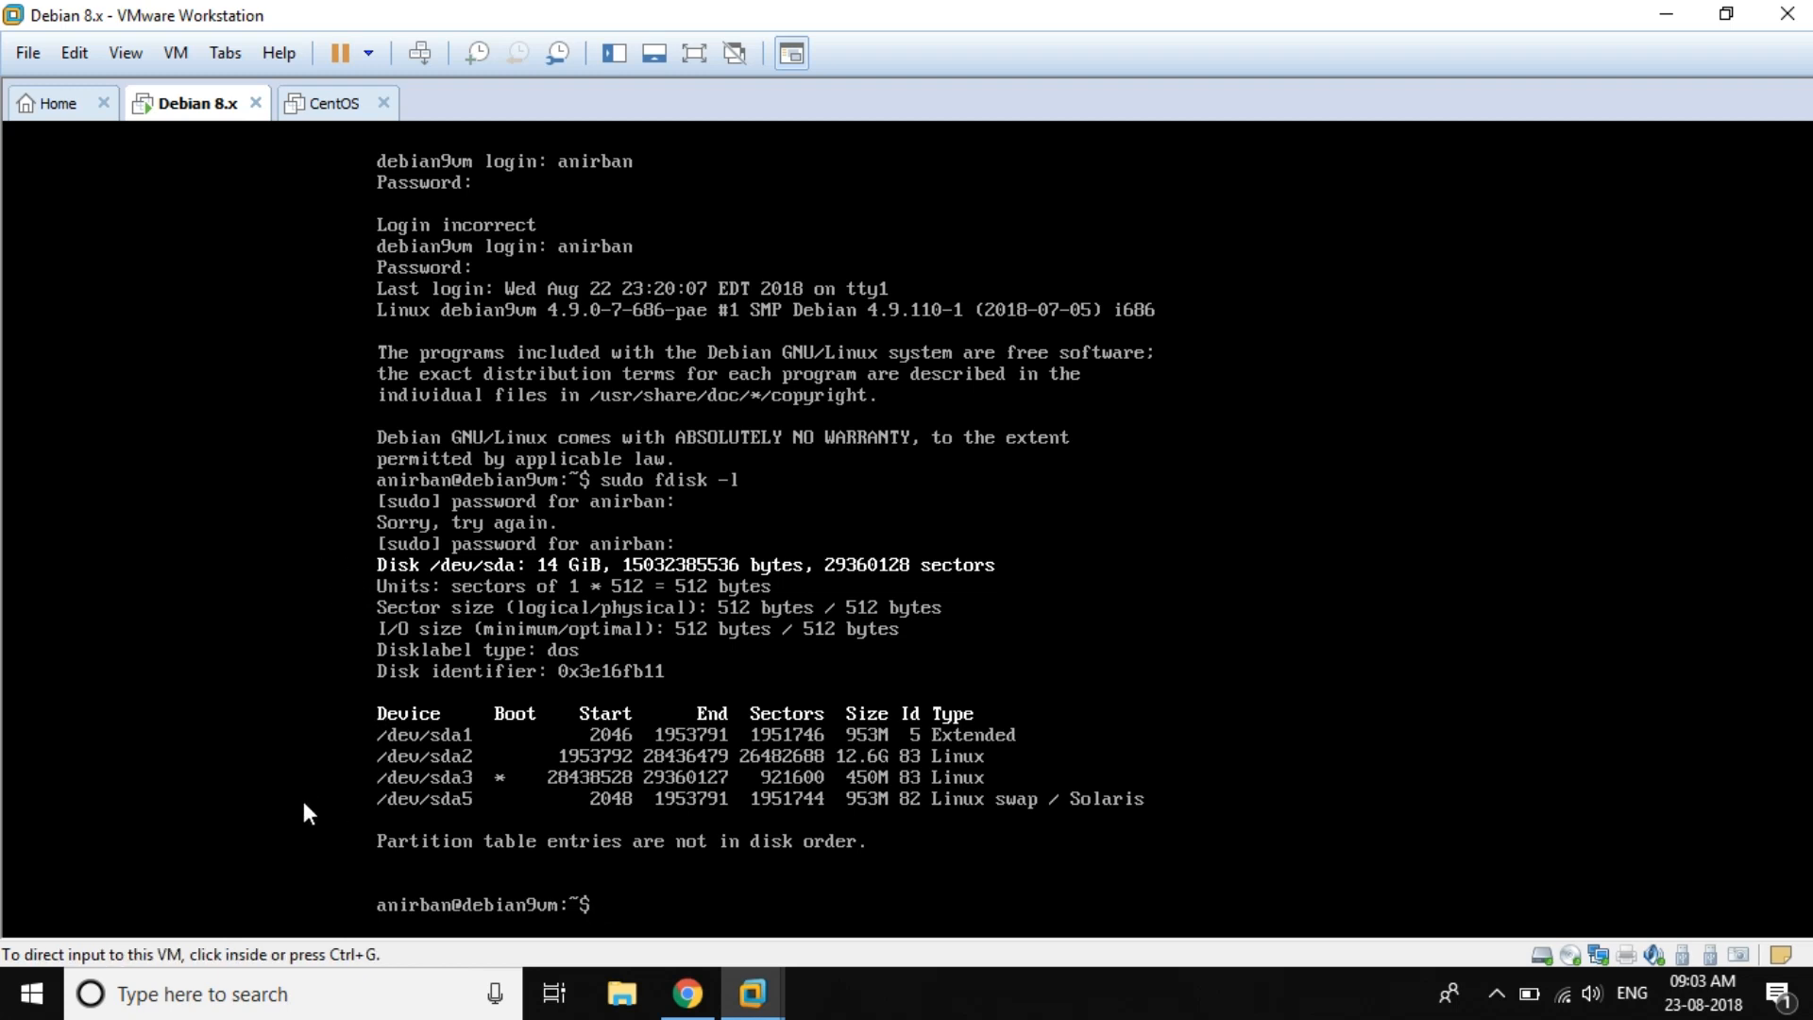
click(342, 761)
text(df)
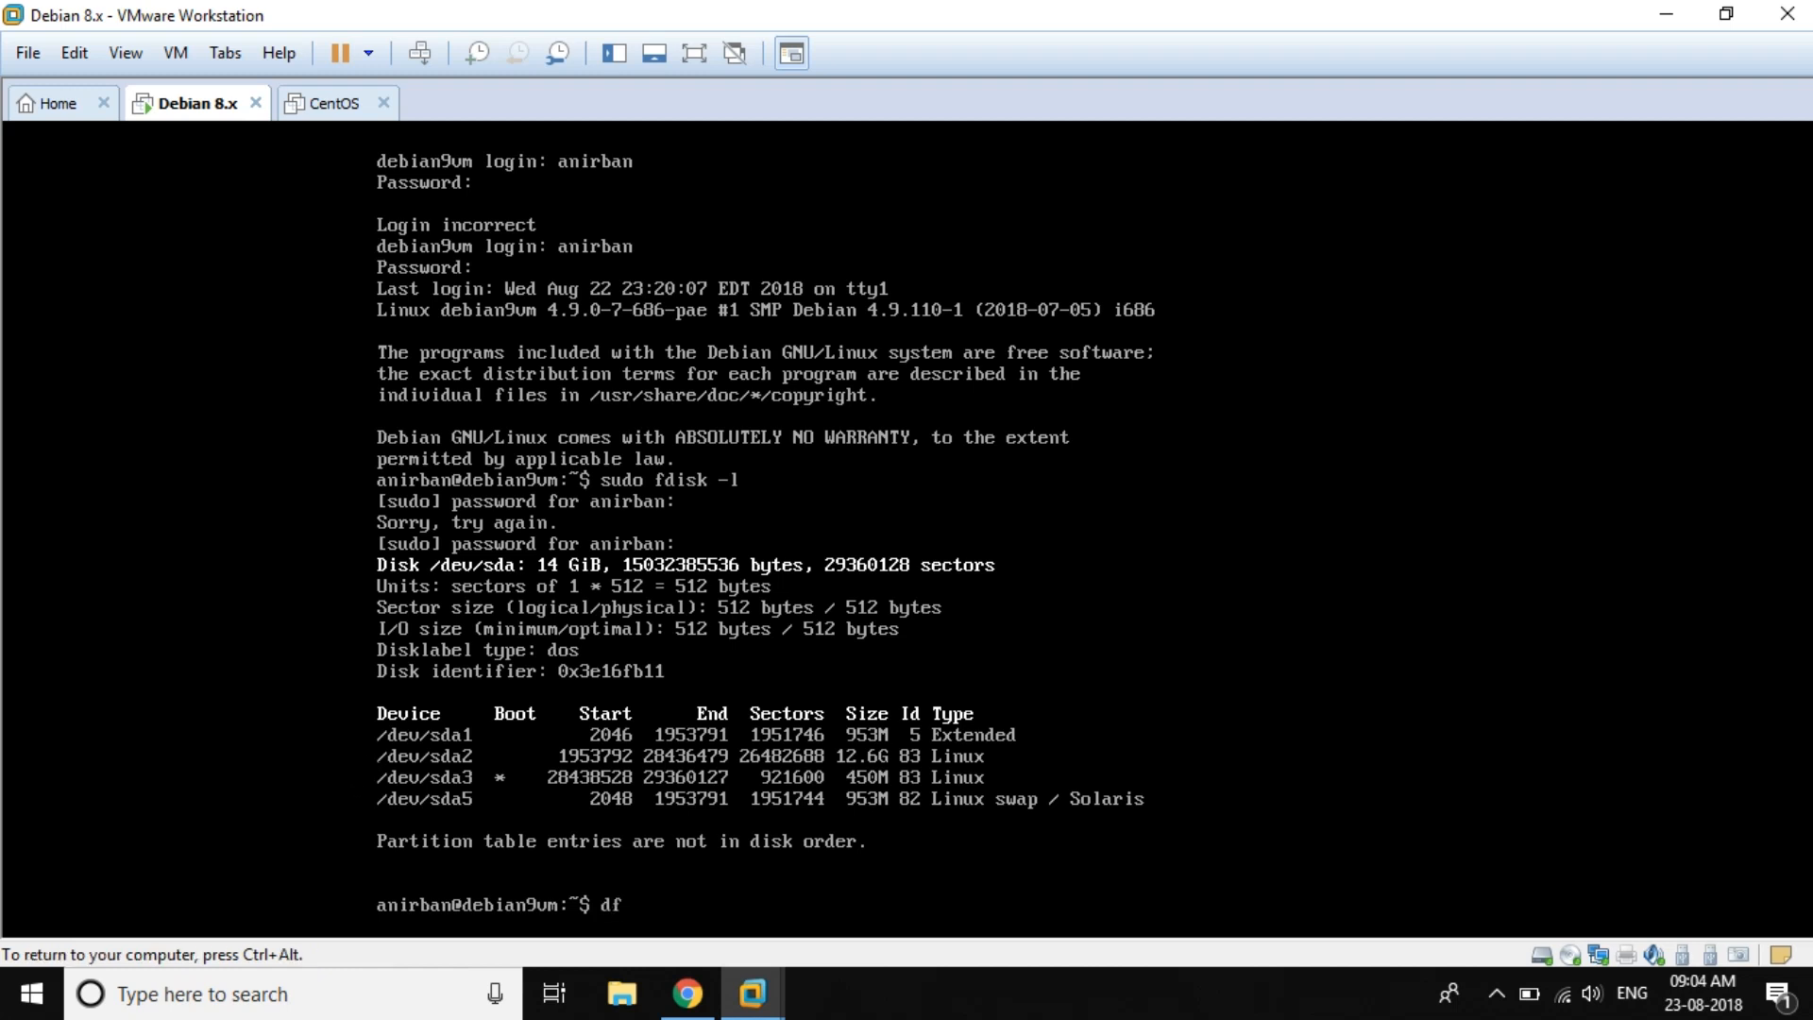
text( -h)
key(Return)
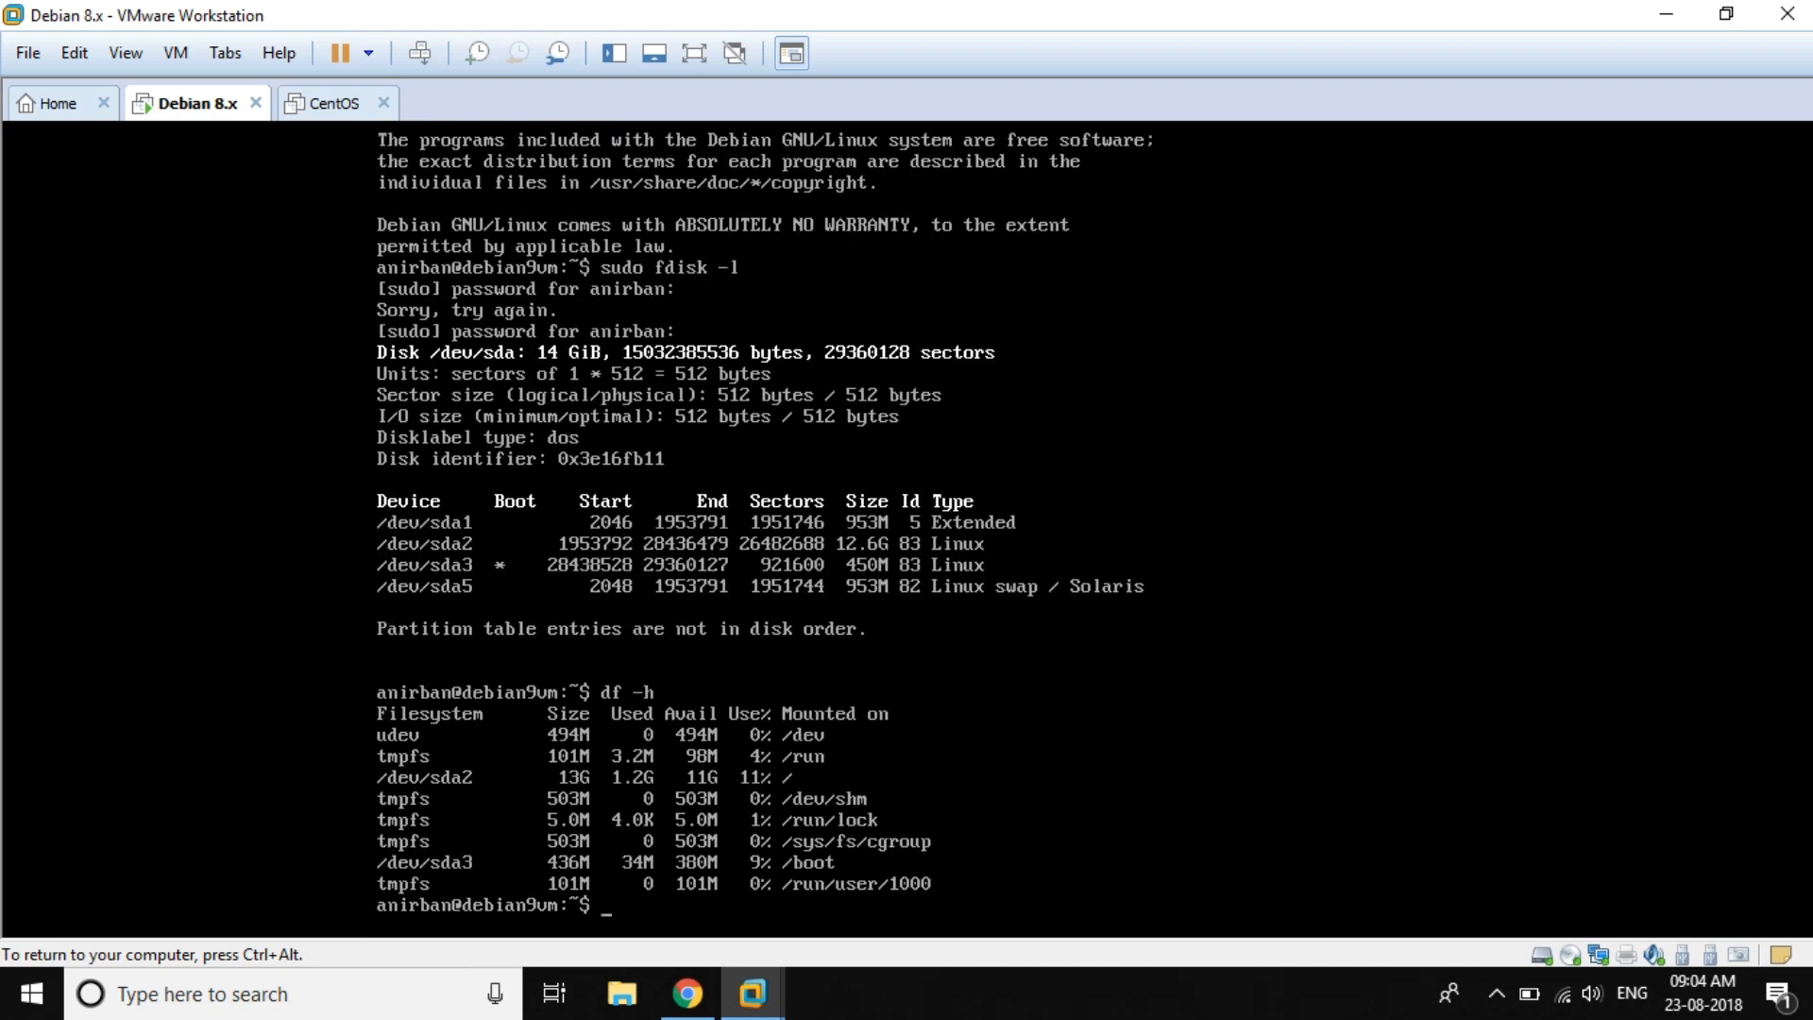
key(ctrl+alt)
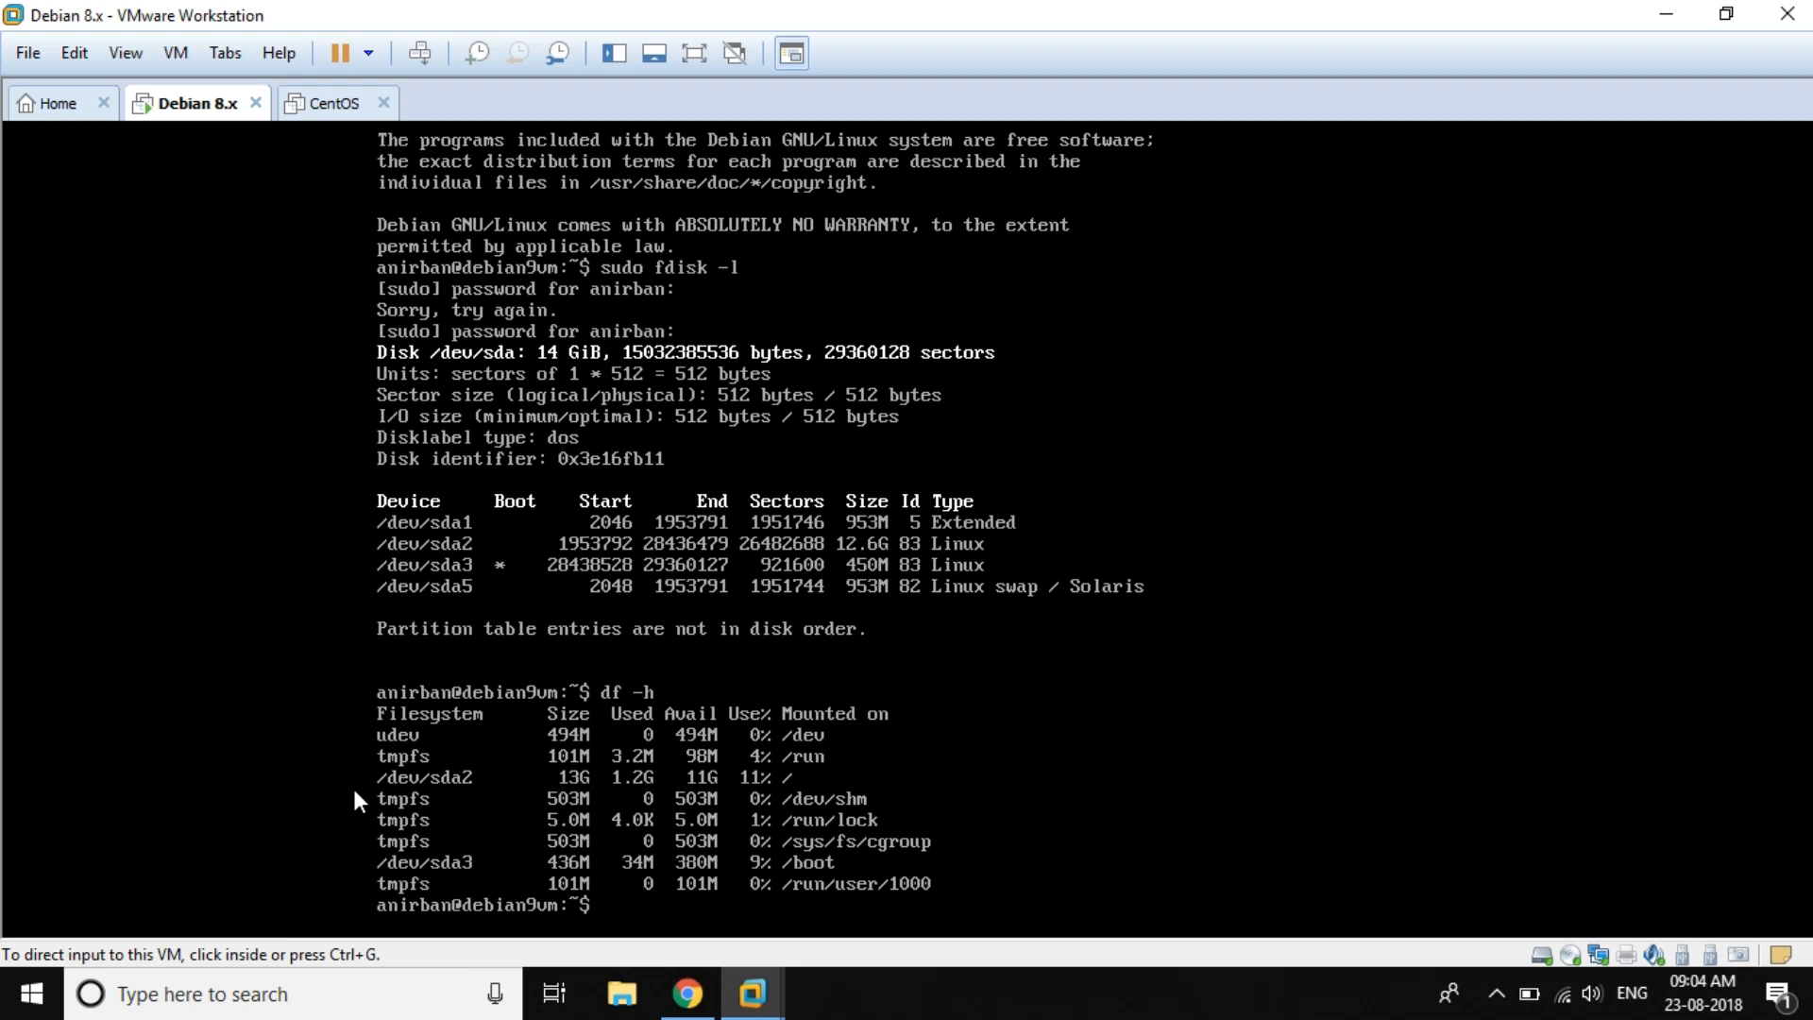